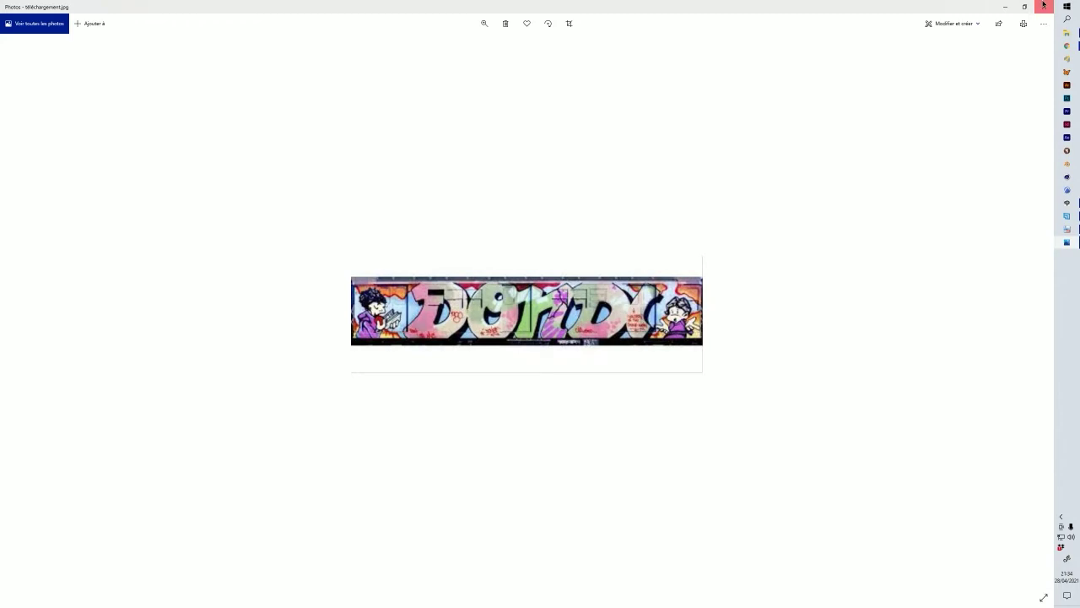
- Close the graffiti photo and the Downloads folder window
click(1043, 5)
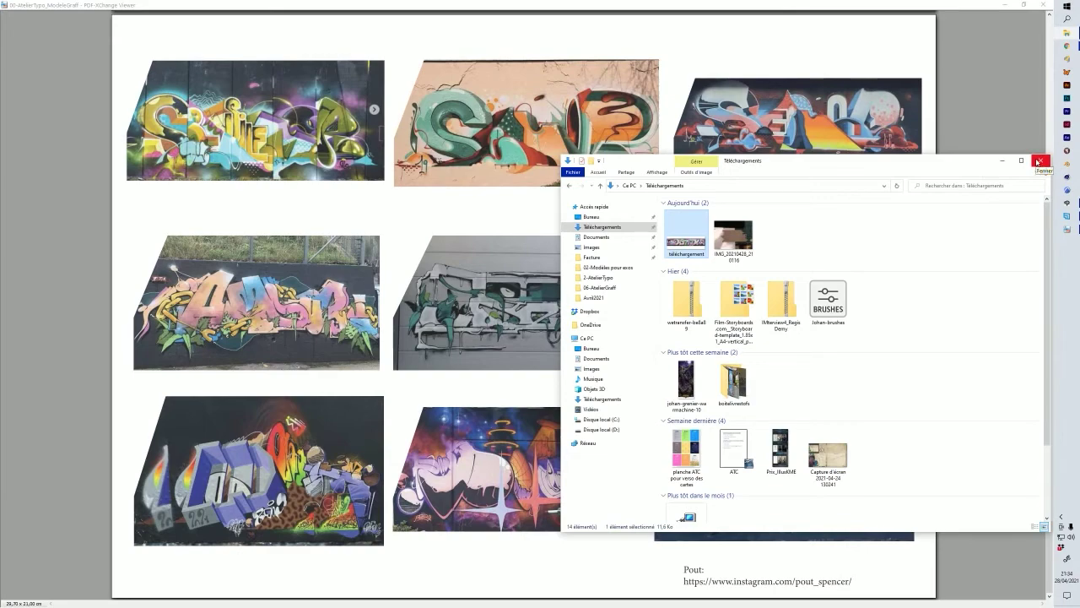
click(1038, 161)
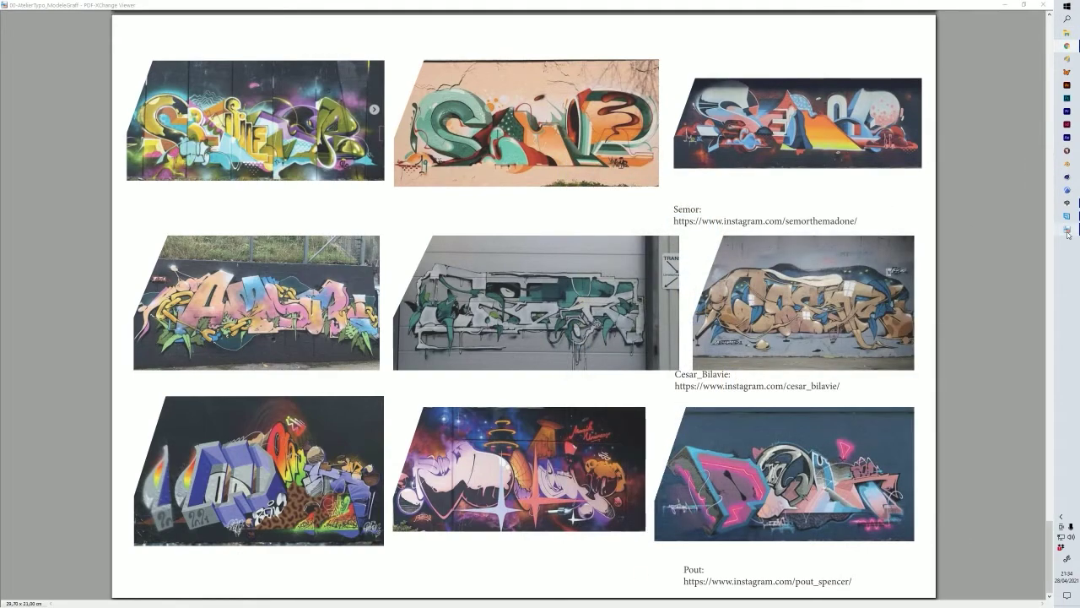
mouse_move(1077, 113)
mouse_move(1069, 53)
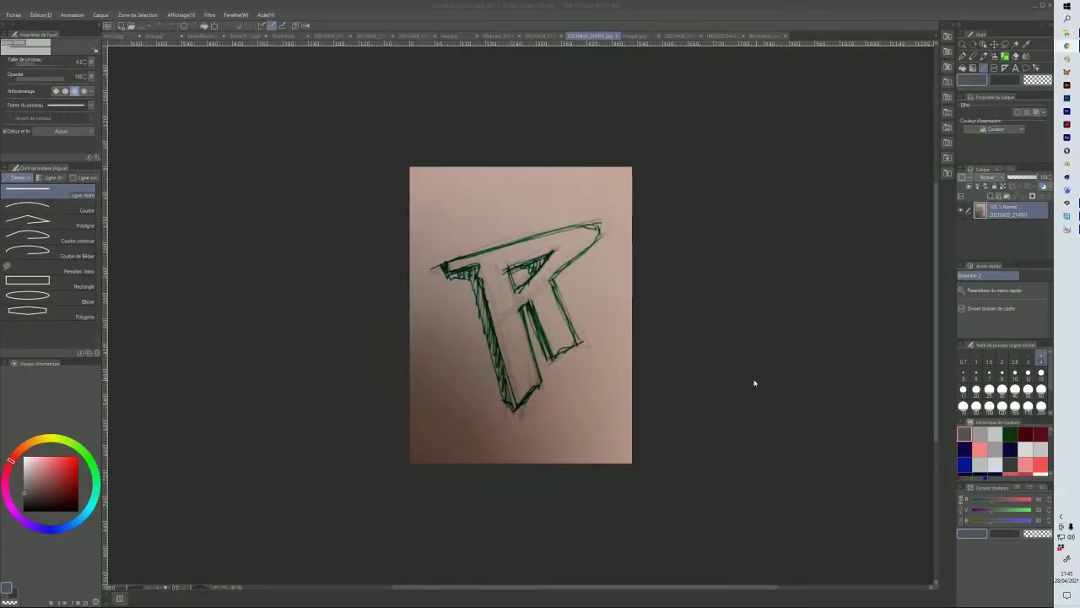
- In Clip Studio Paint, view the dripping C sketch, and return to the photo of the painted B and green g
click(338, 36)
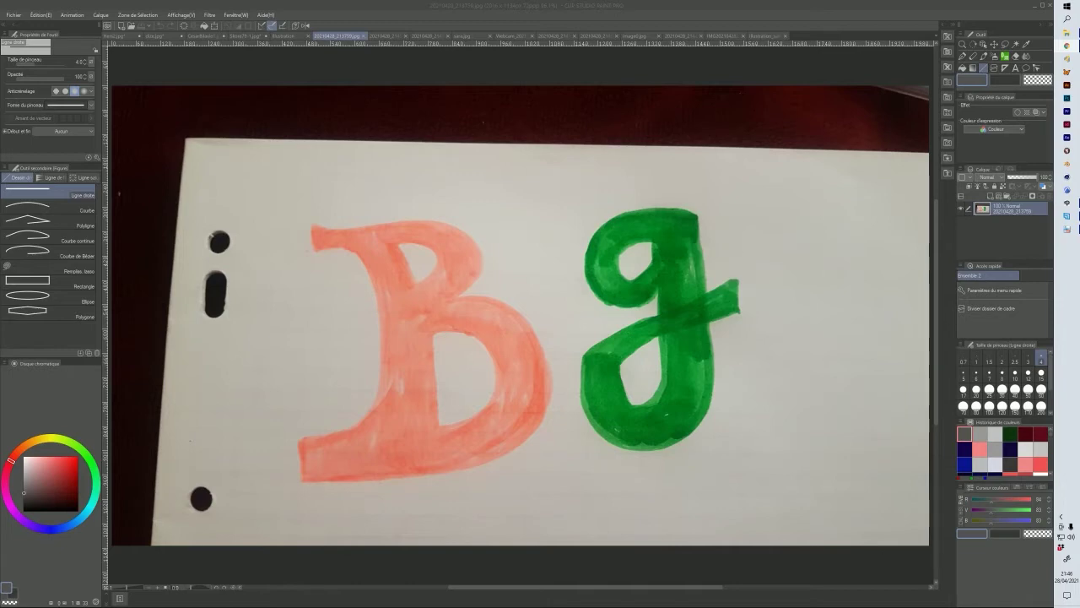
click(804, 38)
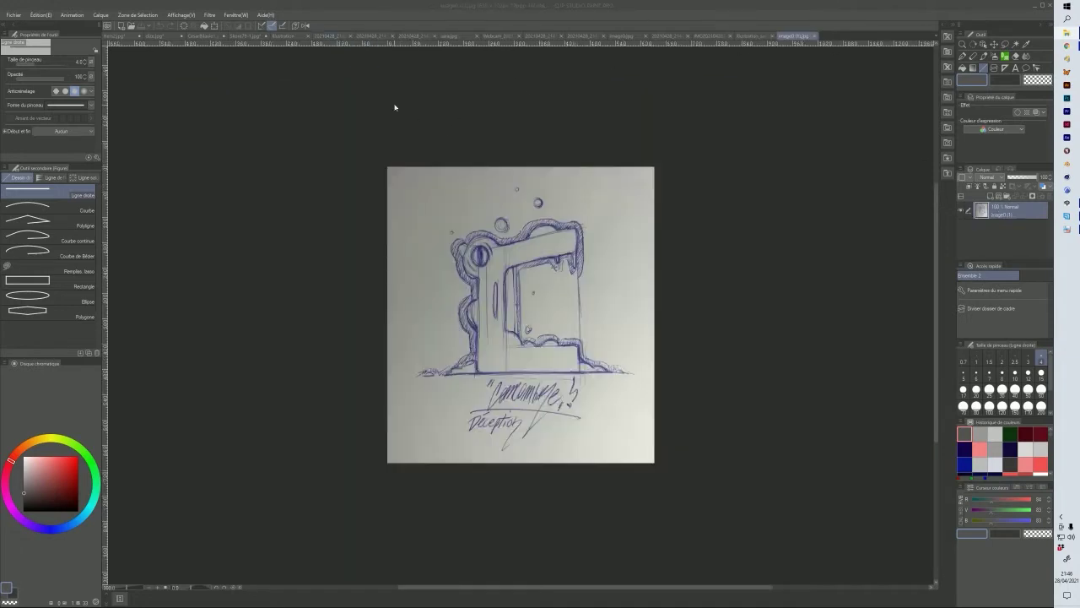
click(323, 38)
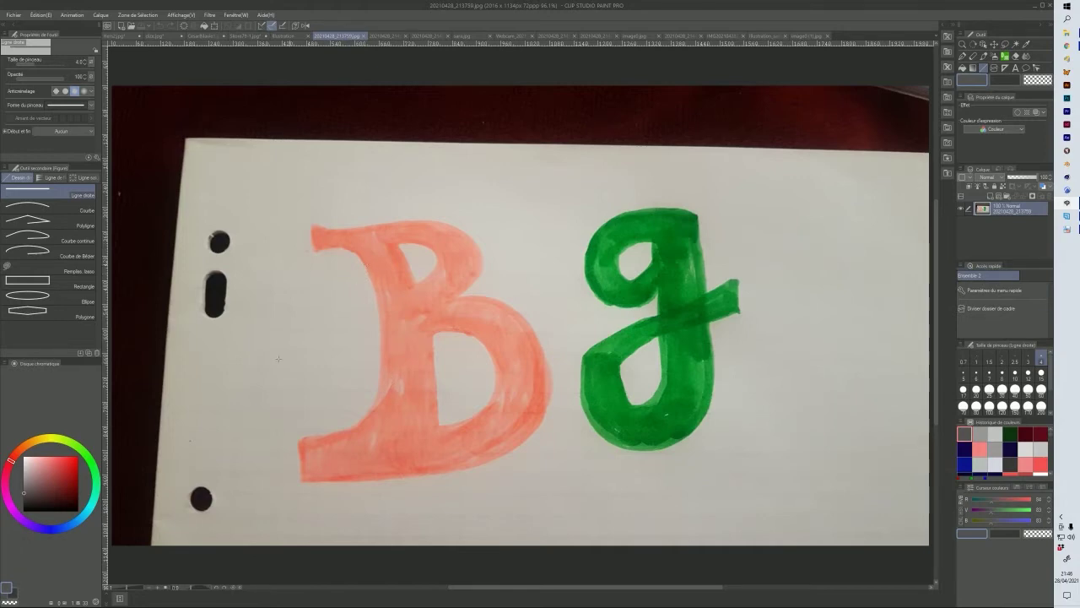
- Outline the stem of the painted B as a tapered four-sided shape with the Hard Round Pressure Size brush
click(984, 56)
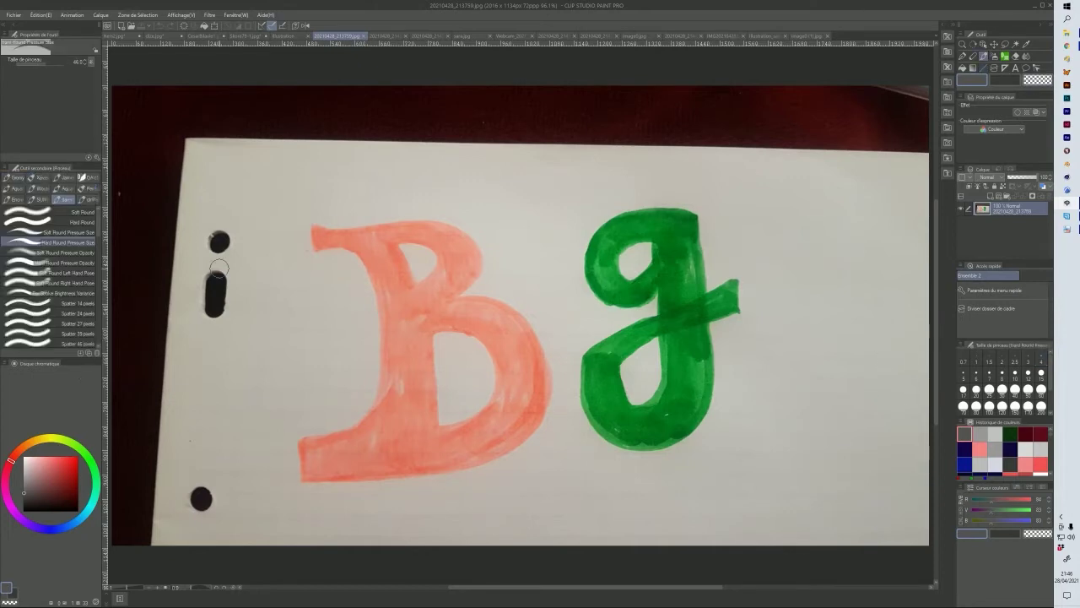
drag(356, 252, 361, 266)
drag(368, 310, 370, 351)
drag(358, 255, 372, 415)
mouse_move(364, 363)
mouse_down()
mouse_move(362, 421)
mouse_move(380, 431)
mouse_move(355, 423)
mouse_move(437, 430)
mouse_move(431, 336)
mouse_up()
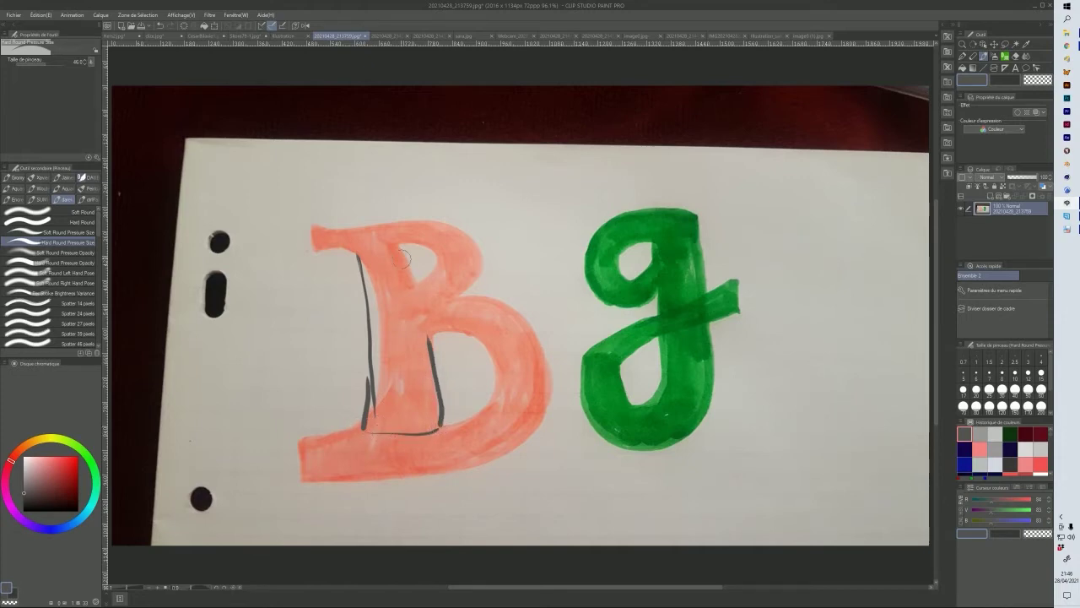
mouse_move(390, 241)
mouse_down()
mouse_move(431, 350)
mouse_move(440, 413)
mouse_up()
- Outline the rest of the B around its stem, including the upper bowl, lower bowl, inner curves and foot serif
mouse_move(317, 251)
mouse_down()
mouse_move(398, 244)
mouse_move(418, 296)
mouse_up()
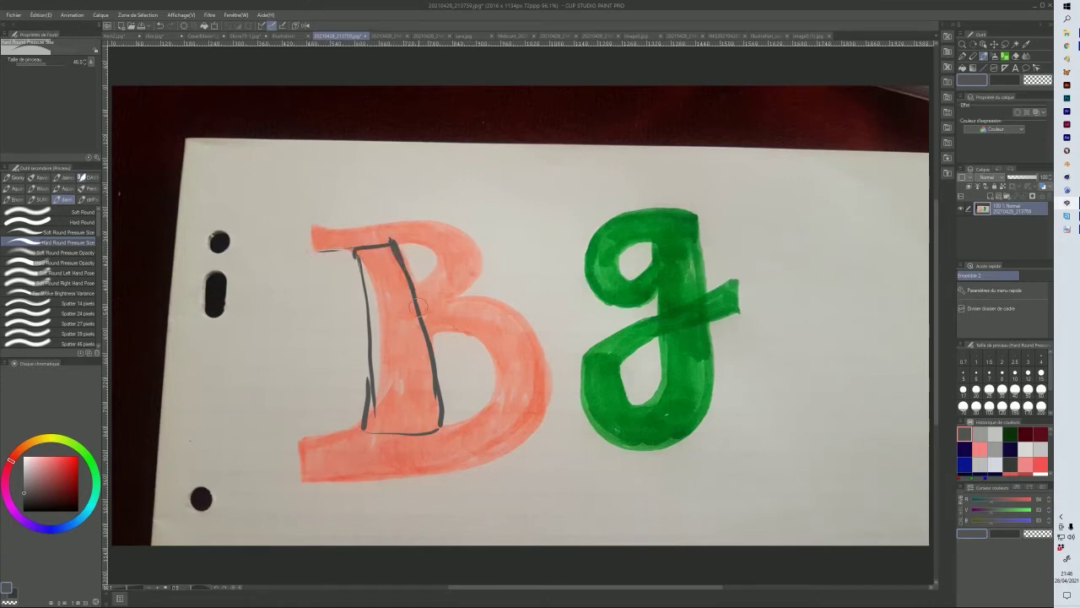
mouse_move(319, 252)
mouse_down()
mouse_move(390, 239)
mouse_move(424, 249)
mouse_move(435, 269)
mouse_move(413, 287)
mouse_move(421, 314)
mouse_move(480, 280)
mouse_move(486, 251)
mouse_move(477, 227)
mouse_move(407, 206)
mouse_move(345, 218)
mouse_move(310, 207)
mouse_move(324, 250)
mouse_up()
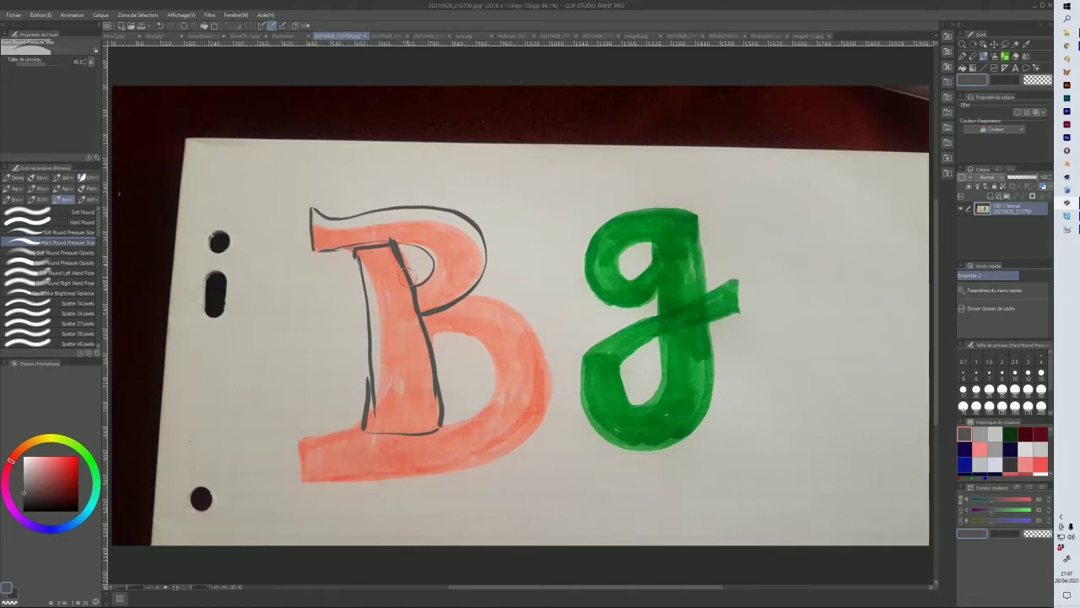
mouse_move(427, 333)
mouse_down()
mouse_move(474, 339)
mouse_move(495, 381)
mouse_move(484, 409)
mouse_move(444, 421)
mouse_up()
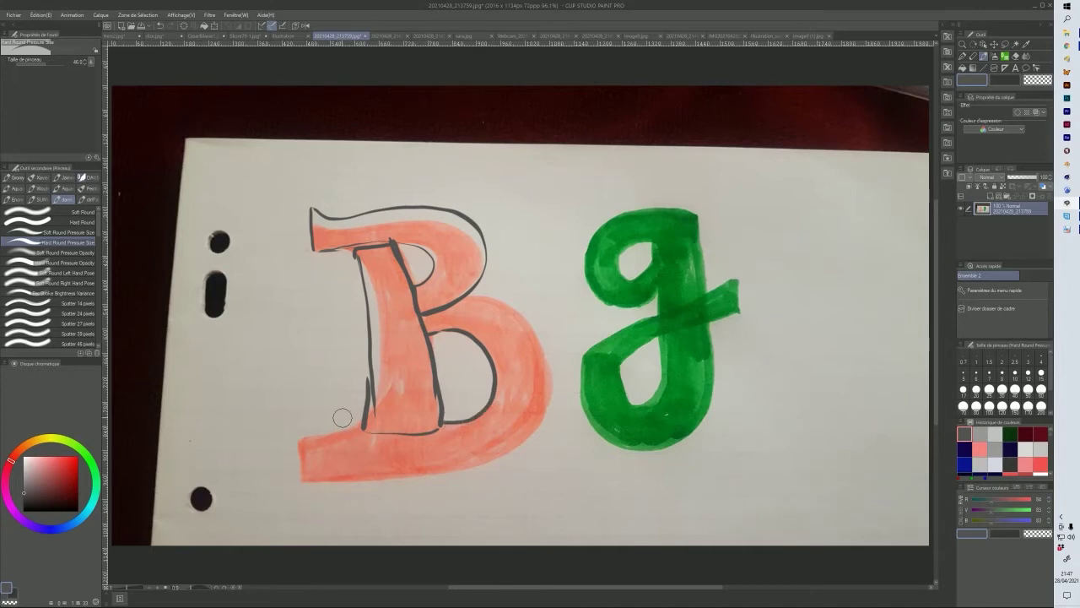
mouse_move(364, 418)
mouse_down()
mouse_move(300, 426)
mouse_move(317, 494)
mouse_move(481, 467)
mouse_move(528, 442)
mouse_move(549, 412)
mouse_move(539, 339)
mouse_move(486, 298)
mouse_move(440, 305)
mouse_up()
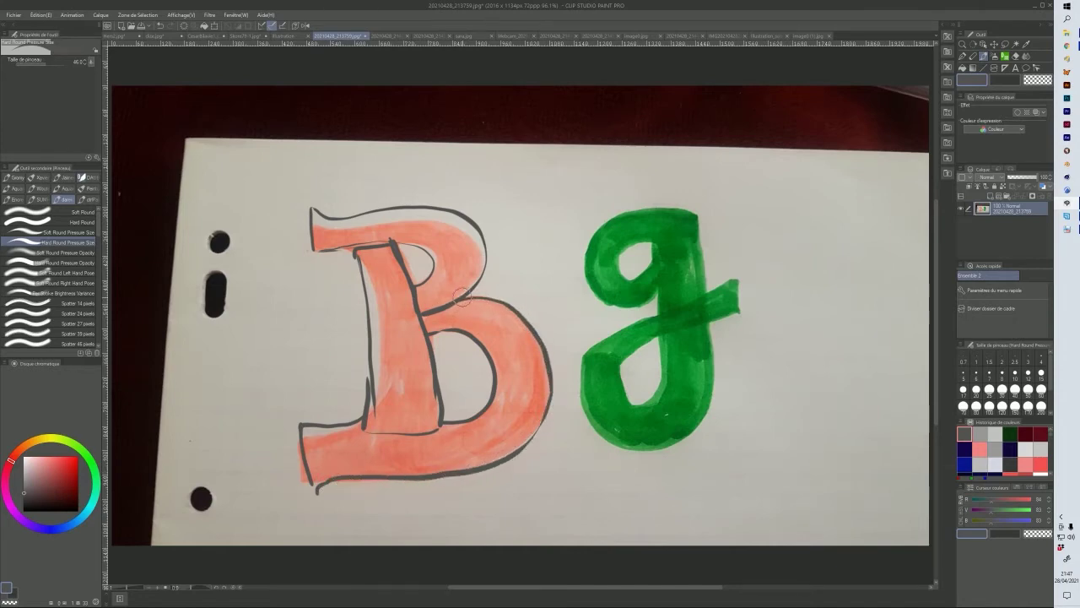
click(1018, 63)
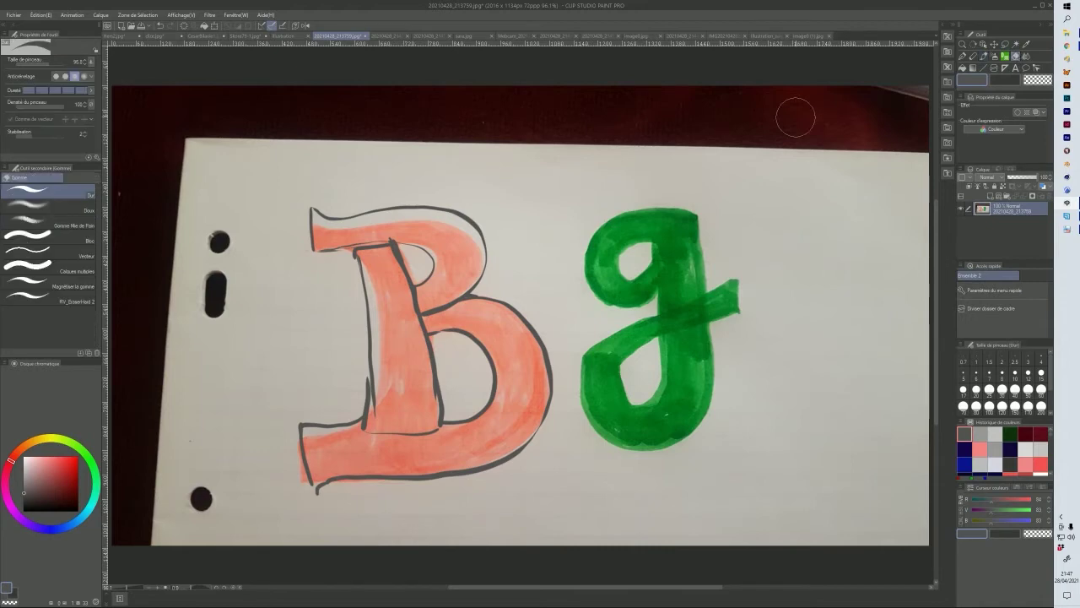
click(430, 308)
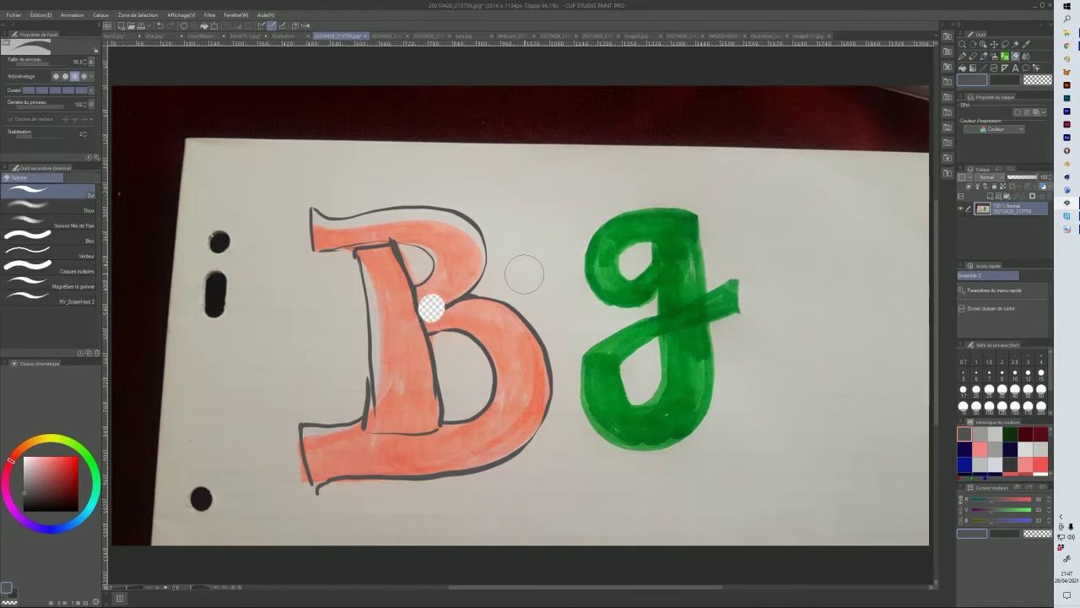
key(ctrl+z)
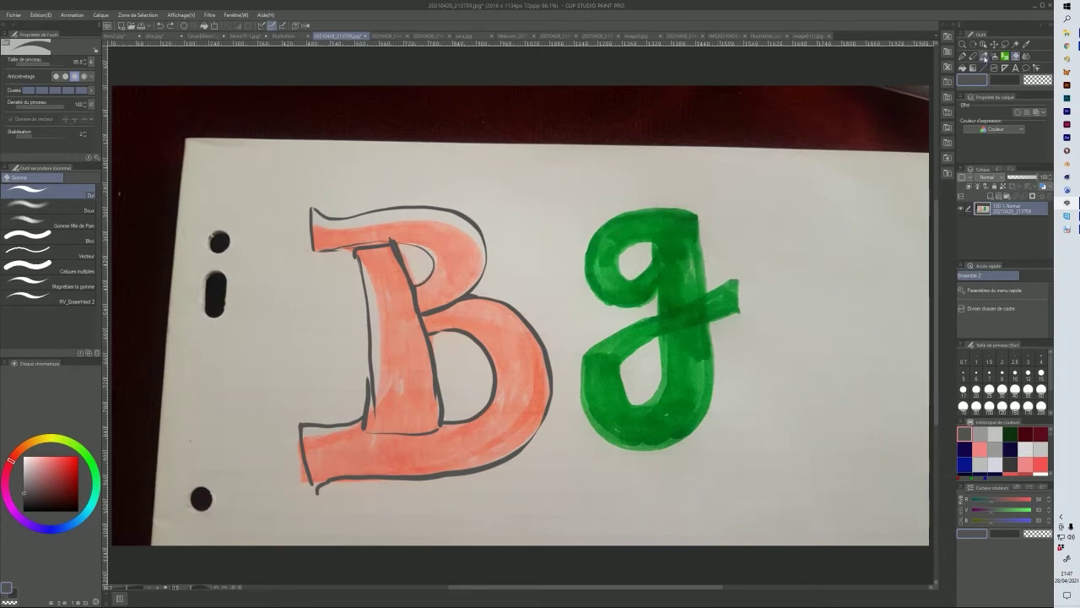
click(984, 56)
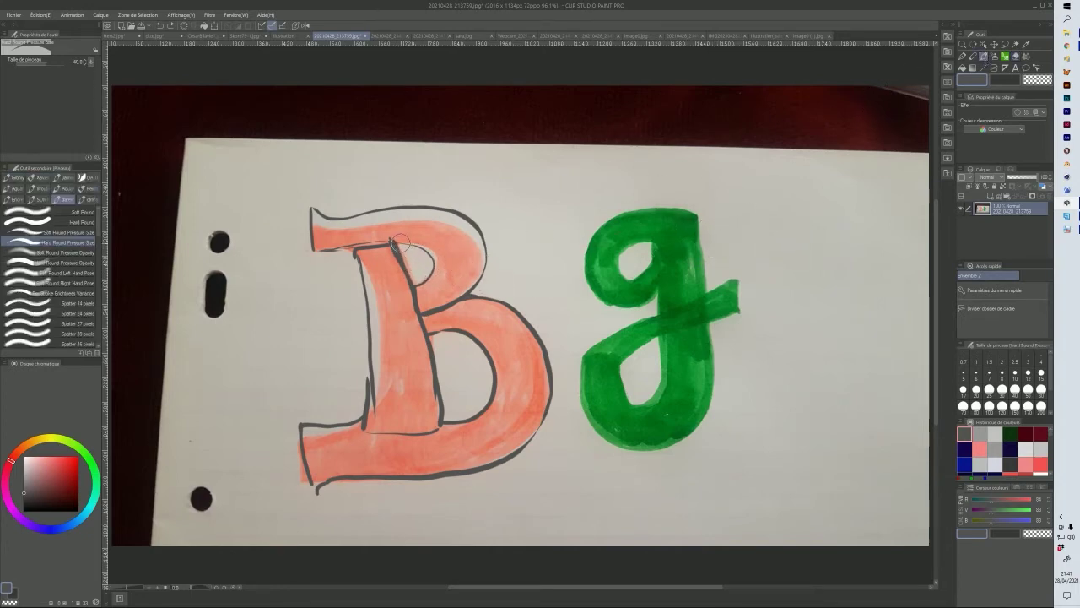
- Draw rounded loops around the B's two counters and outline the upper counter of the green g
mouse_move(435, 275)
mouse_down()
mouse_move(411, 238)
mouse_move(393, 248)
mouse_move(390, 272)
mouse_move(414, 280)
mouse_move(422, 256)
mouse_up()
mouse_move(440, 335)
mouse_down()
mouse_move(428, 390)
mouse_move(459, 423)
mouse_move(495, 401)
mouse_move(487, 352)
mouse_move(449, 332)
mouse_up()
mouse_move(435, 410)
mouse_down()
mouse_move(479, 411)
mouse_move(485, 356)
mouse_move(449, 334)
mouse_move(432, 395)
mouse_move(446, 403)
mouse_move(473, 404)
mouse_up()
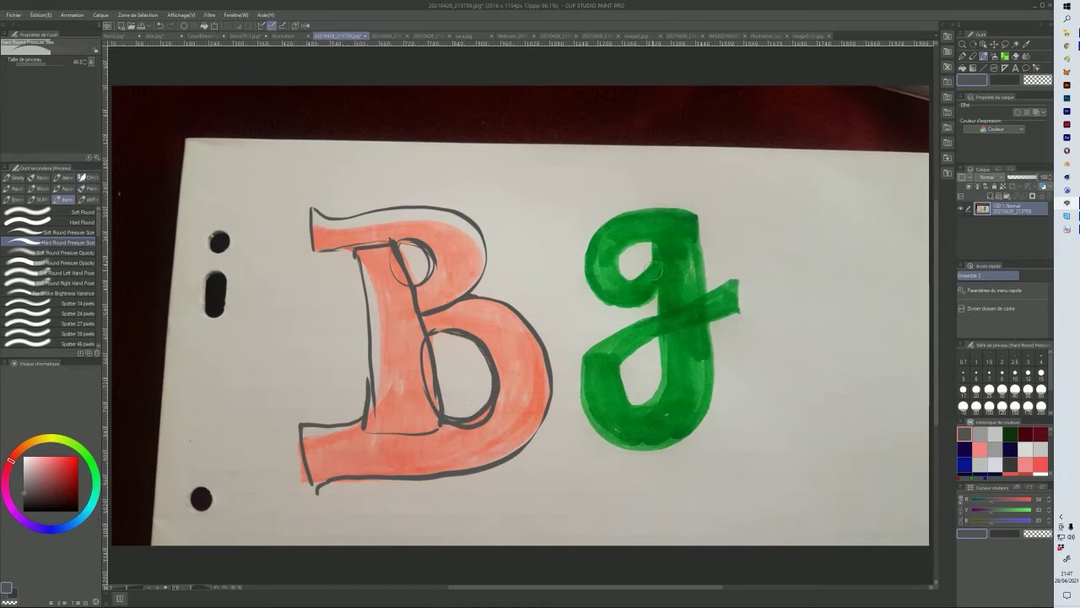
mouse_move(642, 247)
mouse_down()
mouse_move(621, 270)
mouse_move(634, 276)
mouse_move(650, 243)
mouse_up()
- View the photo of the red capital G, and return to the photo of the B and g
key(alt+Tab)
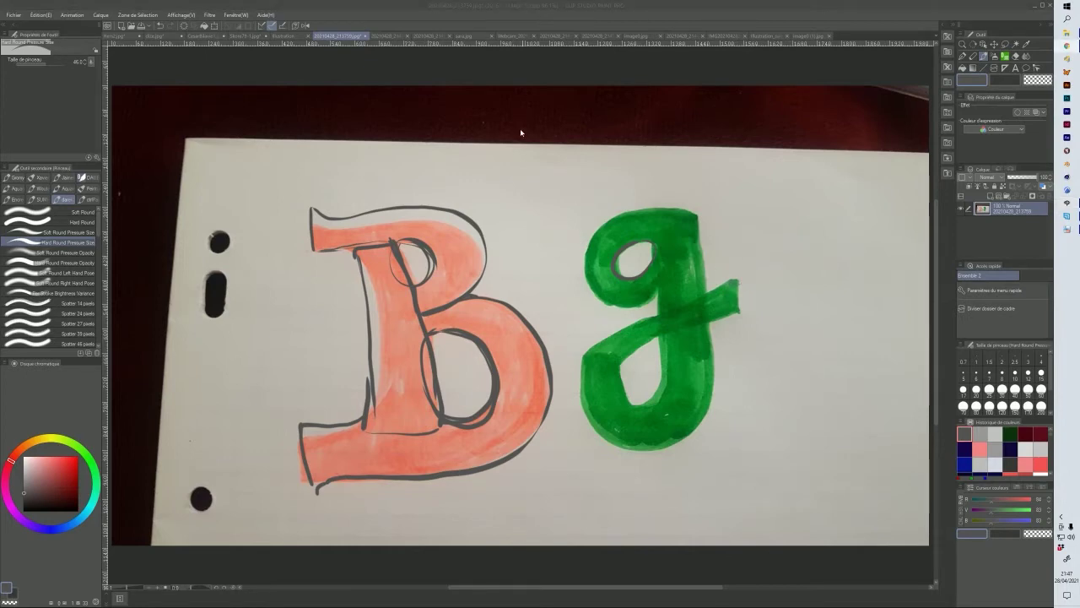
click(388, 36)
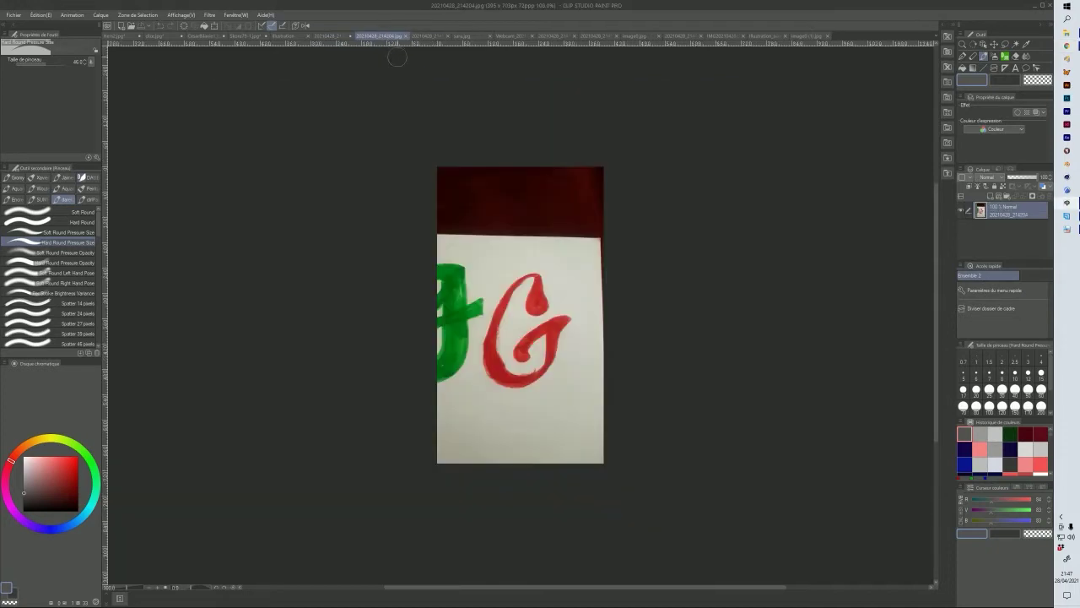
click(336, 37)
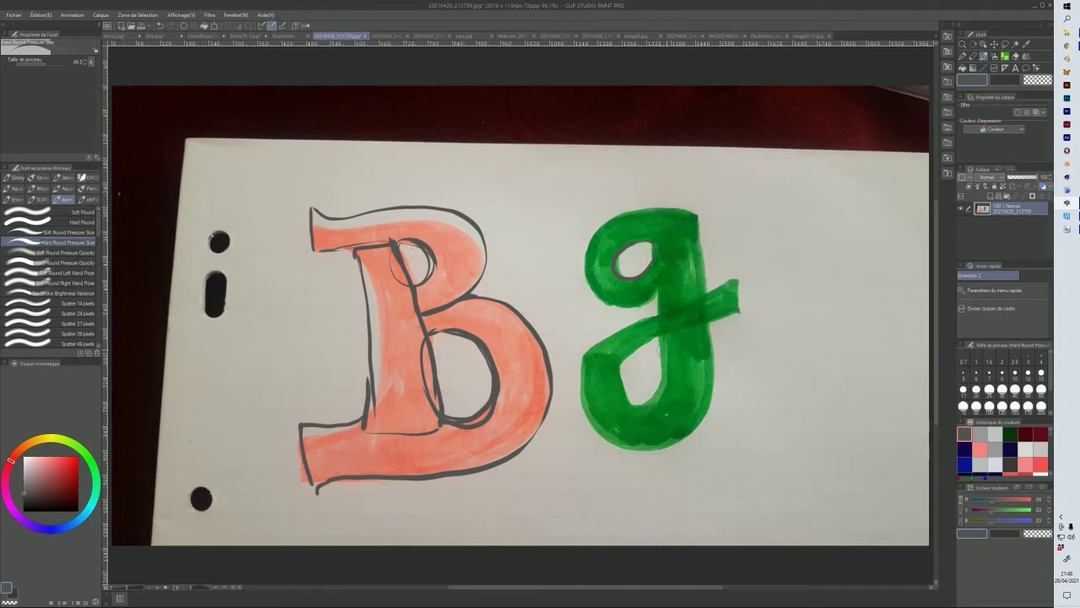
mouse_move(665, 338)
mouse_down()
mouse_move(643, 395)
mouse_move(623, 376)
mouse_move(665, 334)
mouse_move(648, 390)
mouse_up()
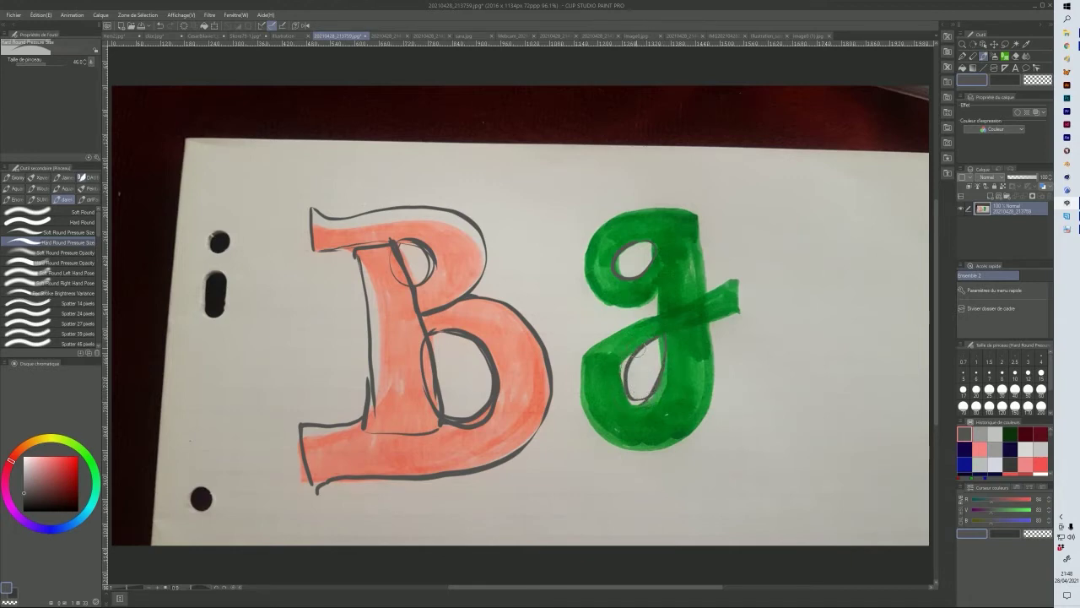
mouse_move(663, 333)
mouse_down()
mouse_move(650, 387)
mouse_move(623, 385)
mouse_up()
mouse_move(618, 303)
mouse_down()
mouse_move(565, 378)
mouse_move(612, 448)
mouse_move(715, 423)
mouse_move(707, 519)
mouse_move(622, 534)
mouse_move(624, 493)
mouse_move(651, 483)
mouse_up()
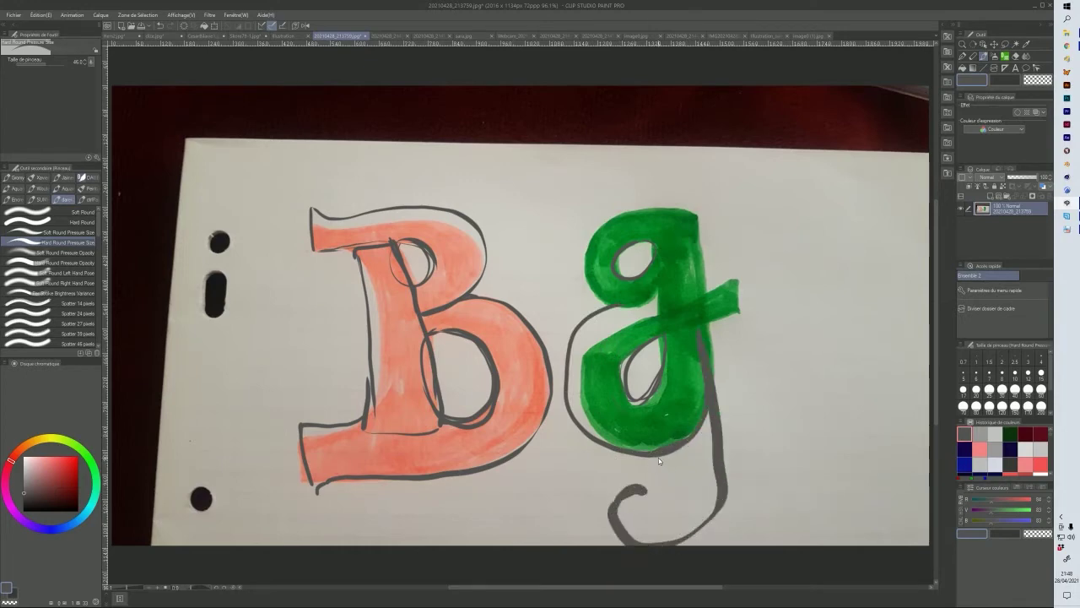
key(ctrl+z)
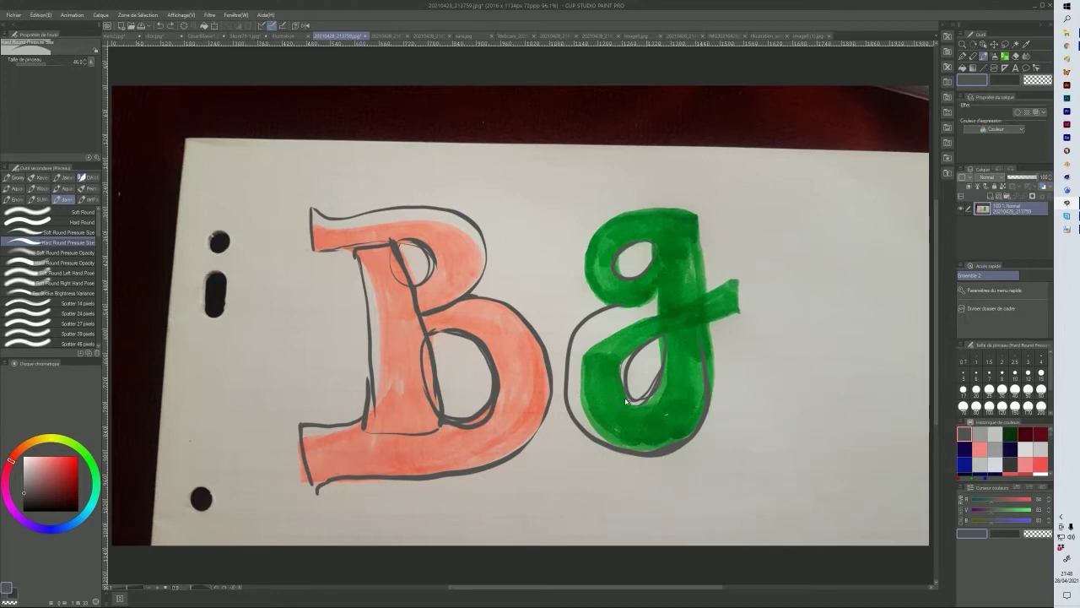
key(ctrl+z)
key(ctrl+z)
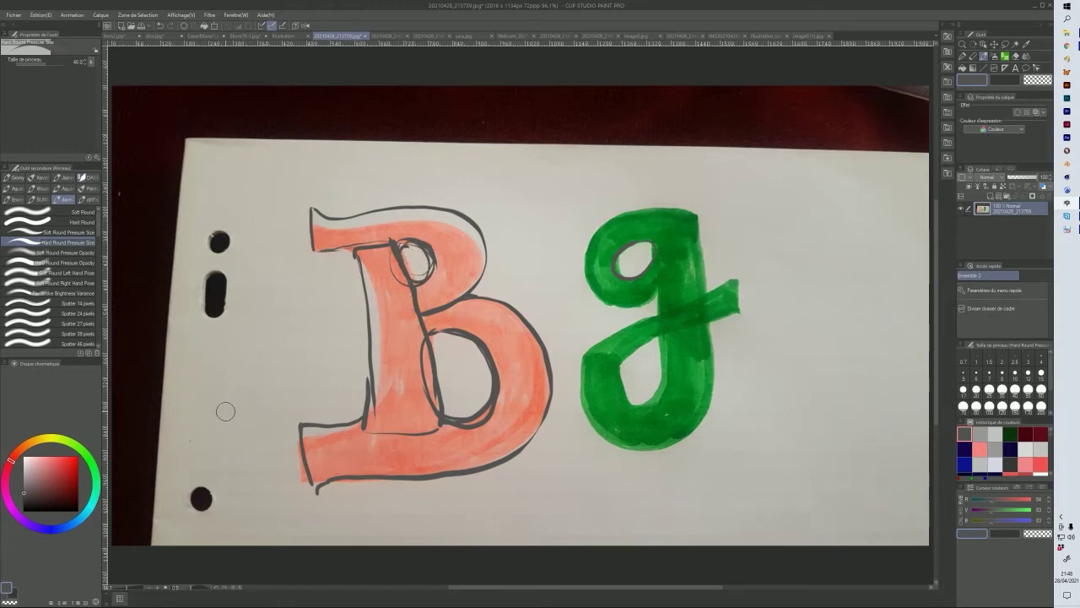
- Sketch a block capital A with a small triangular counter and an open base beside the B's foot
mouse_move(201, 448)
mouse_down()
mouse_move(239, 325)
mouse_move(286, 319)
mouse_move(310, 449)
mouse_move(196, 446)
mouse_move(241, 440)
mouse_up()
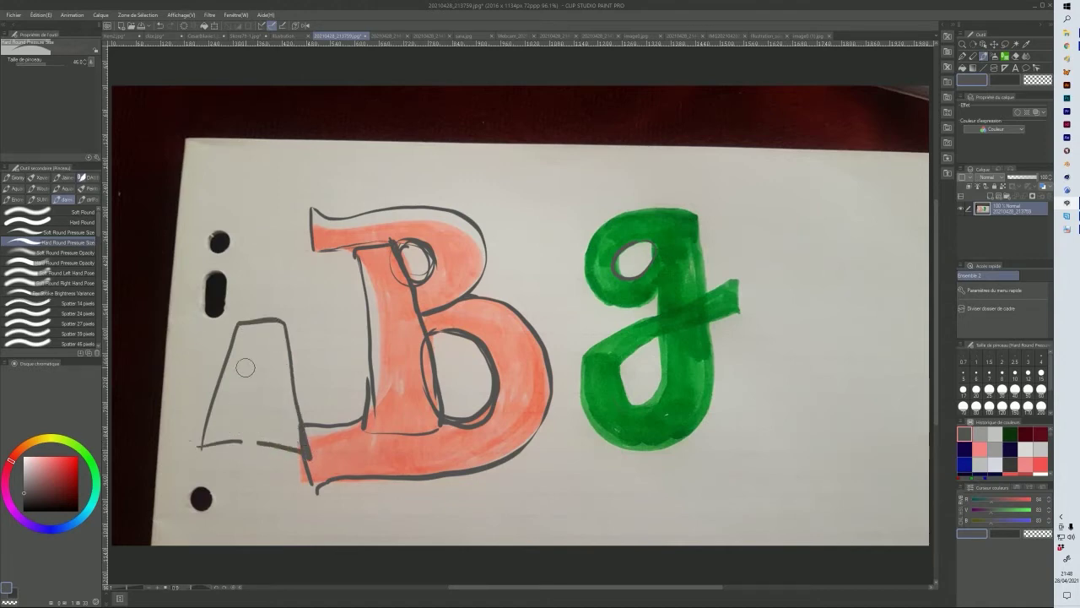
mouse_move(257, 360)
mouse_down()
mouse_move(247, 390)
mouse_move(256, 360)
mouse_move(264, 388)
mouse_move(257, 361)
mouse_move(244, 389)
mouse_move(265, 388)
mouse_move(244, 440)
mouse_move(258, 403)
mouse_move(264, 439)
mouse_move(252, 406)
mouse_move(263, 422)
mouse_up()
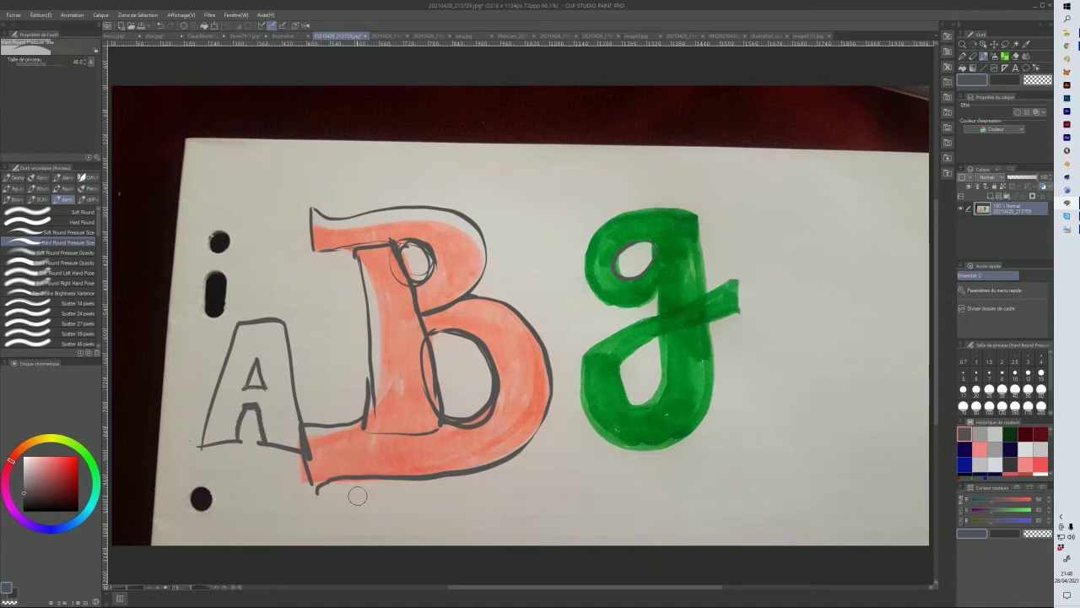
- Examine the striped abstract piece, the graffiti on the train wagon and the blue snake mural in turn
click(112, 37)
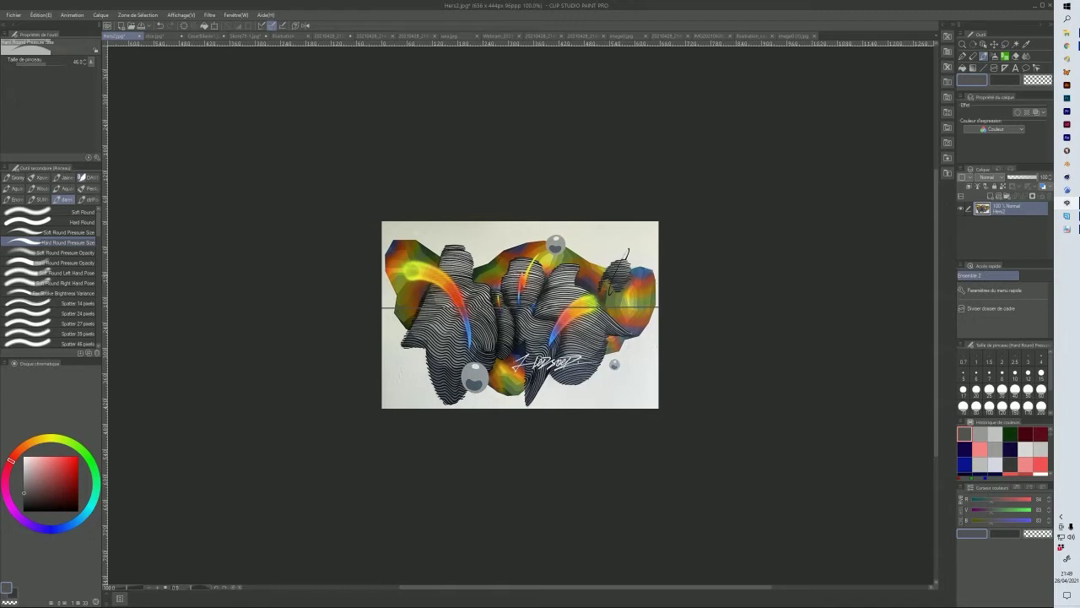
click(152, 36)
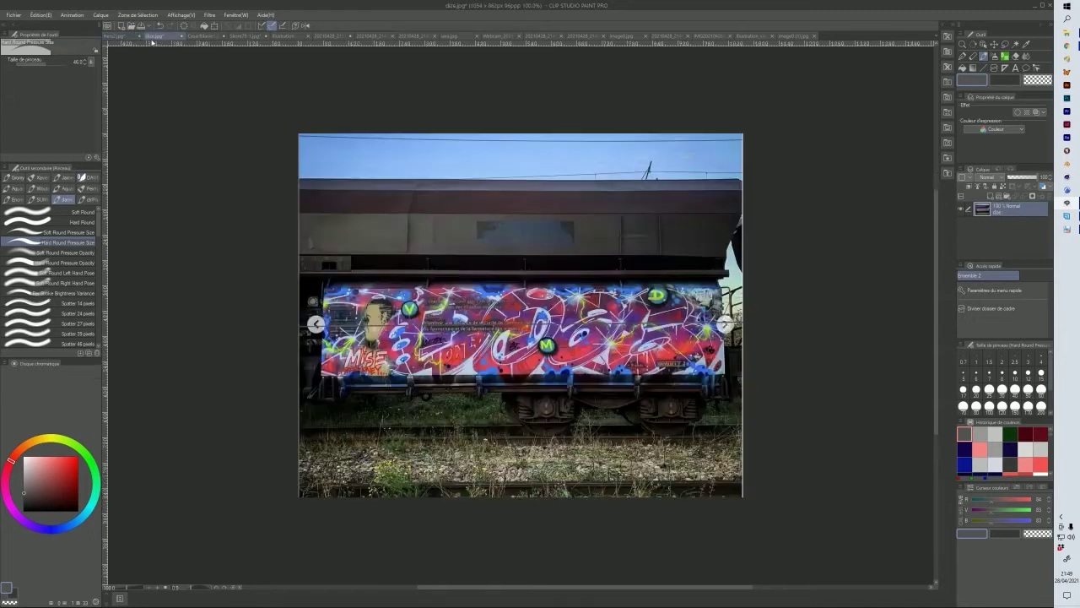
click(197, 38)
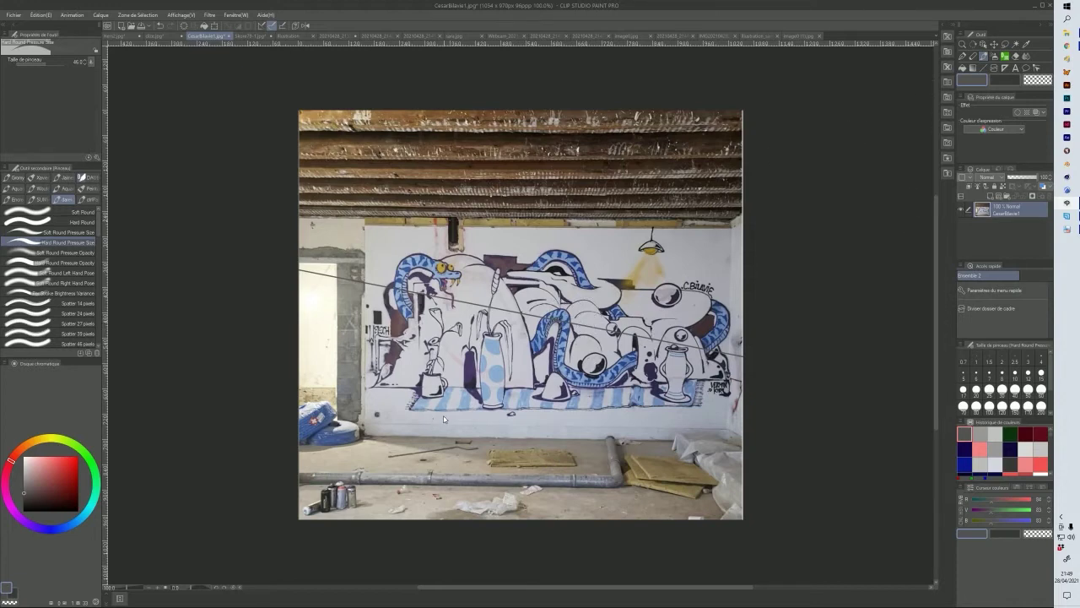
- Reduce the brush size to 8.2 and trace the hidden letter shapes and main curves over the blue snake mural
drag(452, 389, 457, 375)
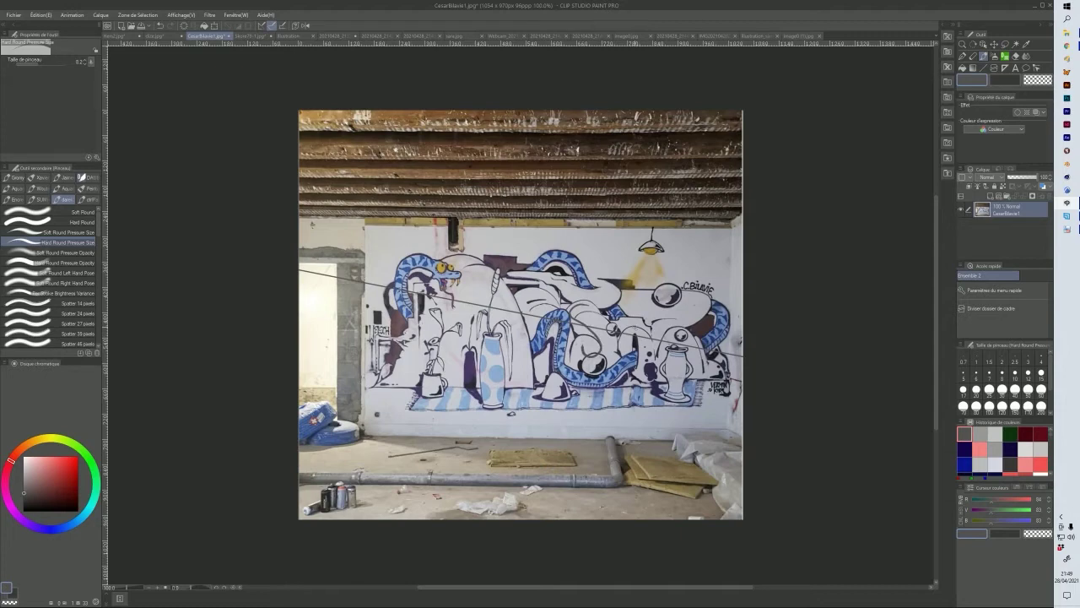
mouse_move(623, 323)
mouse_down()
mouse_move(646, 332)
mouse_move(643, 368)
mouse_move(623, 336)
mouse_move(633, 363)
mouse_up()
drag(658, 303, 655, 366)
mouse_move(659, 302)
mouse_down()
mouse_move(687, 317)
mouse_move(664, 334)
mouse_move(667, 344)
mouse_move(684, 332)
mouse_move(695, 364)
mouse_up()
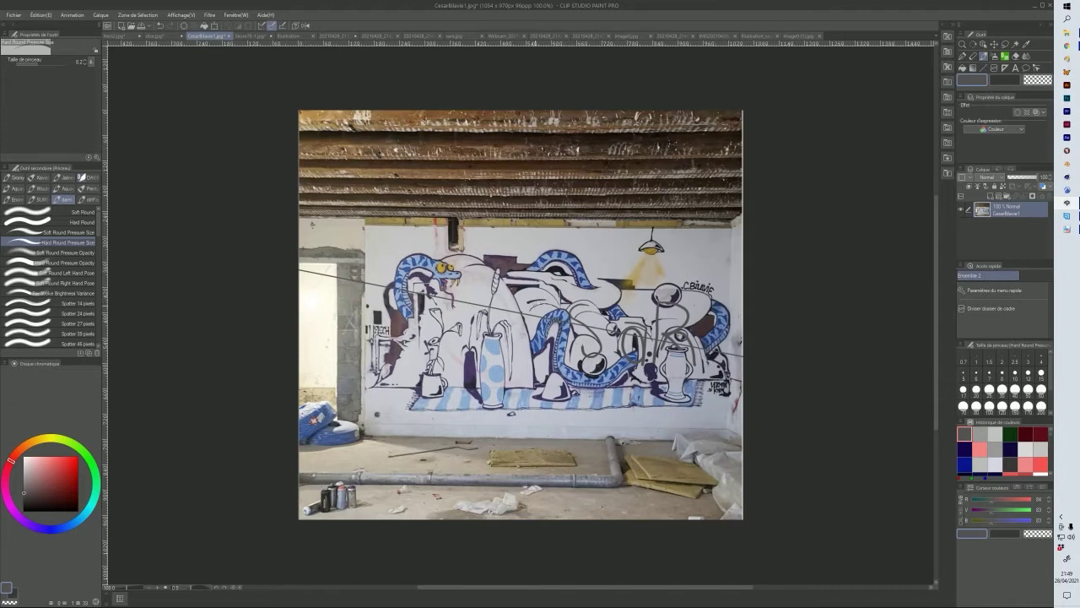
mouse_move(542, 310)
mouse_down()
mouse_move(535, 298)
mouse_move(525, 306)
mouse_move(529, 327)
mouse_up()
mouse_move(469, 257)
mouse_down()
mouse_move(456, 270)
mouse_move(490, 284)
mouse_move(456, 292)
mouse_move(477, 255)
mouse_move(457, 274)
mouse_up()
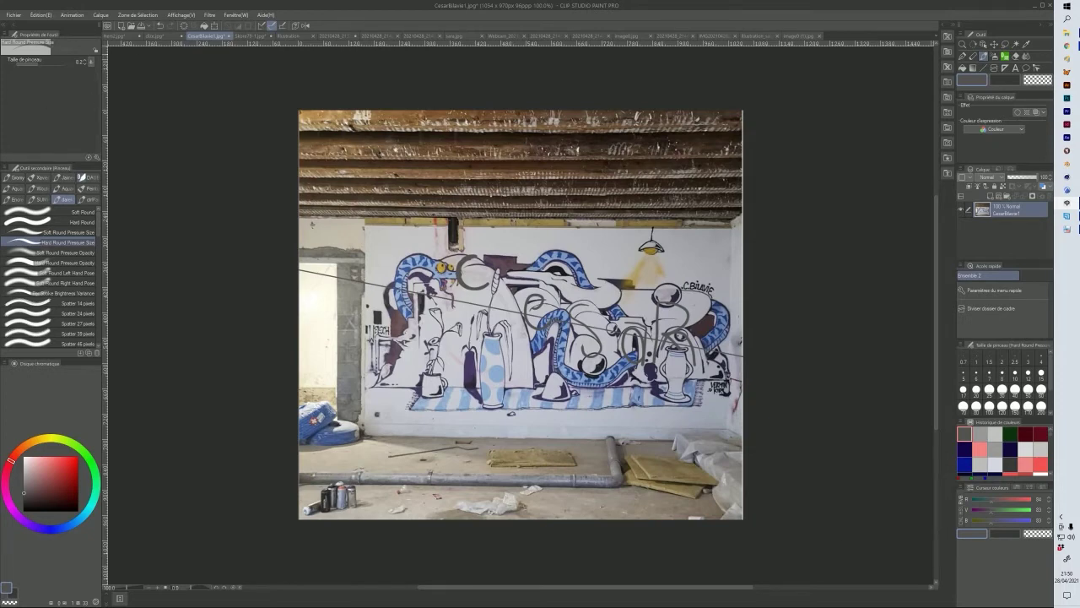
- View the pale green graffiti wall photo and the shared A drawing Sans_titre-1.png in the browser, and return to the wall photo
click(245, 38)
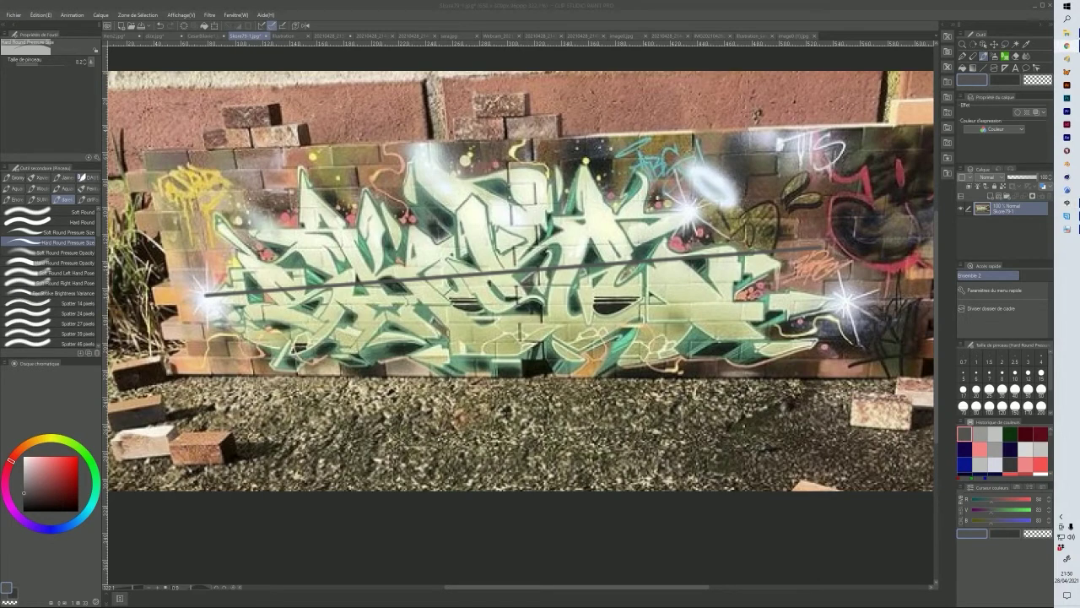
mouse_move(1079, 207)
mouse_down()
mouse_move(356, 172)
mouse_move(424, 29)
mouse_up()
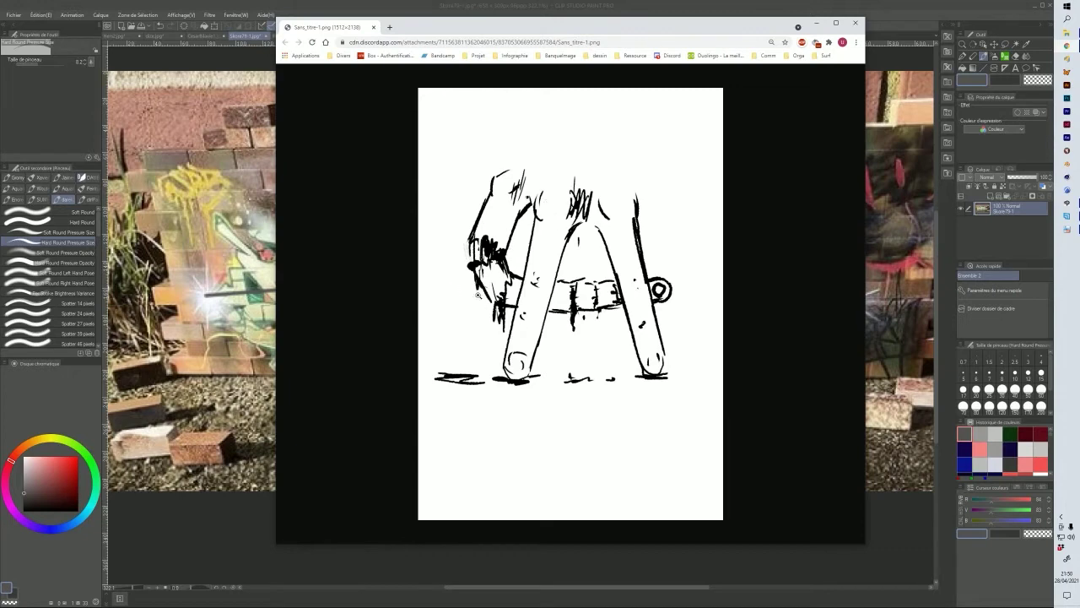
click(372, 29)
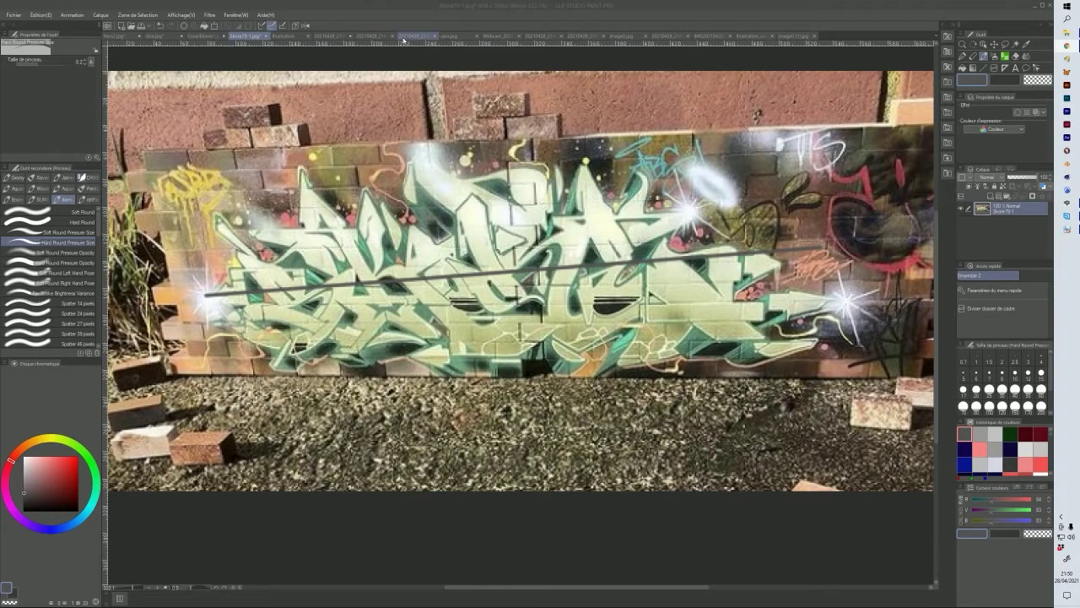
- View the outlined block G drawing and the red marker G, and return to the outlined G
click(406, 37)
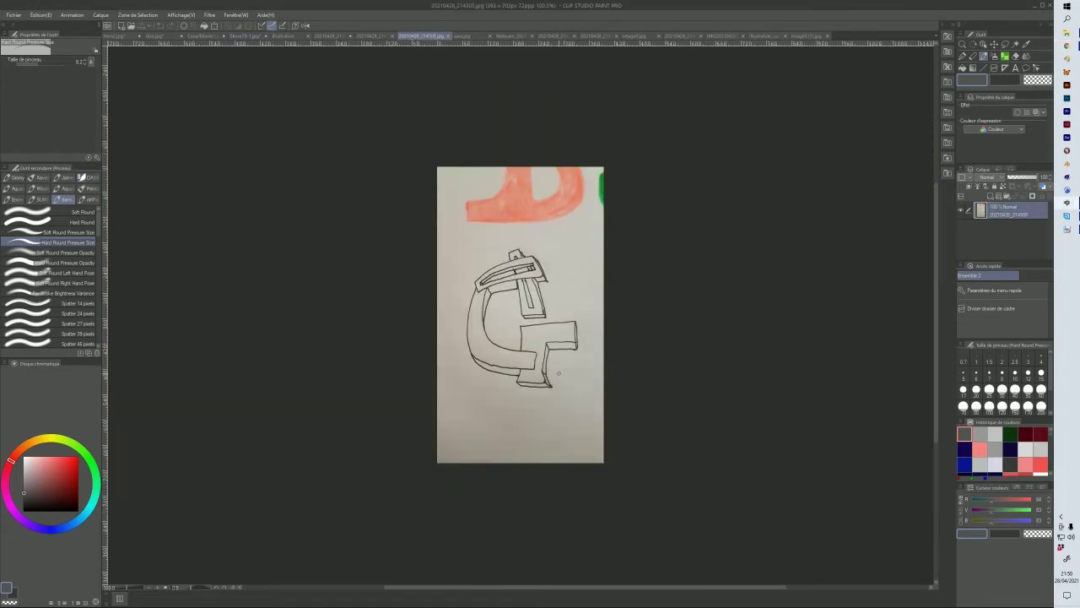
click(379, 36)
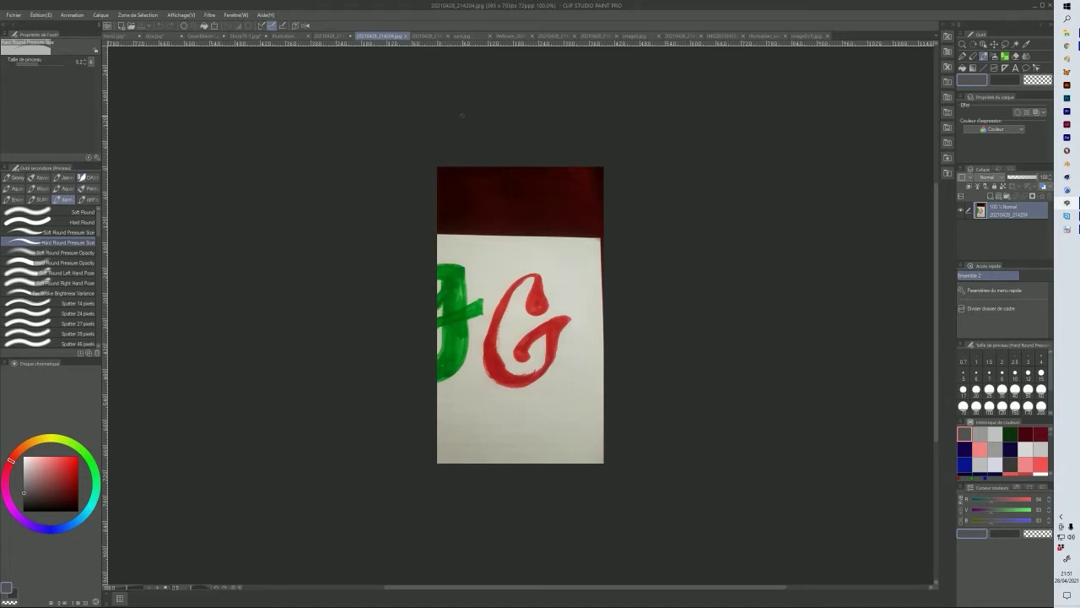
click(421, 36)
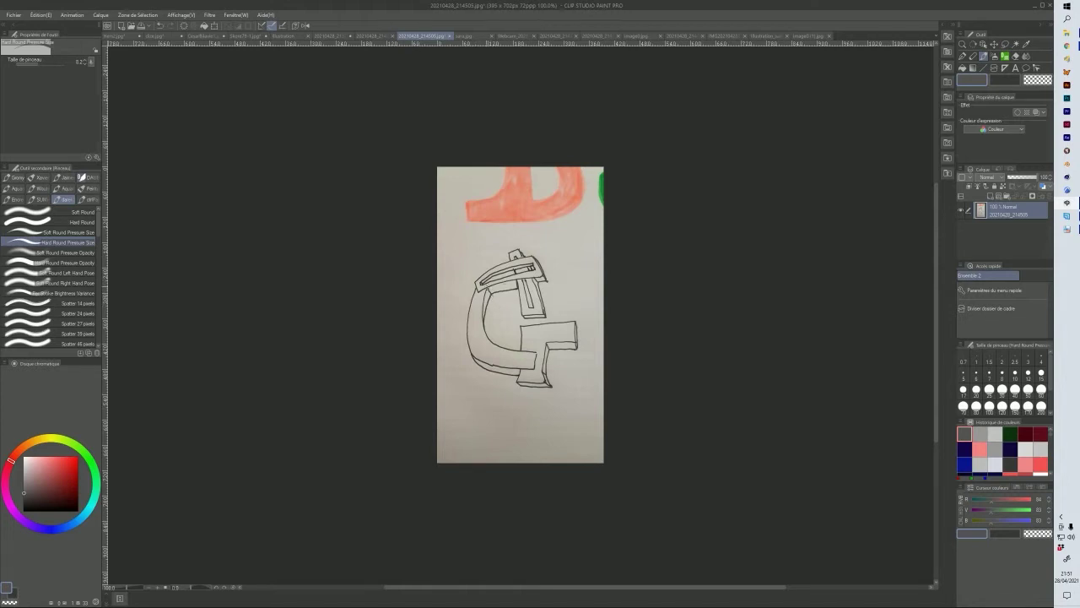
- Switch to dark red with a larger brush and redraw the inner and outer curves of the outlined G
drag(495, 293, 516, 289)
drag(470, 287, 467, 301)
key(ctrl+z)
click(1026, 433)
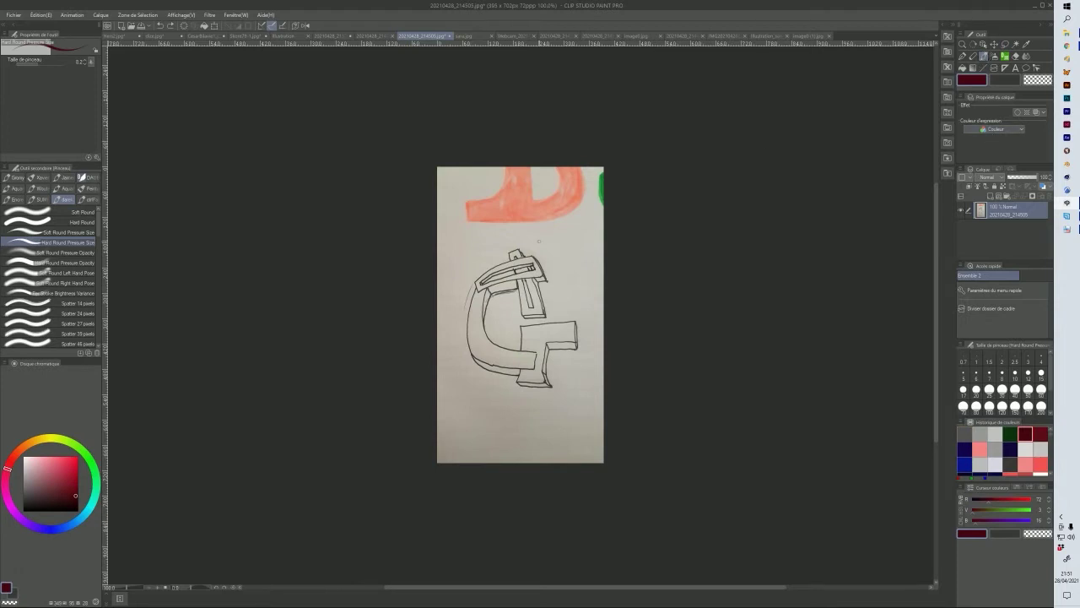
drag(430, 324, 427, 330)
drag(510, 257, 514, 285)
mouse_move(512, 284)
mouse_down()
mouse_move(486, 321)
mouse_move(513, 349)
mouse_move(532, 350)
mouse_move(530, 365)
mouse_up()
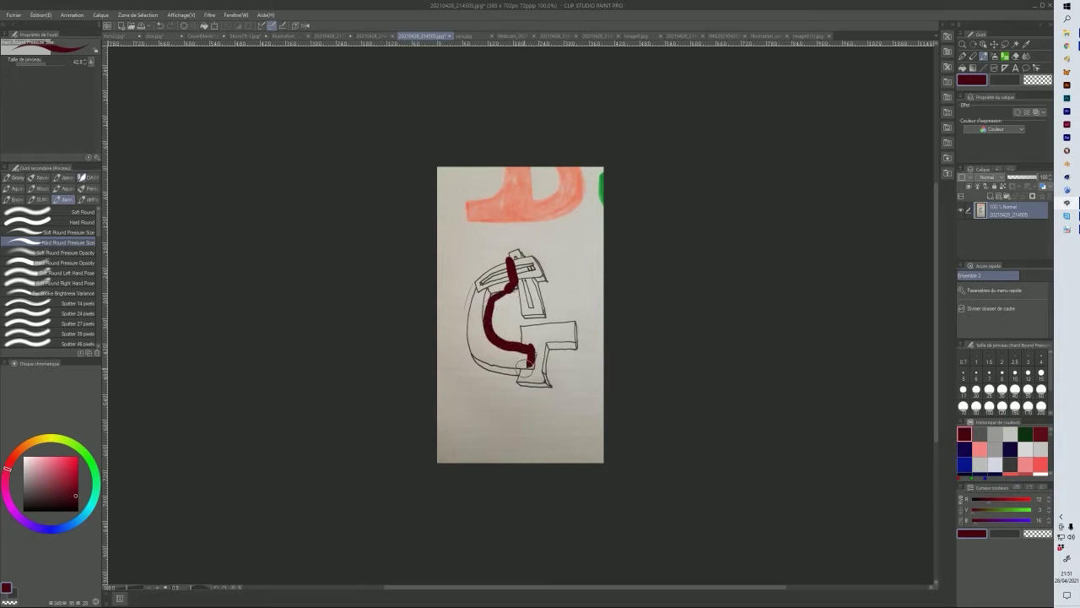
mouse_move(506, 263)
mouse_down()
mouse_move(467, 293)
mouse_move(466, 335)
mouse_move(482, 356)
mouse_move(527, 356)
mouse_move(524, 364)
mouse_move(474, 331)
mouse_up()
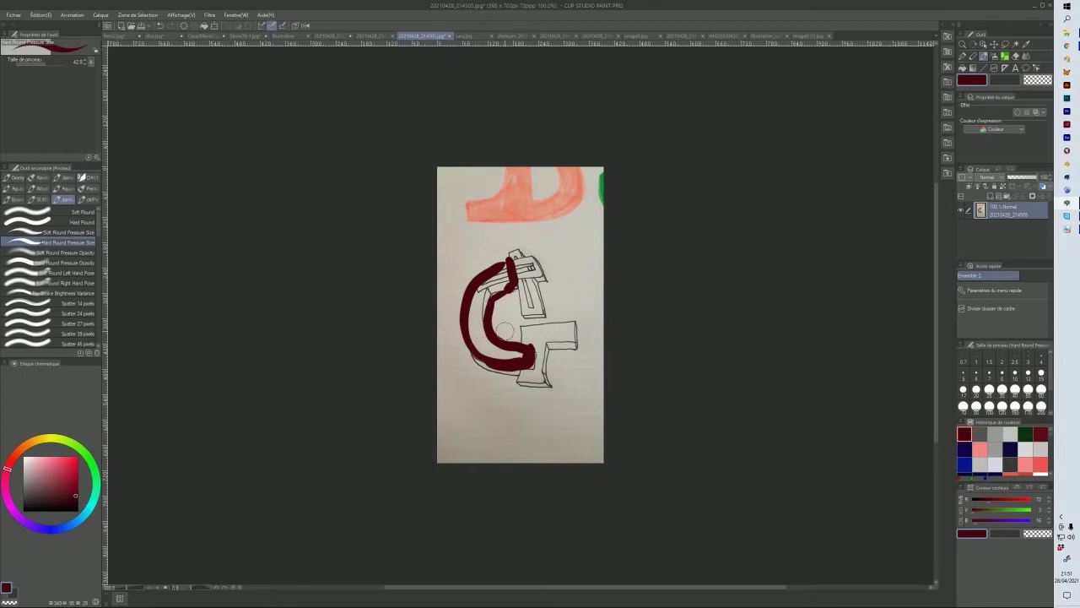
- Outline a wider crossbar and a flared foot at the lower end of the G in thick dark red
drag(540, 323, 544, 329)
drag(518, 320, 561, 319)
key(ctrl+z)
mouse_move(538, 323)
mouse_down()
mouse_move(577, 321)
mouse_move(580, 333)
mouse_move(580, 322)
mouse_move(577, 345)
mouse_move(555, 355)
mouse_move(565, 369)
mouse_move(514, 360)
mouse_move(531, 355)
mouse_move(533, 384)
mouse_move(569, 378)
mouse_move(572, 351)
mouse_move(517, 351)
mouse_move(530, 375)
mouse_up()
mouse_move(514, 340)
mouse_down()
mouse_move(524, 326)
mouse_move(584, 322)
mouse_move(580, 334)
mouse_up()
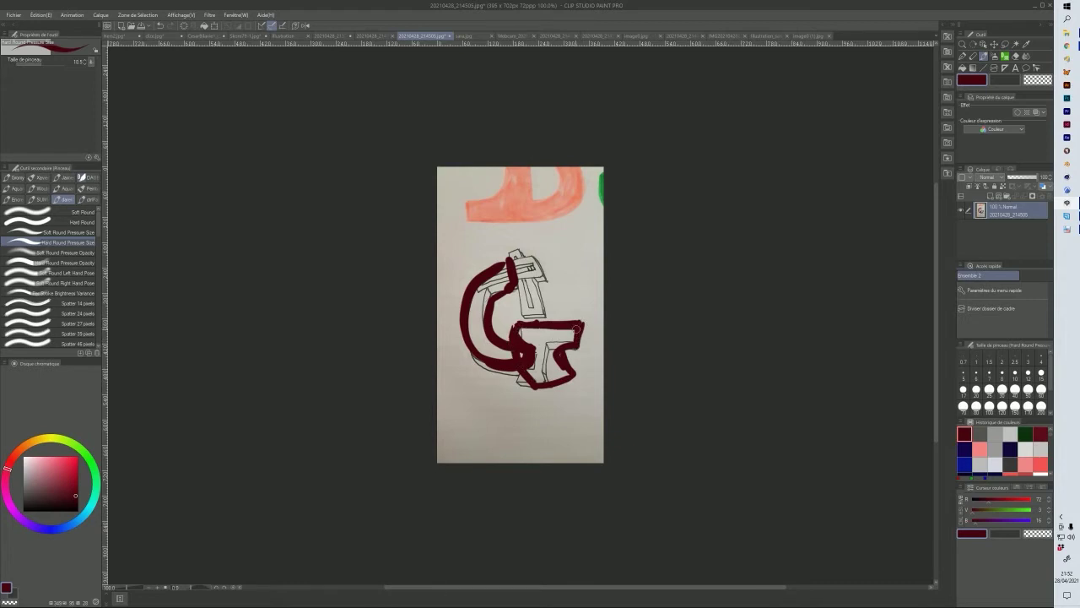
- Outline the G's upper terminal as a notched block extending above and inside the curve
mouse_move(513, 277)
mouse_down()
mouse_move(520, 262)
mouse_move(525, 314)
mouse_move(555, 295)
mouse_move(515, 294)
mouse_move(521, 311)
mouse_up()
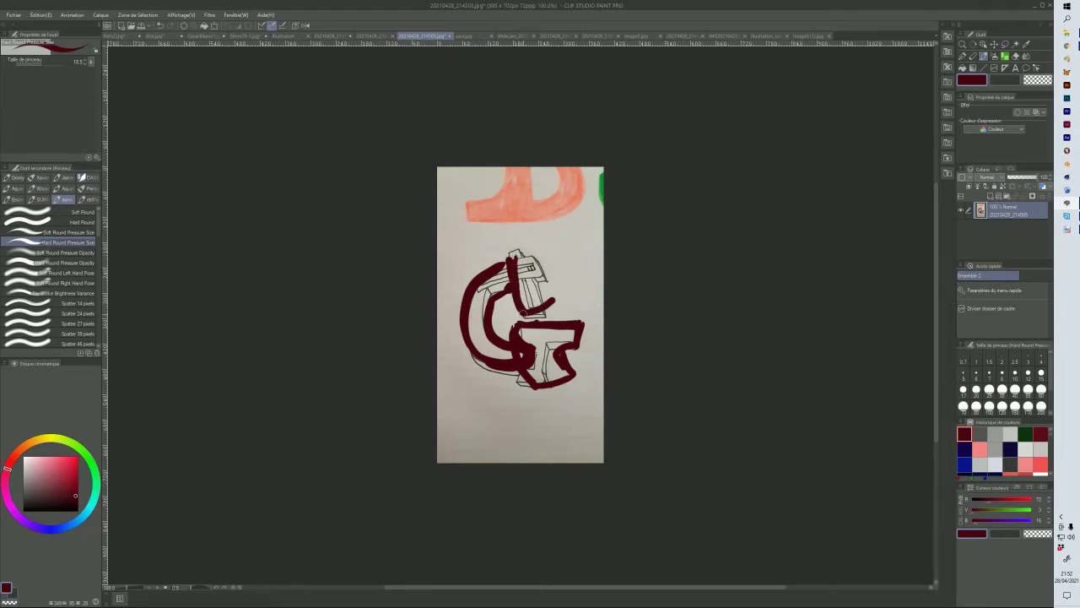
mouse_move(575, 341)
mouse_down()
mouse_move(565, 361)
mouse_move(575, 345)
mouse_move(563, 341)
mouse_move(566, 353)
mouse_move(579, 334)
mouse_move(569, 322)
mouse_move(516, 320)
mouse_move(506, 343)
mouse_up()
mouse_move(552, 299)
mouse_down()
mouse_move(554, 281)
mouse_move(537, 282)
mouse_move(550, 250)
mouse_move(517, 242)
mouse_move(484, 317)
mouse_up()
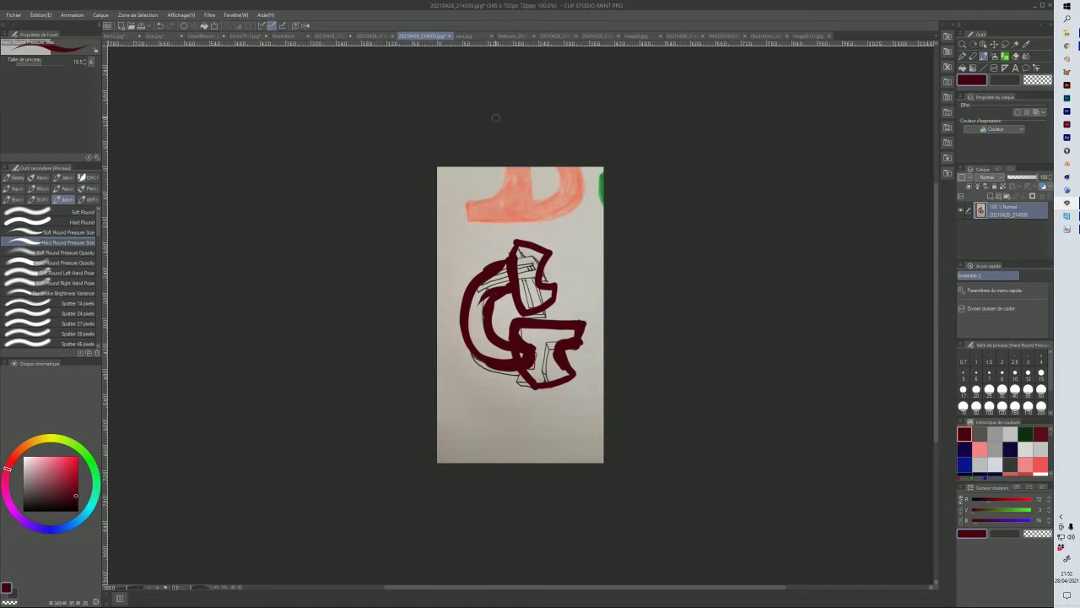
- Fill the G's curve, upper terminal, crossbar and foot with solid dark red to form a silhouette
mouse_move(493, 277)
mouse_down()
mouse_move(471, 317)
mouse_move(489, 364)
mouse_move(489, 347)
mouse_move(490, 362)
mouse_move(481, 348)
mouse_move(516, 352)
mouse_up()
drag(476, 297, 509, 300)
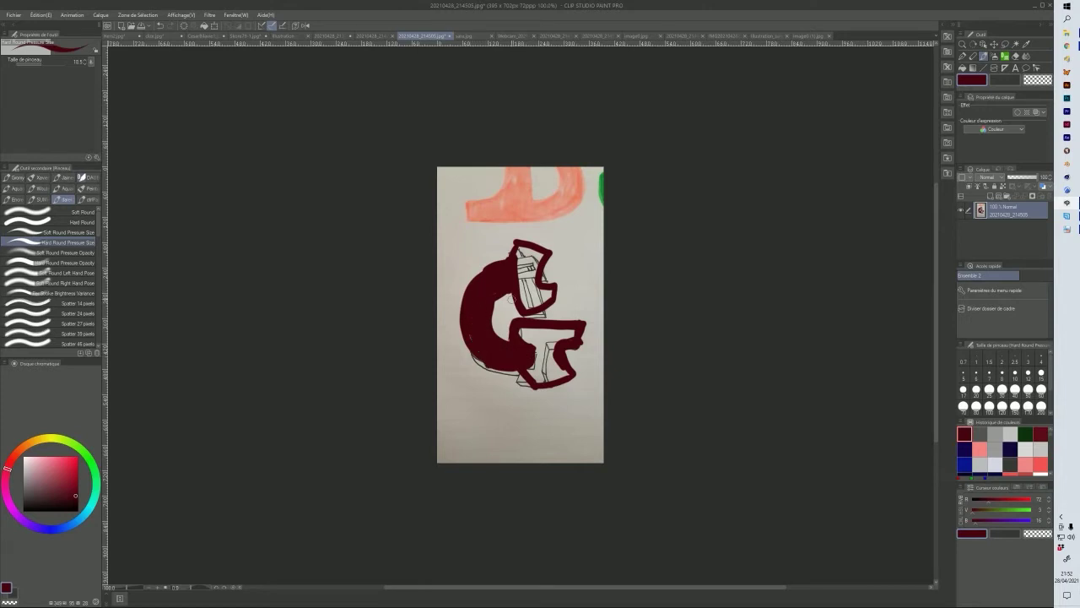
click(1067, 46)
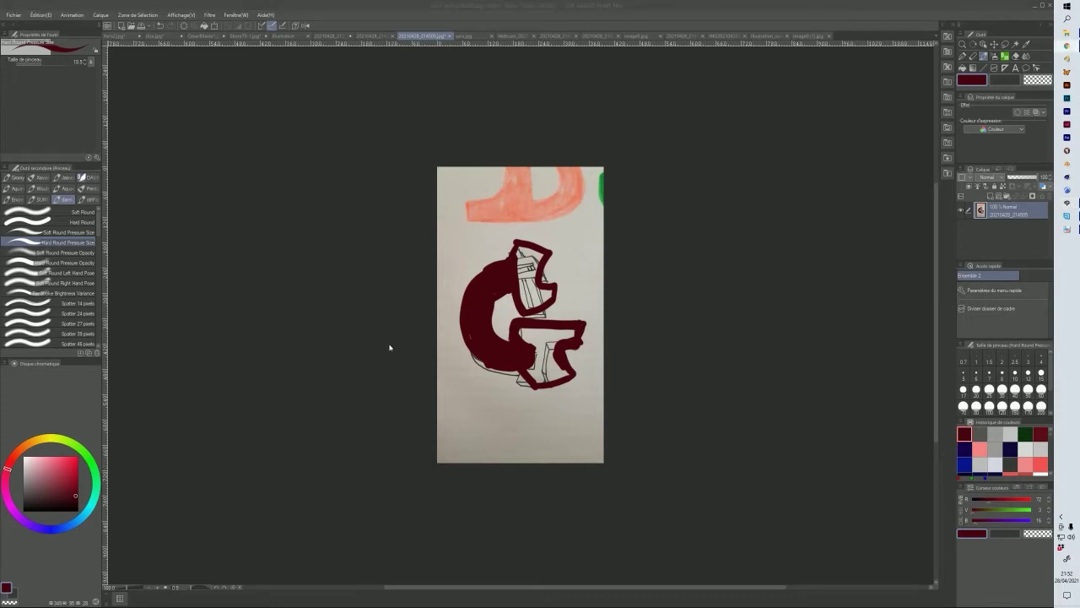
mouse_move(521, 279)
mouse_down()
mouse_move(523, 309)
mouse_move(547, 297)
mouse_move(536, 295)
mouse_move(535, 264)
mouse_move(529, 286)
mouse_move(522, 255)
mouse_move(517, 272)
mouse_move(540, 252)
mouse_move(522, 339)
mouse_move(537, 375)
mouse_move(564, 376)
mouse_move(557, 342)
mouse_move(545, 337)
mouse_move(538, 376)
mouse_move(523, 337)
mouse_move(572, 336)
mouse_move(529, 331)
mouse_move(568, 332)
mouse_move(543, 339)
mouse_up()
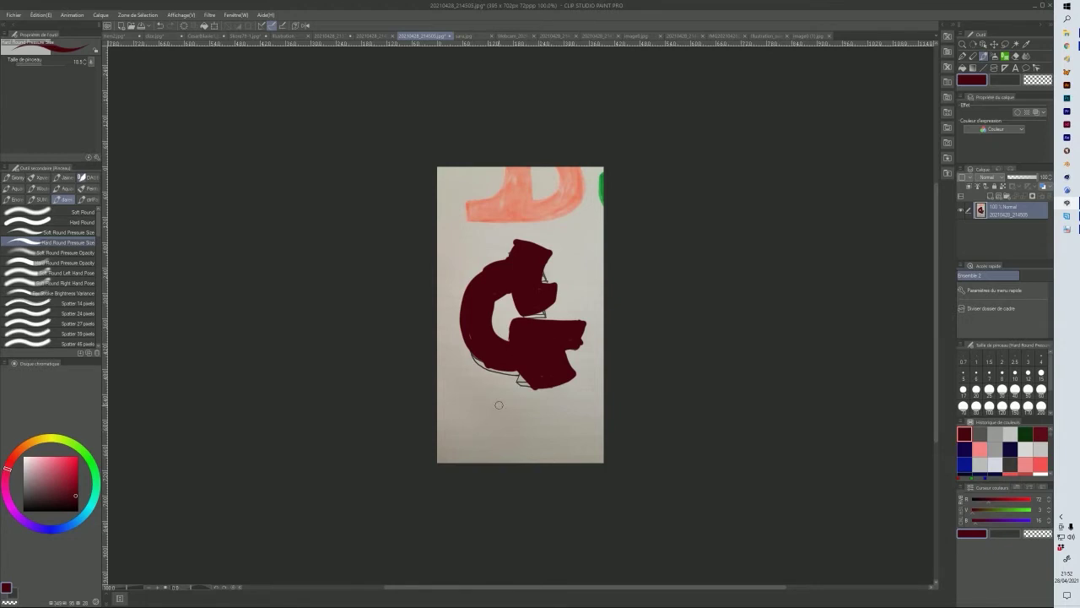
- Sketch a small angular G with a pointed counter and a curved outer edge below the filled G
mouse_move(504, 389)
mouse_down()
mouse_move(480, 413)
mouse_move(515, 434)
mouse_up()
mouse_move(507, 376)
mouse_down()
mouse_move(464, 398)
mouse_move(467, 428)
mouse_move(511, 436)
mouse_up()
mouse_move(509, 395)
mouse_down()
mouse_move(498, 405)
mouse_move(520, 415)
mouse_move(512, 400)
mouse_move(525, 387)
mouse_move(494, 396)
mouse_move(523, 385)
mouse_move(499, 393)
mouse_move(512, 417)
mouse_move(532, 422)
mouse_move(525, 440)
mouse_move(540, 455)
mouse_move(551, 443)
mouse_move(533, 451)
mouse_move(502, 425)
mouse_move(528, 422)
mouse_move(511, 427)
mouse_move(490, 409)
mouse_move(508, 429)
mouse_up()
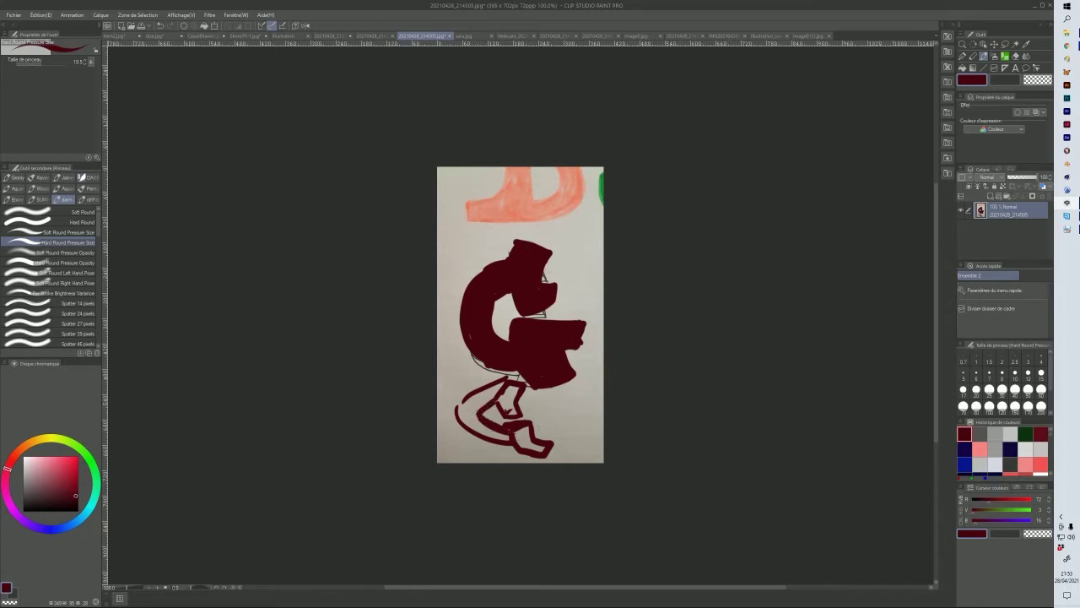
- Switch to Photos, examine the sheets of G variations in Gcompil_17Mois.jpg up close, and close the image
click(1067, 33)
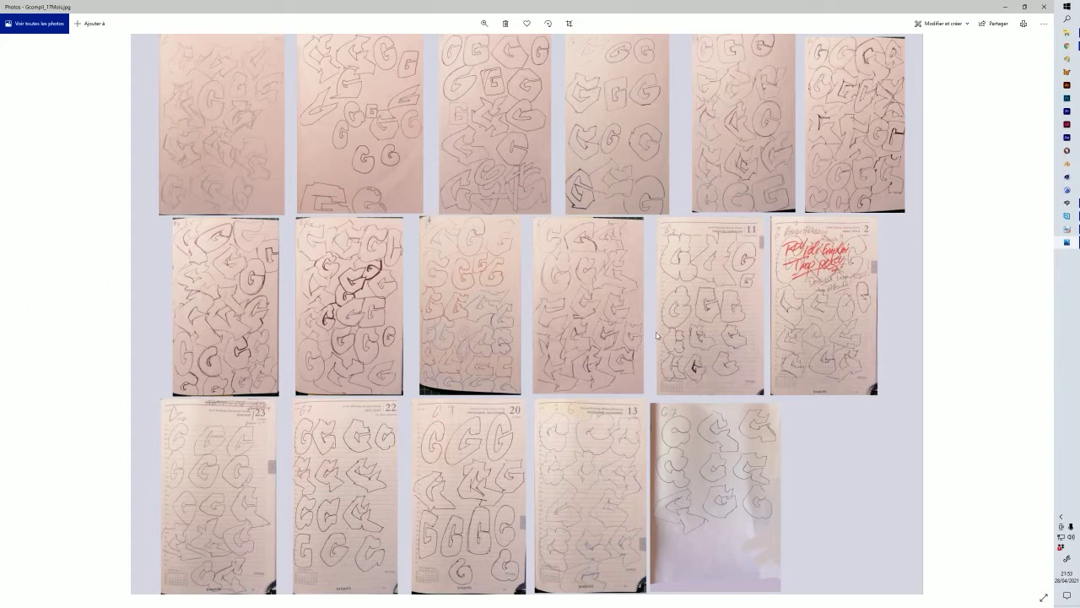
scroll(767, 370, up, 4)
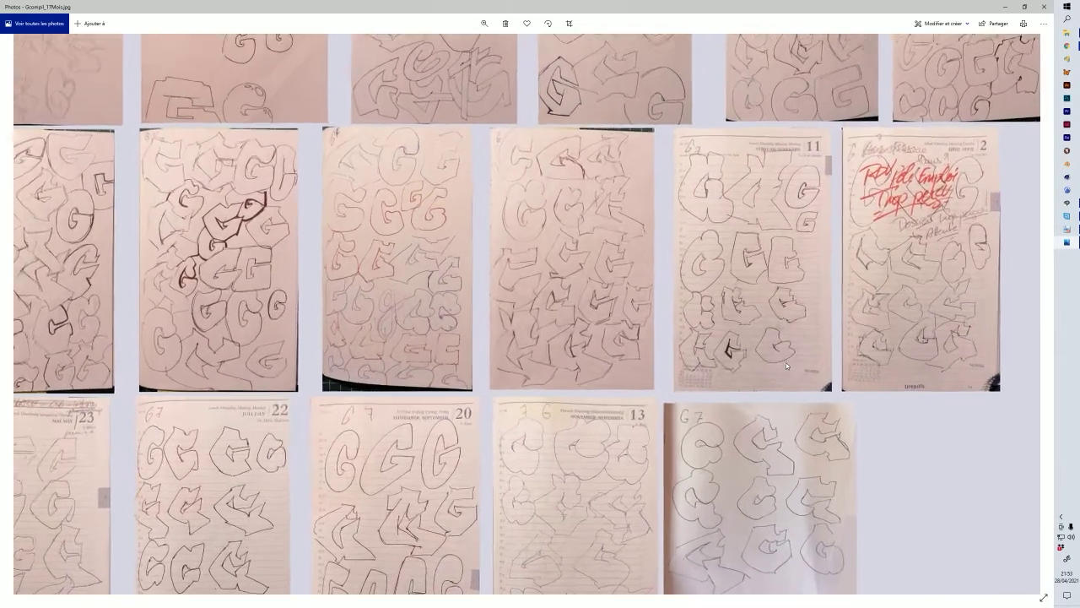
scroll(870, 319, up, 2)
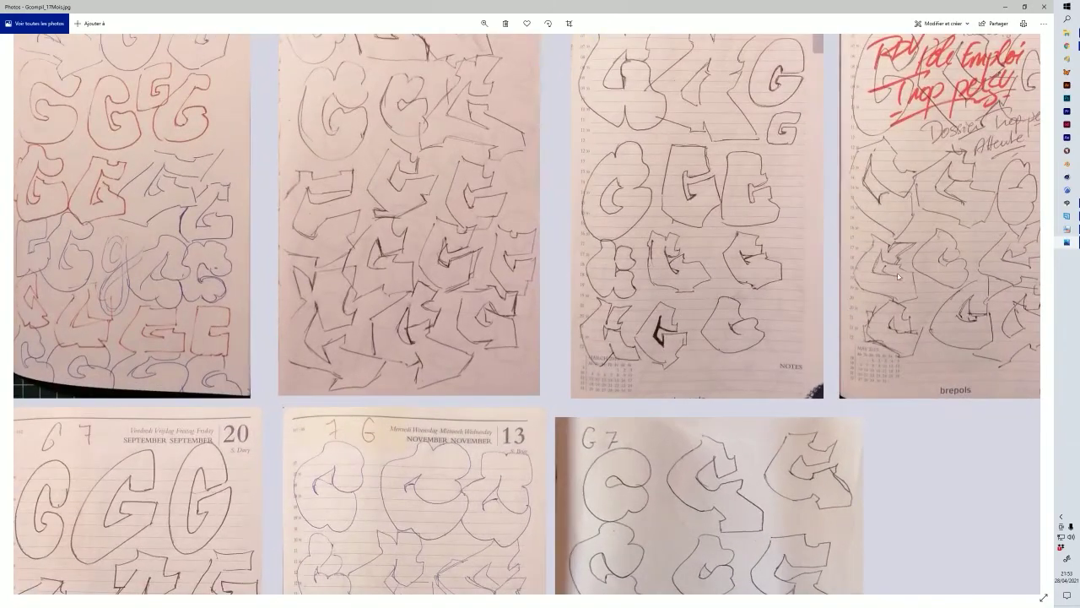
drag(599, 159, 920, 319)
drag(355, 303, 469, 4)
drag(776, 236, 359, 59)
drag(788, 318, 704, 244)
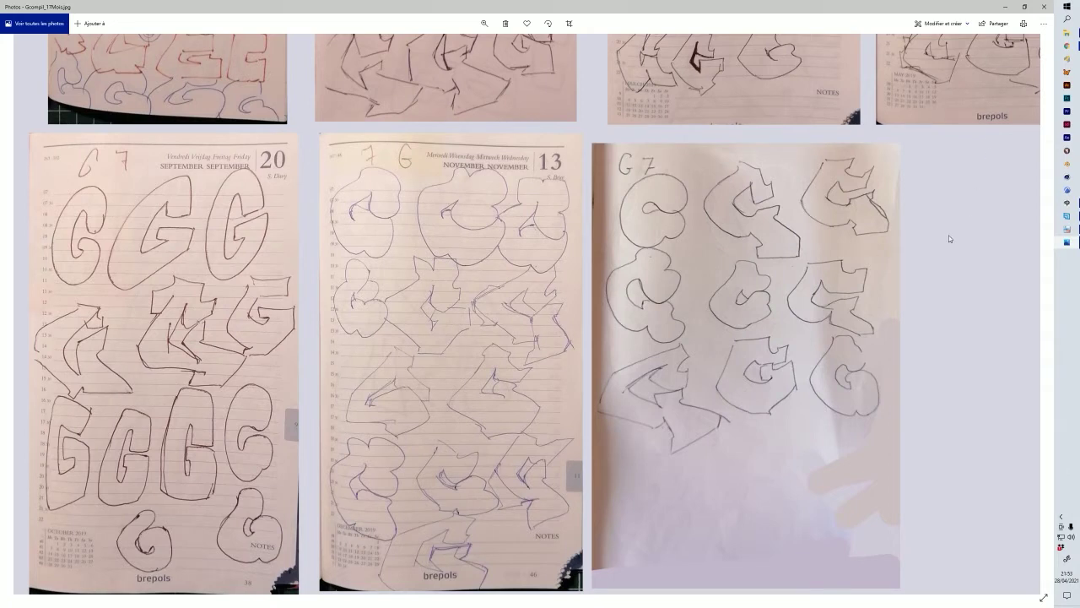
drag(689, 386, 693, 446)
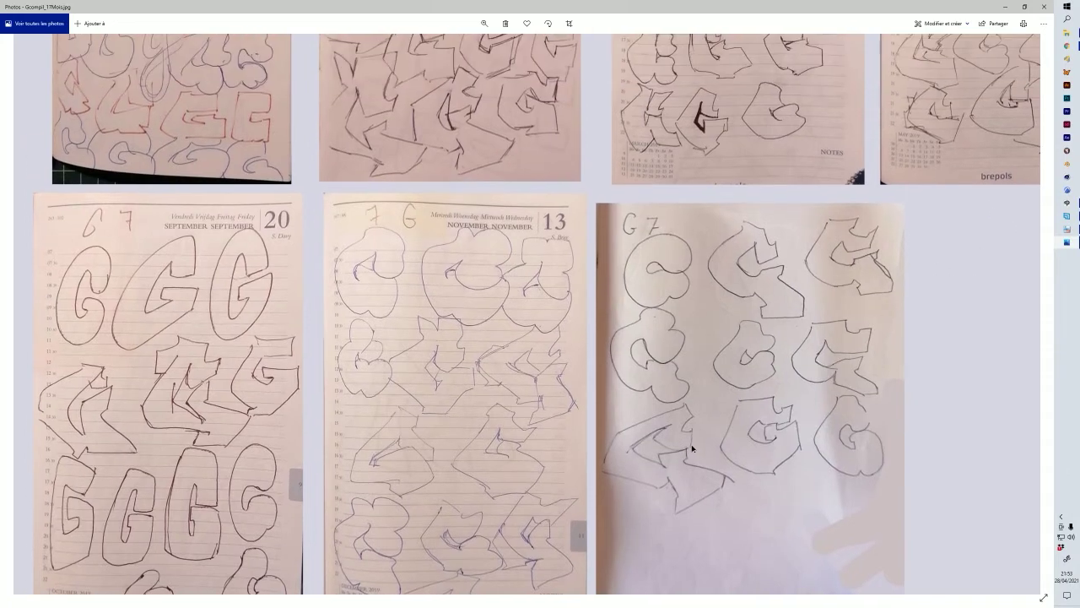
click(1044, 7)
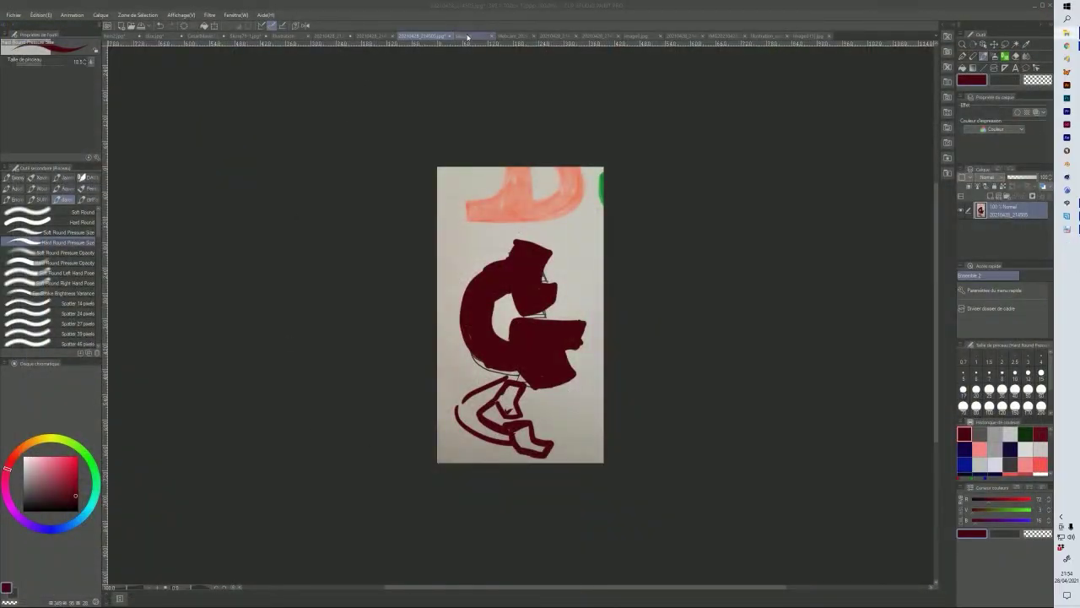
- Open the photo of the two black S drawings and sketch thin dark red correction lines over the outlined S
click(467, 36)
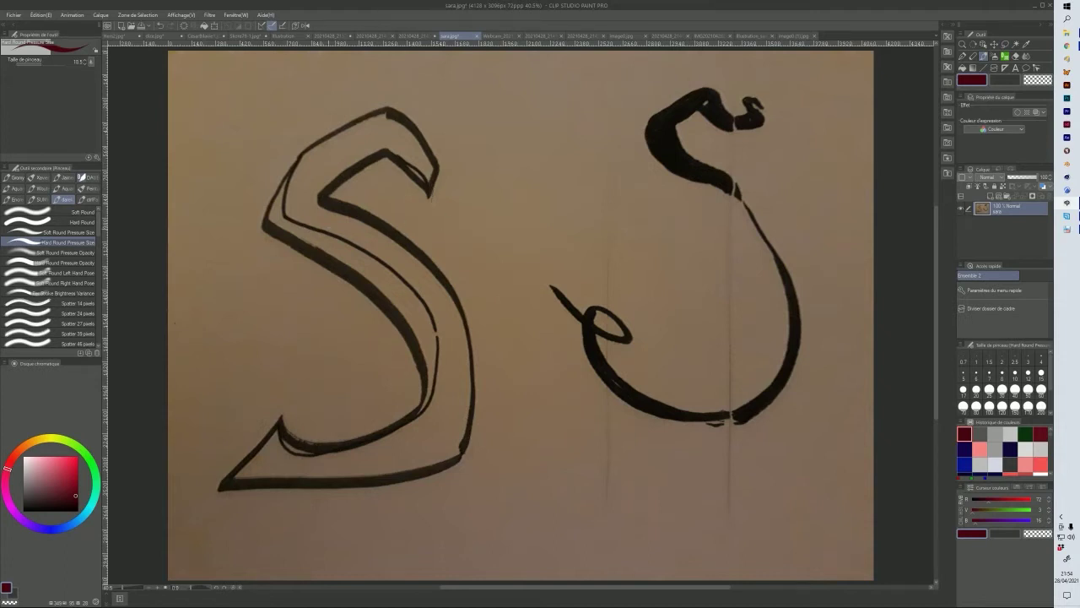
mouse_move(251, 226)
mouse_down()
mouse_move(307, 263)
mouse_move(413, 371)
mouse_move(465, 460)
mouse_move(479, 388)
mouse_move(452, 289)
mouse_move(471, 355)
mouse_move(412, 229)
mouse_move(355, 179)
mouse_move(302, 173)
mouse_move(253, 226)
mouse_up()
mouse_move(328, 134)
mouse_down()
mouse_move(438, 195)
mouse_move(426, 196)
mouse_move(470, 204)
mouse_move(415, 126)
mouse_up()
drag(394, 190, 378, 157)
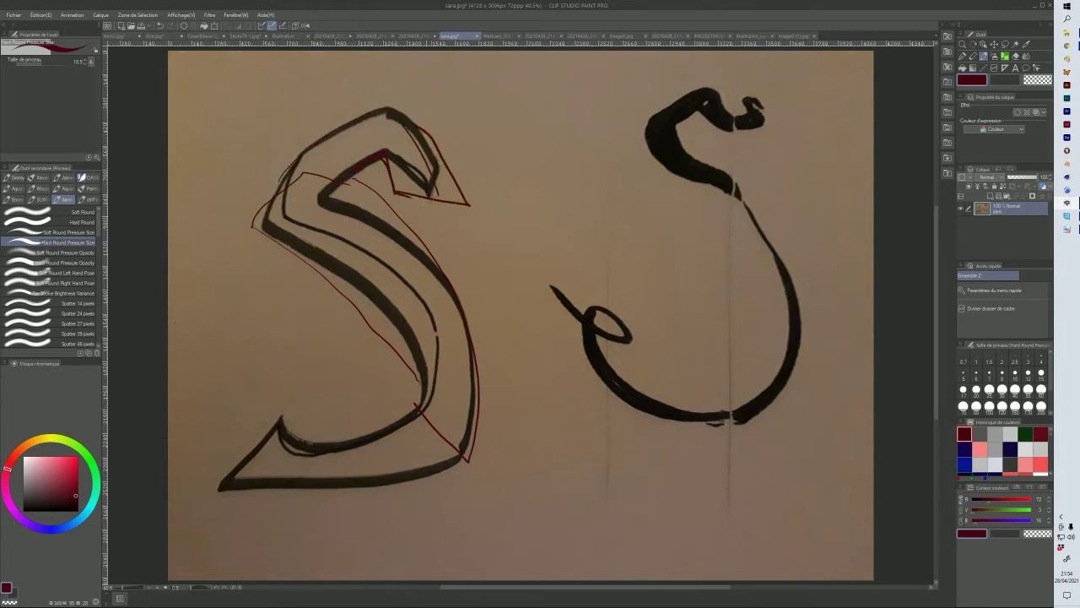
- Enlarge the brush and thickly redraw the outlined S's upper terminal, outer curve and both sides of its spine
mouse_move(422, 227)
ctrl+alt+mouse_down()
mouse_move(439, 202)
mouse_move(469, 211)
mouse_move(441, 152)
ctrl+alt+mouse_up()
drag(430, 197, 444, 162)
mouse_move(402, 193)
mouse_down()
mouse_move(386, 157)
mouse_move(340, 180)
mouse_move(406, 240)
mouse_move(449, 302)
mouse_move(461, 343)
mouse_up()
drag(461, 360, 462, 402)
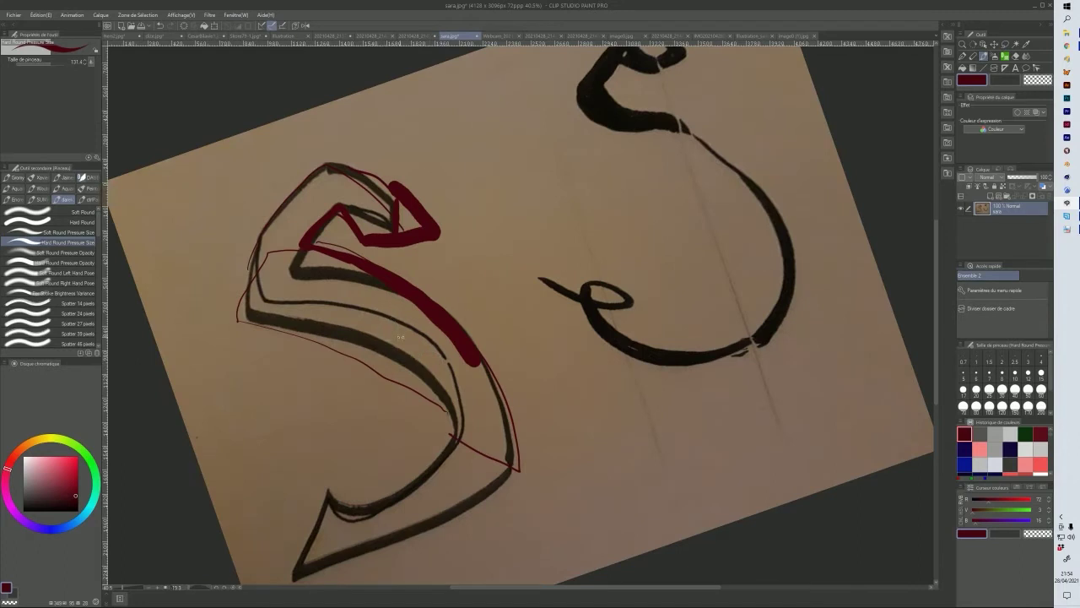
drag(412, 331, 410, 296)
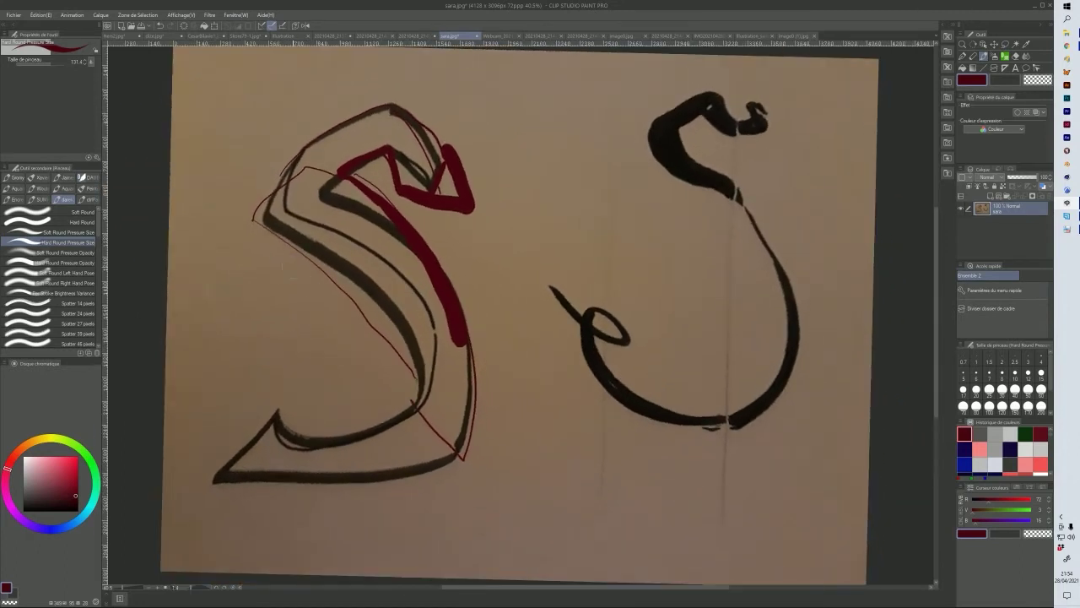
mouse_move(264, 221)
mouse_down()
mouse_move(378, 297)
mouse_move(414, 383)
mouse_move(387, 309)
mouse_move(278, 236)
mouse_move(284, 171)
mouse_move(397, 105)
mouse_move(439, 190)
mouse_up()
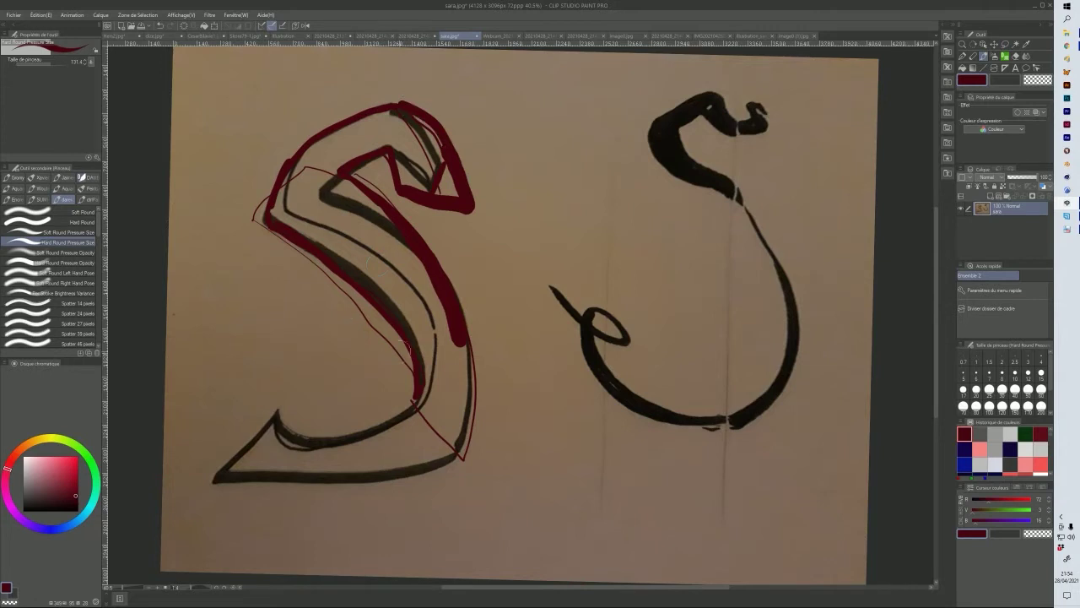
- Redraw the outlined S's lower end as a pointed foot and box in the upper terminal of the calligraphic S
mouse_move(272, 406)
mouse_down()
mouse_move(316, 419)
mouse_move(410, 402)
mouse_move(303, 415)
mouse_up()
key(ctrl+z)
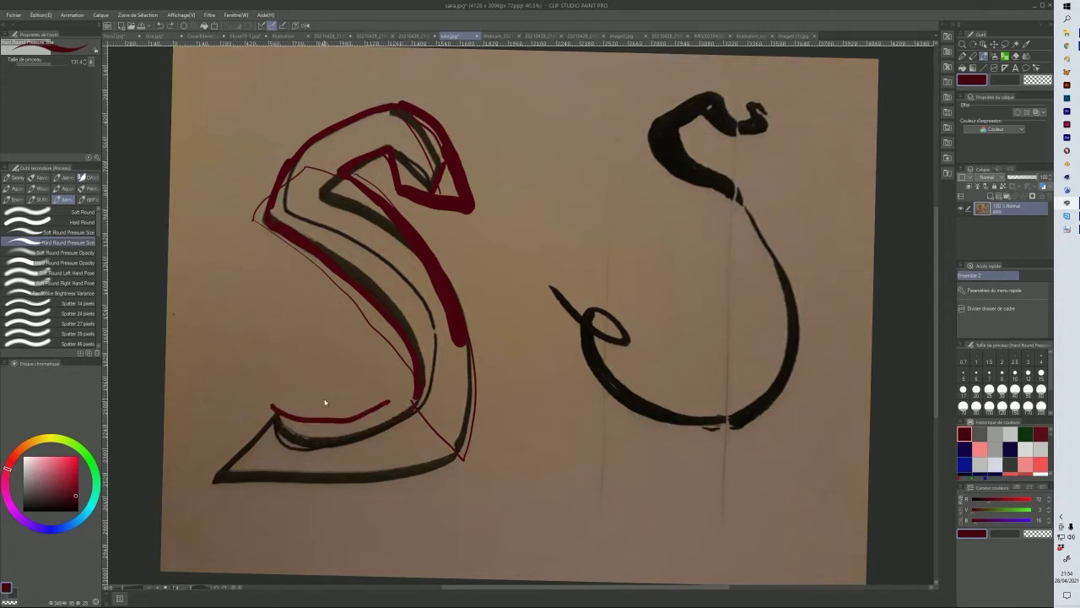
mouse_move(282, 413)
mouse_down()
mouse_move(342, 417)
mouse_move(400, 393)
mouse_move(324, 425)
mouse_move(287, 416)
mouse_up()
mouse_move(273, 402)
mouse_down()
mouse_move(222, 473)
mouse_move(309, 475)
mouse_up()
key(ctrl+z)
drag(221, 477, 311, 480)
mouse_move(218, 478)
mouse_down()
mouse_move(311, 483)
mouse_move(450, 455)
mouse_move(330, 480)
mouse_up()
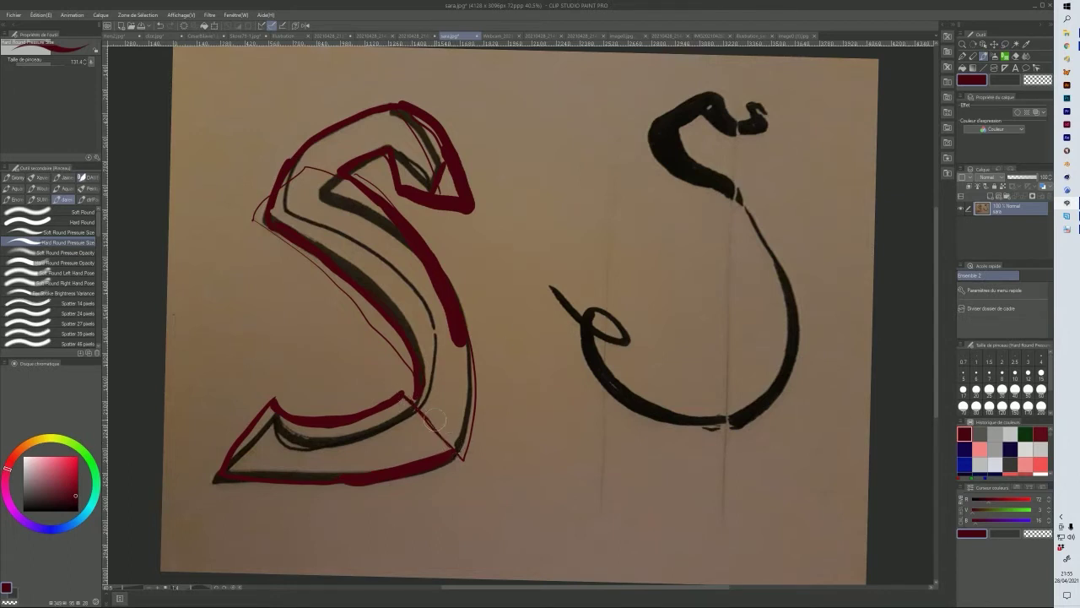
mouse_move(223, 477)
mouse_down()
mouse_move(227, 451)
mouse_move(262, 419)
mouse_up()
drag(253, 458, 280, 426)
mouse_move(766, 135)
mouse_down()
mouse_move(708, 127)
mouse_move(703, 108)
mouse_move(715, 130)
mouse_move(710, 118)
mouse_move(763, 124)
mouse_move(766, 108)
mouse_move(717, 120)
mouse_up()
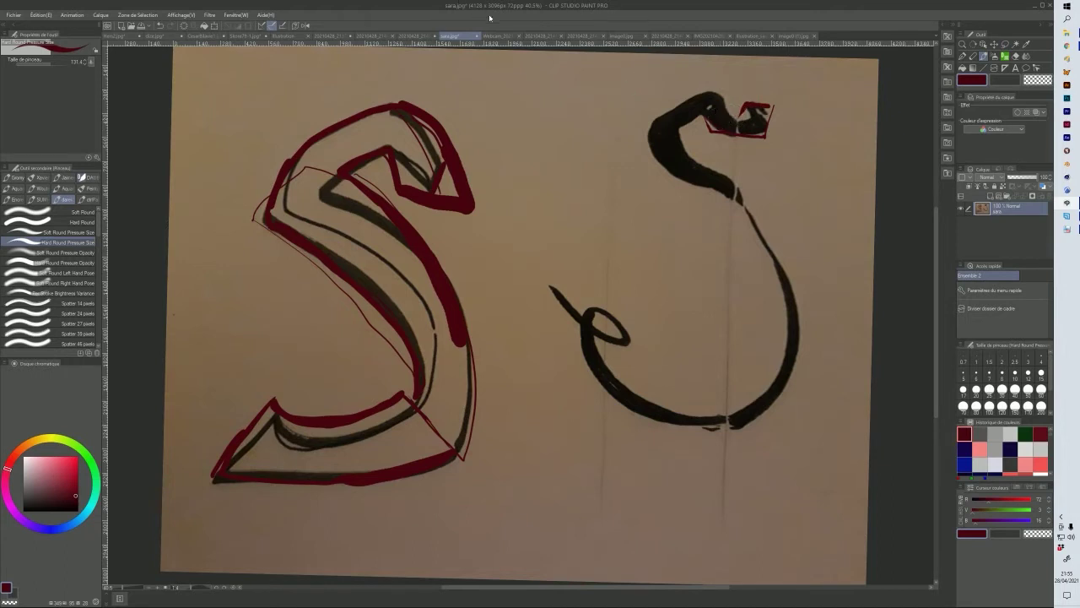
- Open the webcam photo of the sketchbook letter and, with a smaller brush, redraw its stem's lower tip and mark its upper bar's end
click(492, 37)
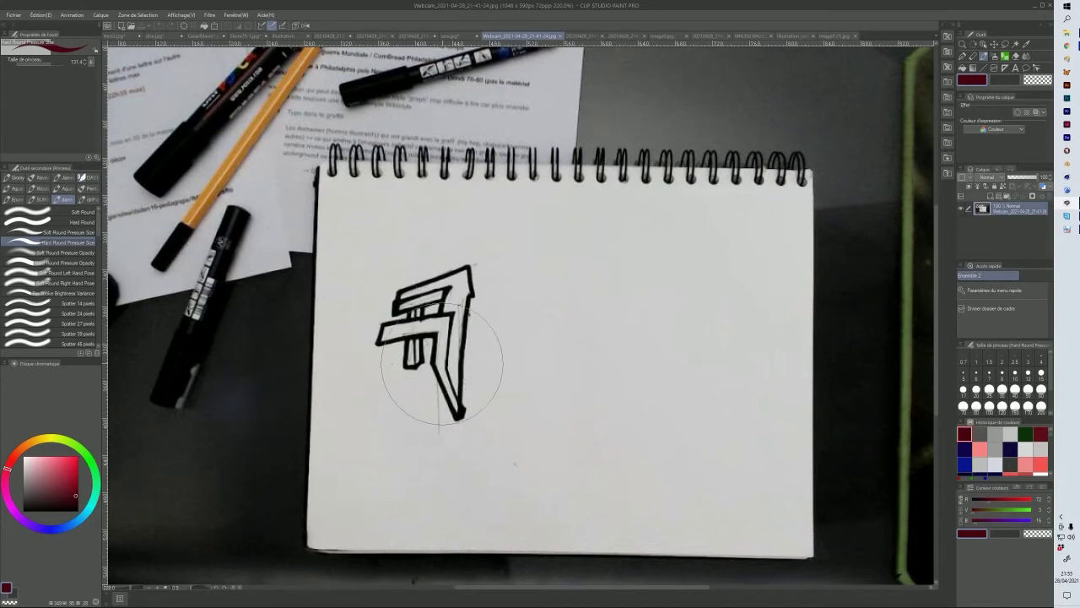
drag(509, 419, 506, 478)
mouse_move(466, 407)
mouse_down()
mouse_move(463, 378)
mouse_move(426, 371)
mouse_move(431, 337)
mouse_move(418, 342)
mouse_up()
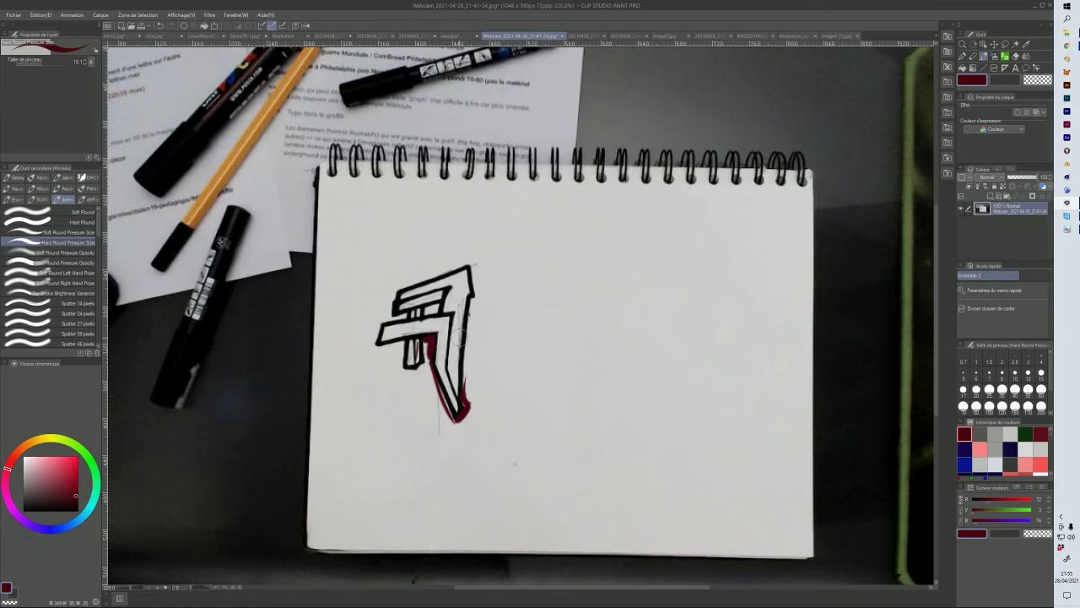
key(ctrl+z)
mouse_move(429, 363)
mouse_down()
mouse_move(435, 334)
mouse_move(391, 290)
mouse_up()
mouse_move(457, 423)
mouse_down()
mouse_move(472, 407)
mouse_move(462, 365)
mouse_up()
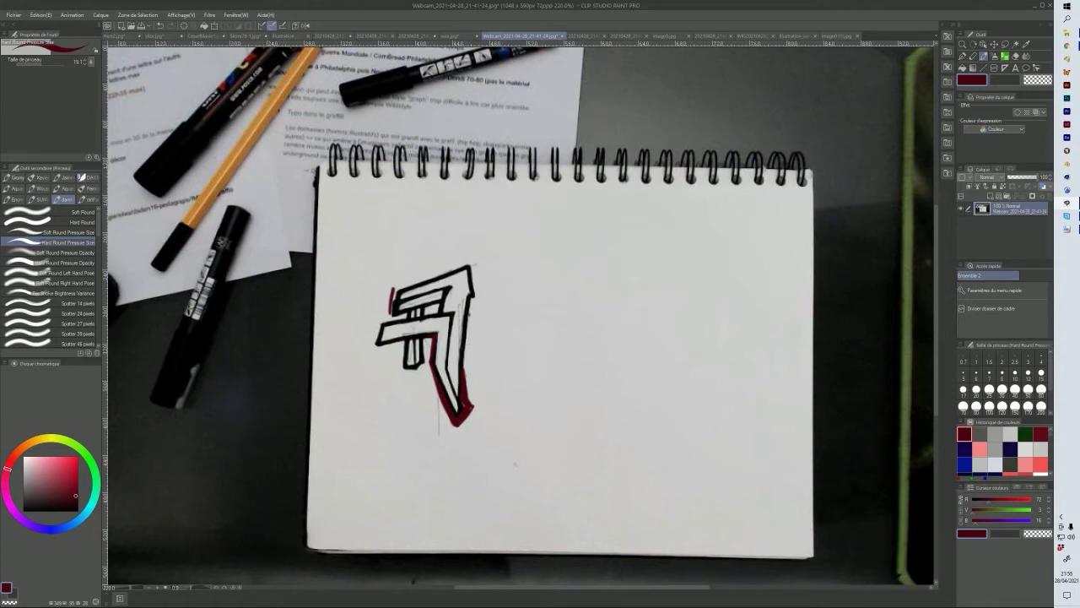
- Open the green rounded R drawing and trace a thin dark red contour around its left leg
click(583, 37)
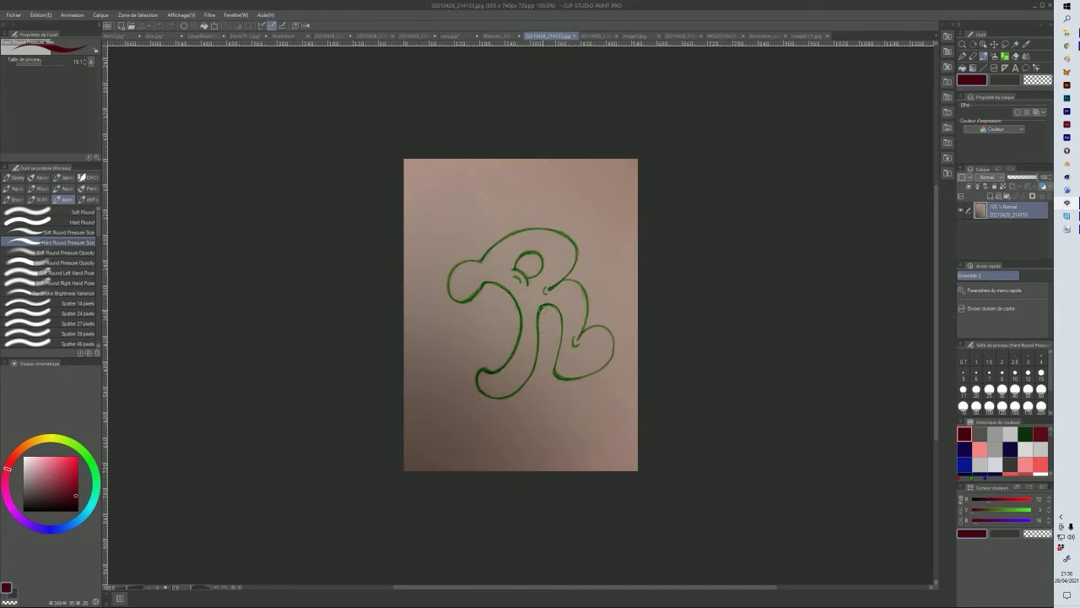
click(493, 279)
drag(520, 299, 511, 352)
key(ctrl+z)
mouse_move(487, 279)
mouse_down()
mouse_move(518, 311)
mouse_move(522, 343)
mouse_up()
mouse_move(512, 272)
mouse_down()
mouse_move(525, 275)
mouse_move(541, 334)
mouse_up()
key(ctrl+z)
mouse_move(527, 277)
mouse_down()
mouse_move(545, 309)
mouse_move(547, 353)
mouse_move(514, 396)
mouse_move(491, 401)
mouse_move(471, 385)
mouse_move(473, 370)
mouse_move(509, 349)
mouse_move(521, 310)
mouse_up()
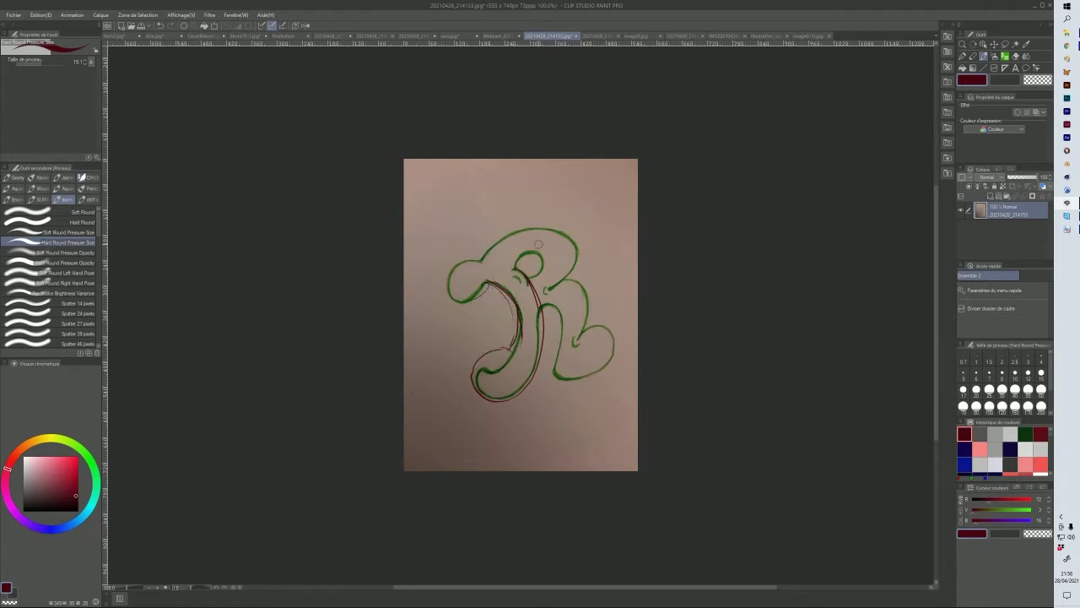
- Outline the R's upper bowl thinly and redraw its right leg as a larger, thicker rounded shape
mouse_move(482, 251)
mouse_down()
mouse_move(516, 225)
mouse_move(567, 243)
mouse_up()
mouse_move(553, 291)
mouse_down()
mouse_move(586, 287)
mouse_move(555, 305)
mouse_up()
key(ctrl+z)
key(ctrl+z)
mouse_move(542, 312)
mouse_down()
mouse_move(573, 308)
mouse_move(552, 353)
mouse_move(577, 387)
mouse_up()
mouse_move(552, 289)
mouse_down()
mouse_move(601, 284)
mouse_move(604, 322)
mouse_move(594, 329)
mouse_move(610, 327)
mouse_move(621, 354)
mouse_move(612, 390)
mouse_move(593, 402)
mouse_move(562, 385)
mouse_up()
drag(547, 313, 540, 358)
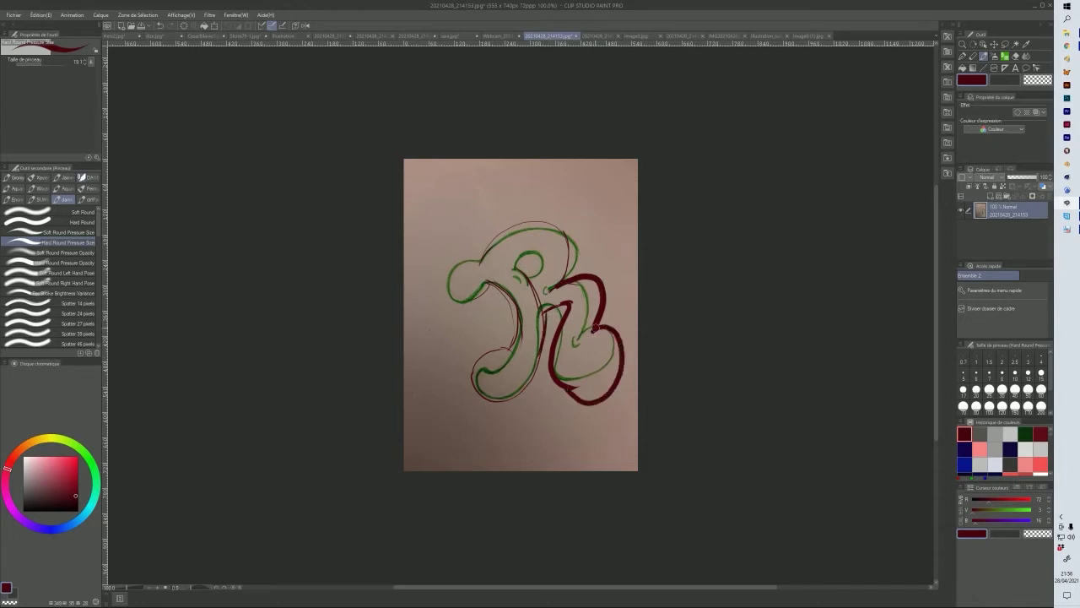
- Thicken the outline of the R's left leg and rounded left terminal, and redraw the bowl's counter
mouse_move(547, 309)
mouse_down()
mouse_move(496, 403)
mouse_move(509, 390)
mouse_move(514, 398)
mouse_move(490, 403)
mouse_move(471, 381)
mouse_up()
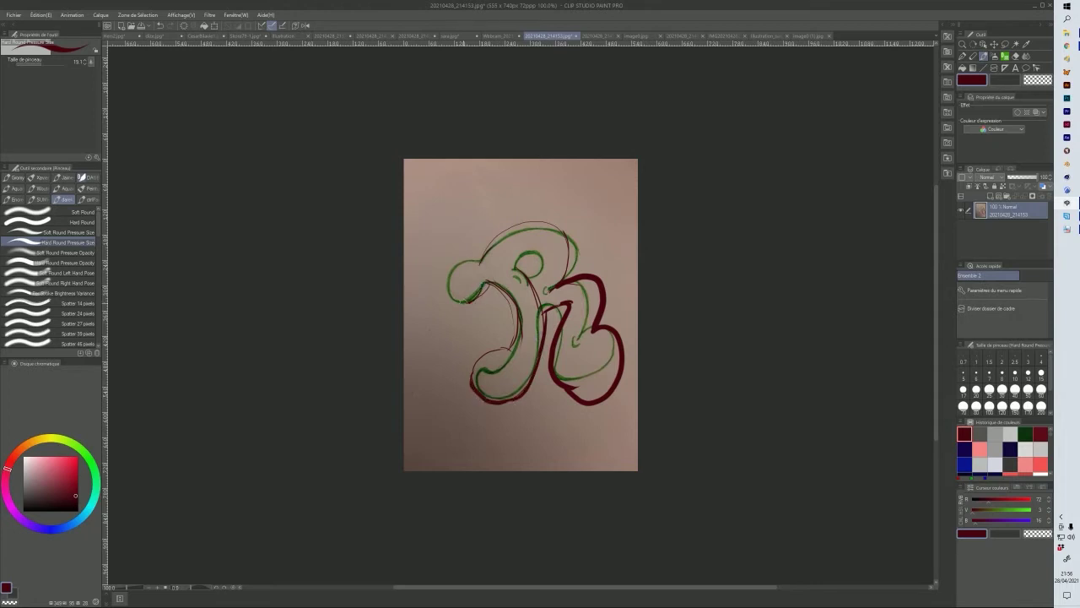
mouse_move(447, 301)
mouse_down()
mouse_move(451, 265)
mouse_move(495, 253)
mouse_up()
mouse_move(513, 267)
mouse_down()
mouse_move(532, 287)
mouse_move(523, 251)
mouse_move(544, 260)
mouse_move(532, 277)
mouse_move(516, 254)
mouse_move(512, 269)
mouse_move(545, 330)
mouse_up()
mouse_move(482, 281)
mouse_down()
mouse_move(511, 260)
mouse_move(494, 253)
mouse_move(480, 270)
mouse_move(501, 294)
mouse_move(511, 347)
mouse_move(479, 350)
mouse_move(529, 381)
mouse_up()
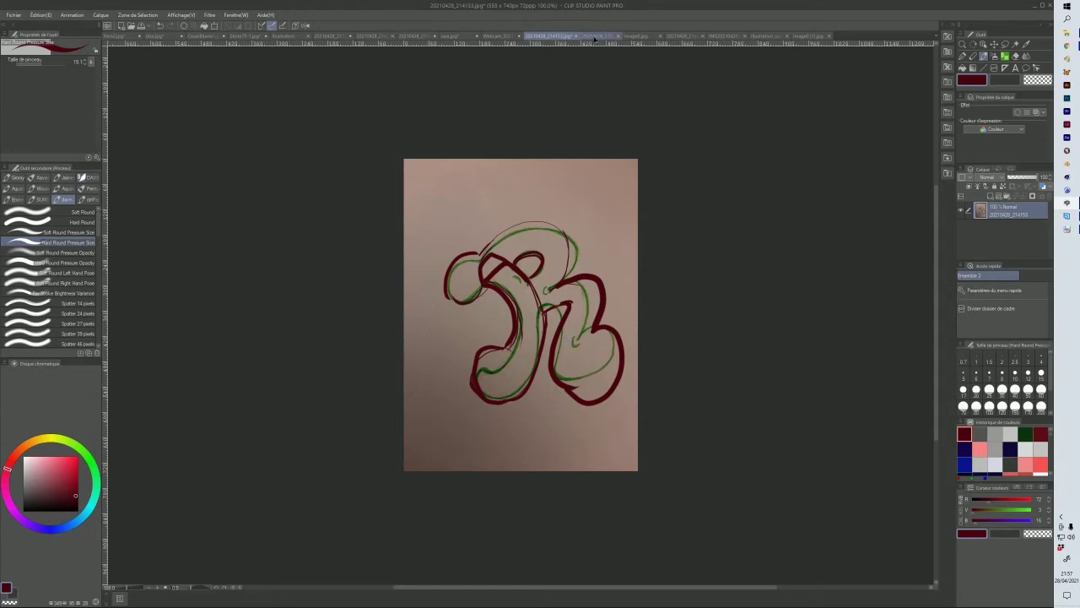
- Open the angular green R drawing and redraw the lower edge of its upper bar as a straight dark red line to the counter
click(595, 36)
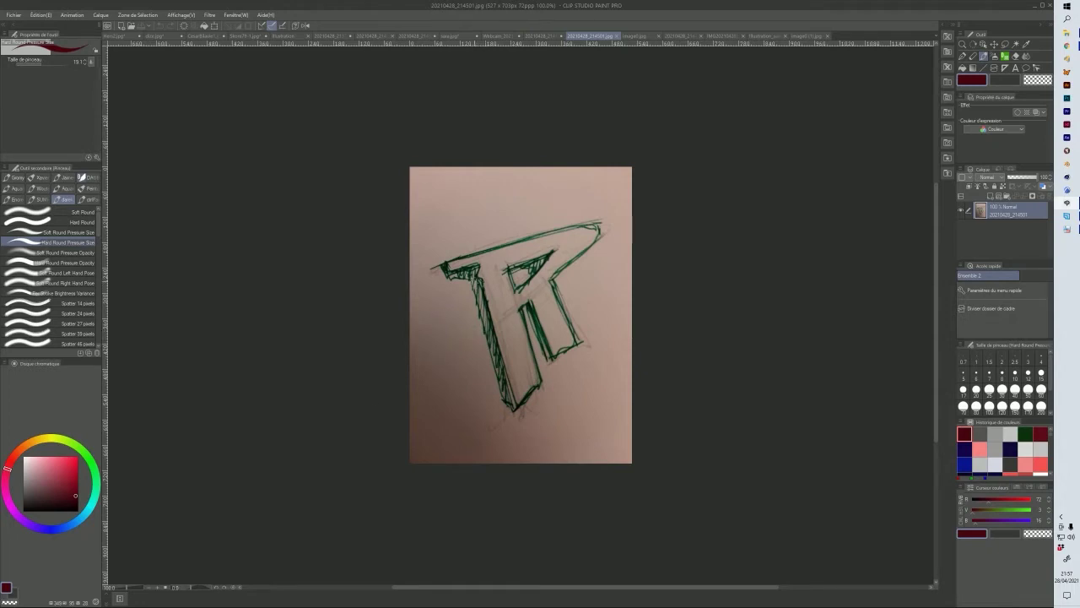
mouse_move(505, 270)
mouse_down()
mouse_move(443, 297)
mouse_move(508, 269)
mouse_up()
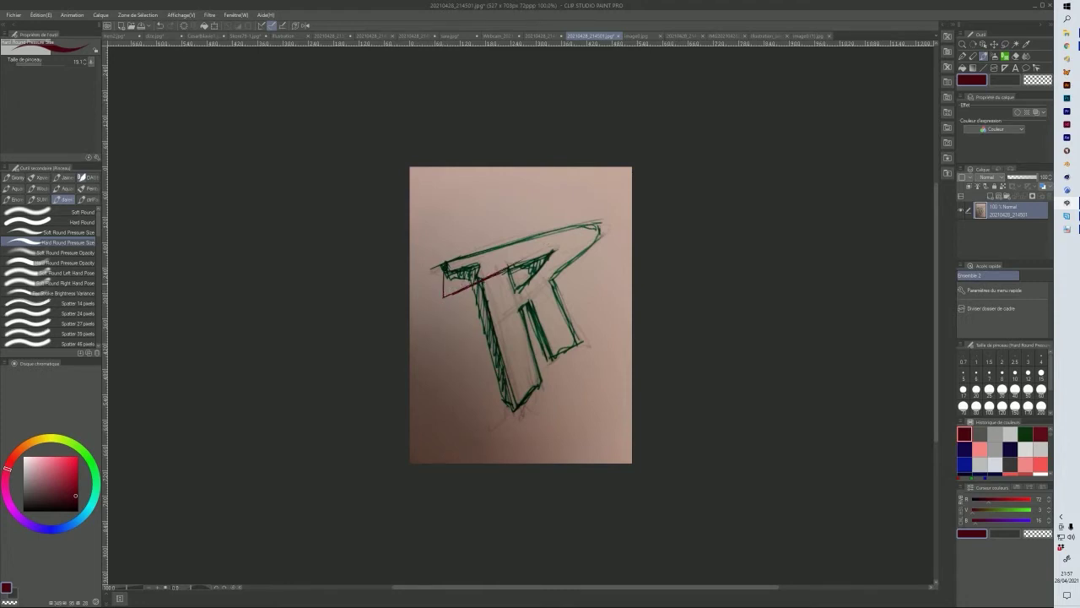
key(ctrl+z)
drag(452, 294, 552, 255)
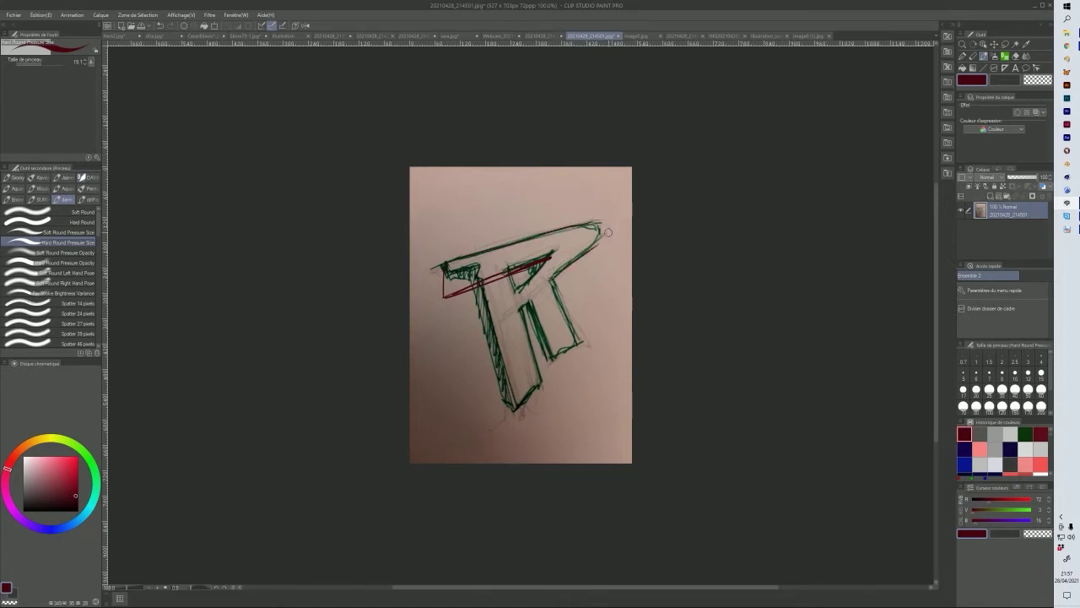
- Correct the angular R's pointed upper corner, the counter's diagonal edge and the slanted ends of its stem and leg
drag(590, 246, 601, 222)
drag(552, 283, 565, 324)
drag(515, 295, 553, 255)
drag(513, 412, 585, 341)
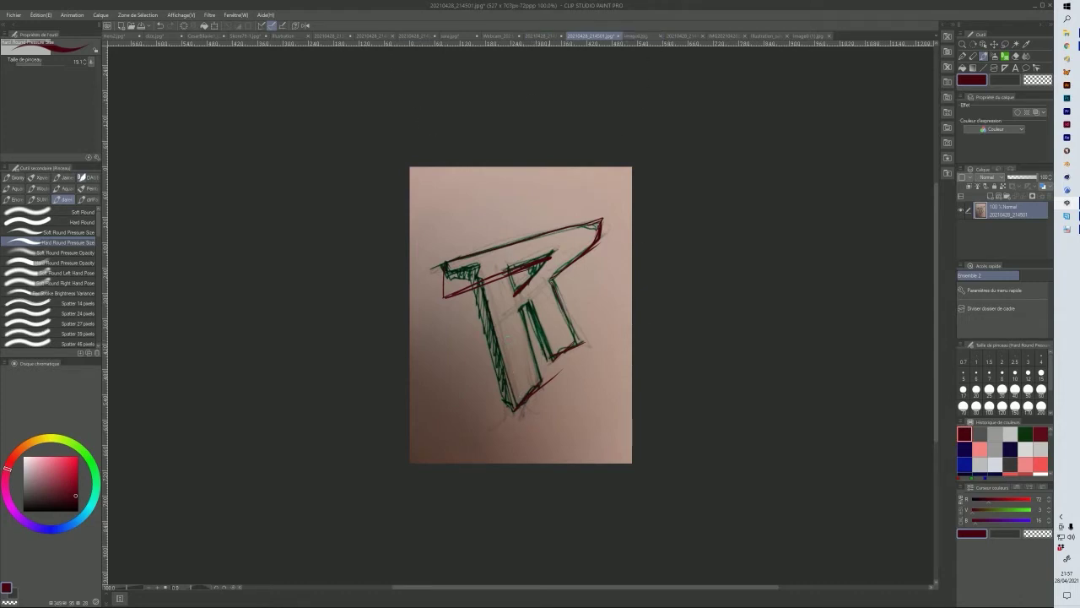
- Open the drawing of the shaded horn-shaped A and mark its small rectangular counter in dark red
click(637, 39)
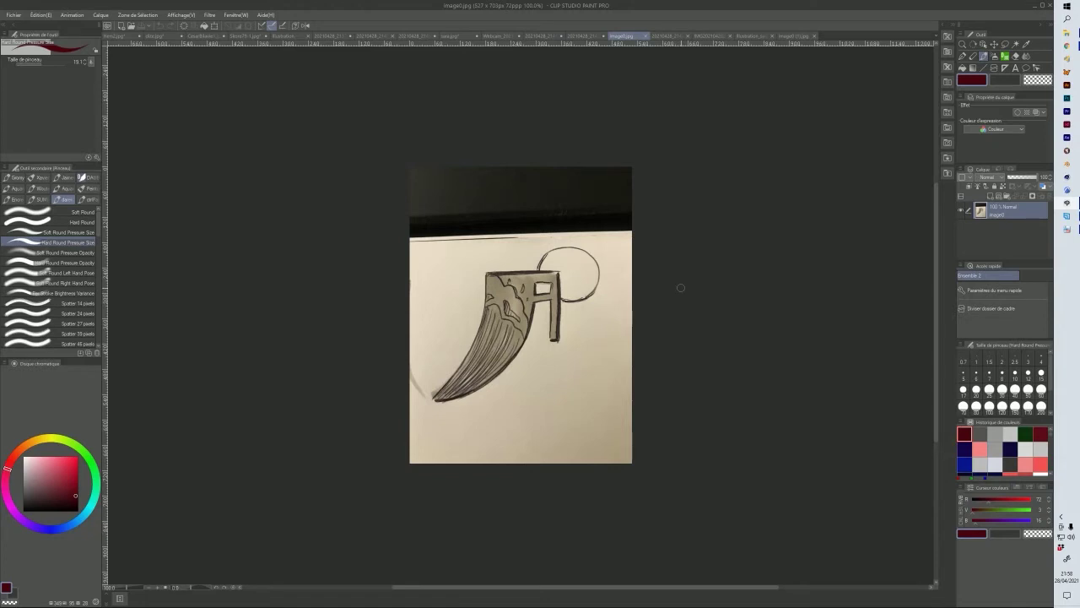
click(553, 284)
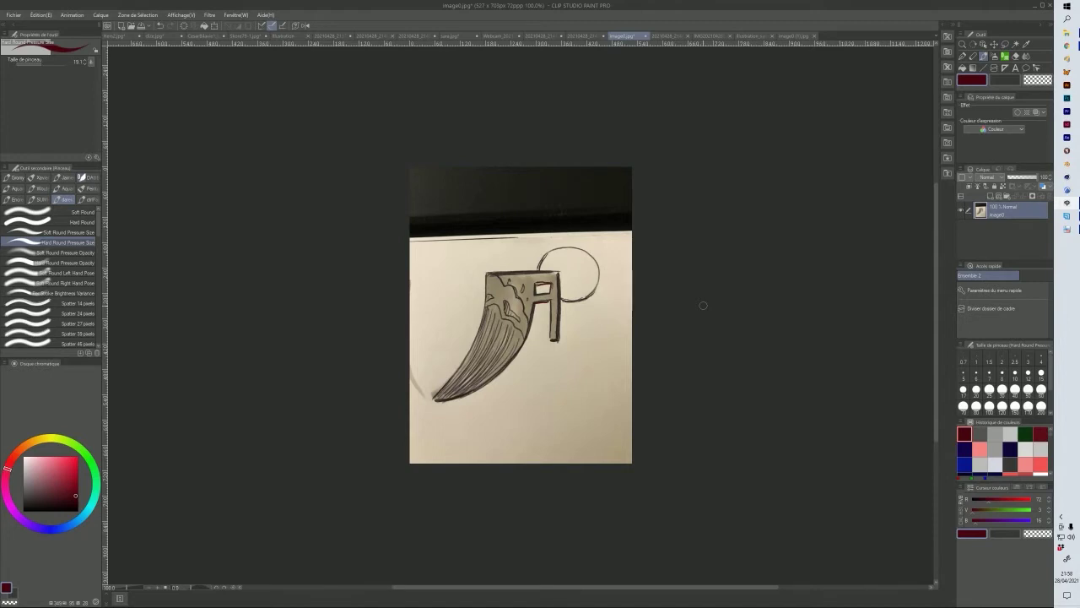
- Look through the open submissions and return to the sheet with three differently styled A letters
click(668, 37)
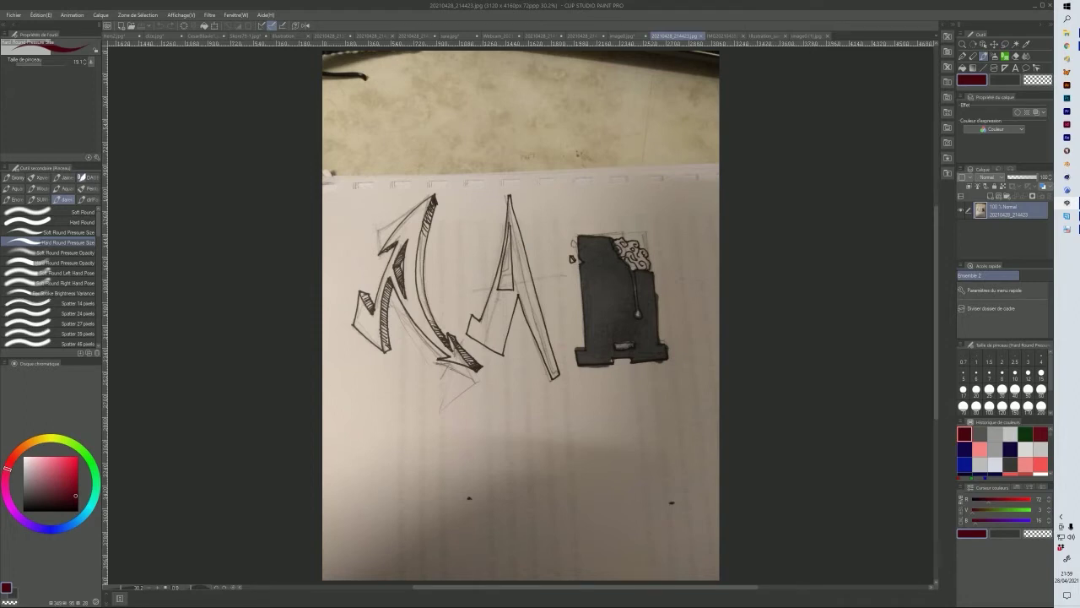
click(1066, 46)
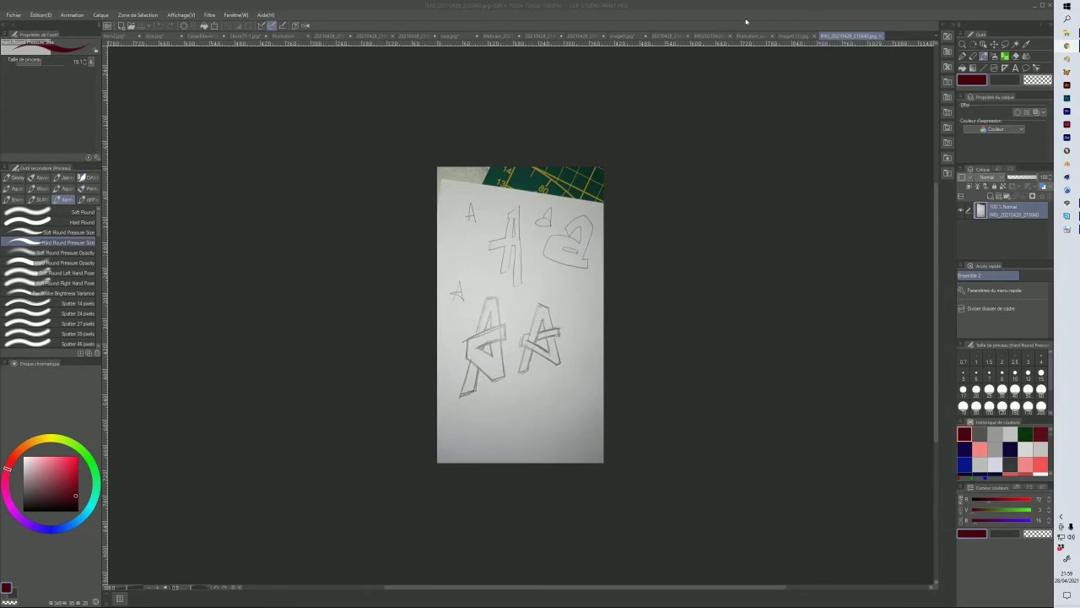
click(452, 37)
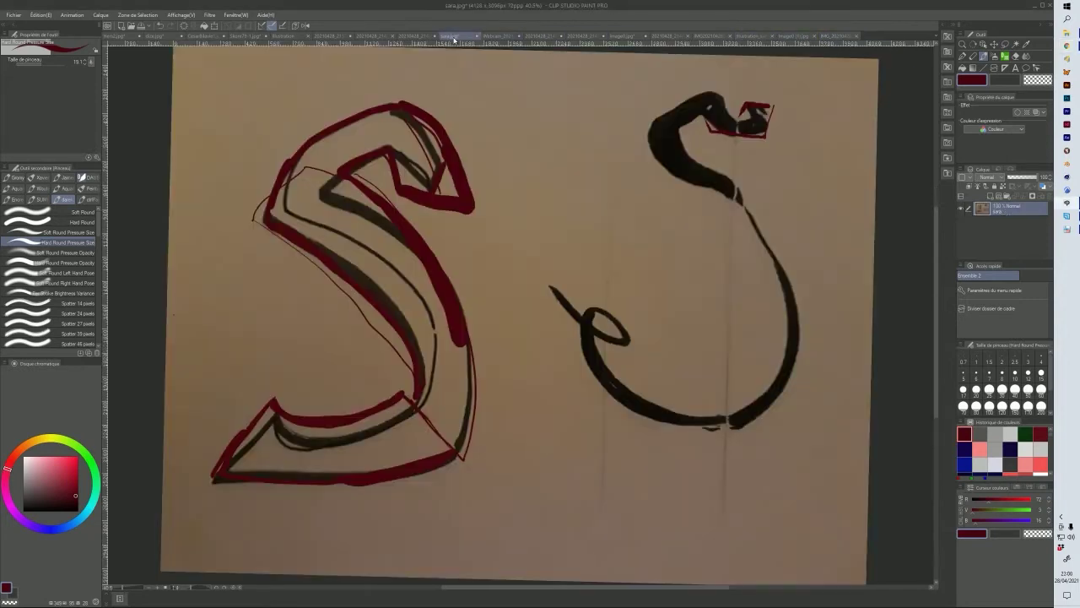
click(507, 36)
click(560, 36)
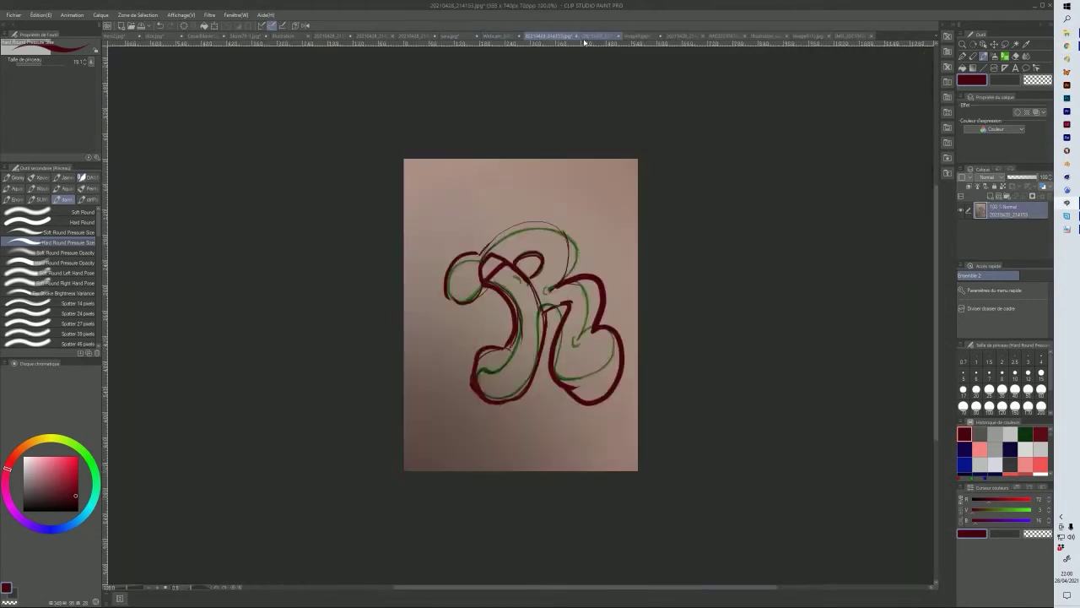
click(626, 36)
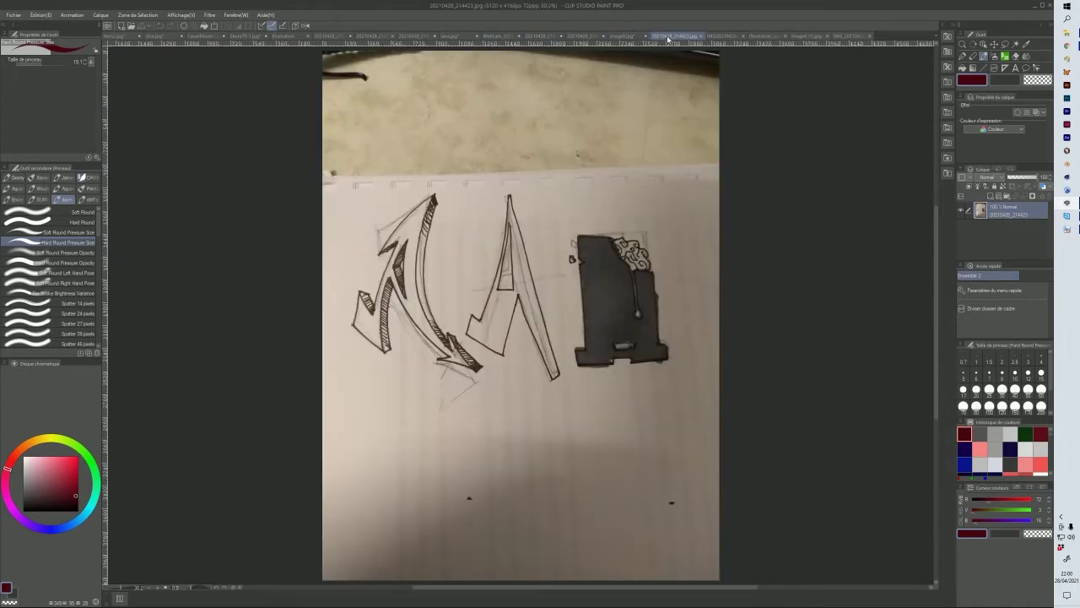
click(672, 37)
- On the middle A, redraw the counter's base and flared left leg, and add correction lines to the apex and right leg
click(376, 269)
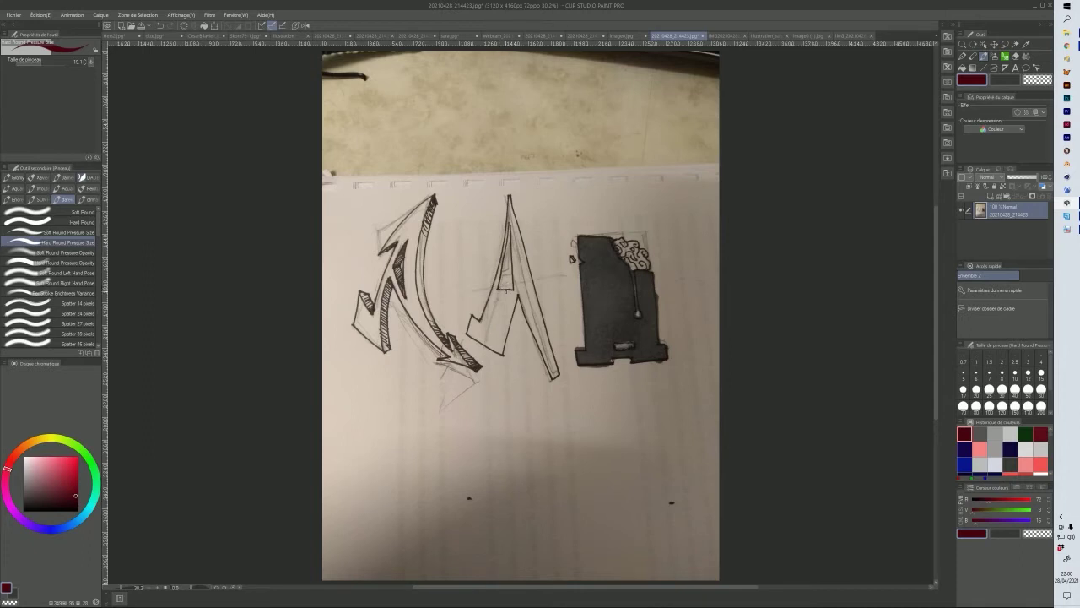
drag(499, 292, 478, 343)
mouse_move(497, 295)
mouse_down()
mouse_move(517, 289)
mouse_move(521, 312)
mouse_move(498, 360)
mouse_up()
drag(506, 265, 502, 291)
drag(468, 334, 493, 350)
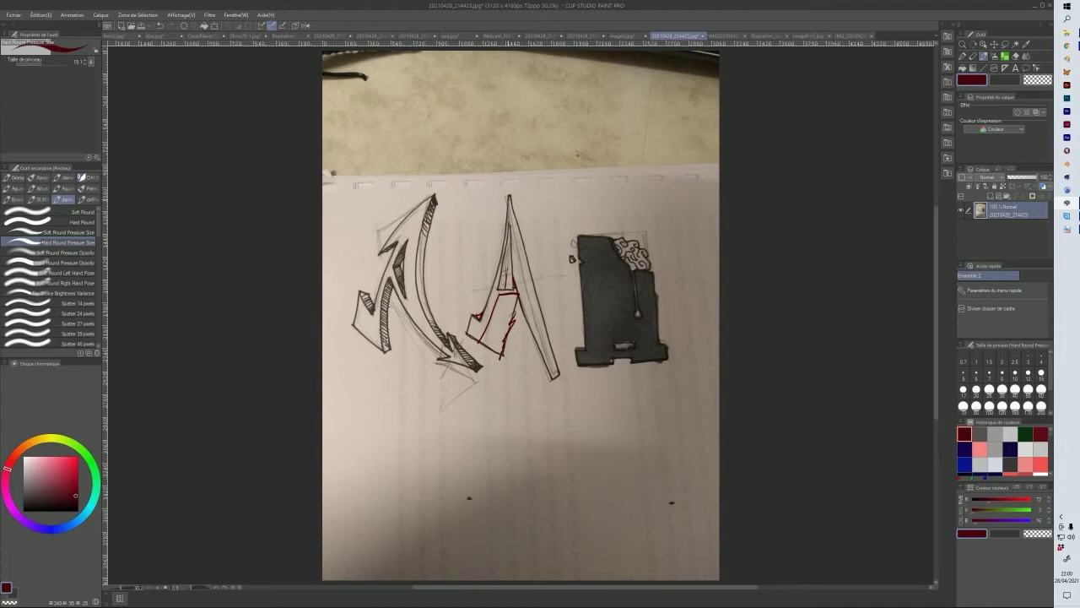
drag(507, 196, 518, 196)
mouse_move(521, 216)
mouse_down()
mouse_move(566, 356)
mouse_move(555, 380)
mouse_up()
- Open the dark J drawing, mark where stem and crossbar meet, circle the crossbar's right end and sketch a wider left end
click(719, 37)
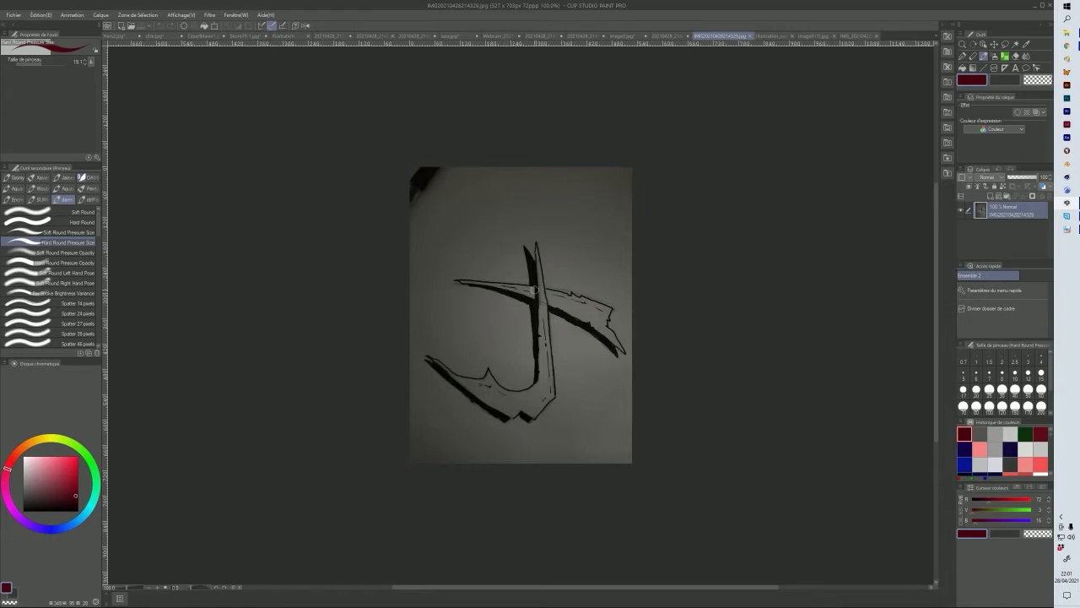
click(534, 290)
drag(579, 326, 589, 350)
mouse_move(584, 347)
mouse_down()
mouse_move(630, 325)
mouse_move(595, 289)
mouse_up()
drag(504, 381, 473, 353)
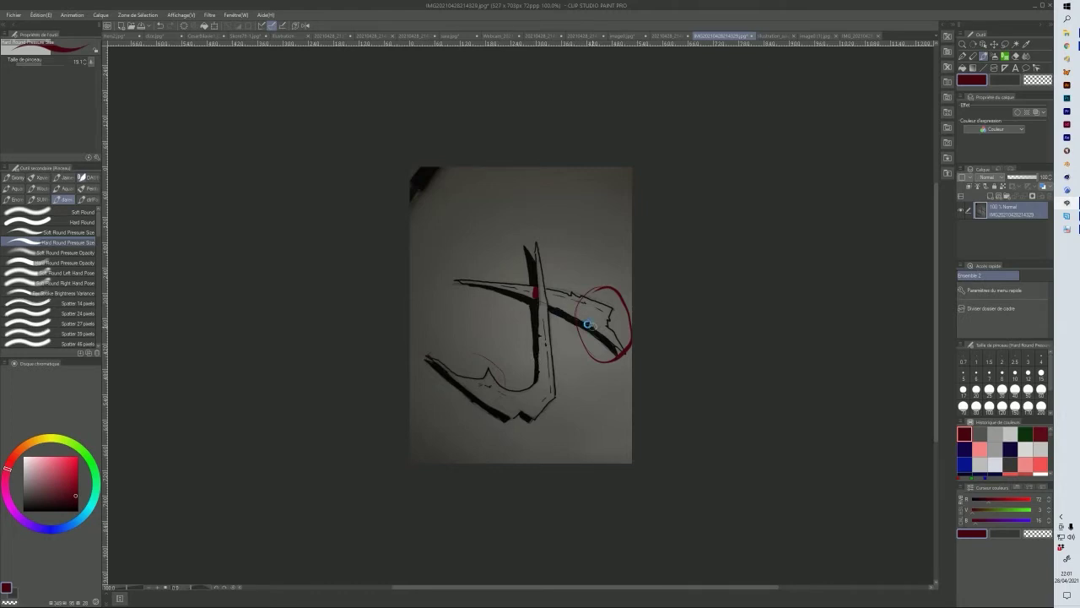
mouse_move(536, 307)
mouse_down()
mouse_move(465, 300)
mouse_move(451, 279)
mouse_move(467, 305)
mouse_move(474, 277)
mouse_up()
drag(461, 283, 485, 276)
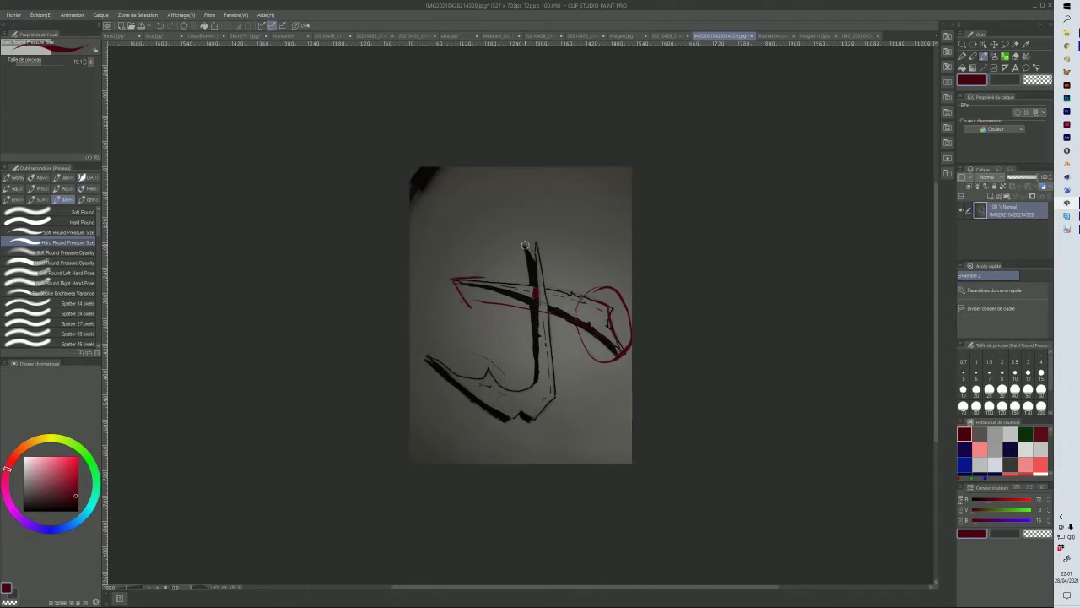
- Outline the J's stem as a thicker bar with a flat top, redoing the strokes where it joins the hook
mouse_move(525, 247)
mouse_down()
mouse_move(525, 280)
mouse_move(526, 245)
mouse_move(545, 236)
mouse_move(564, 385)
mouse_up()
mouse_move(529, 279)
mouse_down()
mouse_move(539, 386)
mouse_move(565, 395)
mouse_move(501, 391)
mouse_up()
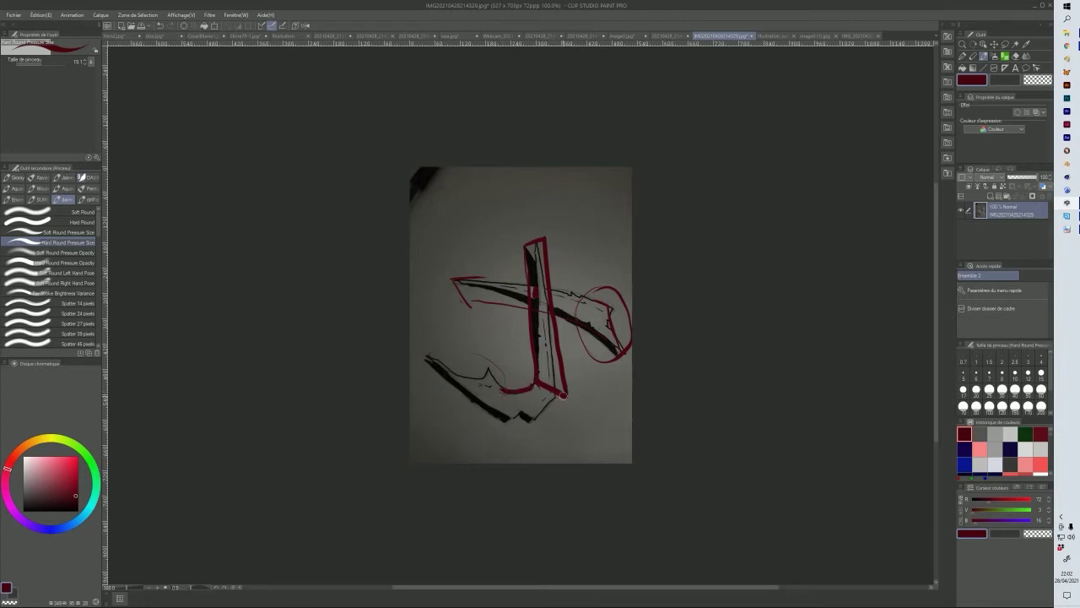
key(ctrl+z)
key(ctrl+z)
drag(537, 382, 564, 395)
- Redraw the J's hook with a wide squared-off left terminal and trace the crossbar's upper and lower edges
mouse_move(426, 331)
mouse_down()
mouse_move(479, 334)
mouse_move(481, 365)
mouse_move(512, 387)
mouse_move(530, 371)
mouse_up()
mouse_move(424, 333)
mouse_down()
mouse_move(433, 381)
mouse_move(420, 365)
mouse_move(488, 417)
mouse_move(561, 386)
mouse_up()
drag(618, 351, 553, 311)
drag(465, 280, 585, 290)
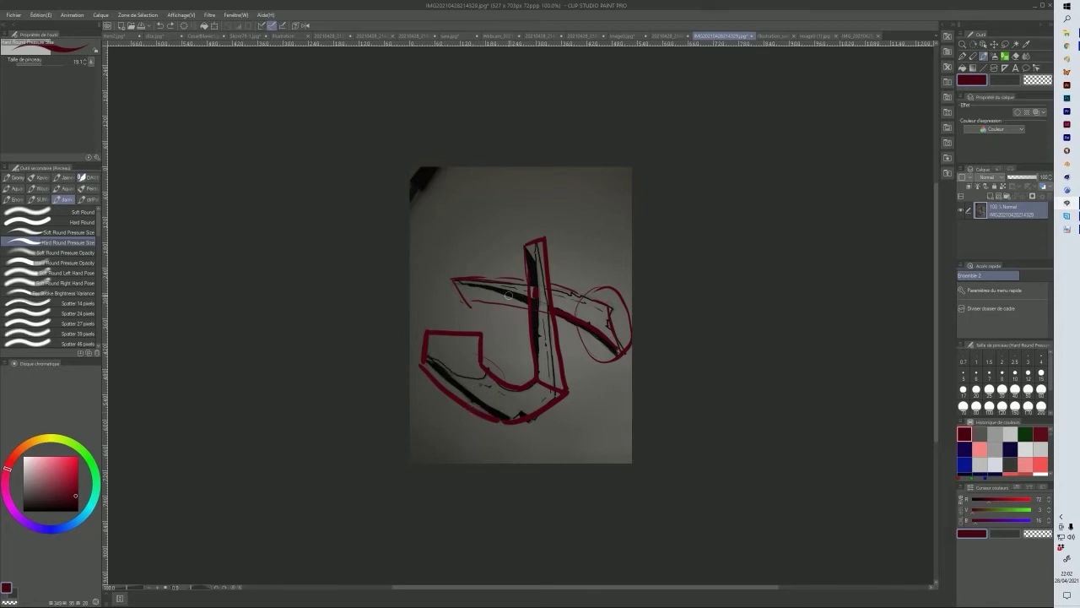
- Open the F illustration and trace its counter's upper and left edges, the middle arm's edges and the gap beside the stem
click(769, 38)
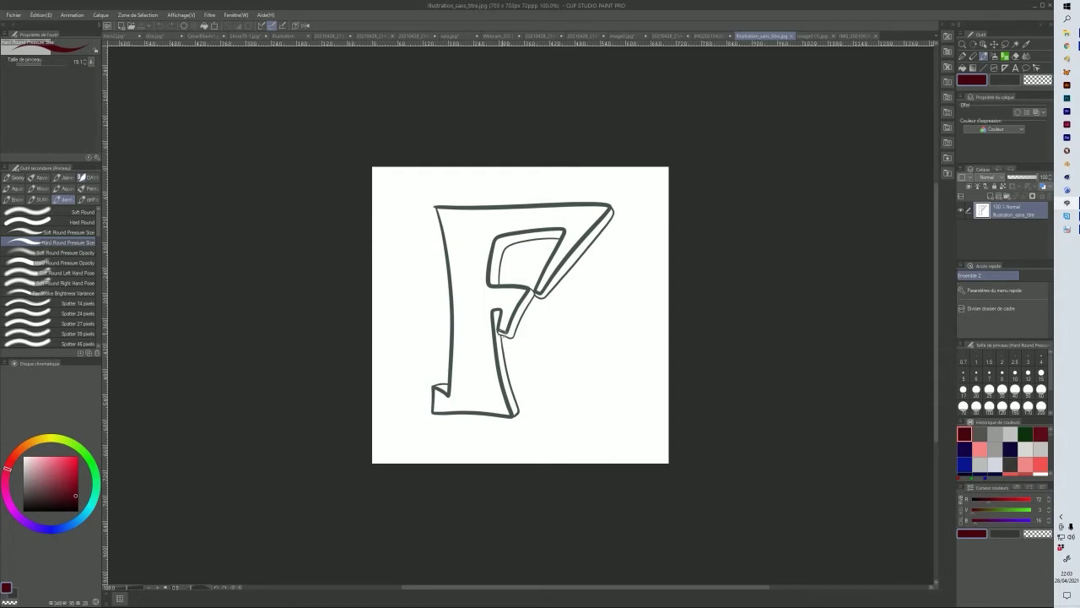
mouse_move(495, 238)
mouse_down()
mouse_move(495, 309)
mouse_move(491, 253)
mouse_move(491, 326)
mouse_move(490, 278)
mouse_move(491, 318)
mouse_up()
drag(490, 251, 493, 311)
drag(496, 239, 564, 230)
mouse_move(489, 289)
mouse_down()
mouse_move(529, 289)
mouse_move(511, 308)
mouse_up()
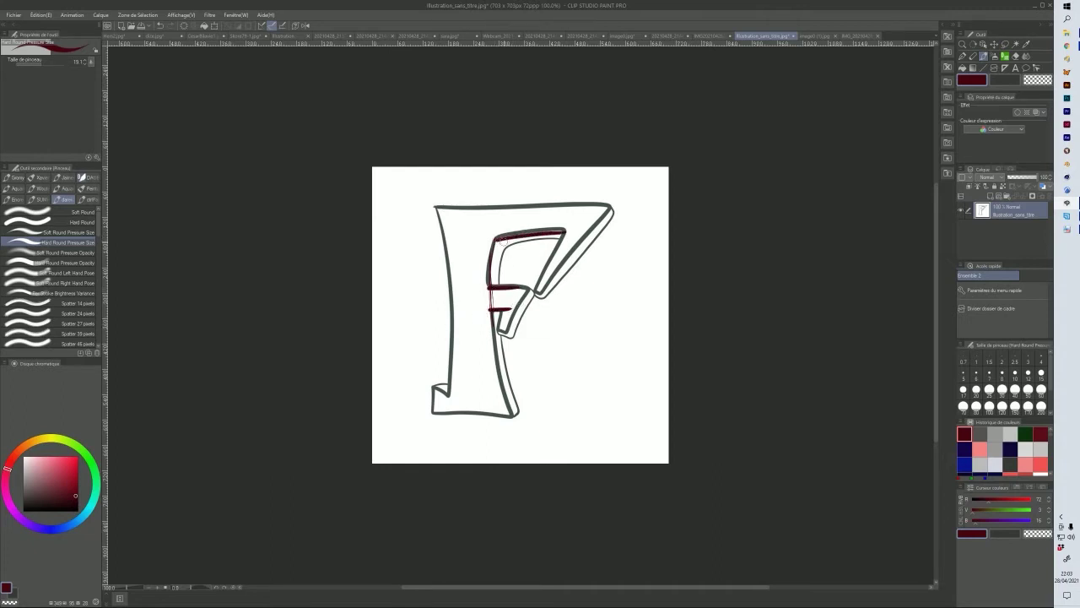
drag(541, 232, 564, 229)
- Open the blue ink C drawing with bubbles and mark its vertical stem
click(810, 36)
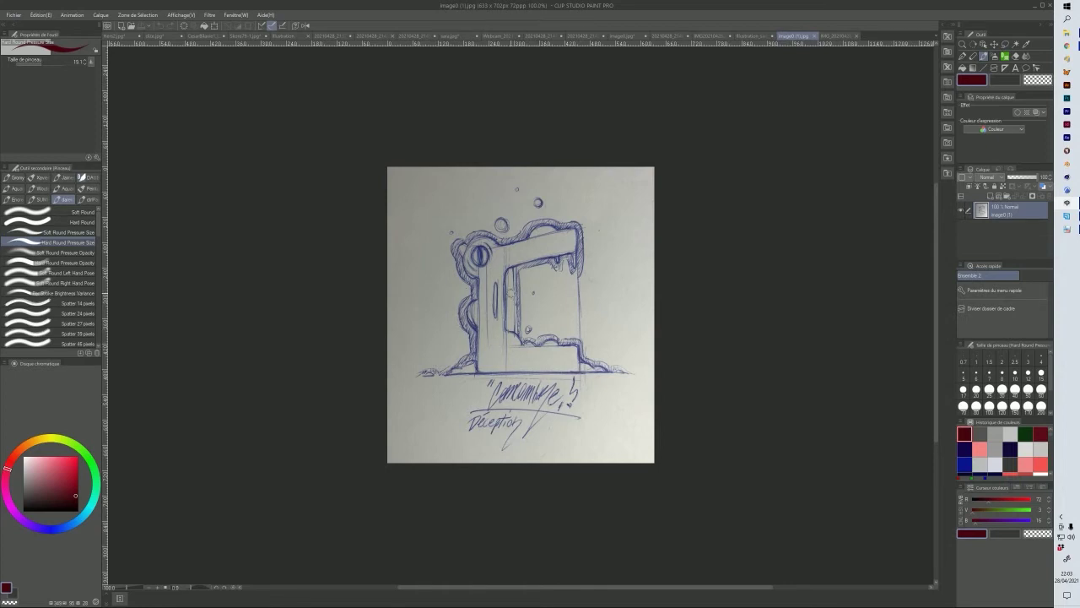
click(476, 298)
- Open the pencil sheet of A studies, circle the lower right A and mark the crossing bars of the lower left A
click(829, 36)
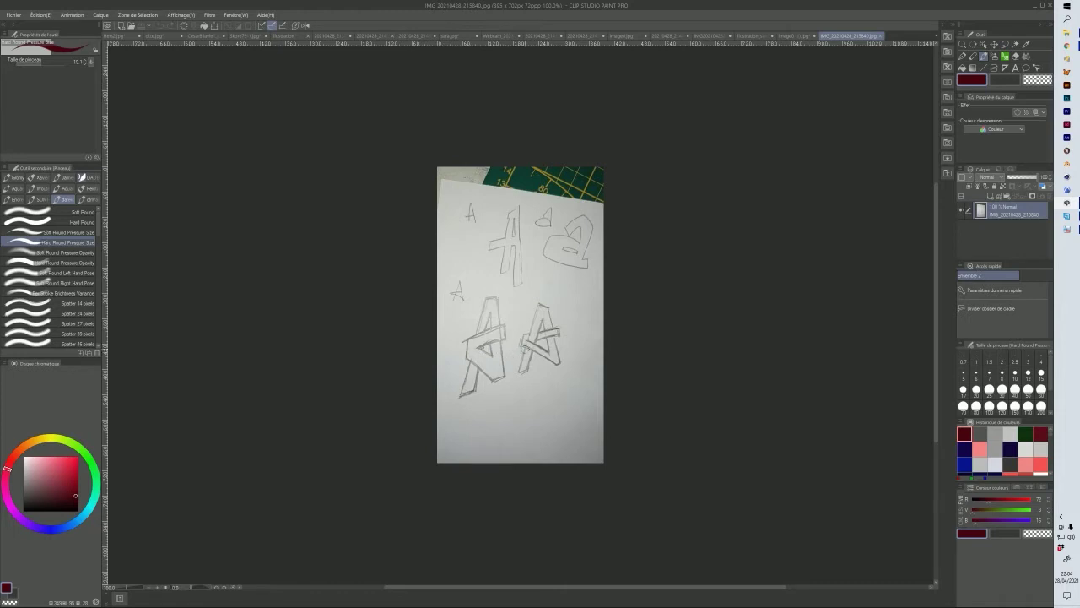
drag(574, 342, 527, 303)
drag(523, 378, 579, 337)
mouse_move(483, 351)
mouse_down()
mouse_move(485, 325)
mouse_move(465, 374)
mouse_move(478, 351)
mouse_up()
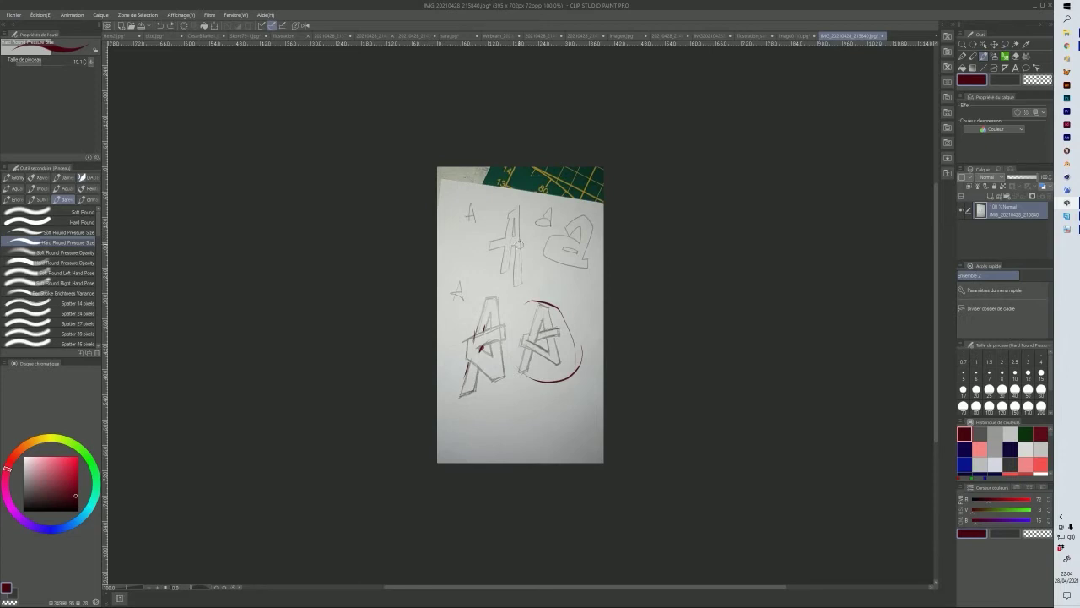
- Draw correction strokes over the left leg and protruding crossbar of the upper block A
scroll(582, 264, up, 3)
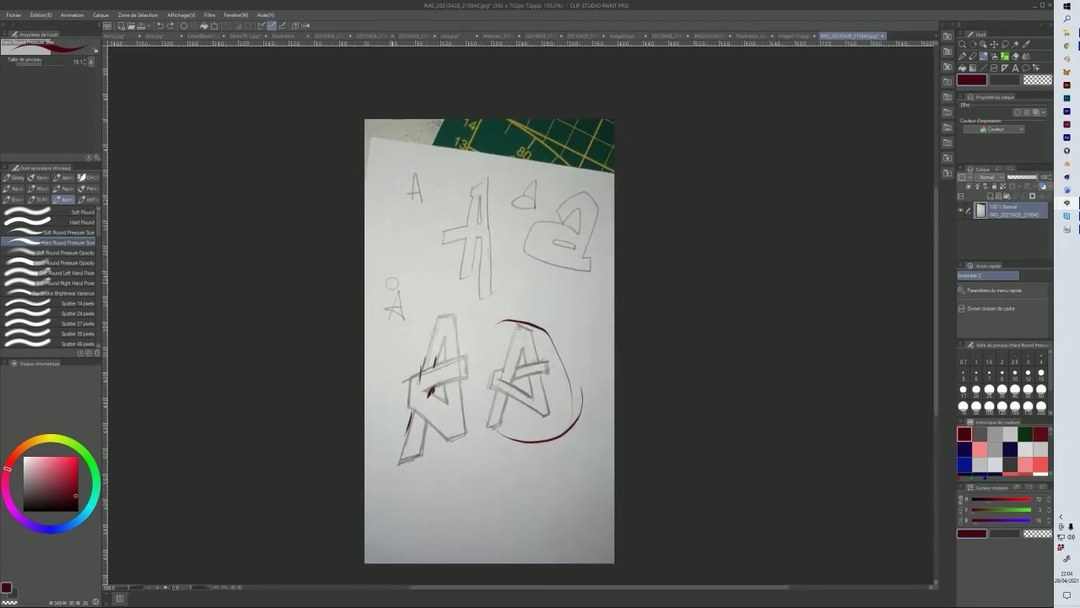
drag(460, 278, 474, 242)
drag(446, 226, 486, 225)
mouse_move(444, 228)
mouse_down()
mouse_move(445, 247)
mouse_move(482, 252)
mouse_up()
- Open the blank Illustration canvas and choose the Rectangle figure tool
click(285, 37)
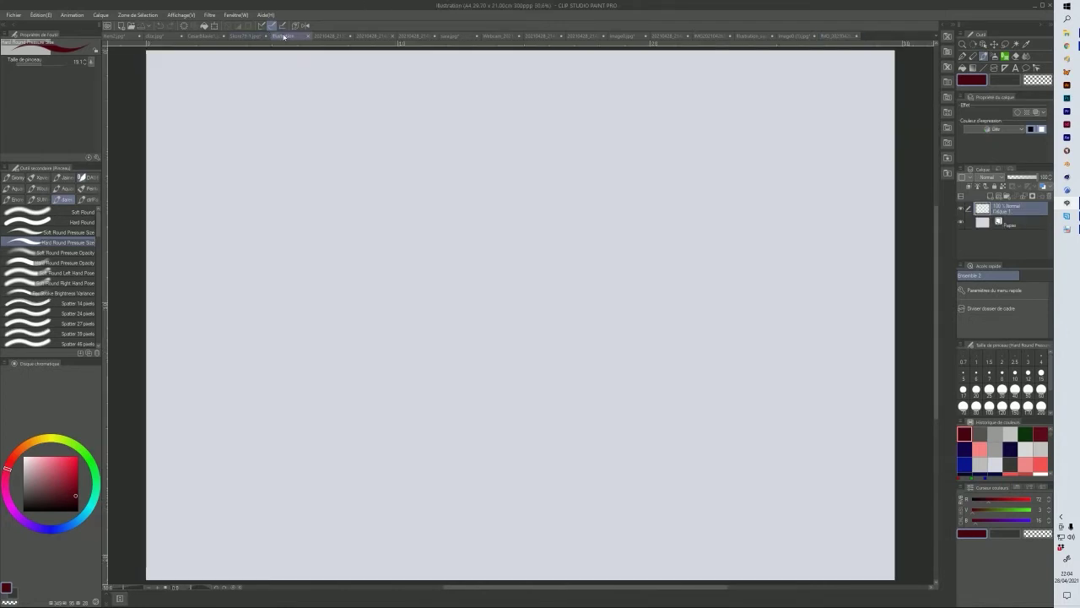
click(984, 67)
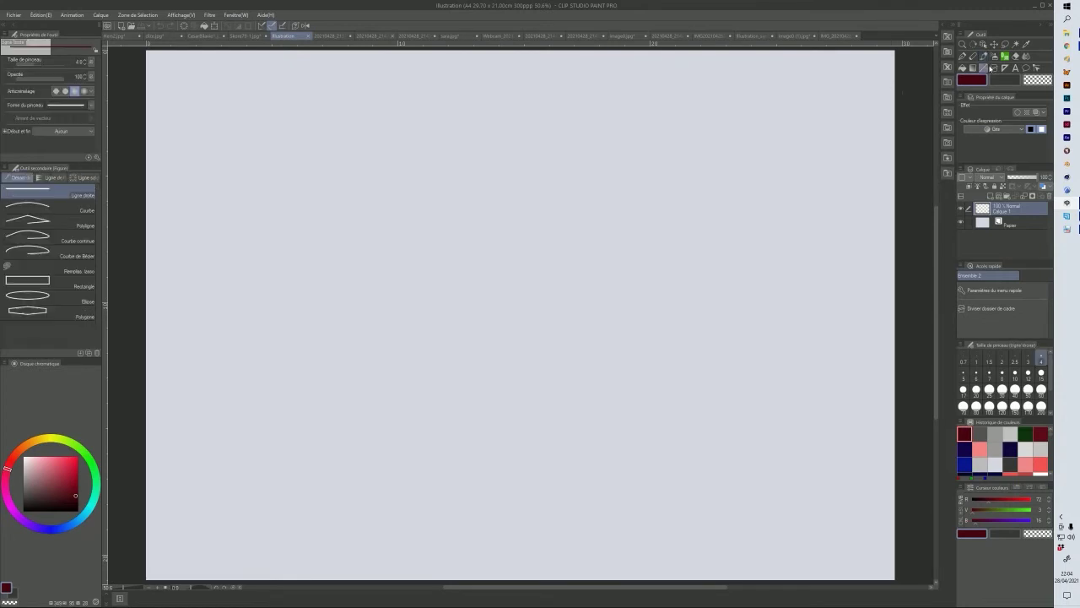
click(32, 283)
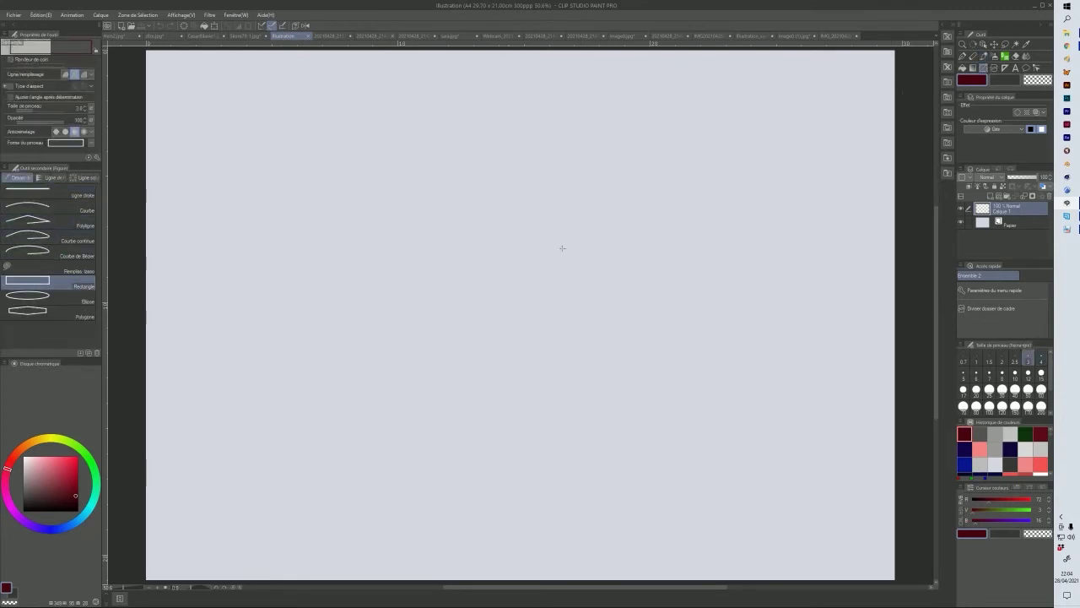
drag(452, 108, 622, 354)
drag(624, 331, 596, 370)
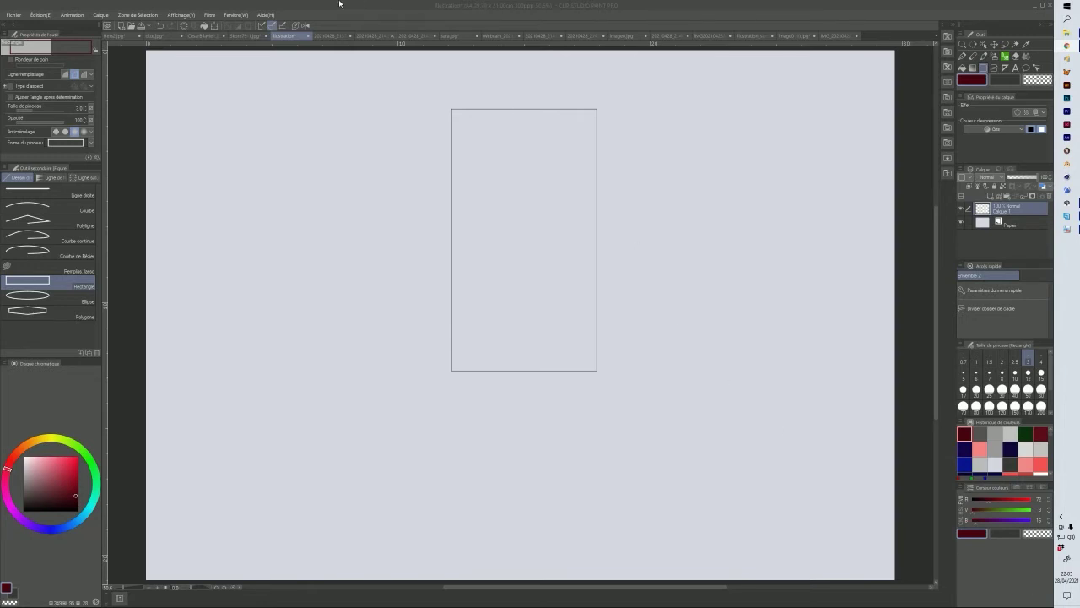
click(515, 153)
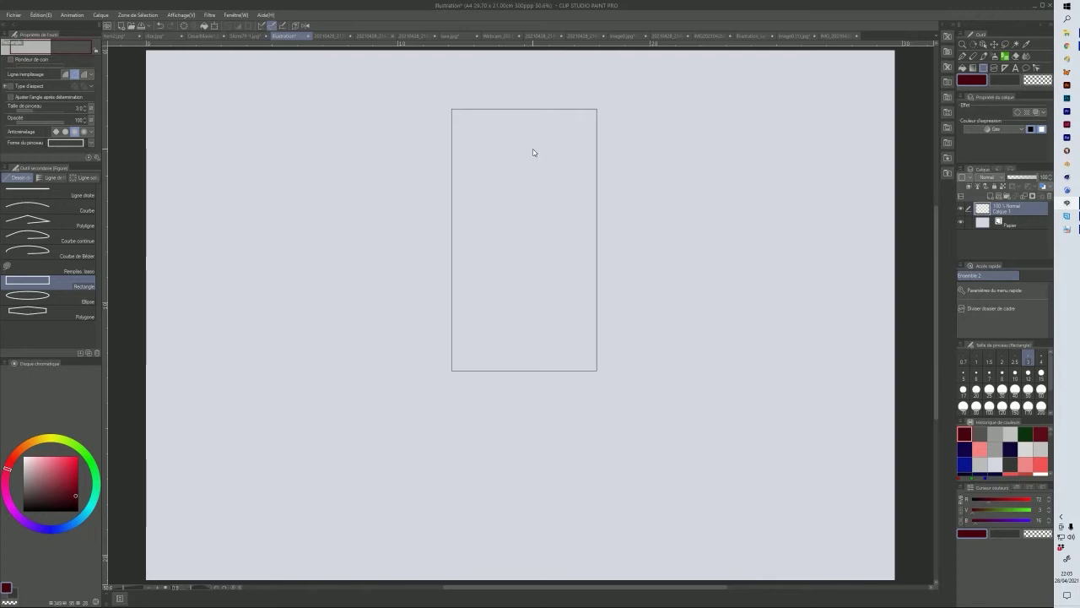
key(ctrl+z)
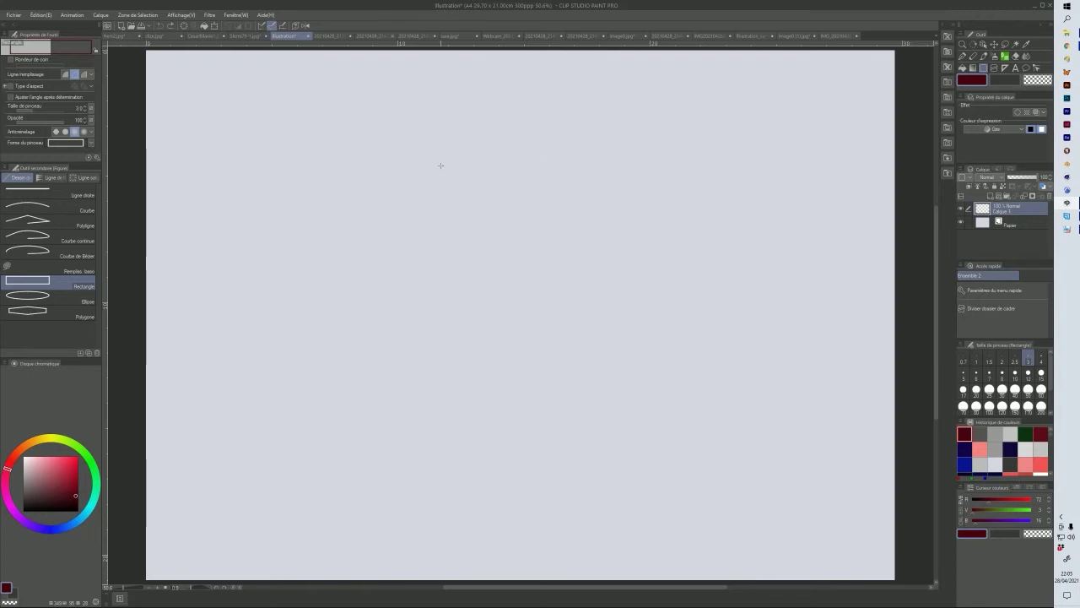
- Draw a portrait rectangle near the canvas centre and paint a grey capital A skeleton inside it with a larger brush
drag(386, 139, 610, 432)
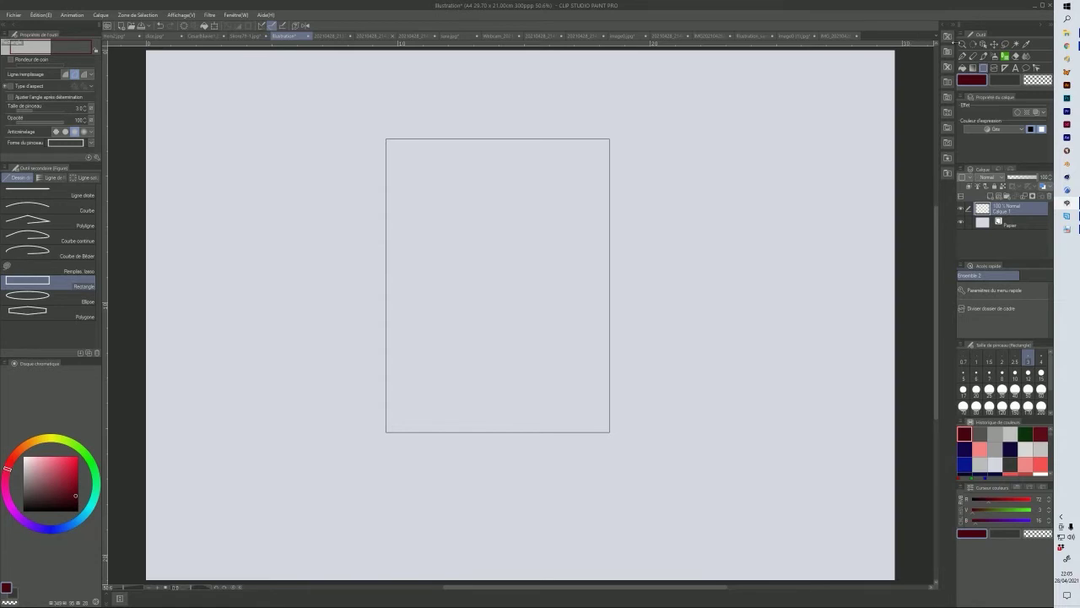
key(b)
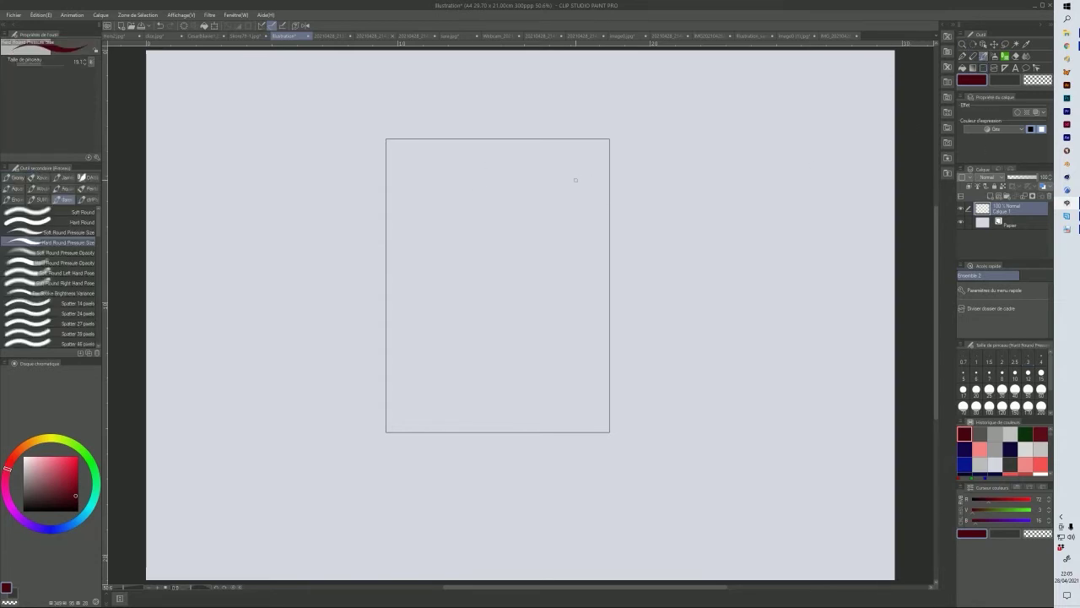
click(995, 433)
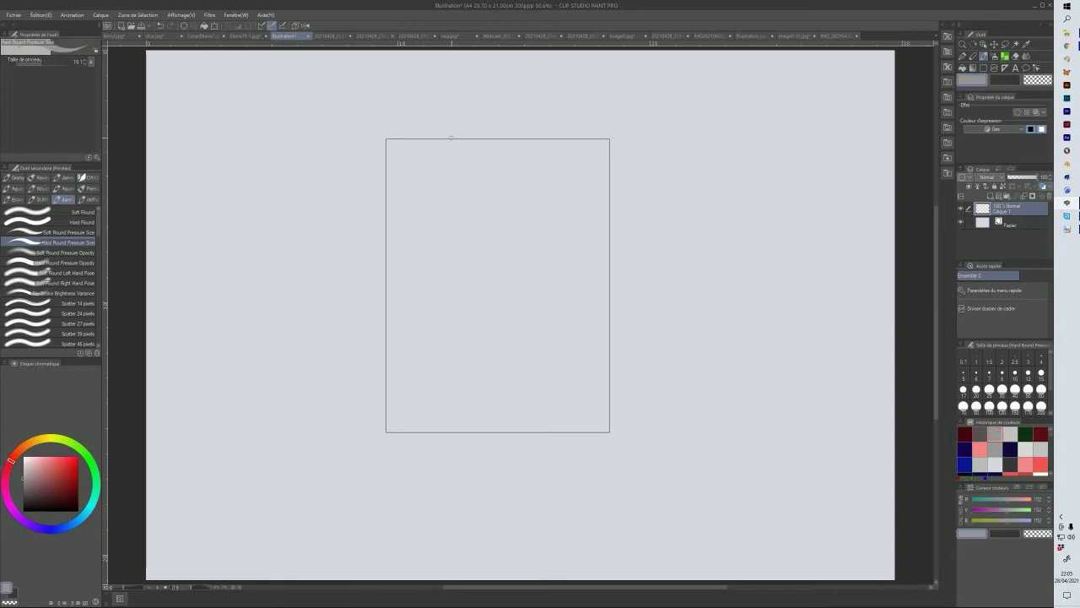
drag(616, 285, 616, 274)
mouse_move(400, 420)
mouse_down()
mouse_move(497, 143)
mouse_move(479, 180)
mouse_move(498, 159)
mouse_move(560, 300)
mouse_up()
drag(501, 156, 585, 367)
drag(592, 378, 606, 416)
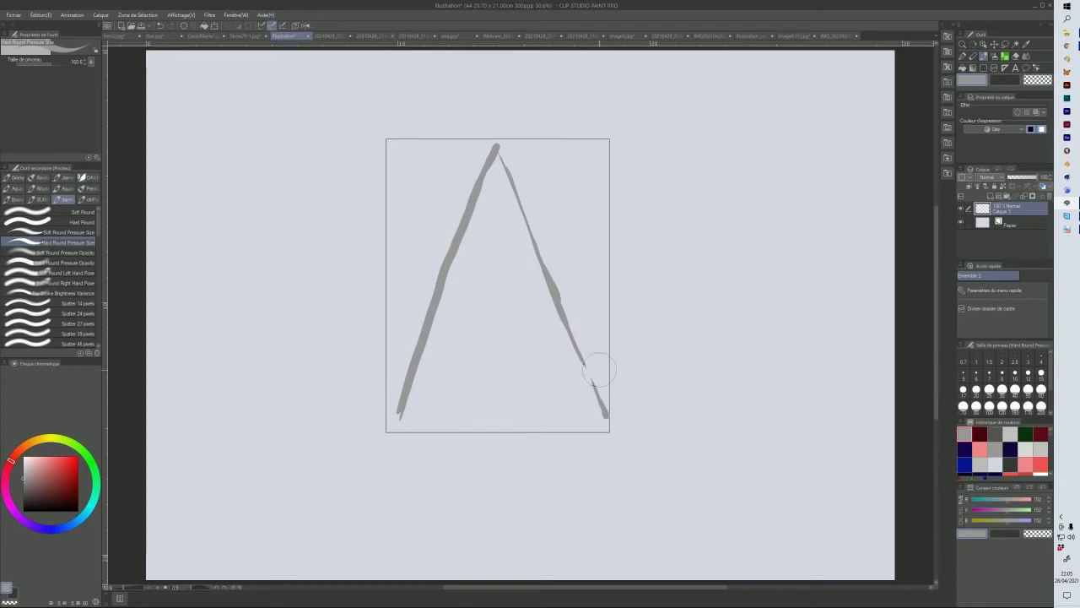
drag(452, 287, 550, 284)
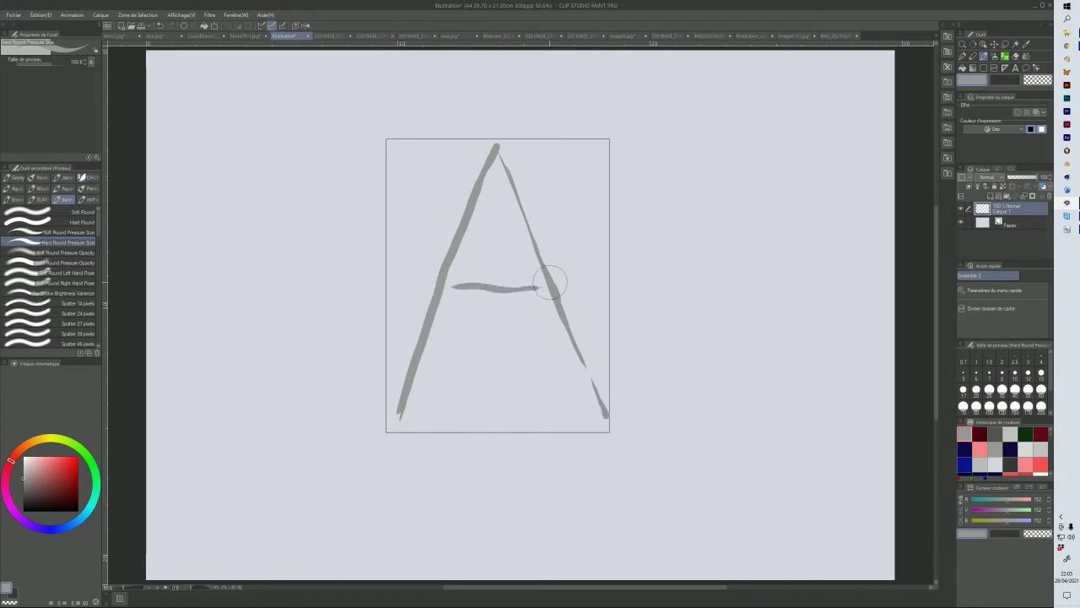
- Thicken the grey A's crossbar and set the layer's expression colour to Couleur
drag(457, 287, 549, 287)
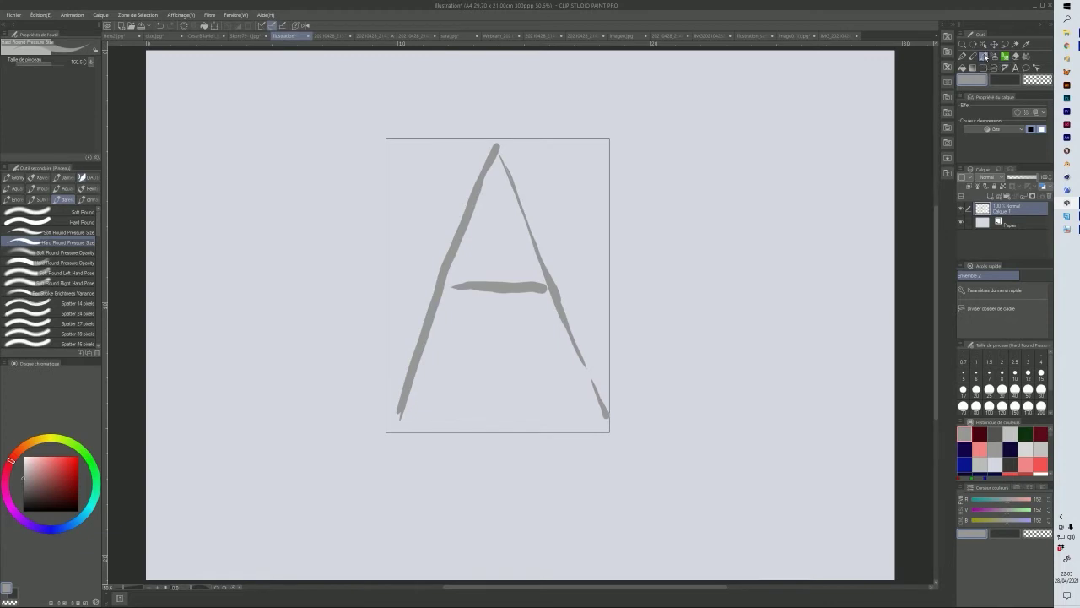
click(994, 129)
click(984, 142)
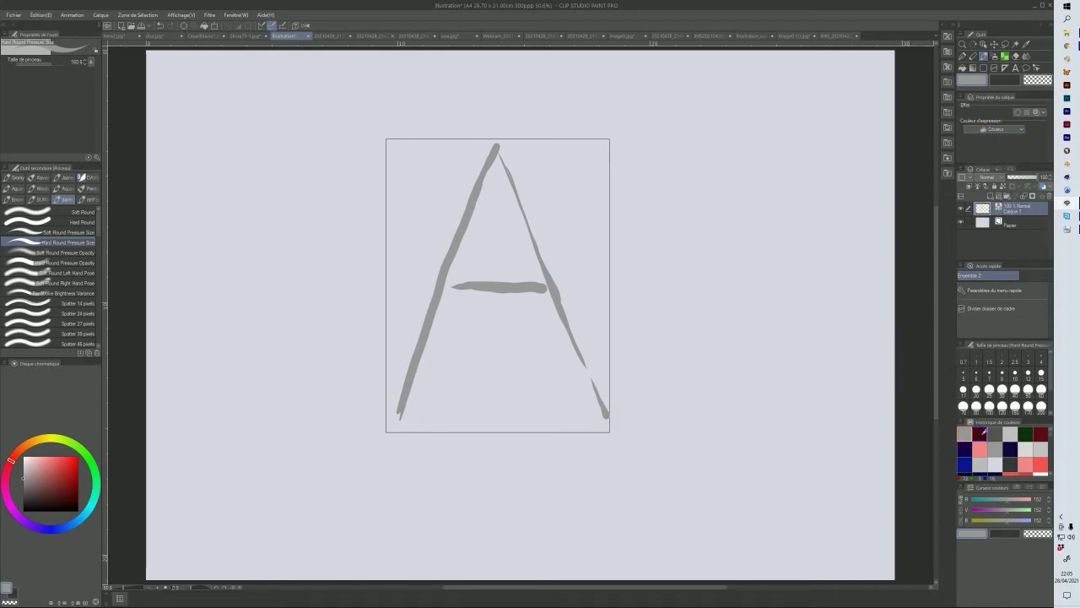
- Outline a dark red rectangular block around the grey crossbar with a smaller brush
click(980, 433)
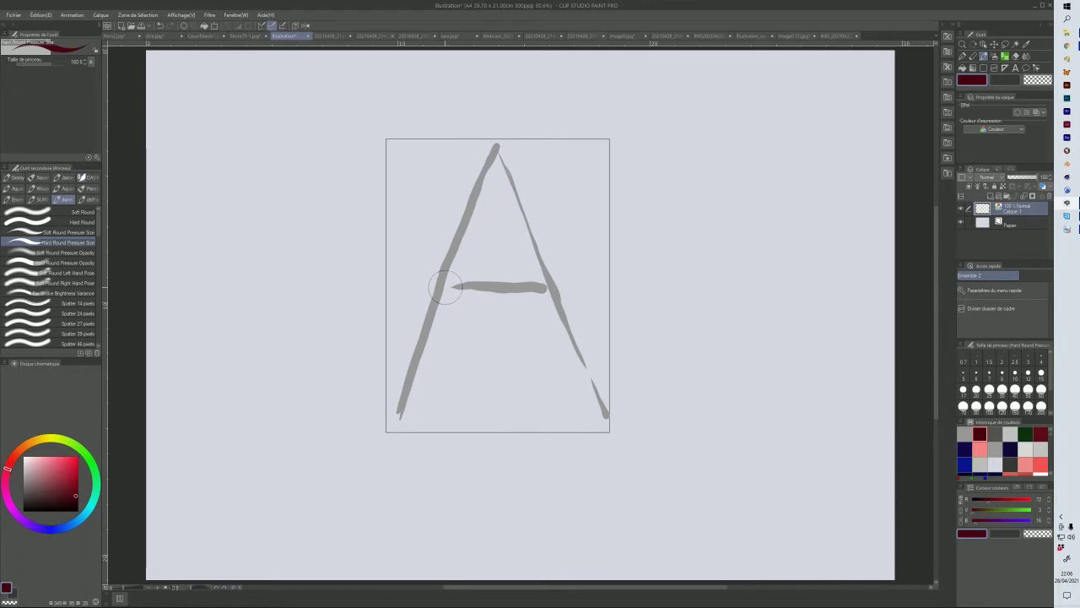
mouse_move(442, 313)
ctrl+alt+mouse_down()
mouse_move(444, 284)
mouse_move(445, 301)
mouse_move(547, 306)
ctrl+alt+mouse_up()
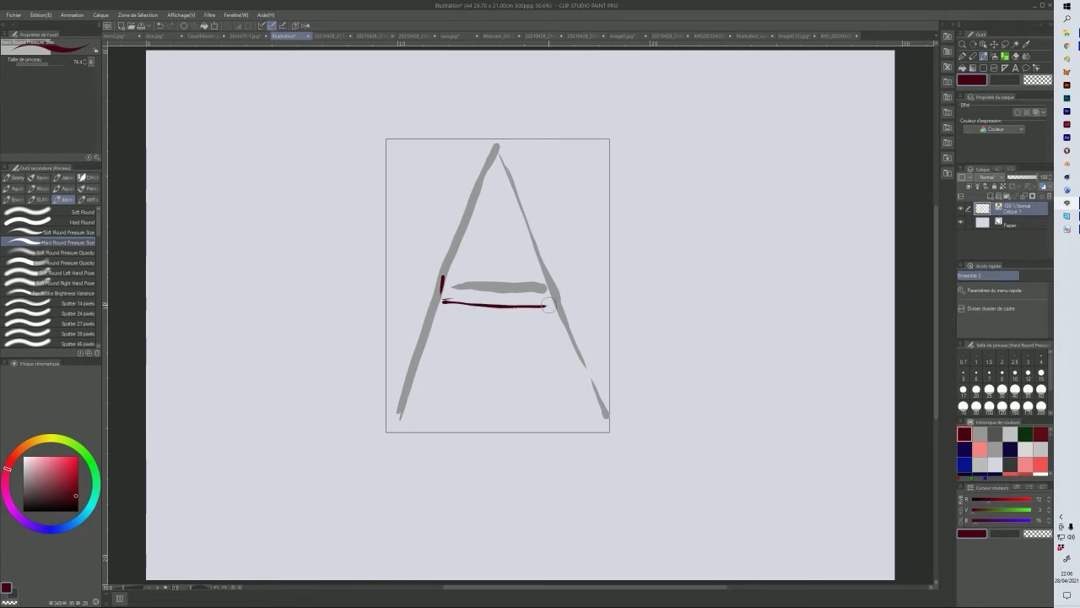
mouse_move(443, 274)
mouse_down()
mouse_move(533, 273)
mouse_move(545, 305)
mouse_move(442, 281)
mouse_move(441, 307)
mouse_up()
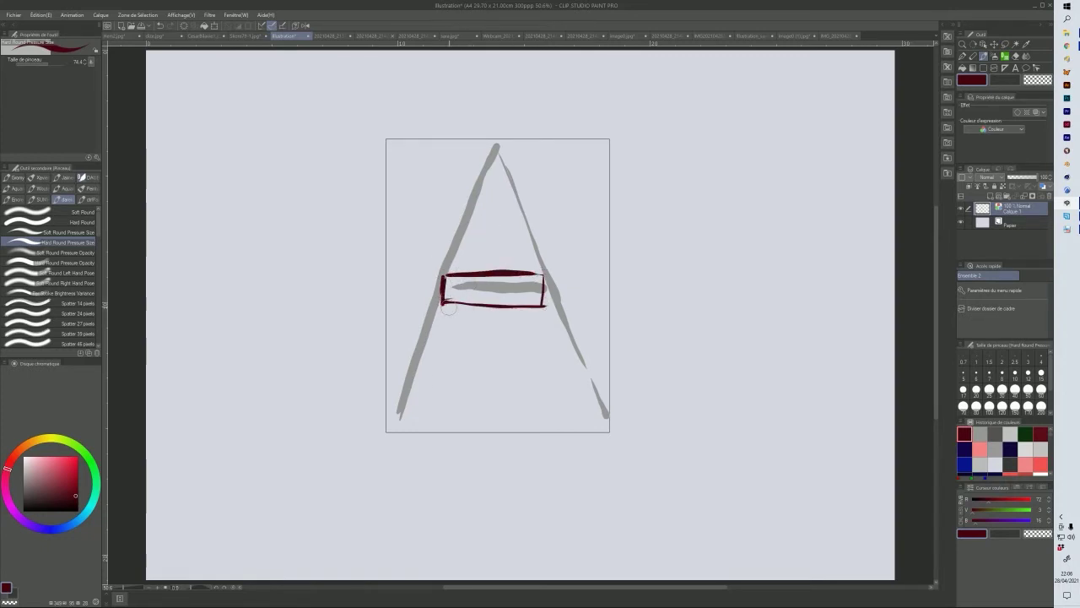
drag(405, 422, 497, 145)
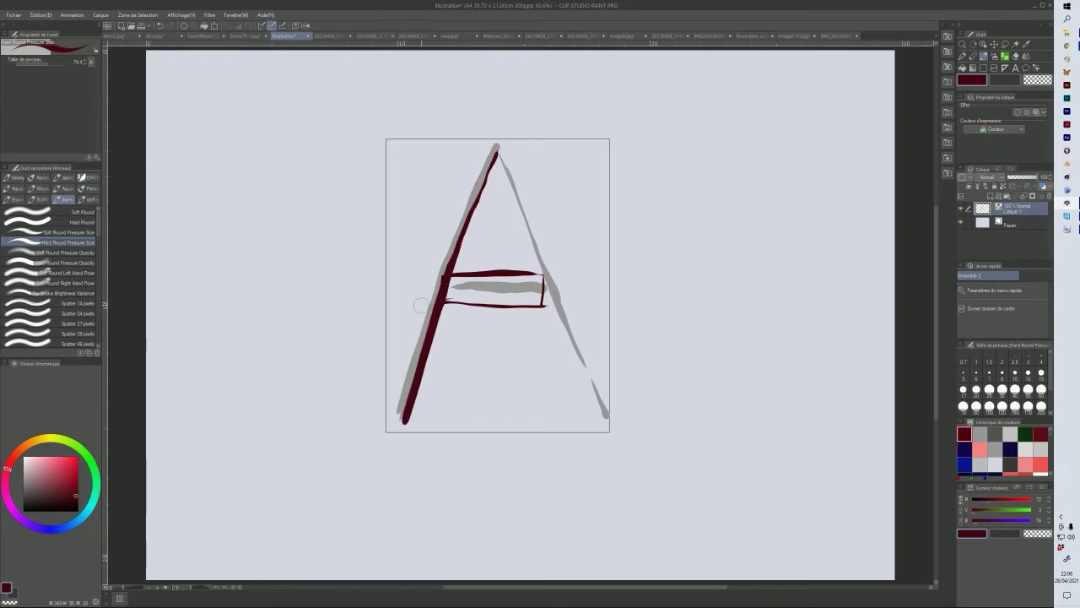
mouse_move(406, 421)
mouse_down()
mouse_move(387, 394)
mouse_move(392, 360)
mouse_move(437, 211)
mouse_up()
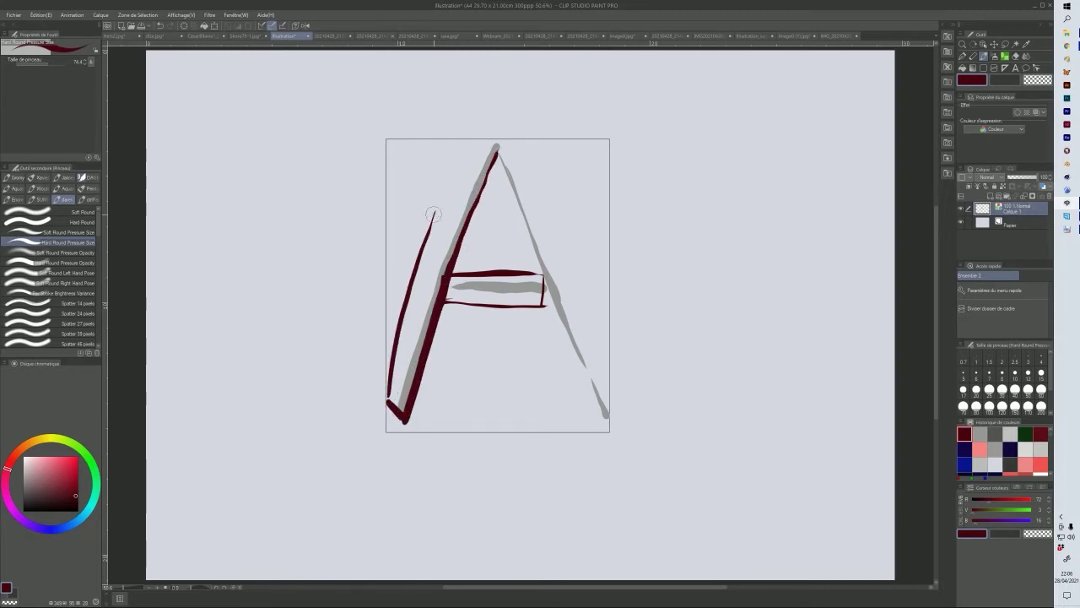
key(ctrl+z)
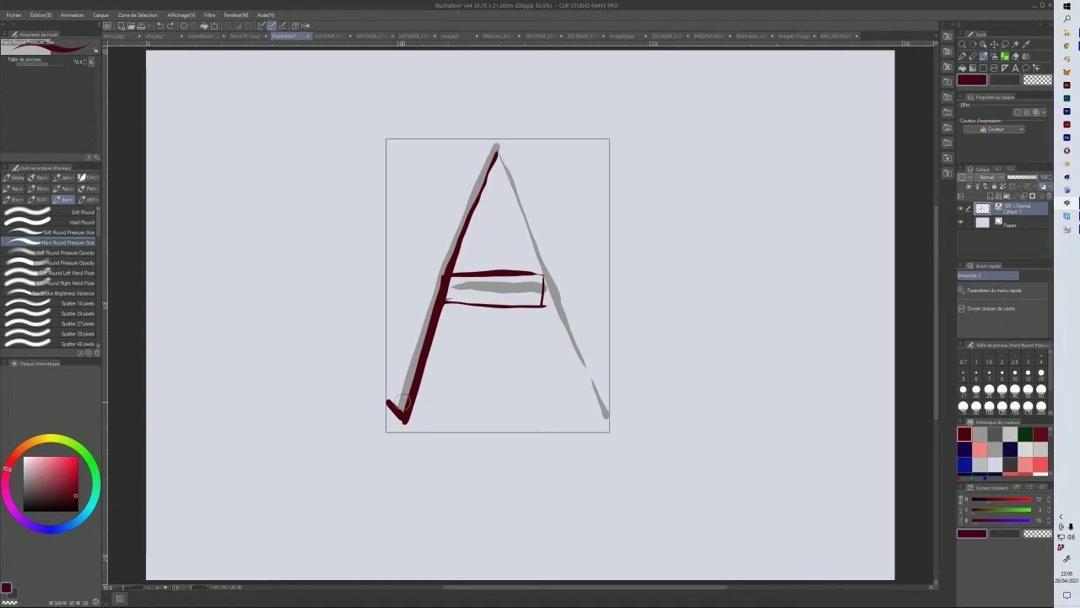
key(ctrl+z)
key(ctrl+z)
- Outline both legs of the A in dark red around the grey skeleton, including the feet and inner counter
drag(416, 426, 500, 159)
mouse_move(393, 411)
mouse_down()
mouse_move(415, 426)
mouse_move(394, 425)
mouse_move(416, 427)
mouse_move(394, 394)
mouse_move(413, 316)
mouse_move(389, 402)
mouse_move(457, 203)
mouse_move(488, 139)
mouse_move(476, 164)
mouse_move(487, 142)
mouse_move(519, 135)
mouse_move(505, 175)
mouse_move(498, 164)
mouse_move(604, 432)
mouse_up()
key(ctrl+z)
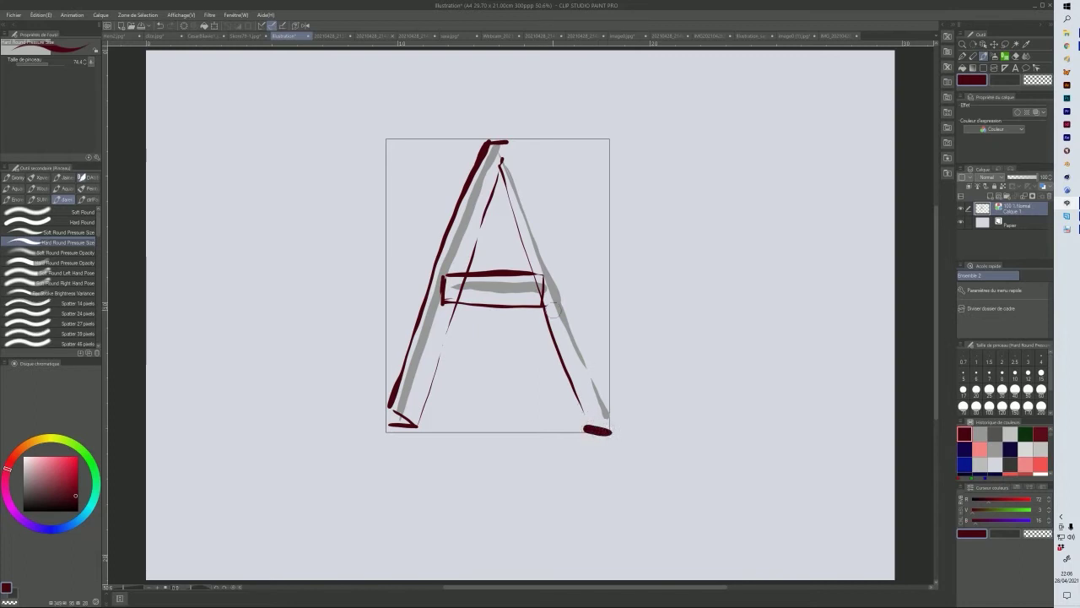
mouse_move(513, 143)
mouse_down()
mouse_move(616, 404)
mouse_move(596, 432)
mouse_up()
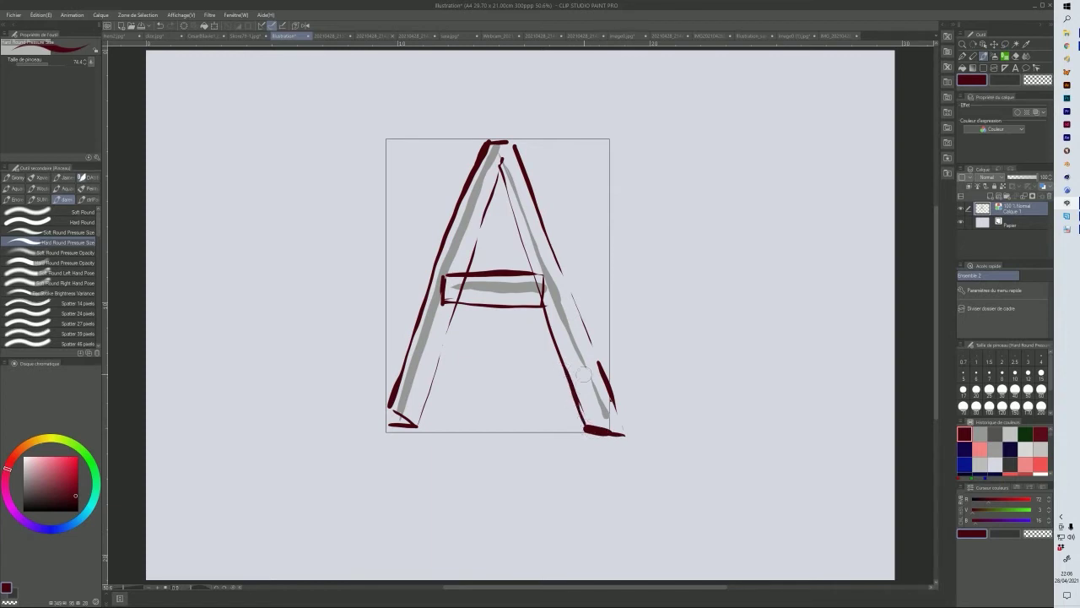
mouse_move(501, 161)
mouse_down()
mouse_move(561, 392)
mouse_move(572, 424)
mouse_move(590, 428)
mouse_up()
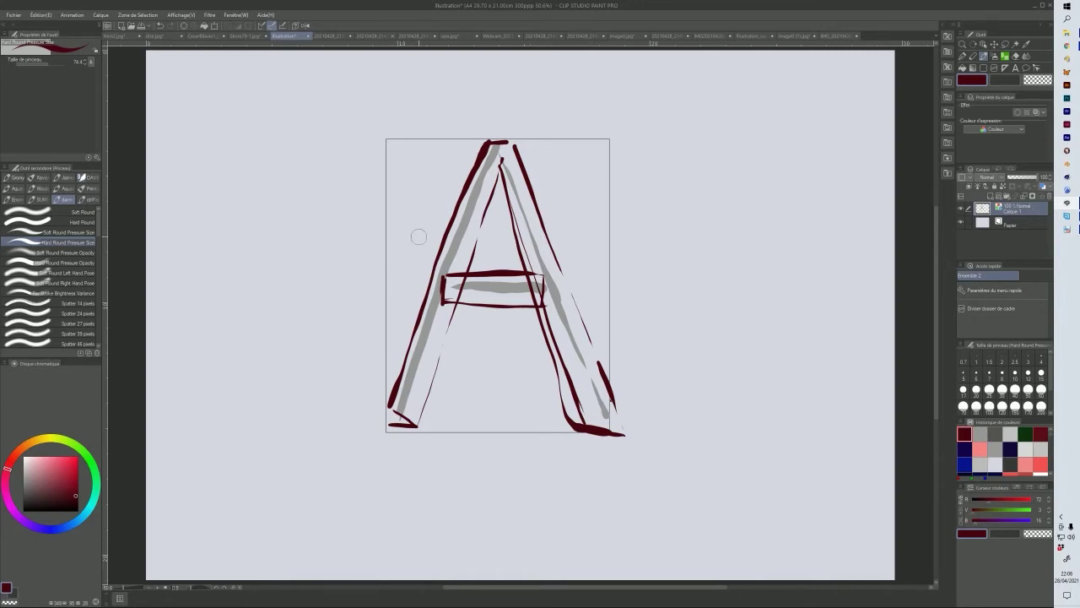
- Close the A's flat apex in dark red and thicken the edges of its right foot
drag(488, 138, 518, 150)
drag(603, 385, 626, 436)
mouse_move(562, 422)
mouse_down()
mouse_move(619, 435)
mouse_move(568, 424)
mouse_move(554, 371)
mouse_up()
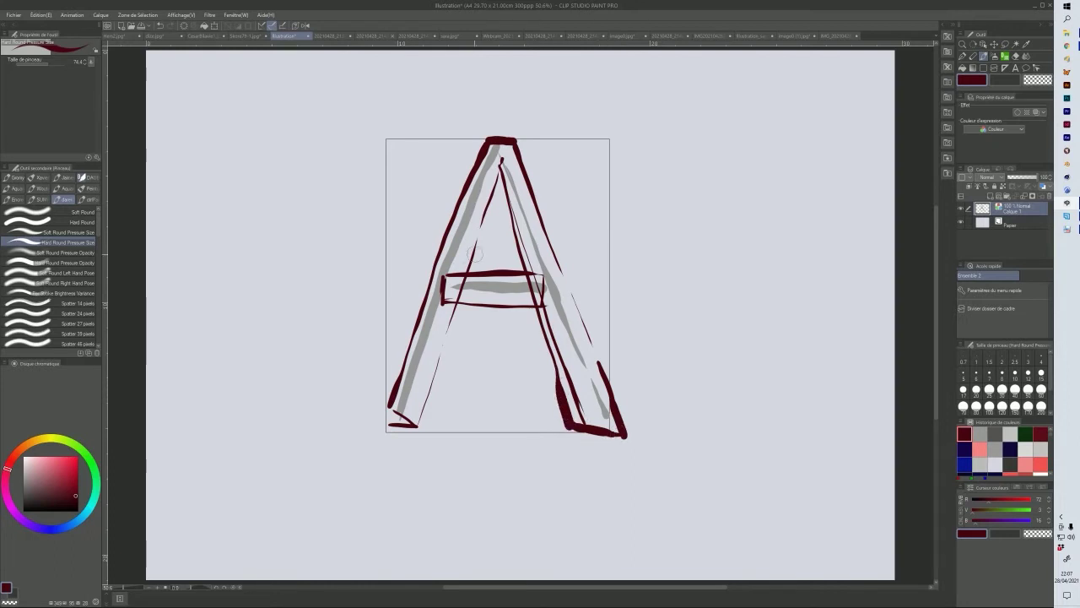
- Paint a pink oval in the A's counter and draw a pink portrait rectangle to the right of the letter
click(980, 449)
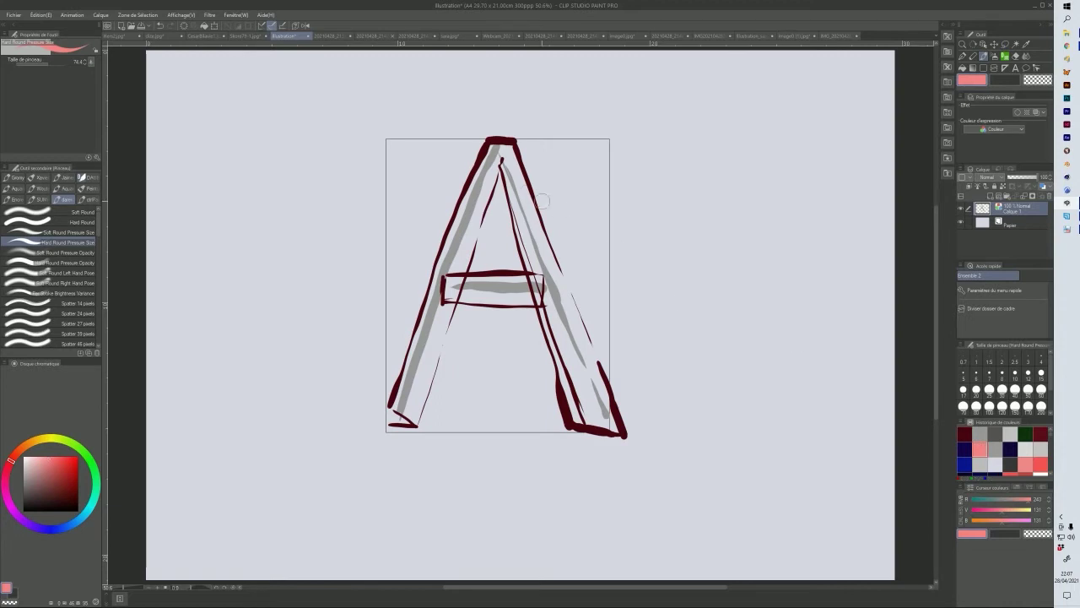
mouse_move(498, 220)
mouse_down()
mouse_move(495, 253)
mouse_move(494, 224)
mouse_up()
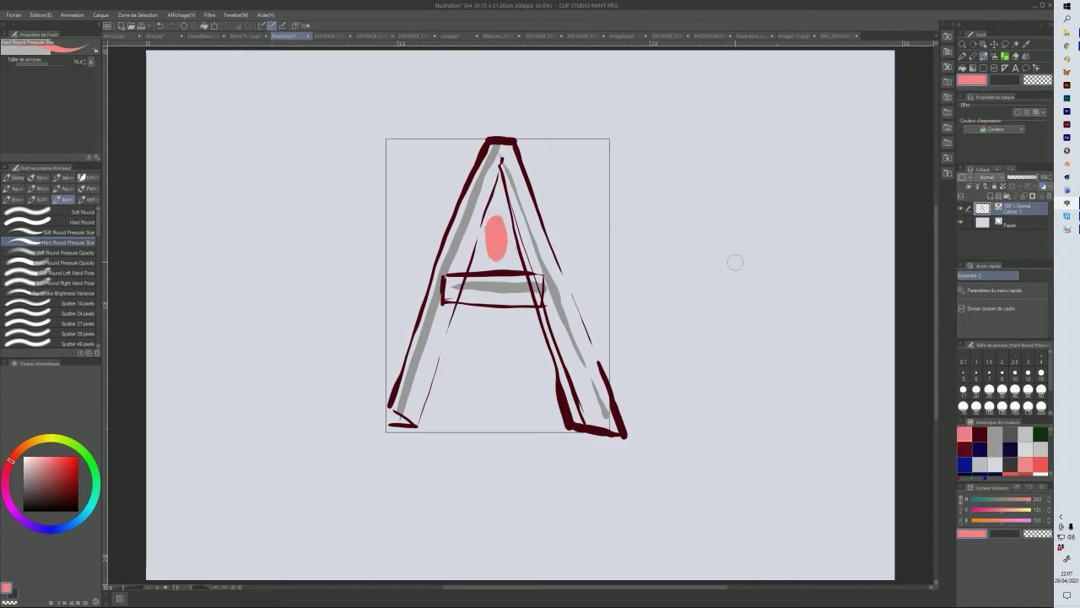
click(983, 67)
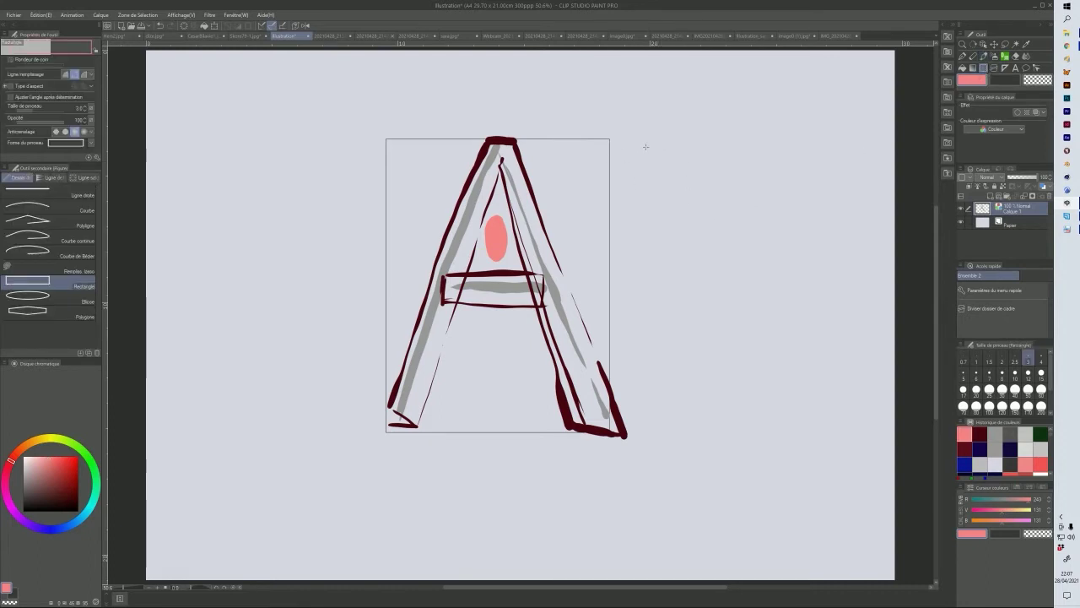
drag(643, 202, 861, 428)
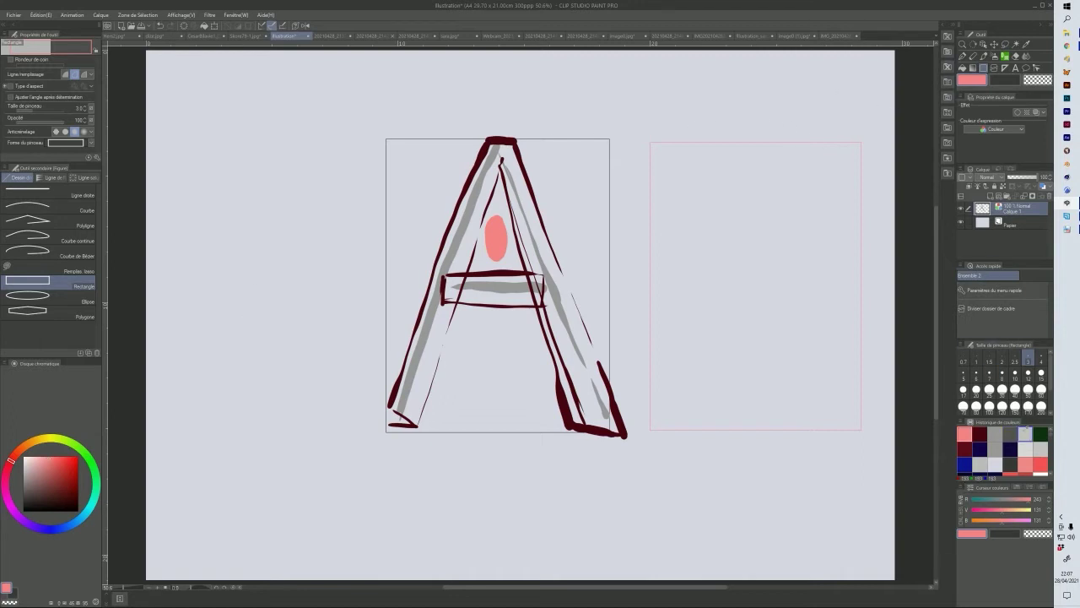
- Paint a dark green capital A skeleton with two legs and a thin crossbar inside the pink rectangle
click(1041, 434)
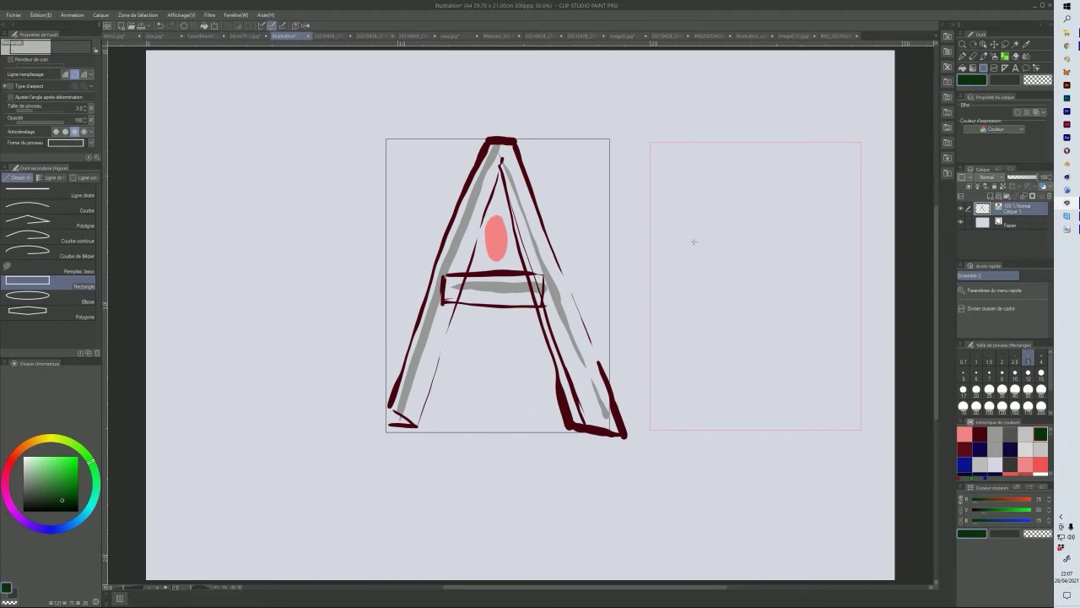
click(973, 57)
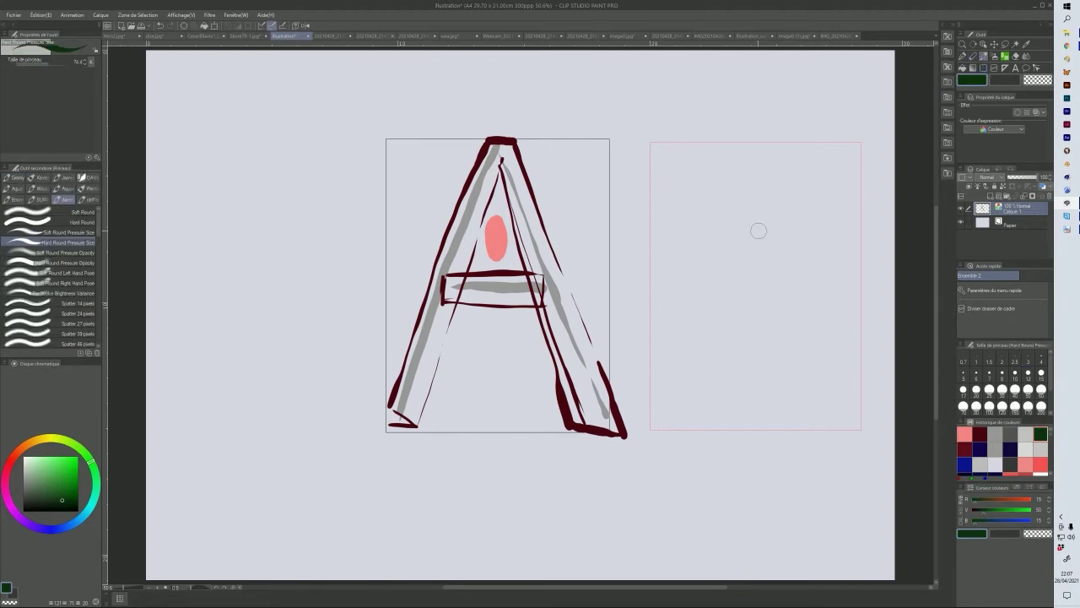
drag(746, 160, 701, 265)
key(ctrl+z)
key(ctrl+z)
drag(744, 185, 742, 202)
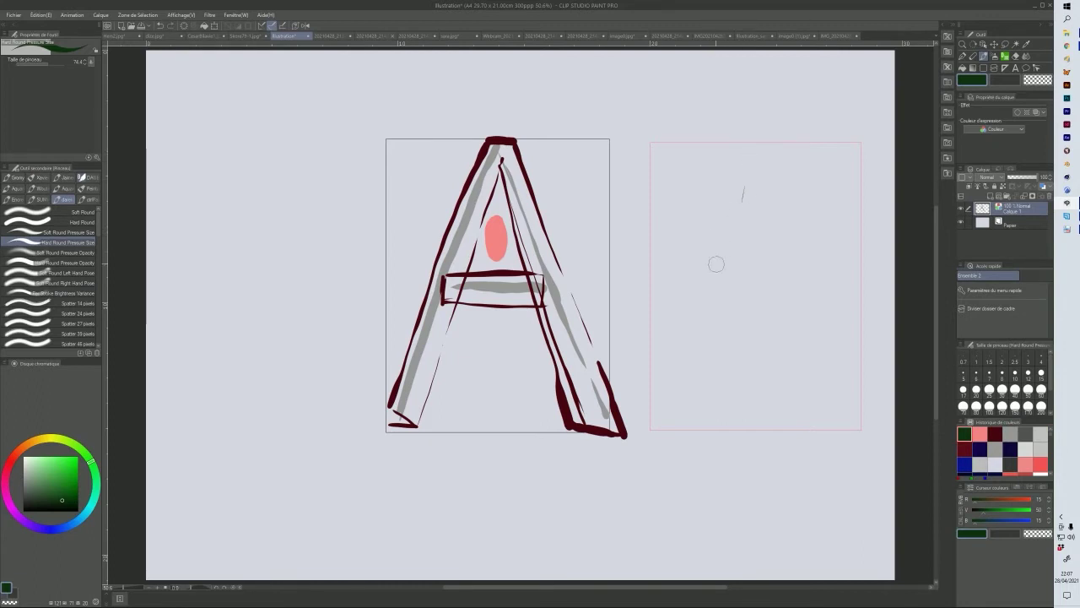
drag(755, 164, 683, 378)
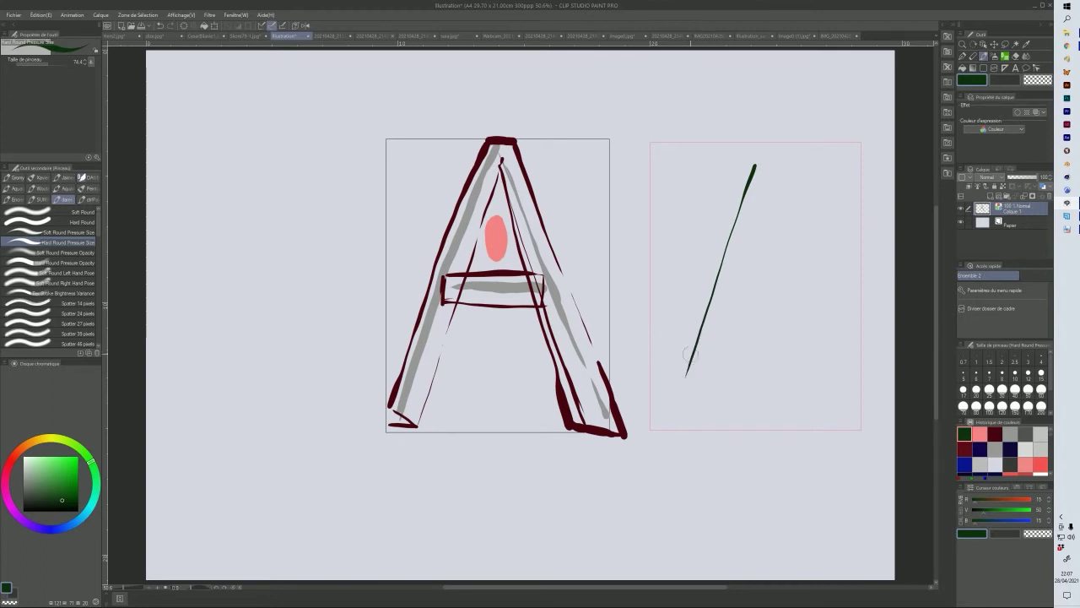
drag(756, 170, 831, 402)
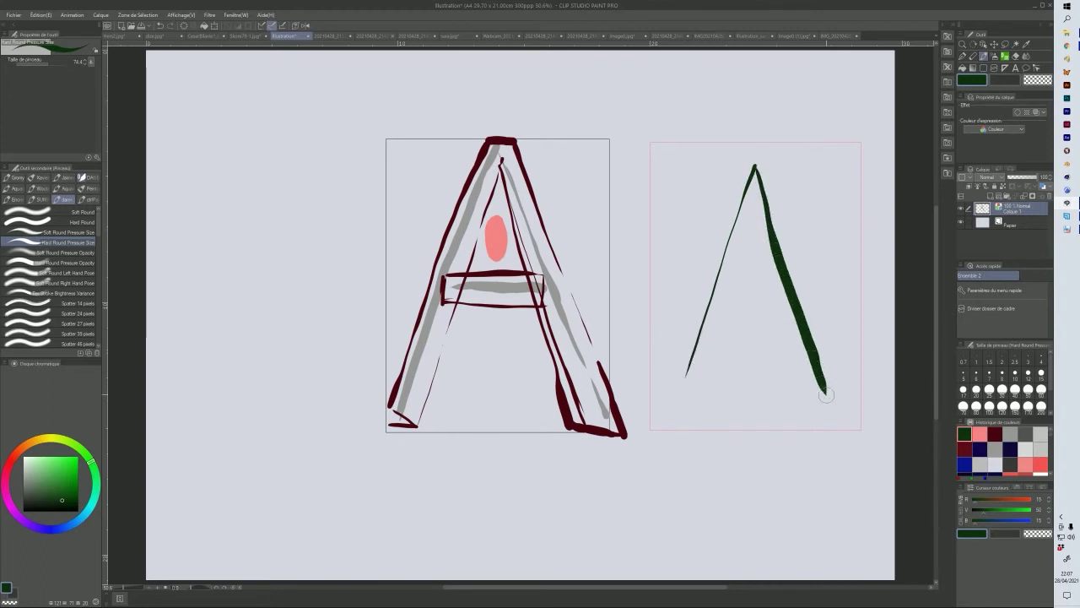
key(ctrl+z)
drag(756, 164, 843, 395)
drag(719, 290, 794, 291)
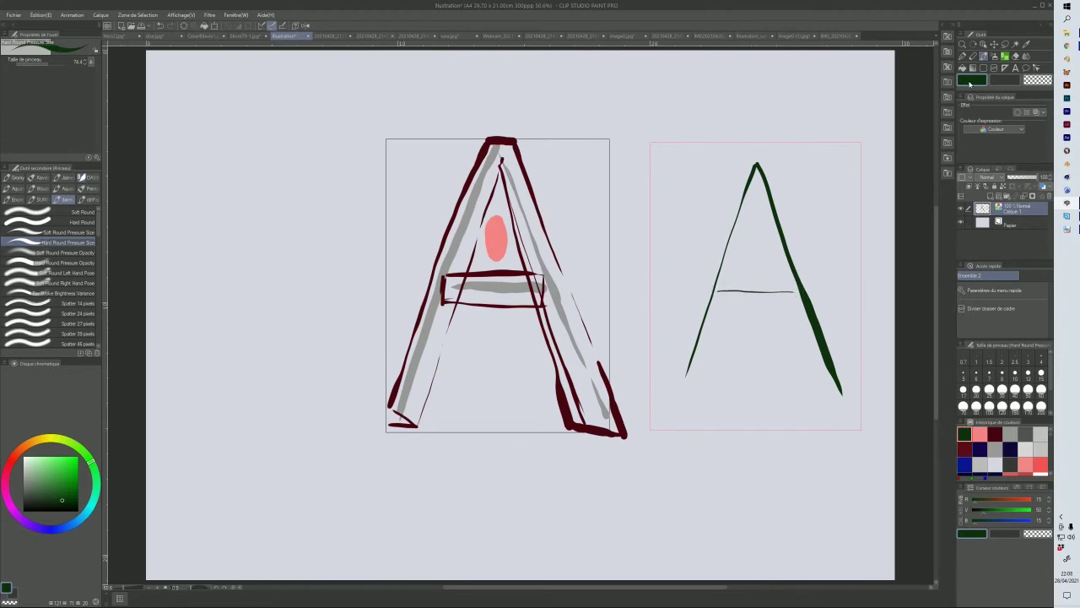
- Preview the layer in the Gris expression colour and return it to Couleur
click(999, 127)
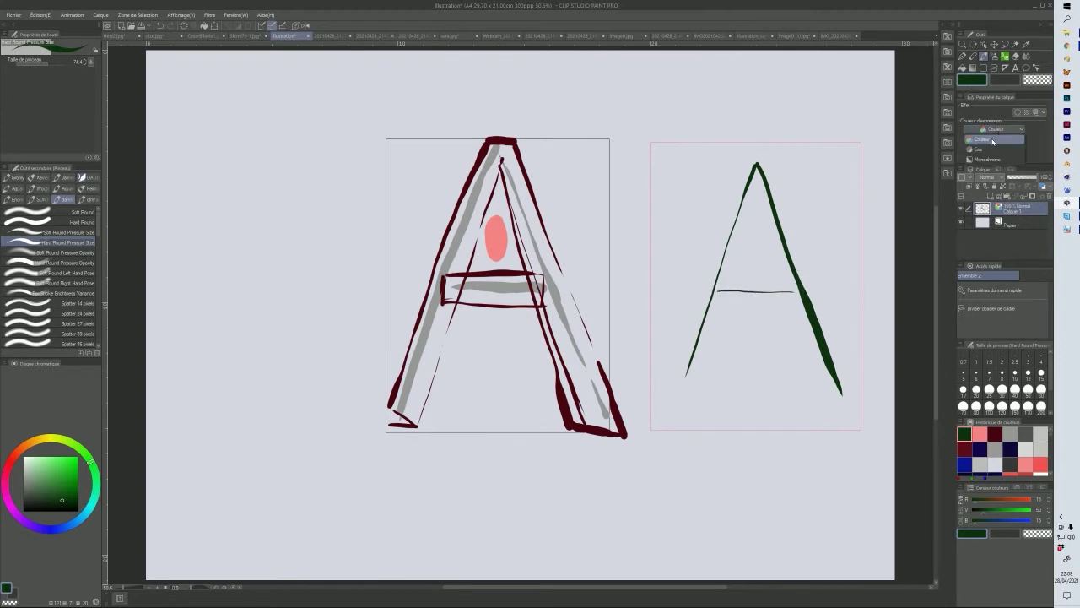
click(989, 149)
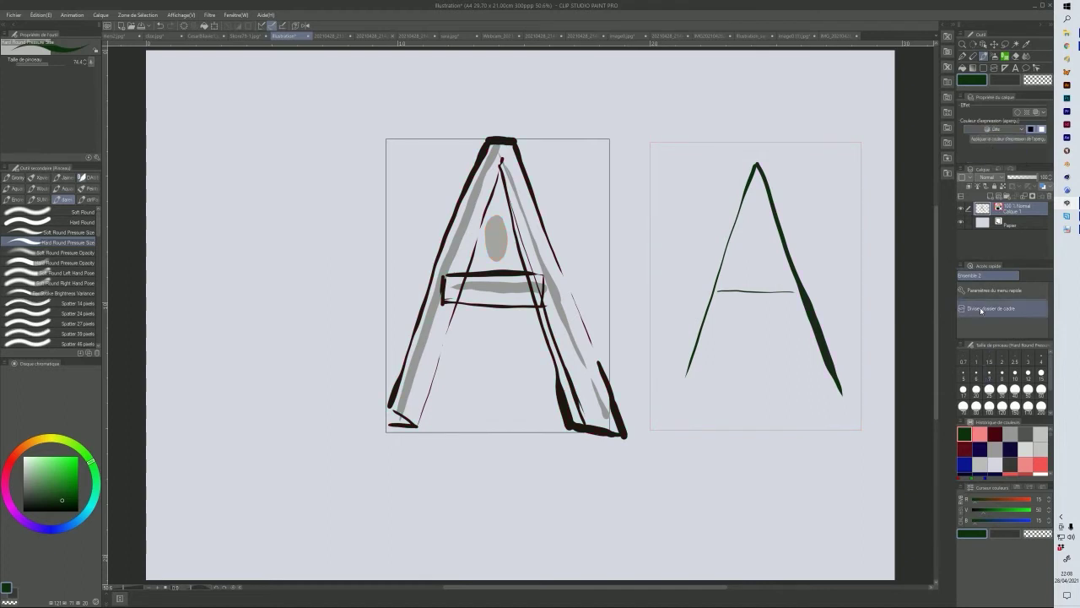
click(994, 128)
click(987, 140)
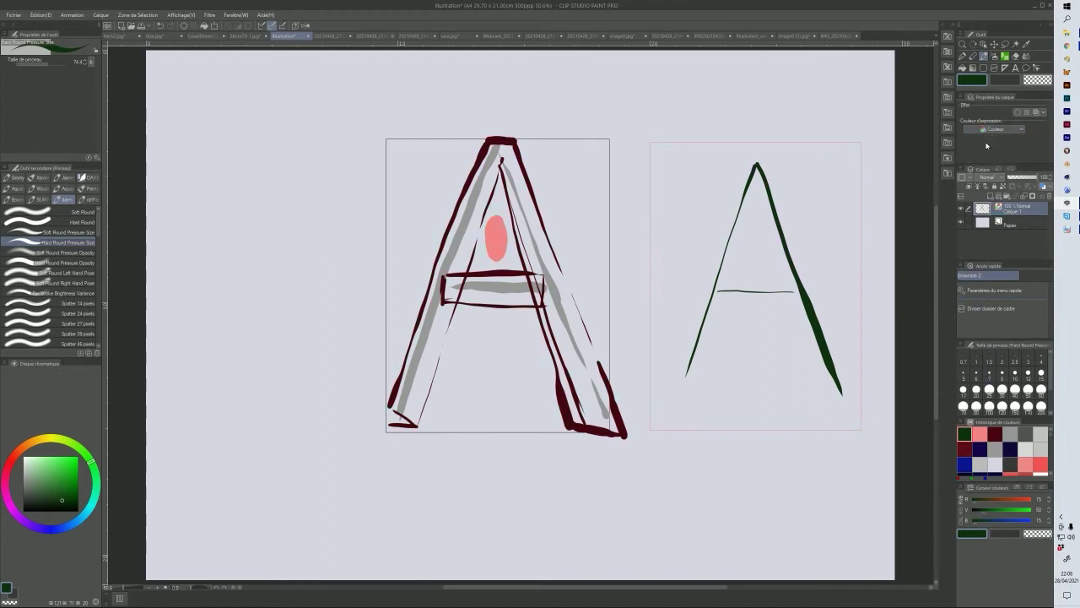
- Paint a short dark blue base line for the left foot in the pink rectangle's lower left corner
click(1011, 447)
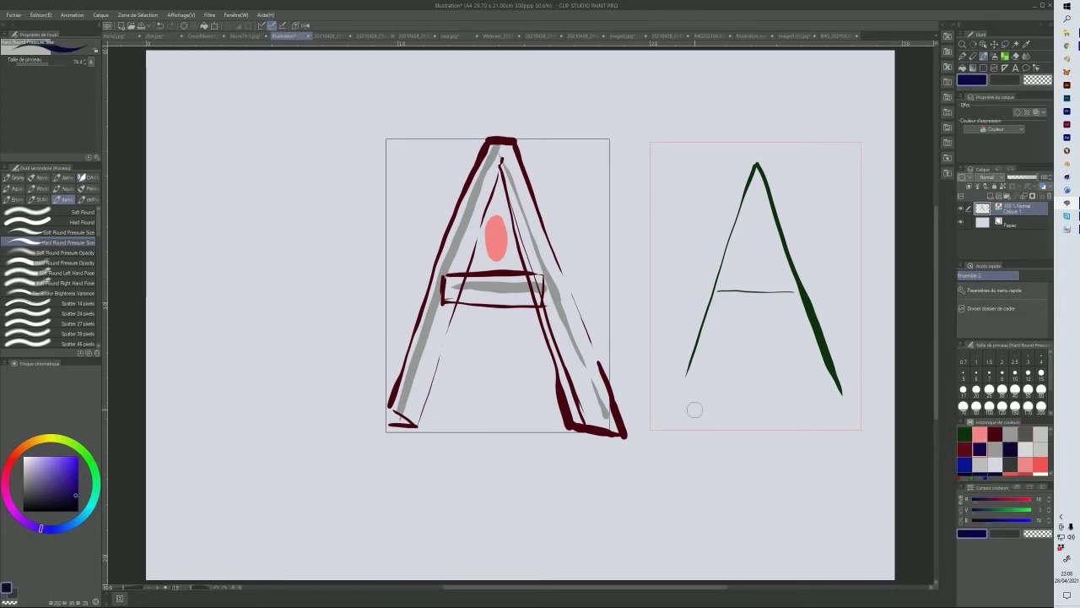
drag(652, 426, 687, 426)
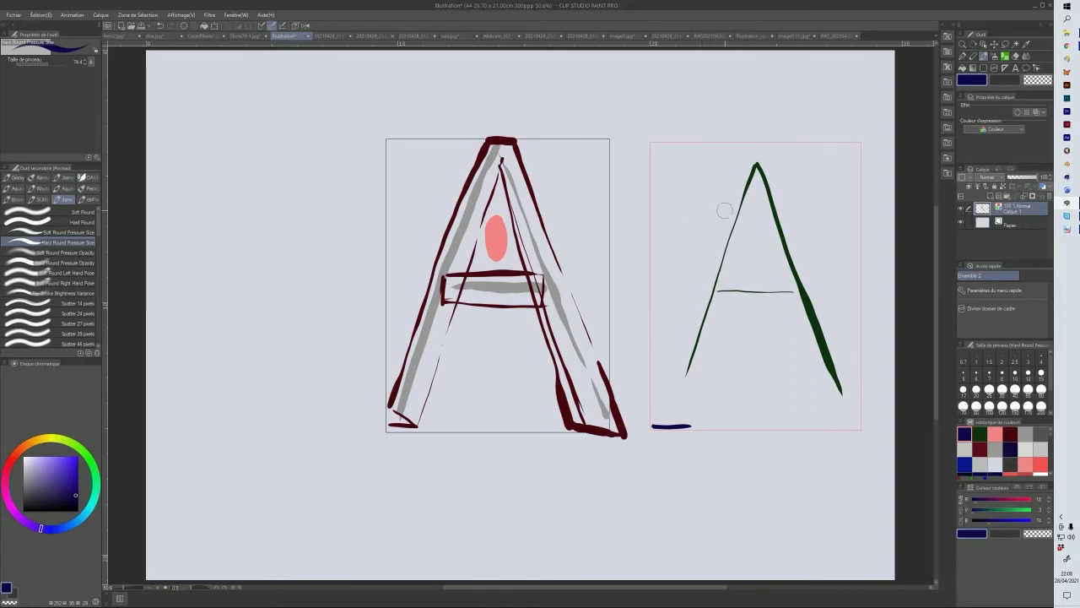
drag(753, 209, 748, 226)
drag(730, 292, 716, 337)
drag(689, 429, 736, 268)
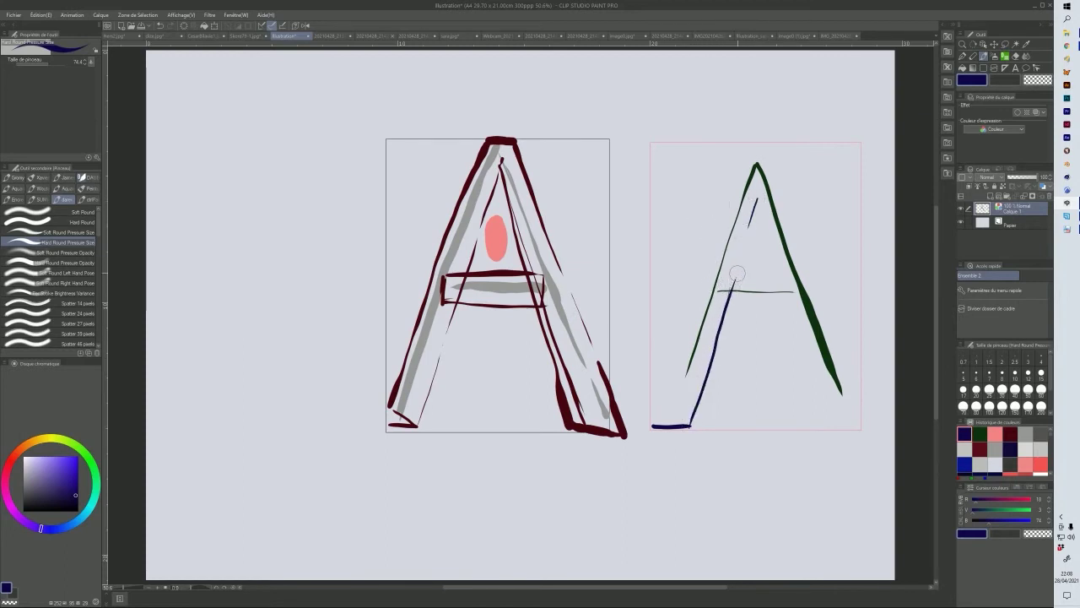
key(ctrl+z)
key(ctrl+z)
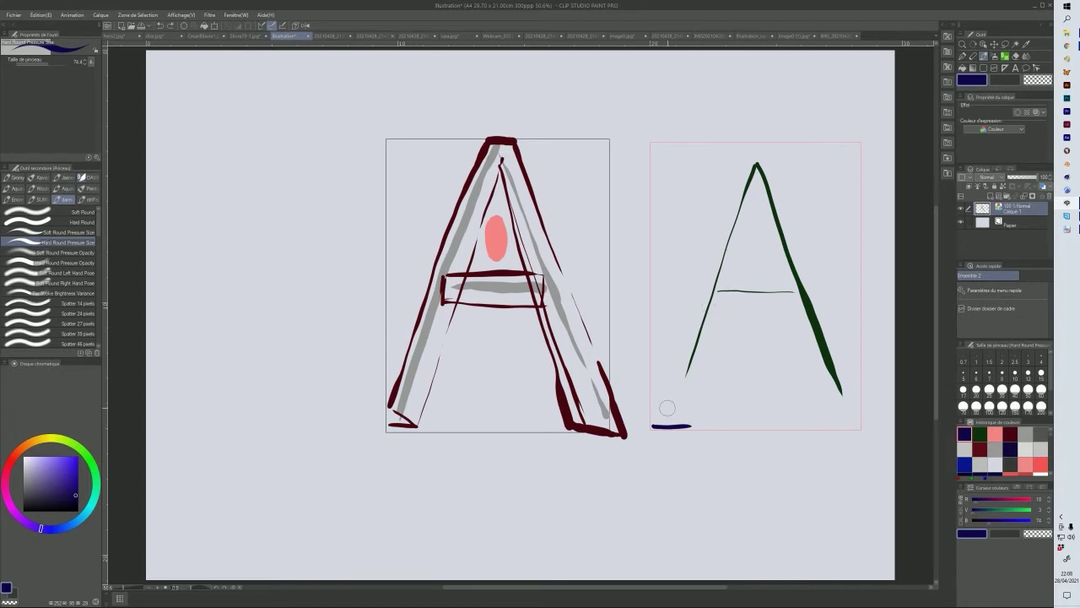
- Outline the green A in dark blue with thick legs, square blocks at both feet and a rectangular block at the apex
mouse_move(650, 425)
mouse_down()
mouse_move(649, 378)
mouse_move(685, 295)
mouse_up()
mouse_move(700, 427)
mouse_down()
mouse_move(704, 366)
mouse_move(704, 429)
mouse_move(644, 421)
mouse_move(644, 375)
mouse_move(708, 376)
mouse_move(727, 286)
mouse_up()
drag(702, 372, 771, 155)
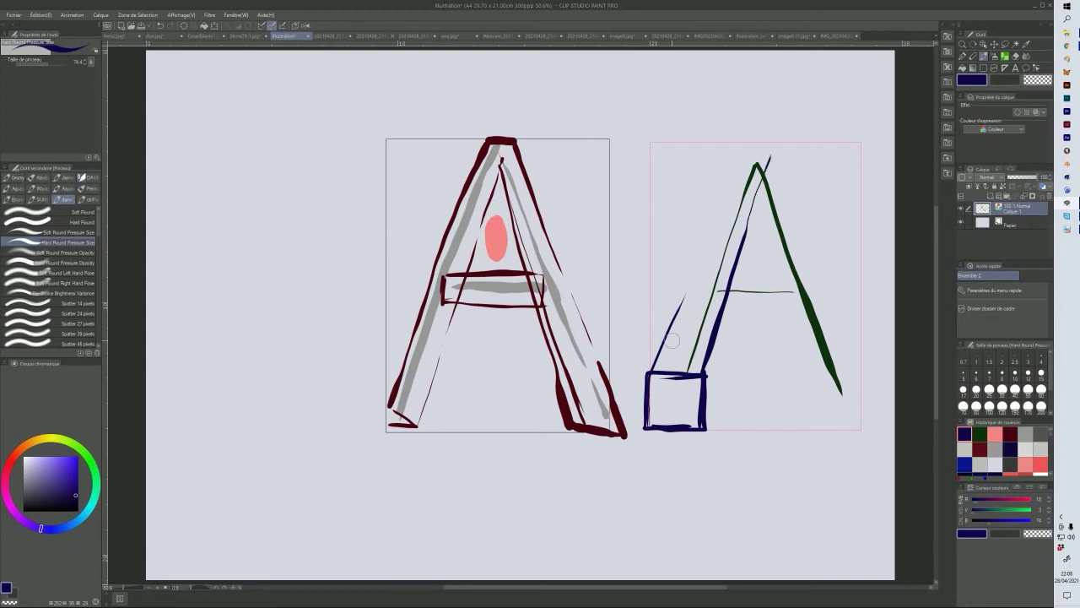
mouse_move(654, 370)
mouse_down()
mouse_move(730, 179)
mouse_move(715, 166)
mouse_move(724, 182)
mouse_move(776, 181)
mouse_move(782, 142)
mouse_move(773, 140)
mouse_move(730, 142)
mouse_move(802, 385)
mouse_up()
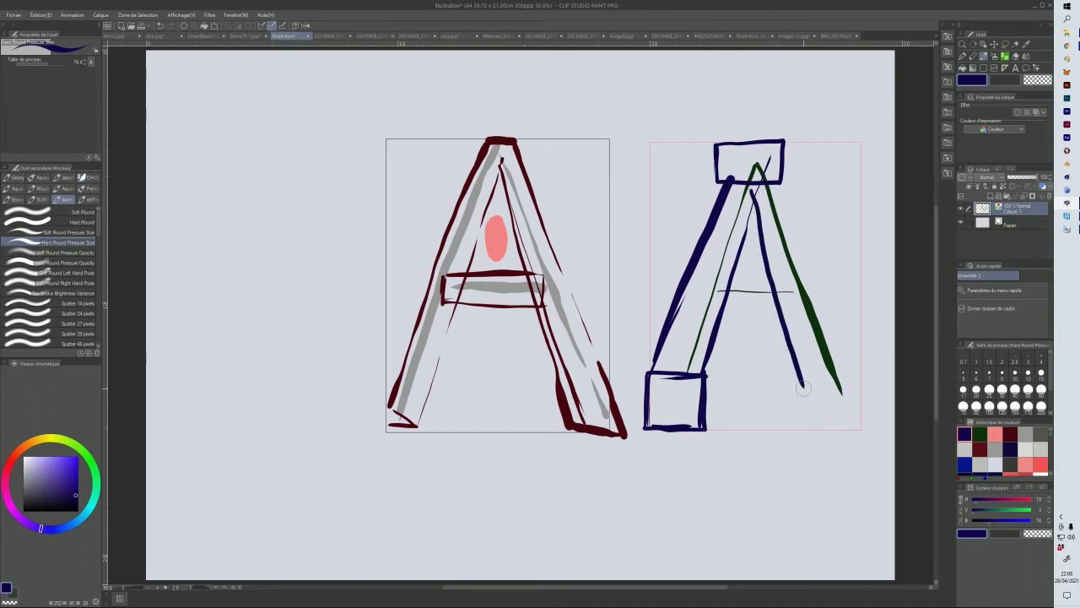
mouse_move(770, 175)
mouse_down()
mouse_move(853, 382)
mouse_move(798, 376)
mouse_move(862, 377)
mouse_move(857, 429)
mouse_move(792, 429)
mouse_move(792, 375)
mouse_move(859, 369)
mouse_move(864, 379)
mouse_move(861, 428)
mouse_move(797, 411)
mouse_up()
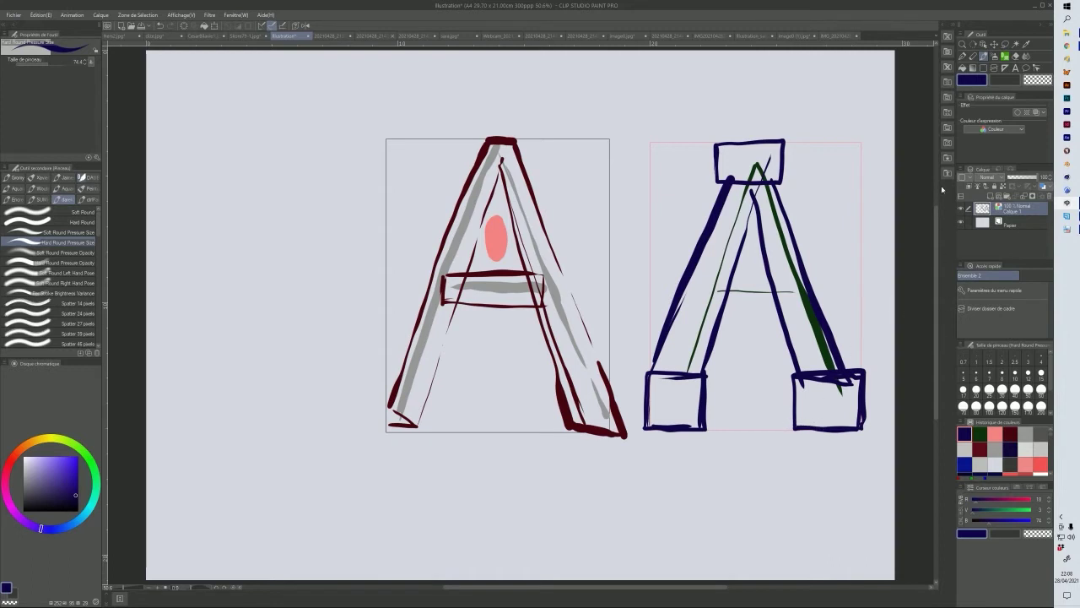
- Erase the overlapping lines in the blue A's right leg and foot, and paint the crossbar's upper and lower edges
click(1005, 55)
mouse_move(819, 371)
mouse_down()
mouse_move(817, 384)
mouse_move(832, 364)
mouse_move(844, 397)
mouse_move(825, 350)
mouse_move(850, 386)
mouse_move(857, 380)
mouse_move(837, 376)
mouse_move(788, 277)
mouse_up()
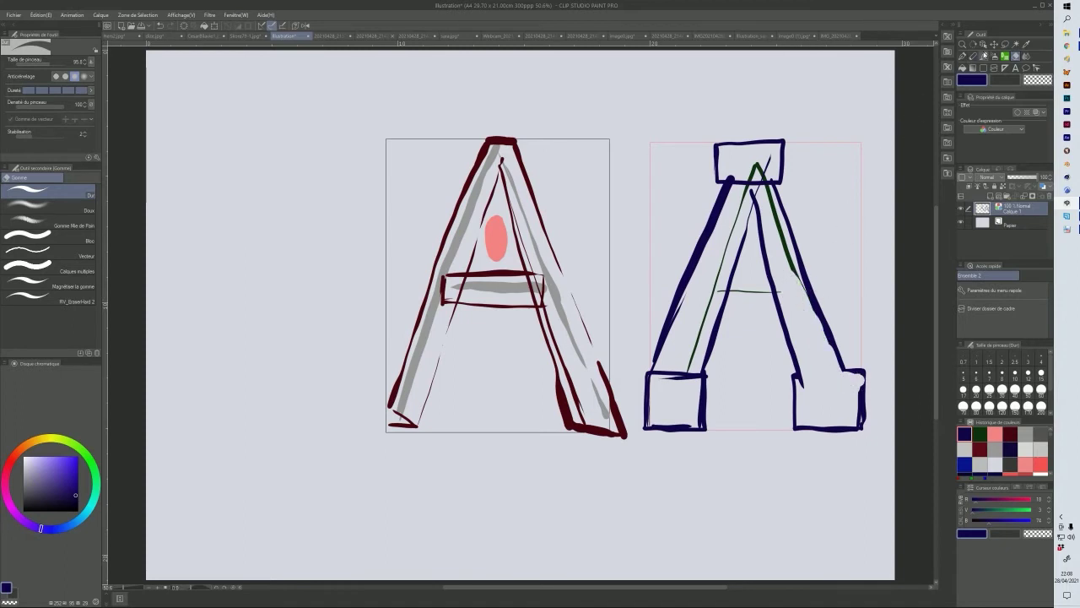
key(b)
drag(731, 274, 775, 275)
drag(719, 300, 780, 300)
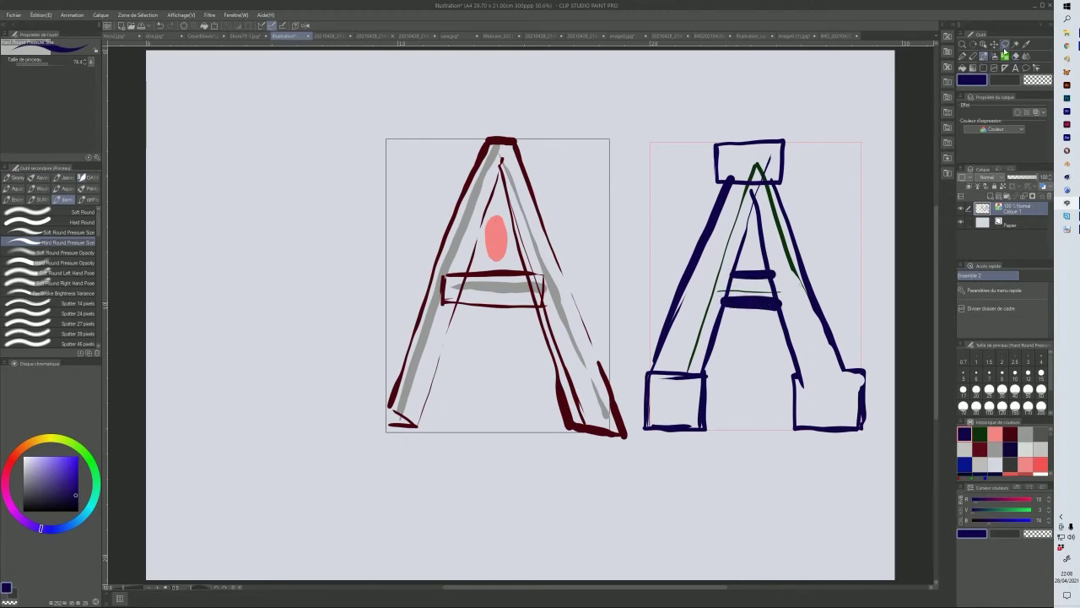
- Erase the green skeleton, the overlapping lines inside the dark blue A, and the lower outer edge of its left leg
click(1004, 56)
mouse_move(766, 173)
mouse_down()
mouse_move(792, 302)
mouse_move(773, 224)
mouse_move(800, 295)
mouse_move(762, 164)
mouse_move(767, 196)
mouse_move(768, 158)
mouse_move(755, 167)
mouse_move(763, 201)
mouse_move(746, 180)
mouse_move(701, 296)
mouse_move(728, 203)
mouse_move(695, 306)
mouse_move(718, 276)
mouse_move(712, 295)
mouse_move(767, 280)
mouse_move(722, 285)
mouse_move(788, 293)
mouse_move(717, 295)
mouse_move(792, 298)
mouse_move(718, 299)
mouse_move(786, 271)
mouse_move(776, 292)
mouse_move(756, 204)
mouse_up()
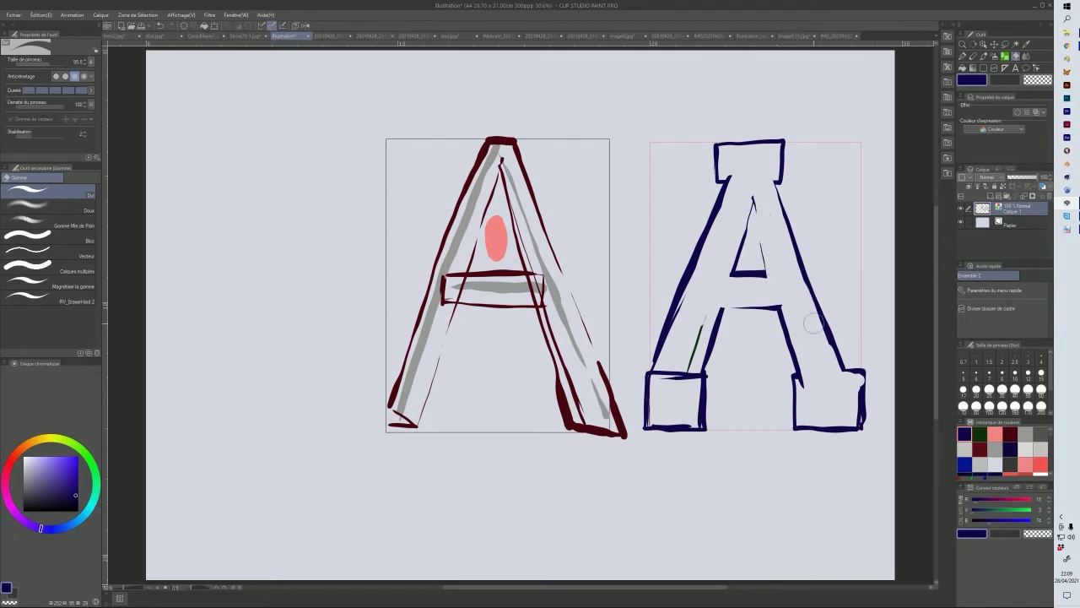
mouse_move(688, 342)
mouse_down()
mouse_move(675, 372)
mouse_move(699, 331)
mouse_move(692, 371)
mouse_move(677, 381)
mouse_move(669, 358)
mouse_move(658, 374)
mouse_move(683, 300)
mouse_move(667, 346)
mouse_up()
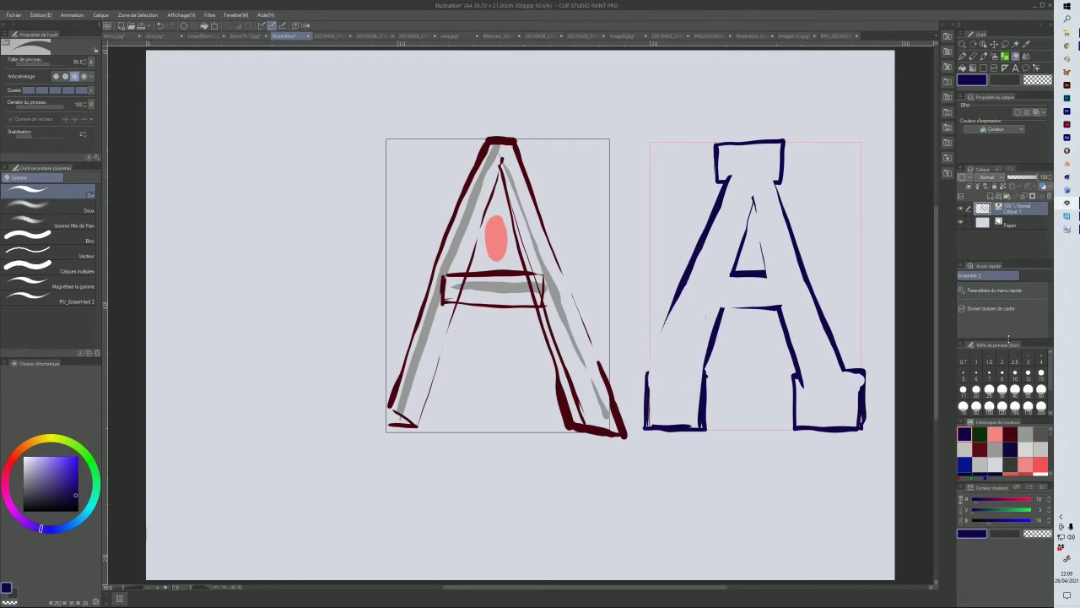
- Repaint the blue A's left leg outer edge in dark blue, flaring down to the outer side of the foot block
click(979, 434)
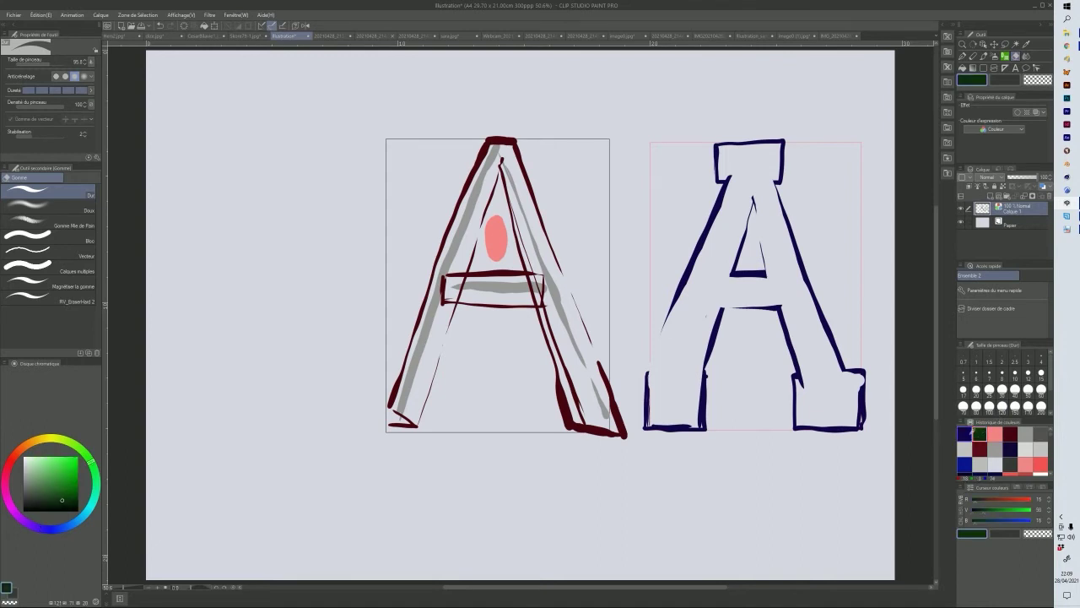
click(967, 434)
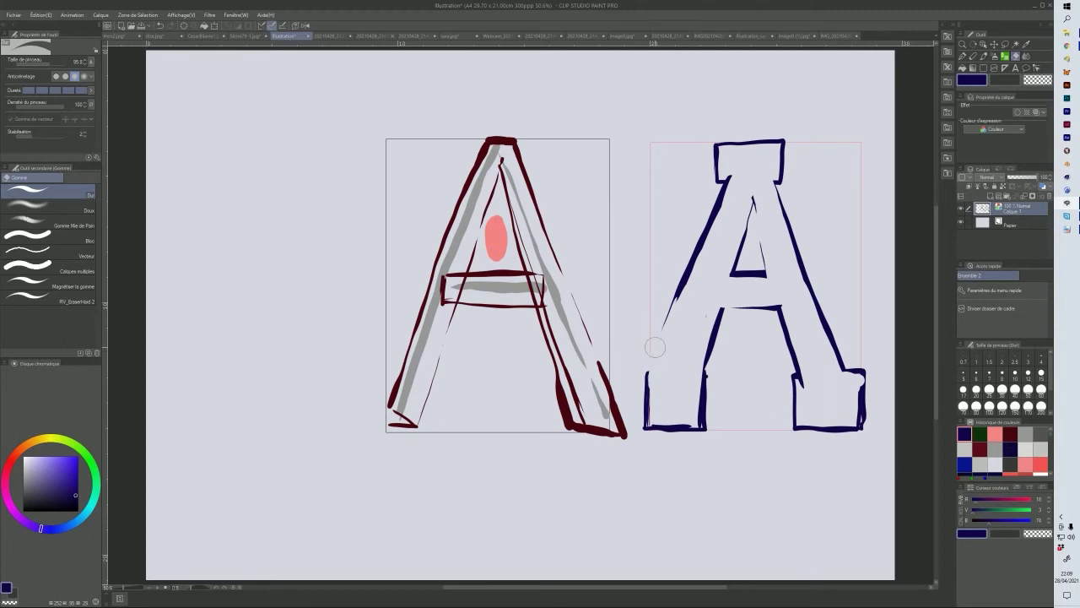
click(974, 56)
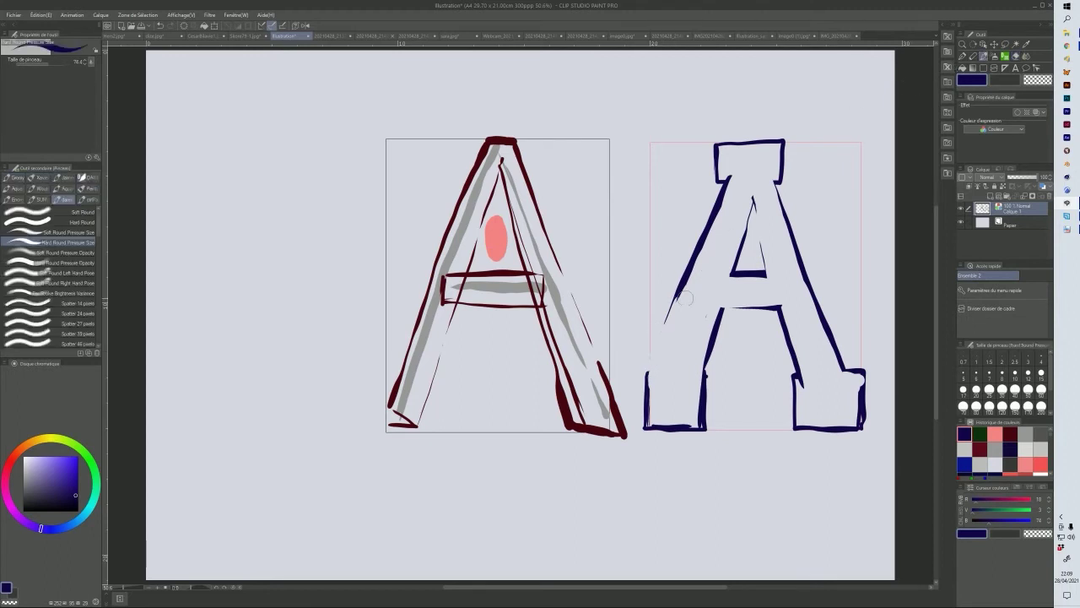
drag(676, 297, 646, 350)
drag(705, 368, 703, 420)
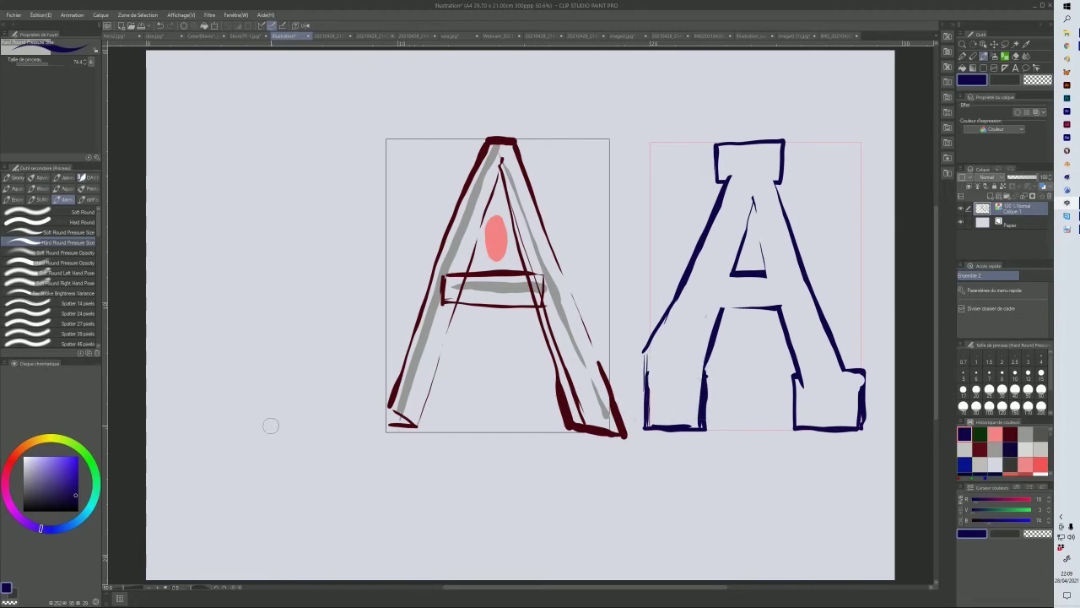
- Draw a tall dark blue rectangle to the left of the red A and paint a thin A skeleton with a crossbar inside it
click(982, 68)
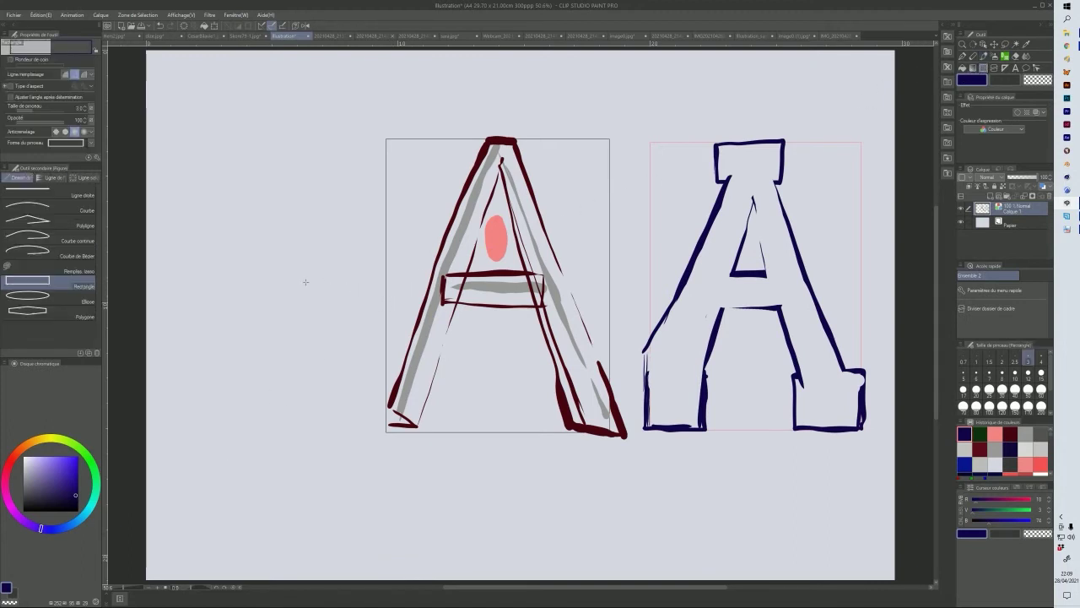
drag(195, 245, 368, 503)
click(984, 58)
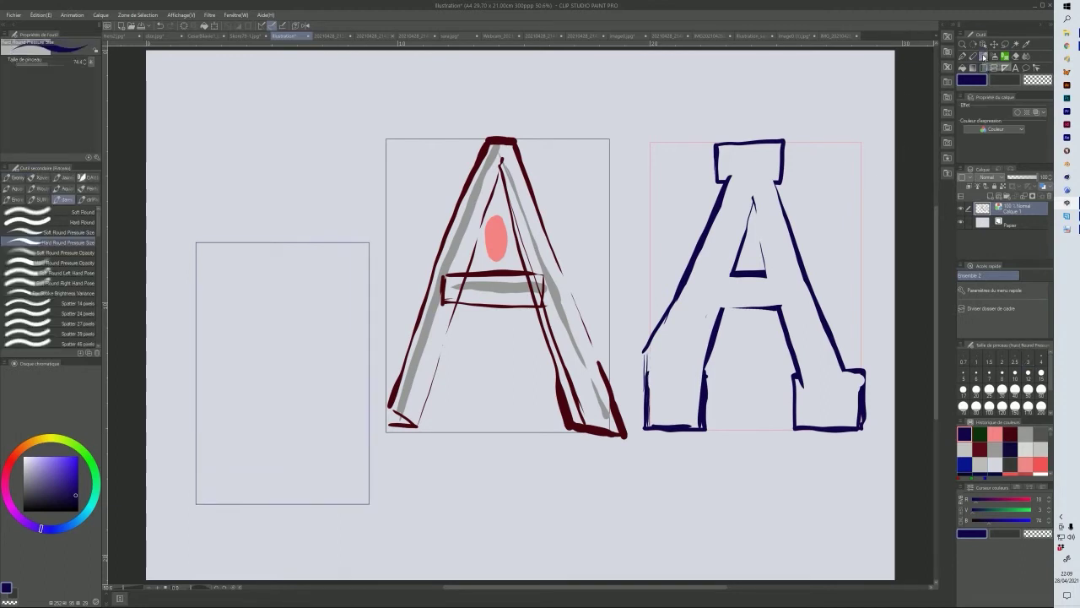
drag(269, 300, 247, 417)
key(ctrl+z)
drag(276, 251, 221, 497)
drag(287, 283, 353, 491)
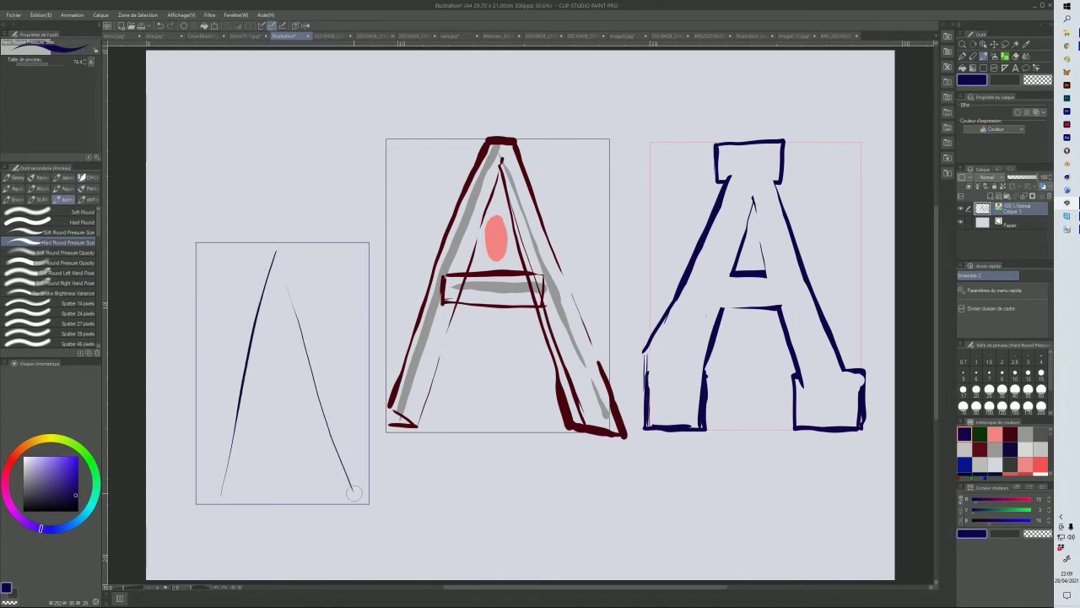
drag(265, 383, 314, 381)
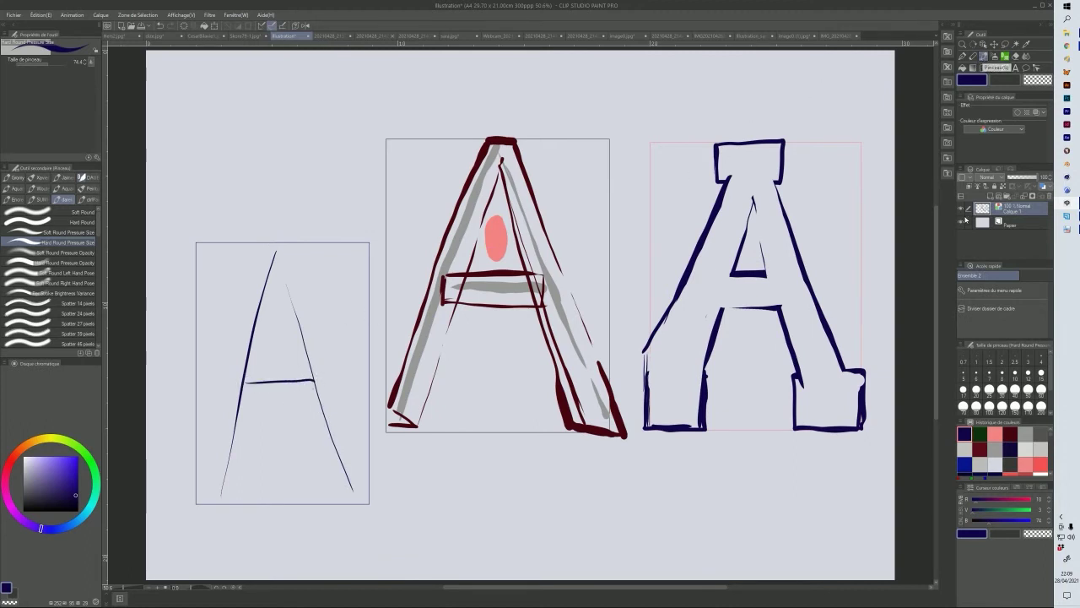
- Paint rounded salmon pink outlines around both legs and the crossbar of the new A skeleton, bulging at the feet
click(995, 434)
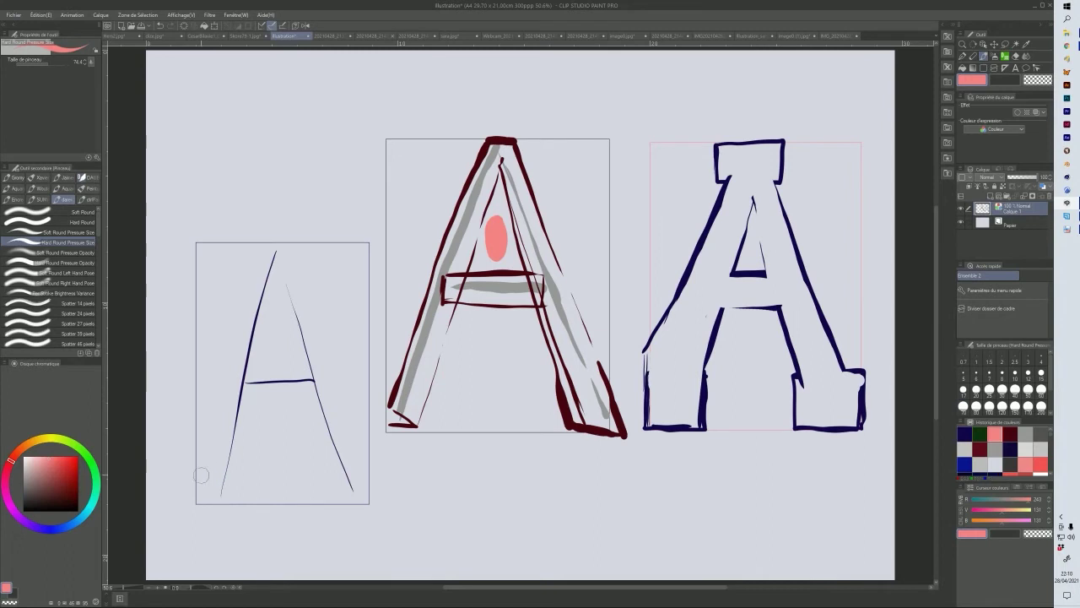
mouse_move(207, 494)
mouse_down()
mouse_move(237, 495)
mouse_move(198, 467)
mouse_move(211, 387)
mouse_up()
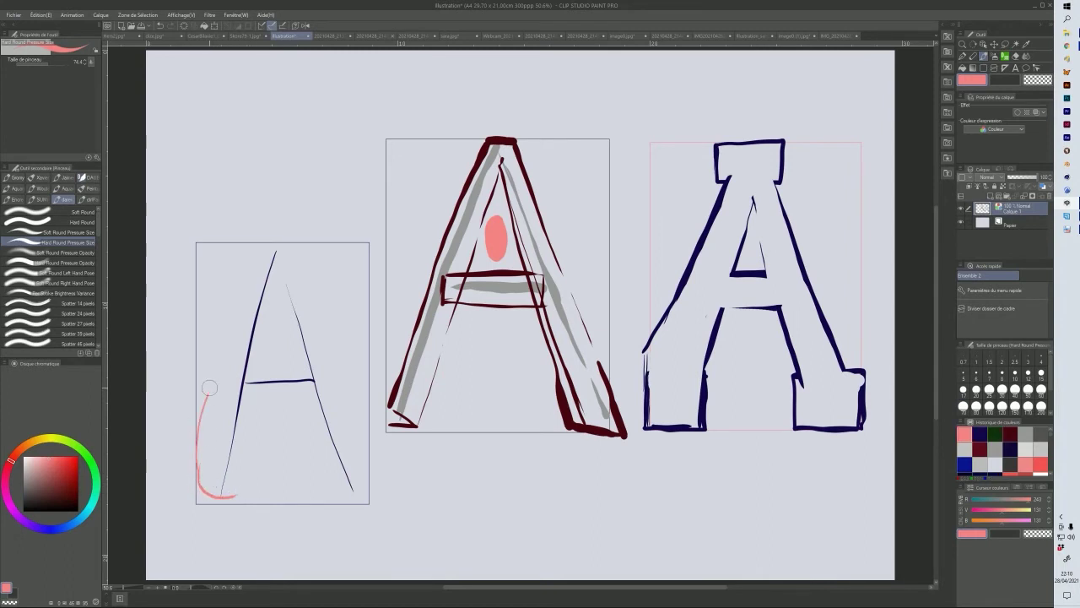
mouse_move(200, 472)
mouse_down()
mouse_move(221, 344)
mouse_move(254, 277)
mouse_move(282, 250)
mouse_move(261, 474)
mouse_move(246, 490)
mouse_move(221, 496)
mouse_up()
mouse_move(230, 389)
mouse_down()
mouse_move(261, 400)
mouse_move(306, 385)
mouse_move(303, 371)
mouse_move(246, 375)
mouse_move(274, 394)
mouse_up()
mouse_move(283, 284)
mouse_down()
mouse_move(300, 317)
mouse_move(284, 254)
mouse_move(299, 252)
mouse_move(350, 405)
mouse_up()
mouse_move(329, 353)
mouse_down()
mouse_move(365, 439)
mouse_move(357, 500)
mouse_move(342, 505)
mouse_move(322, 487)
mouse_move(296, 400)
mouse_up()
drag(282, 294, 297, 367)
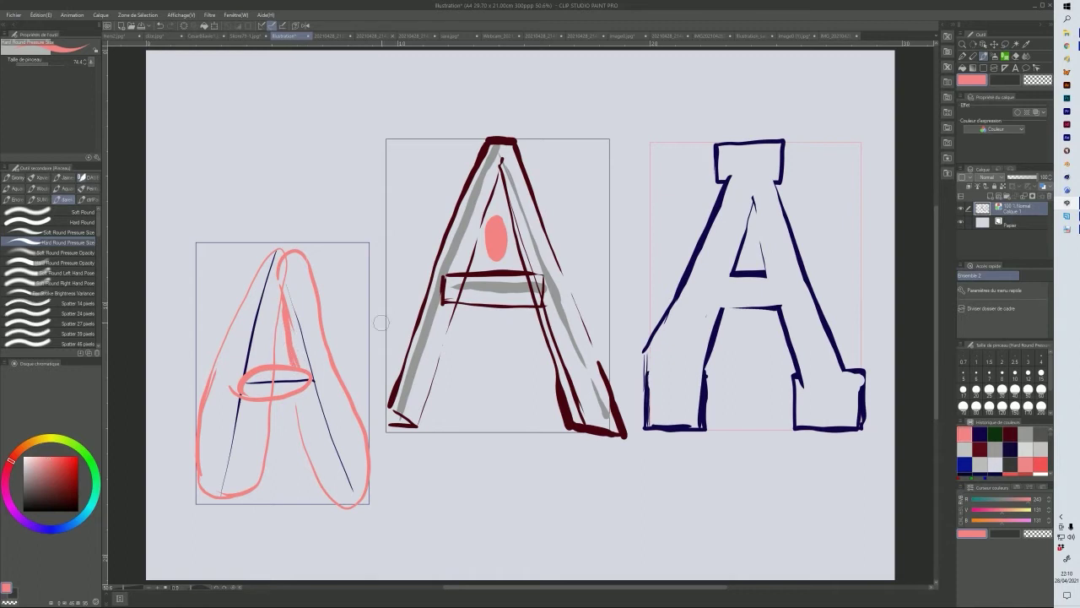
- Erase the blue skeleton and the overlapping pink lines so only the rounded A's outer contour and inner counter remain
click(1016, 56)
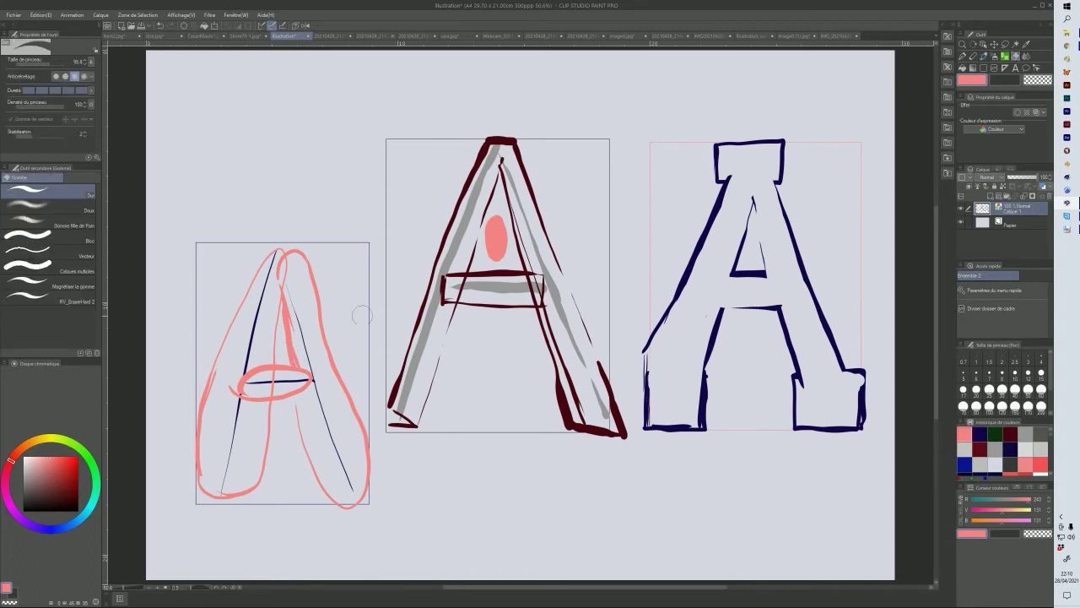
mouse_move(279, 375)
mouse_down()
mouse_move(255, 356)
mouse_move(235, 375)
mouse_move(238, 403)
mouse_move(256, 408)
mouse_move(242, 402)
mouse_move(223, 463)
mouse_move(236, 354)
mouse_move(271, 265)
mouse_move(281, 260)
mouse_move(273, 282)
mouse_move(286, 257)
mouse_move(309, 381)
mouse_move(290, 381)
mouse_move(320, 381)
mouse_move(345, 422)
mouse_up()
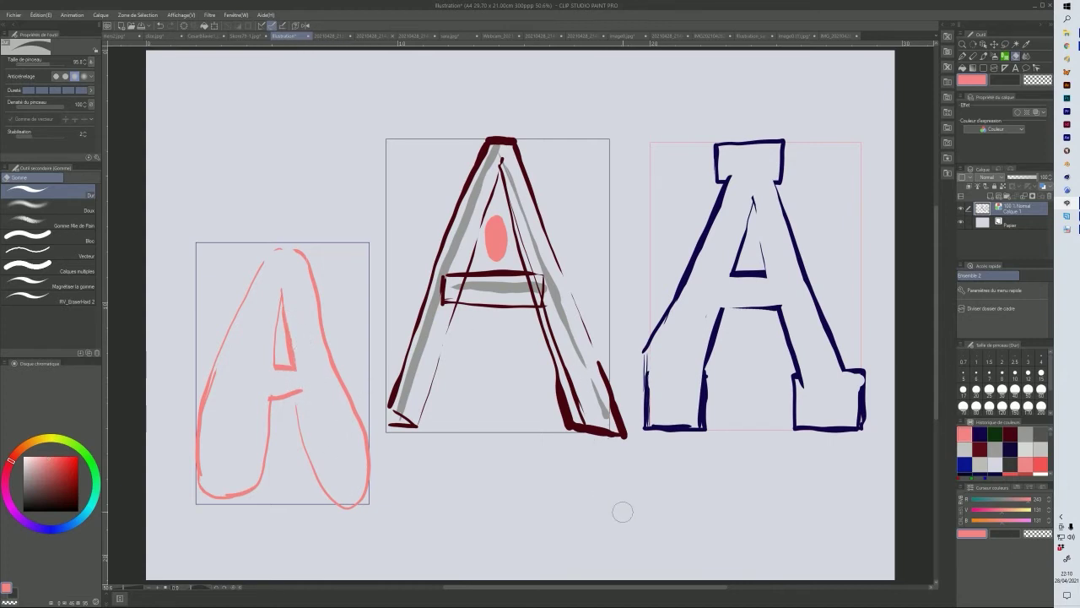
click(984, 56)
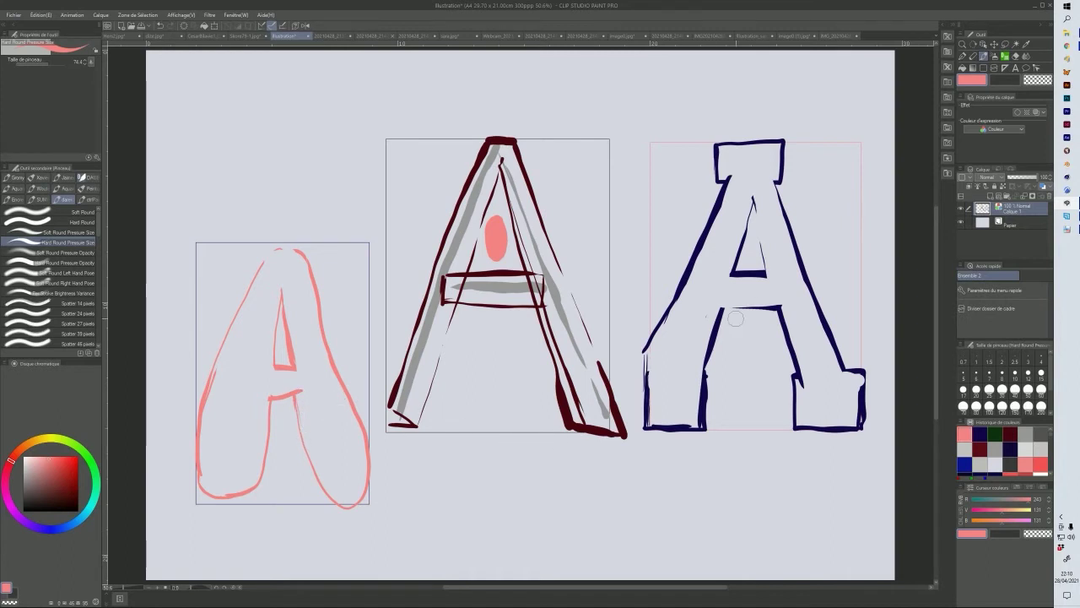
- Draw a small pink rectangle in the empty space below the red A
scroll(938, 246, down, 3)
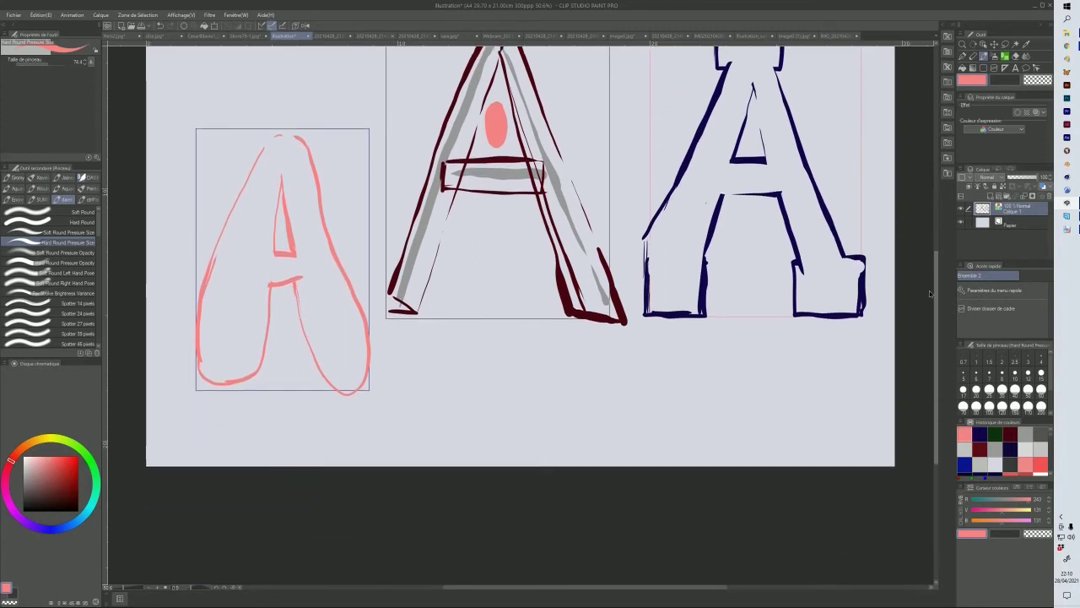
click(984, 67)
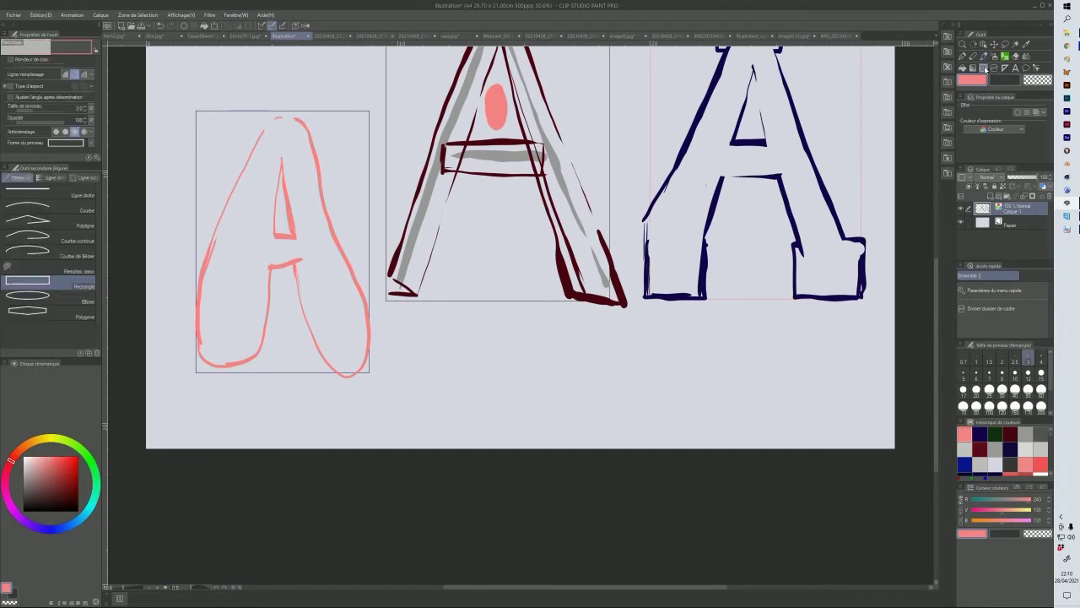
drag(516, 400, 557, 440)
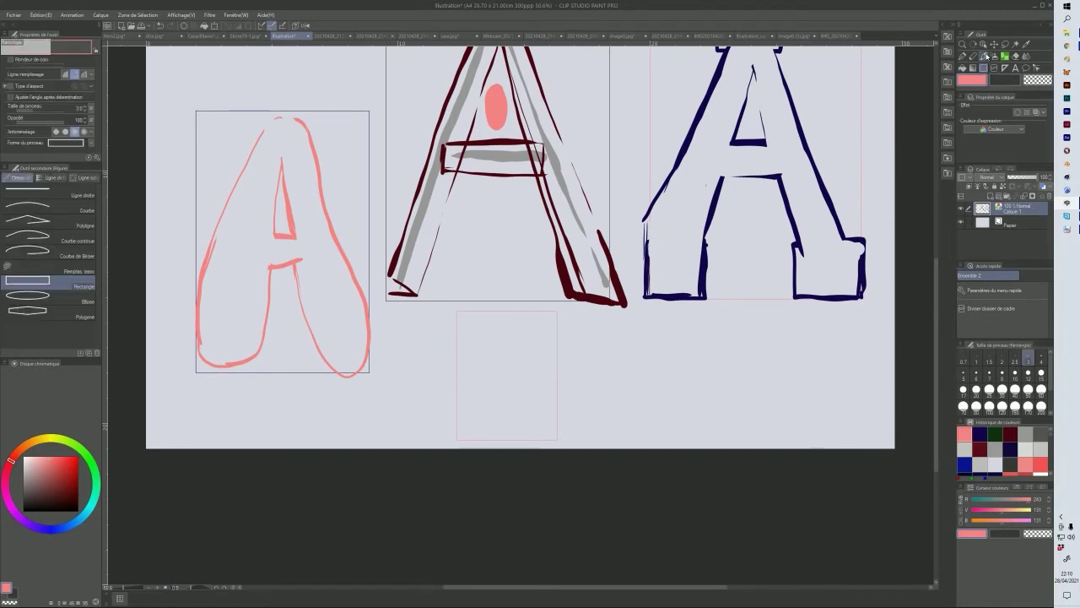
- Paint a dark green A with a very low crossbar inside the small pink rectangle
click(984, 55)
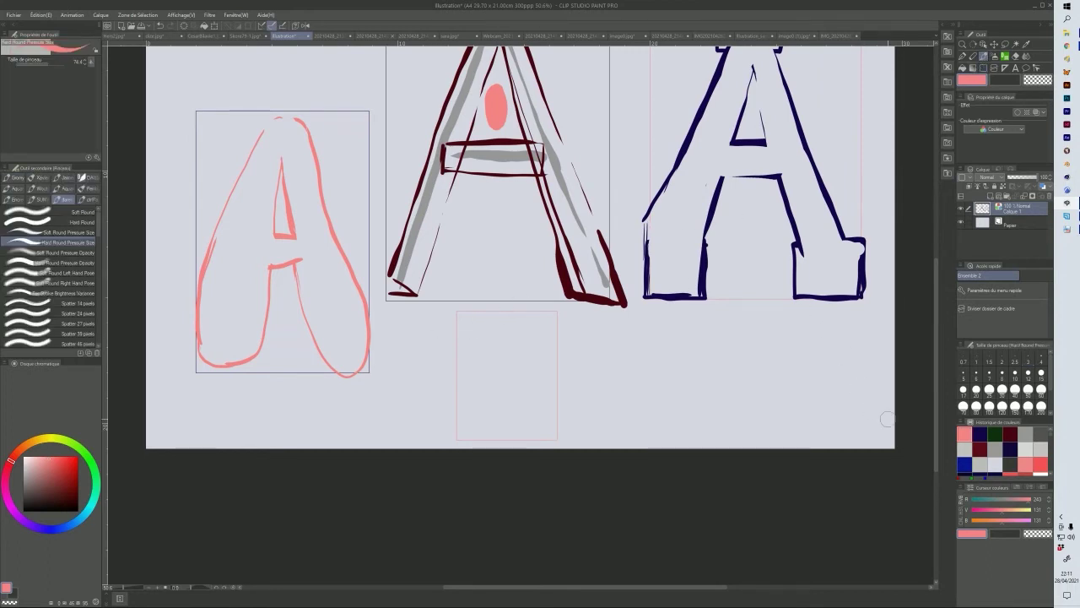
click(995, 433)
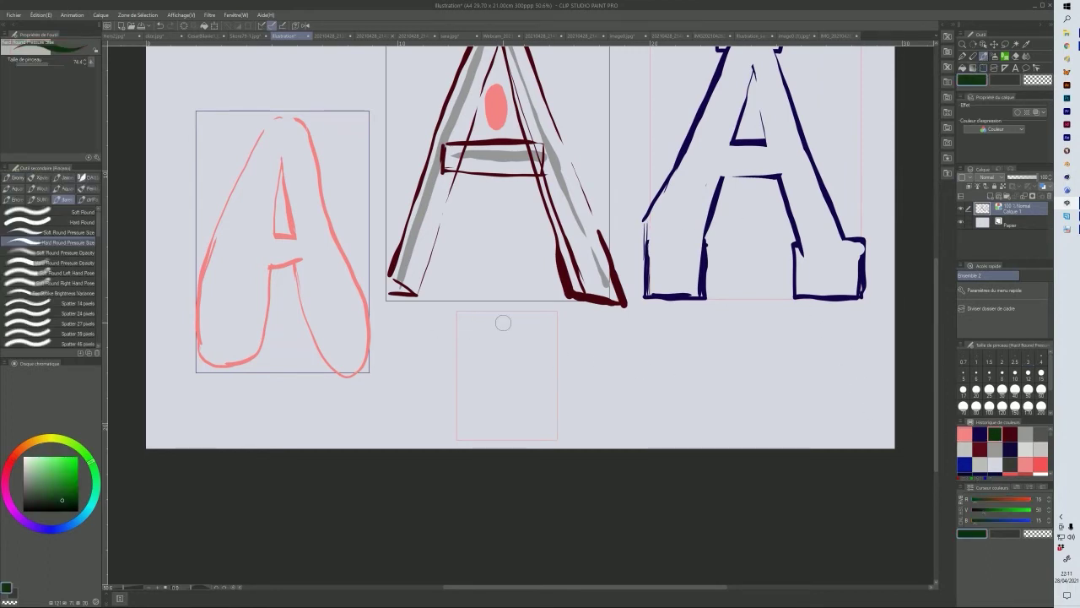
drag(501, 318, 461, 436)
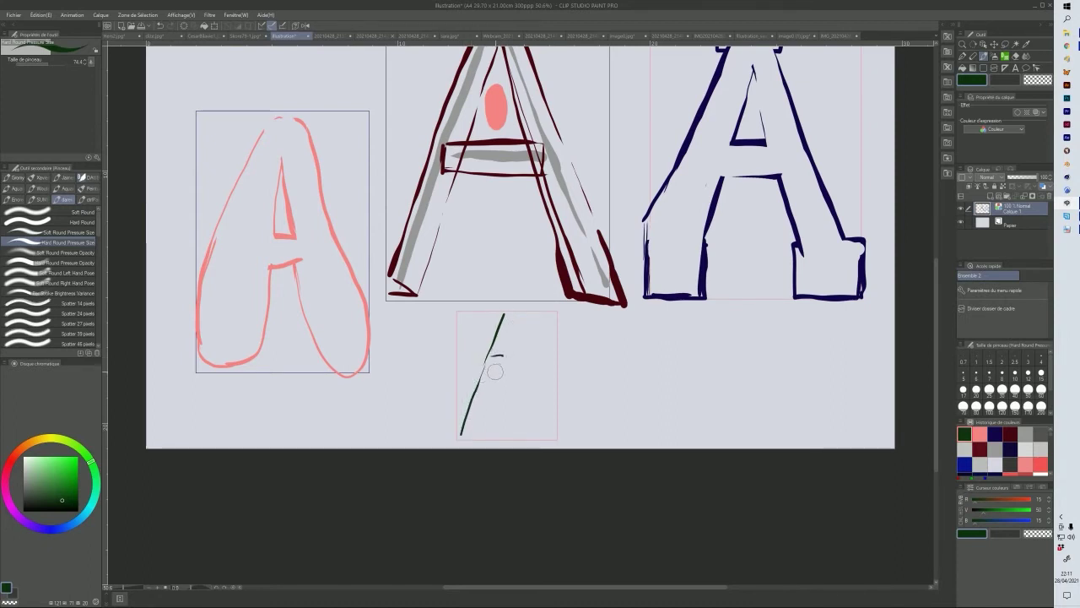
drag(462, 417, 536, 421)
drag(504, 315, 547, 437)
drag(465, 417, 544, 416)
- Thicken the small green A inward with pink foot lines, inner leg edges and an upper crossbar edge, and erase the overlapping lines
click(995, 433)
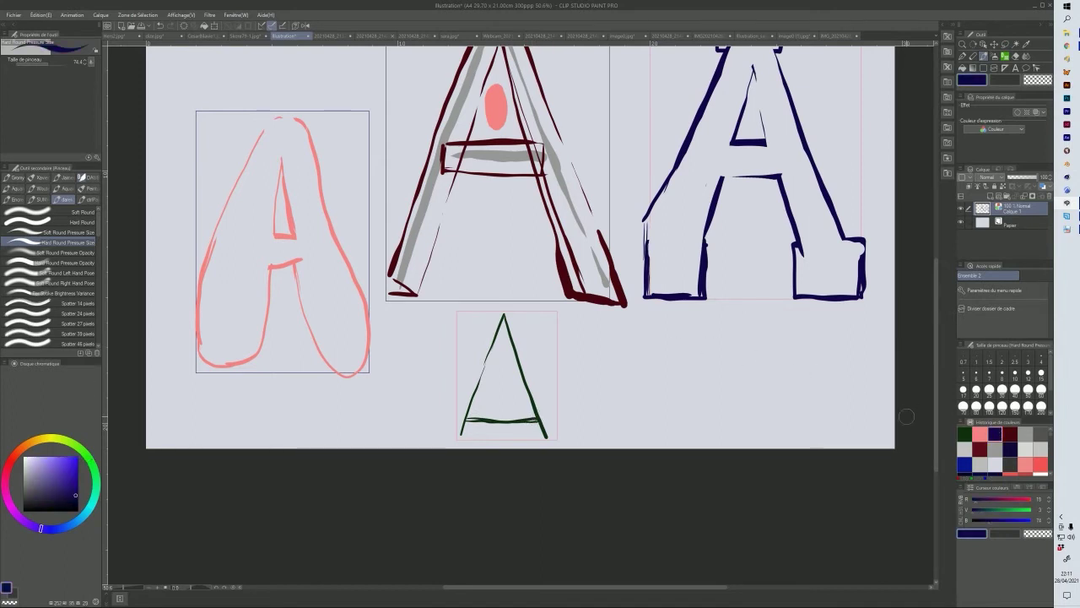
drag(460, 436, 485, 434)
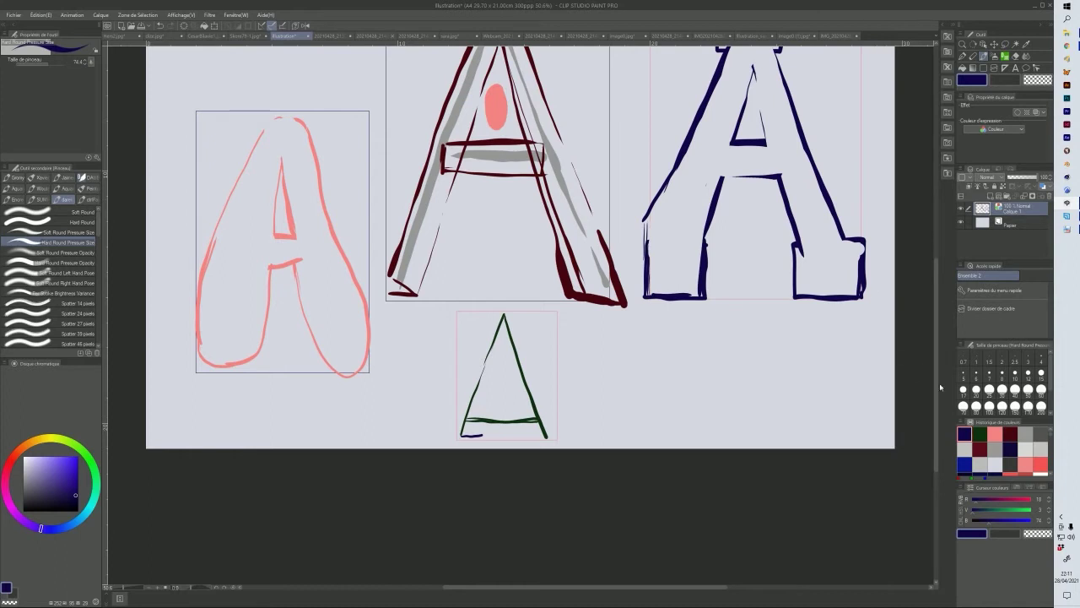
click(996, 434)
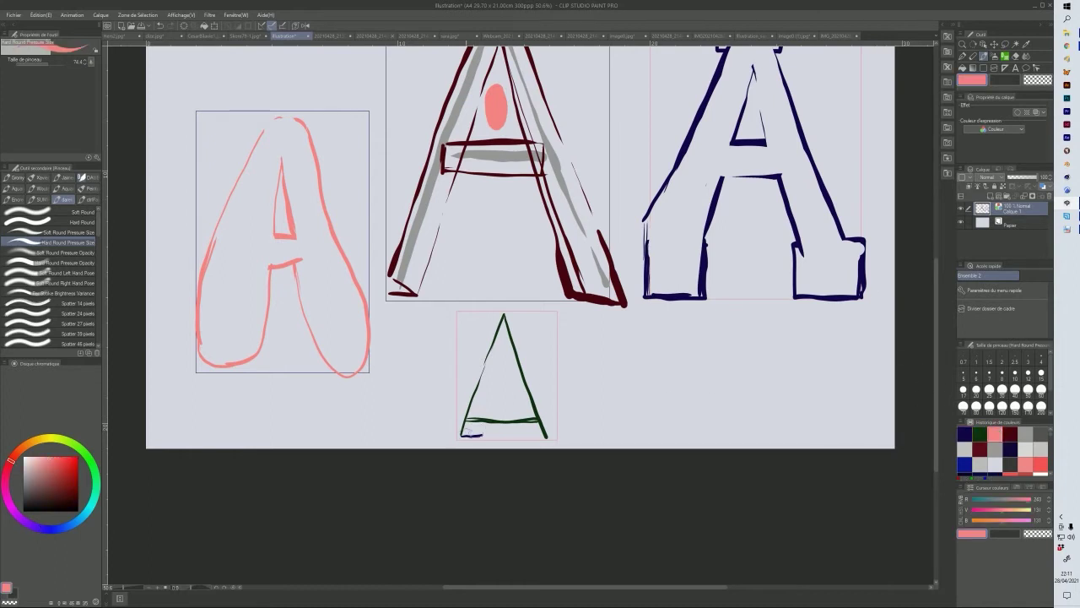
mouse_move(463, 434)
mouse_down()
mouse_move(483, 435)
mouse_move(505, 352)
mouse_up()
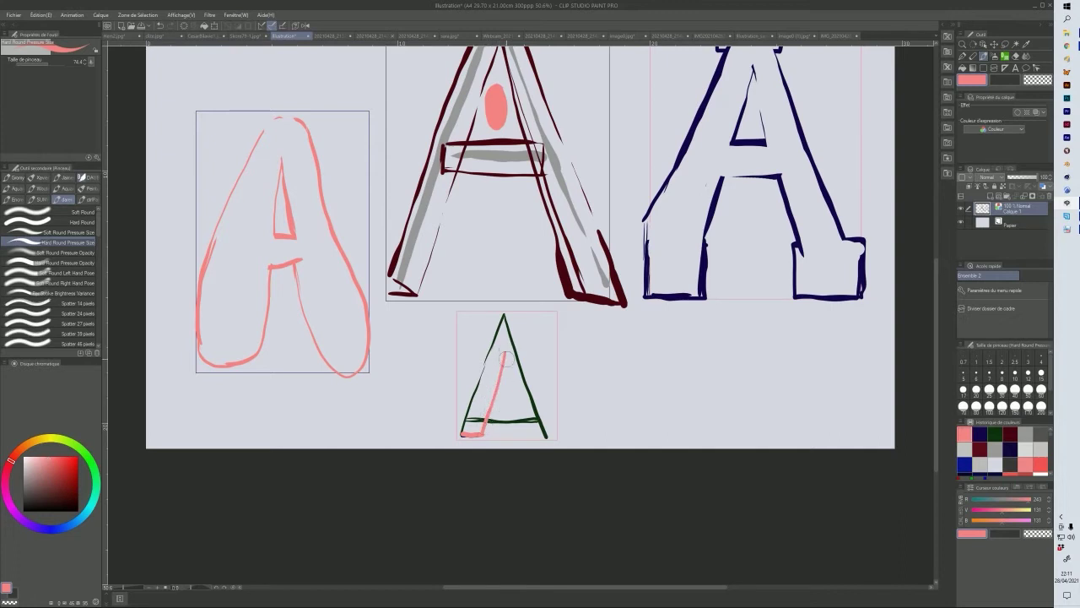
drag(521, 432, 546, 436)
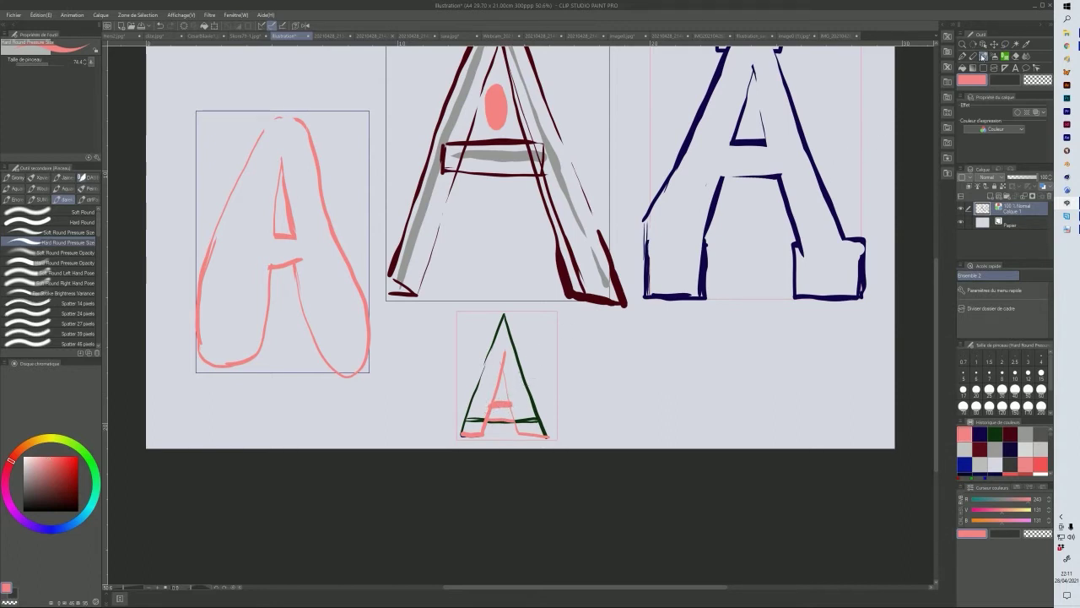
click(963, 68)
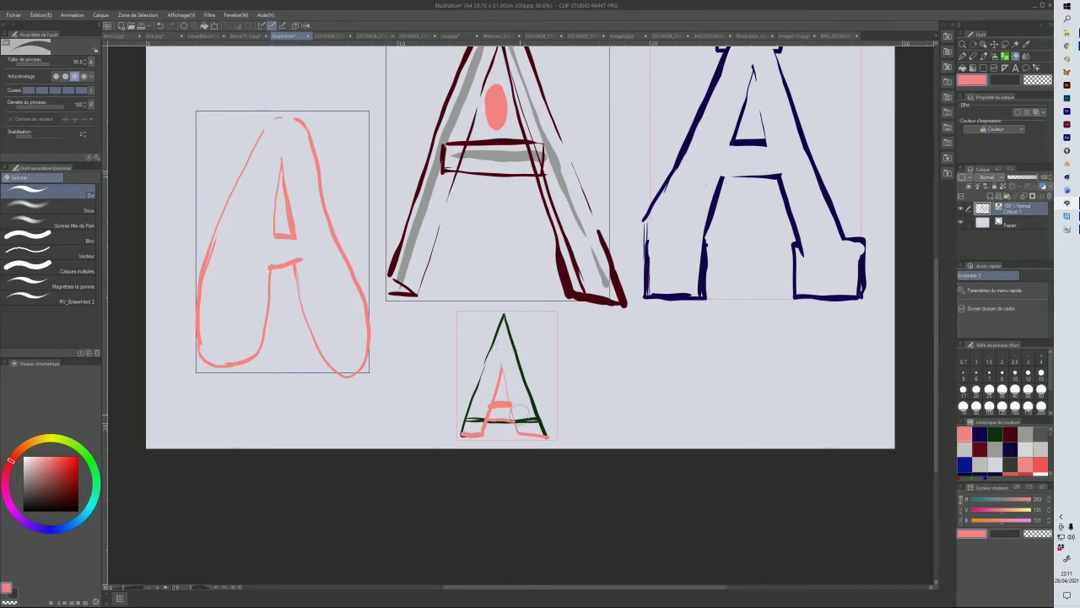
mouse_move(519, 411)
mouse_down()
mouse_move(529, 419)
mouse_move(516, 405)
mouse_move(473, 423)
mouse_up()
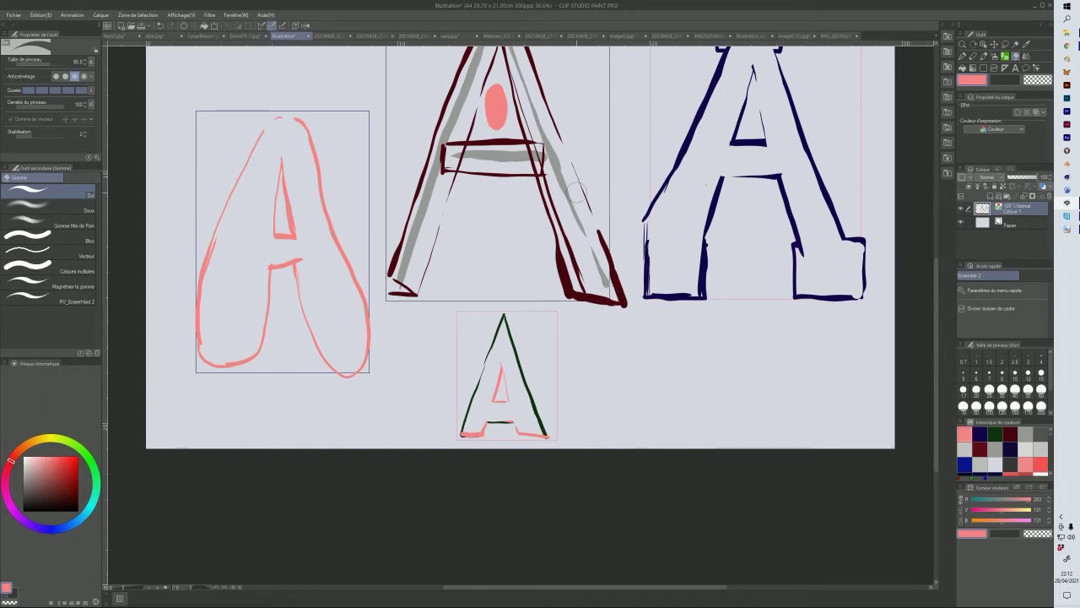
- Erase the overlapping crossbar and leg lines inside the red A, opening its counter and the space between its legs
scroll(618, 165, down, 2)
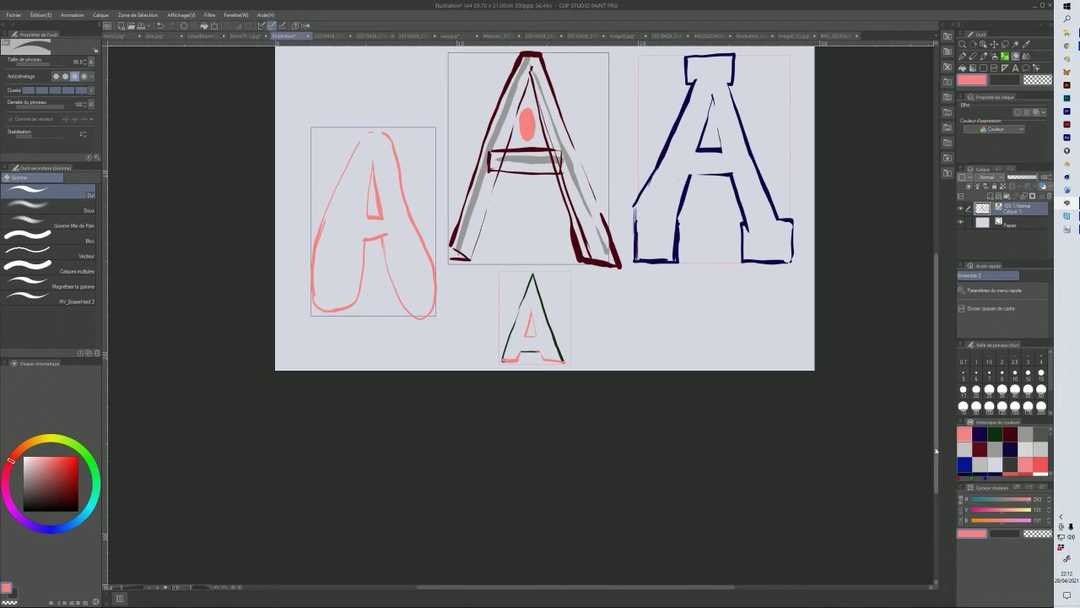
drag(936, 444, 939, 389)
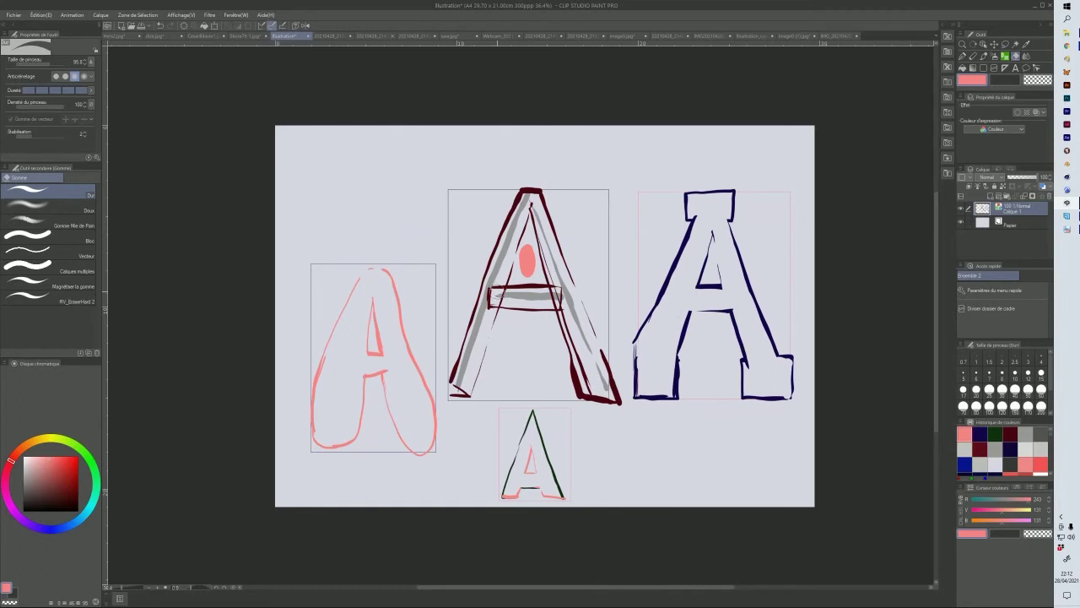
mouse_move(493, 284)
mouse_down()
mouse_move(557, 301)
mouse_move(555, 280)
mouse_move(560, 307)
mouse_move(560, 277)
mouse_move(573, 339)
mouse_up()
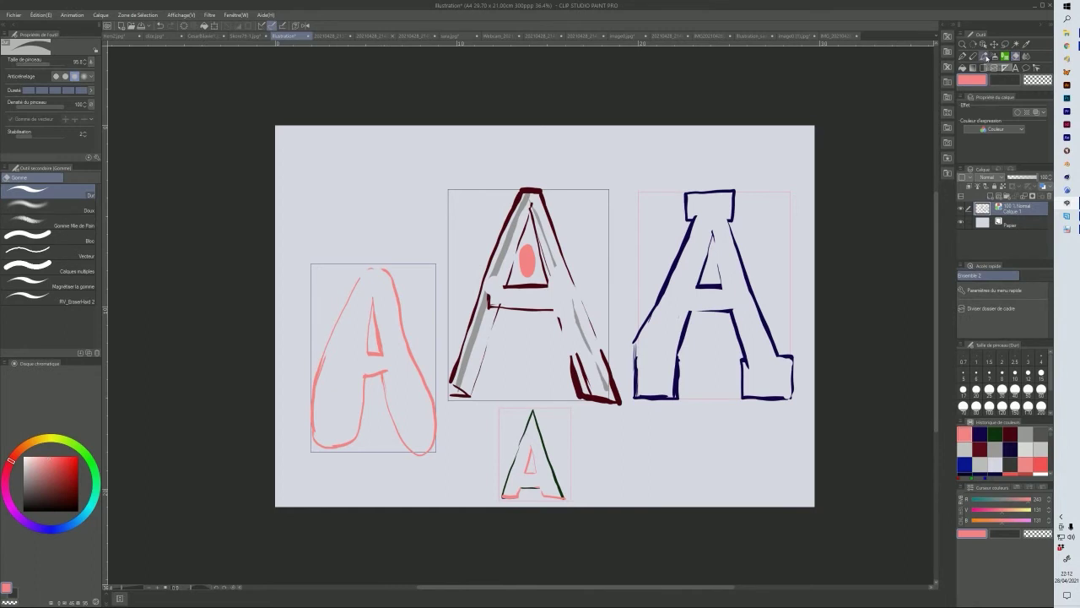
click(984, 56)
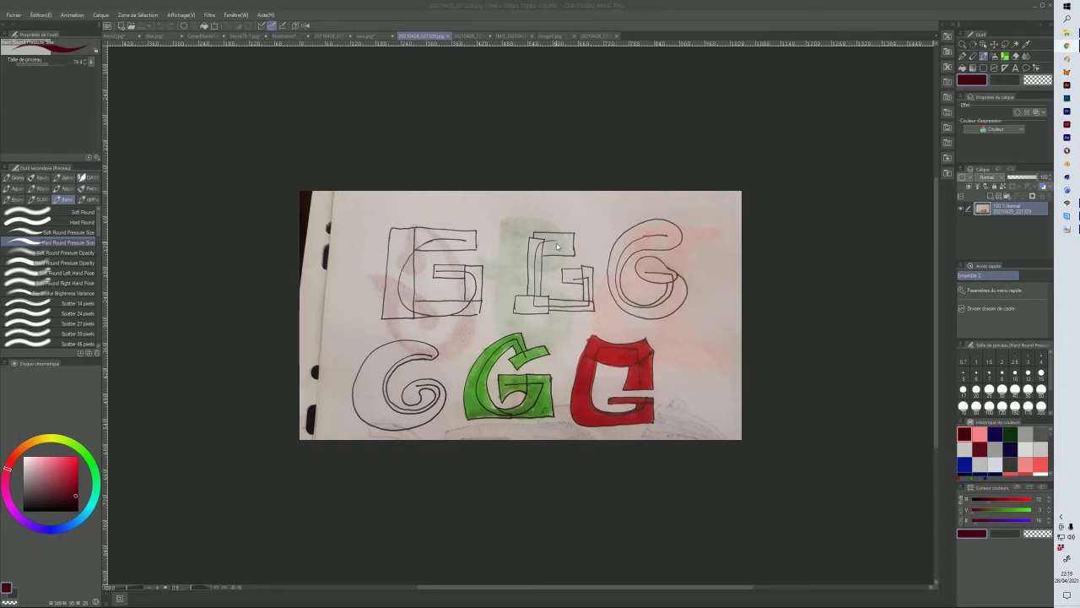
- Paint dark red correction strokes over the upper bar and hook of the top-row middle G, and undo them
drag(571, 242, 536, 256)
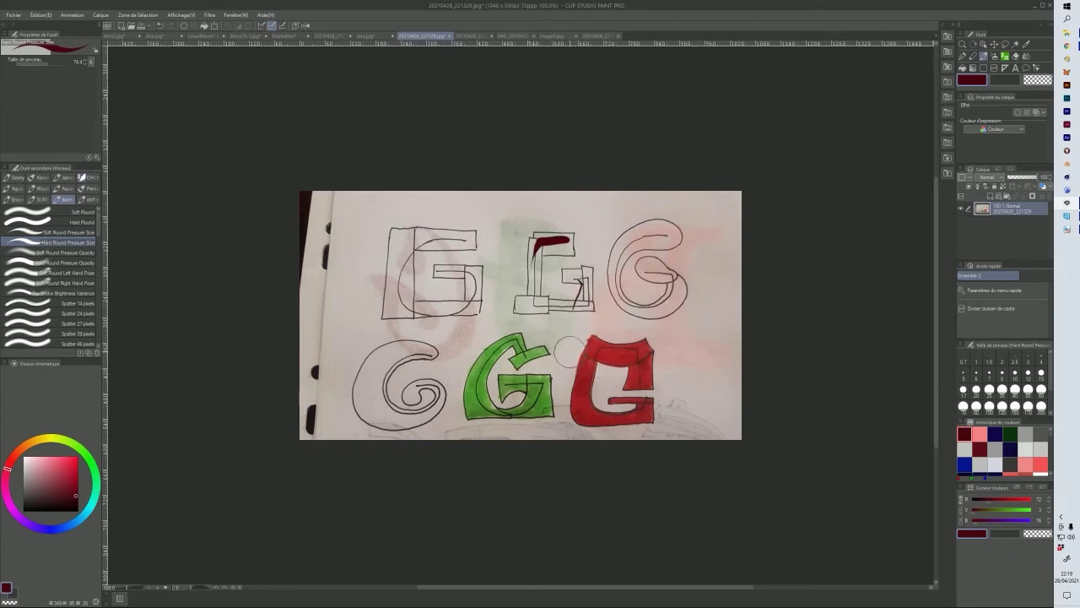
key(ctrl+z)
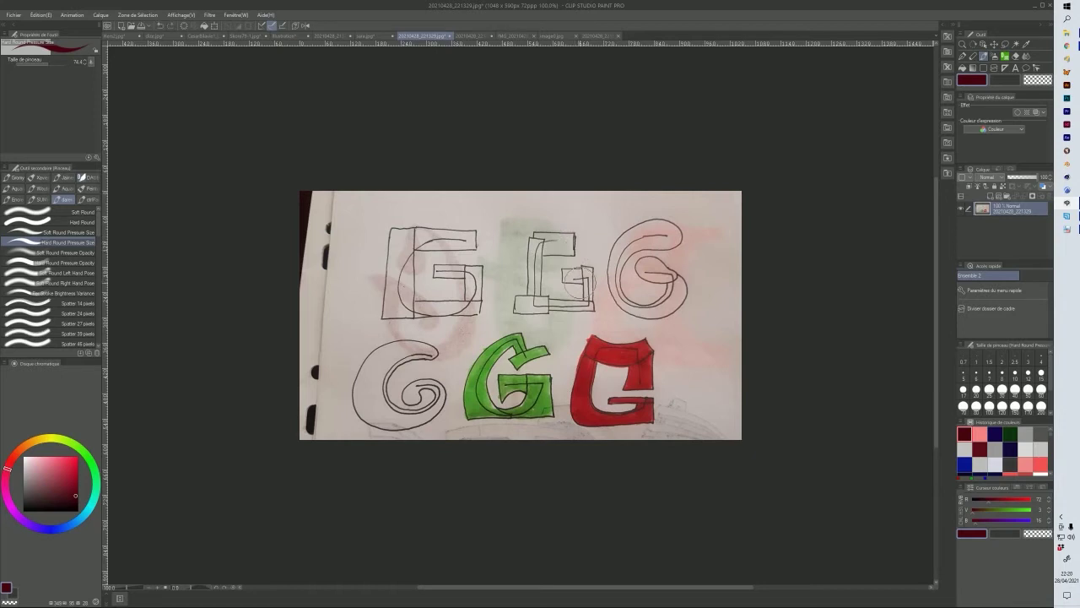
- Open the submitted photo of the two outlined S letters as another document, and return to the sheet of six G letters
click(1067, 45)
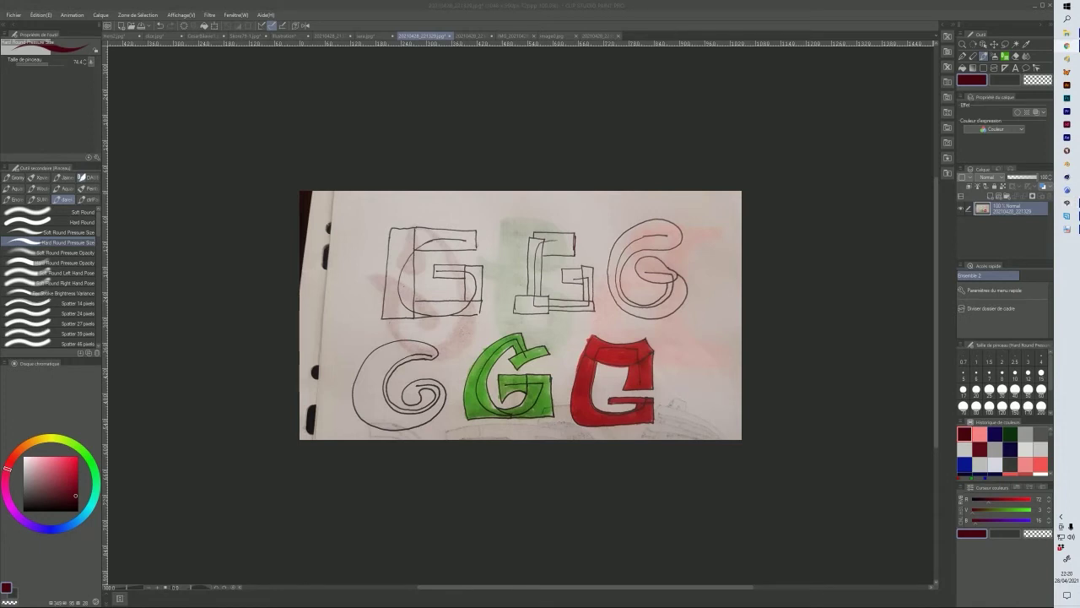
drag(933, 509, 887, 304)
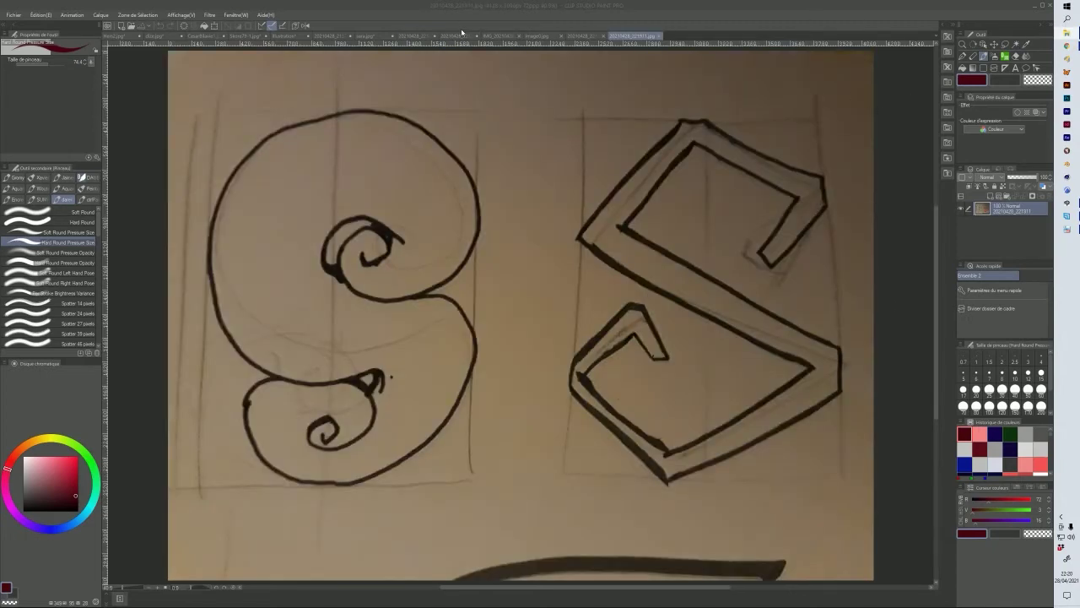
click(462, 34)
click(414, 36)
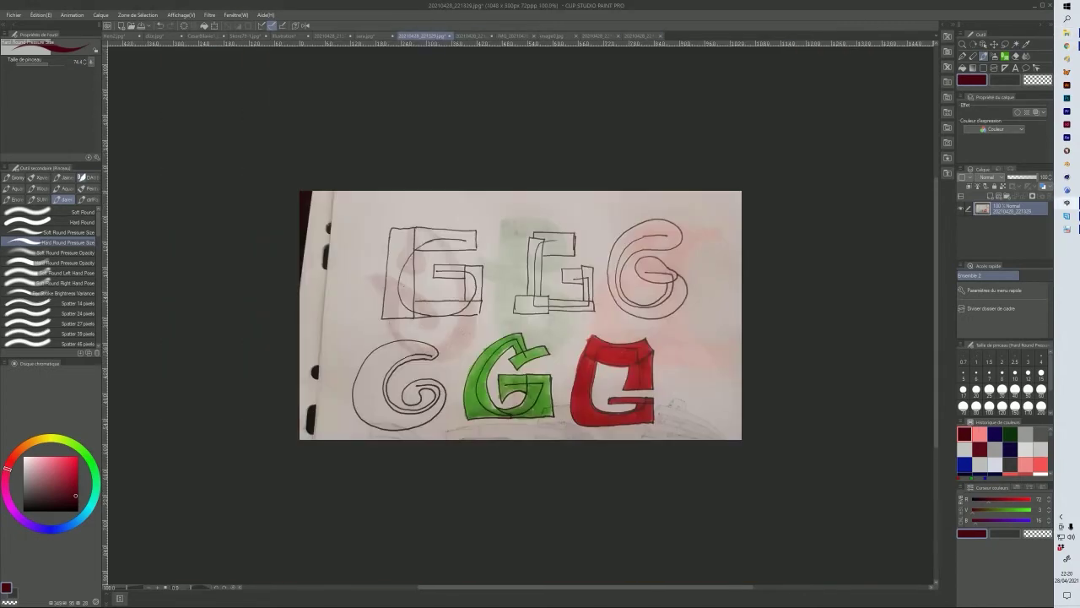
key(alt+Tab)
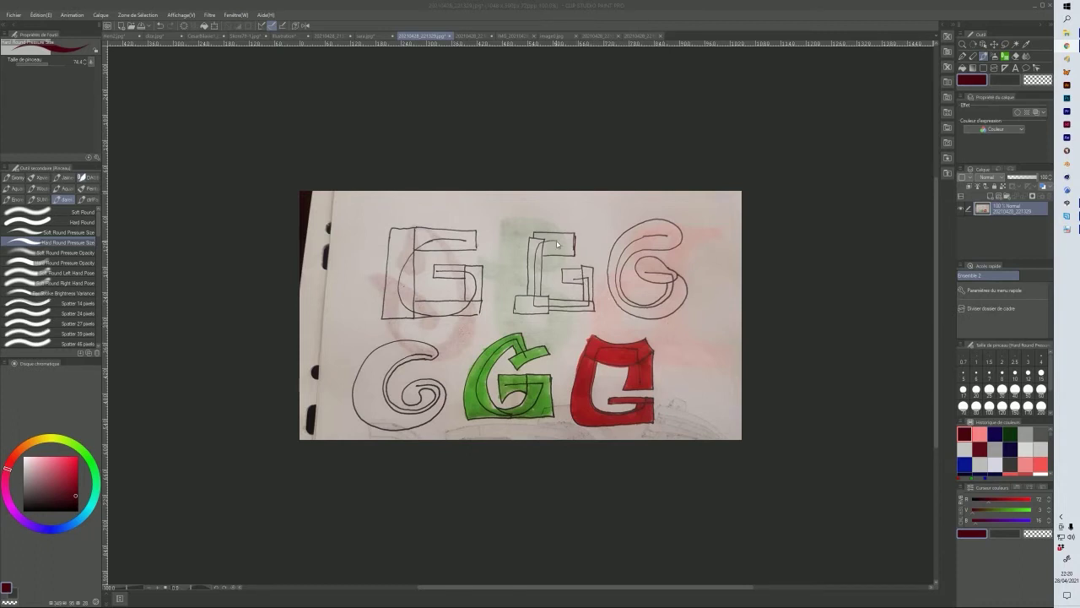
- Mark the middle G's upper corner, foot block and inner square in dark red, and redraw the rounded G's hook as an angular wedge
click(532, 232)
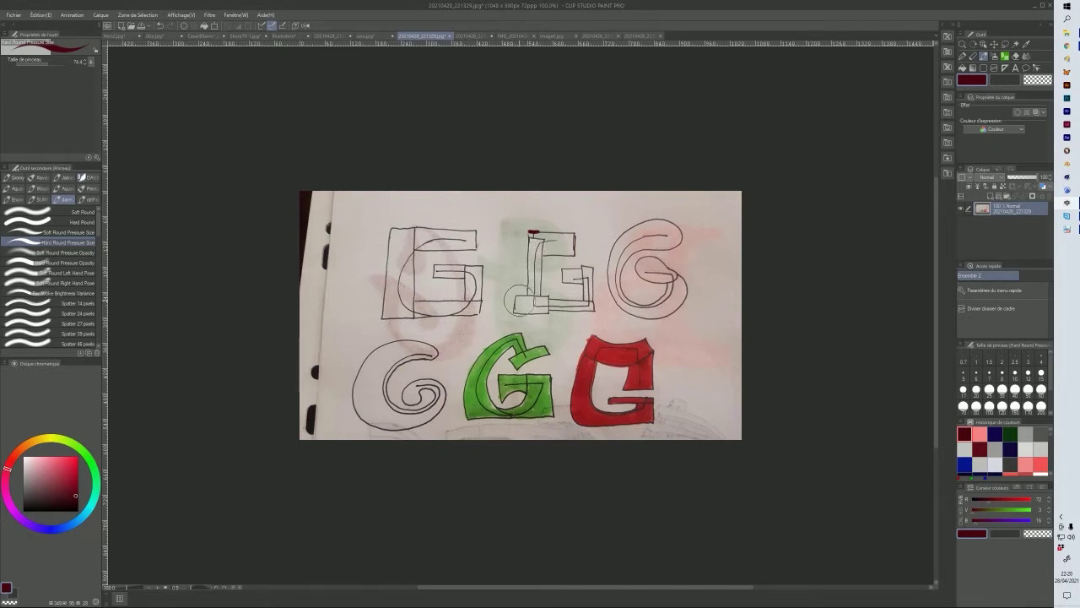
mouse_move(524, 295)
mouse_down()
mouse_move(517, 309)
mouse_move(546, 294)
mouse_move(548, 308)
mouse_move(521, 309)
mouse_up()
mouse_move(569, 267)
mouse_down()
mouse_move(570, 283)
mouse_move(590, 269)
mouse_move(574, 260)
mouse_move(560, 278)
mouse_move(591, 286)
mouse_move(591, 261)
mouse_up()
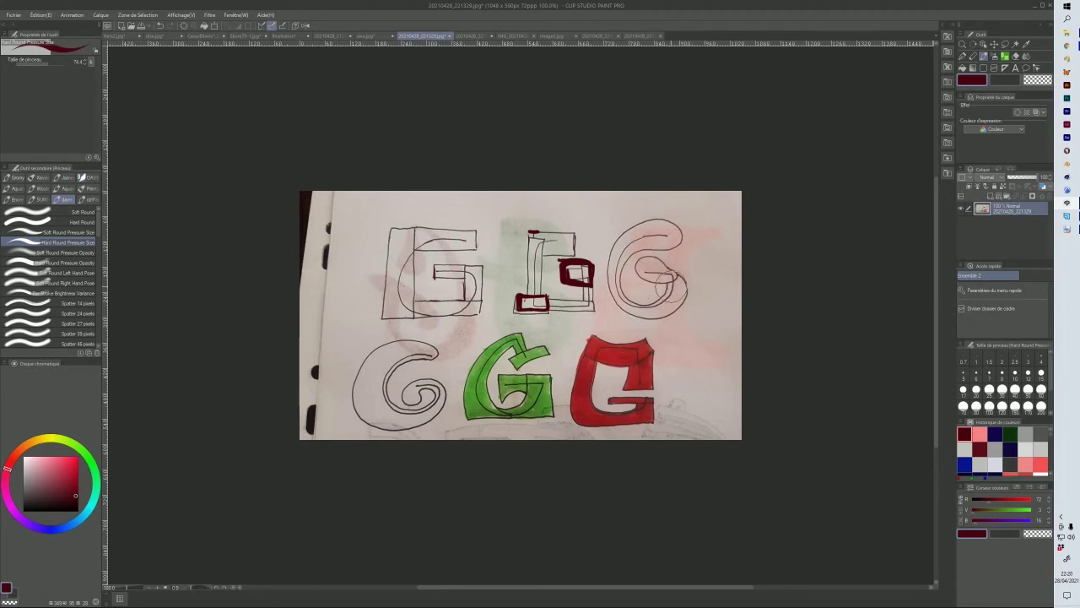
mouse_move(667, 263)
mouse_down()
mouse_move(692, 265)
mouse_move(690, 294)
mouse_up()
mouse_move(683, 285)
mouse_down()
mouse_move(667, 255)
mouse_move(687, 291)
mouse_move(662, 265)
mouse_move(679, 285)
mouse_up()
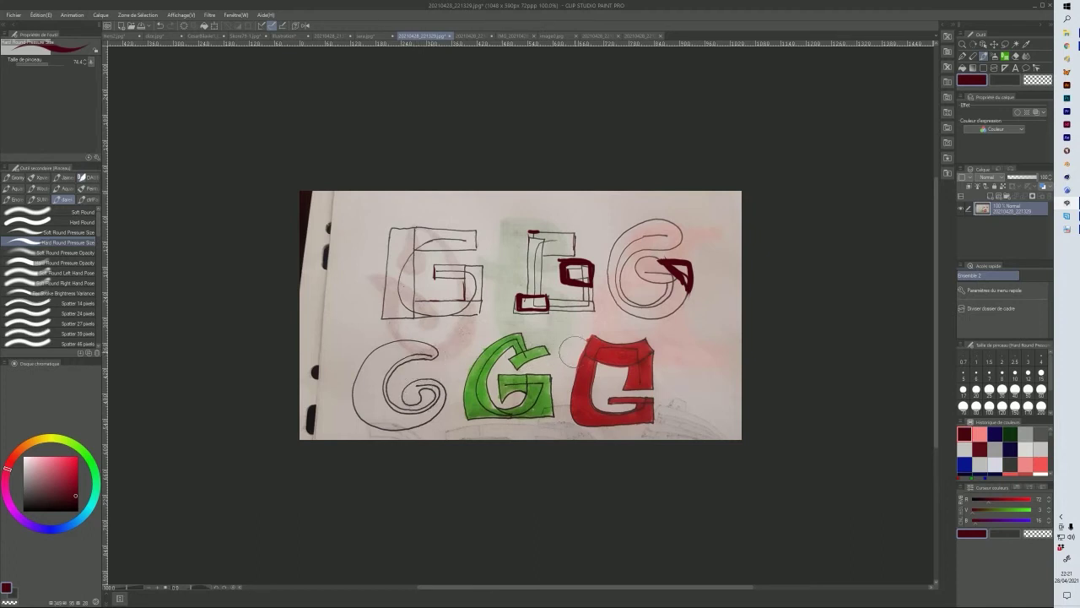
- Paint dark red strokes around the green G's upper arm, and undo them
mouse_move(545, 363)
mouse_down()
mouse_move(510, 363)
mouse_move(542, 356)
mouse_move(534, 339)
mouse_move(549, 358)
mouse_move(525, 354)
mouse_move(534, 338)
mouse_move(545, 356)
mouse_move(537, 339)
mouse_up()
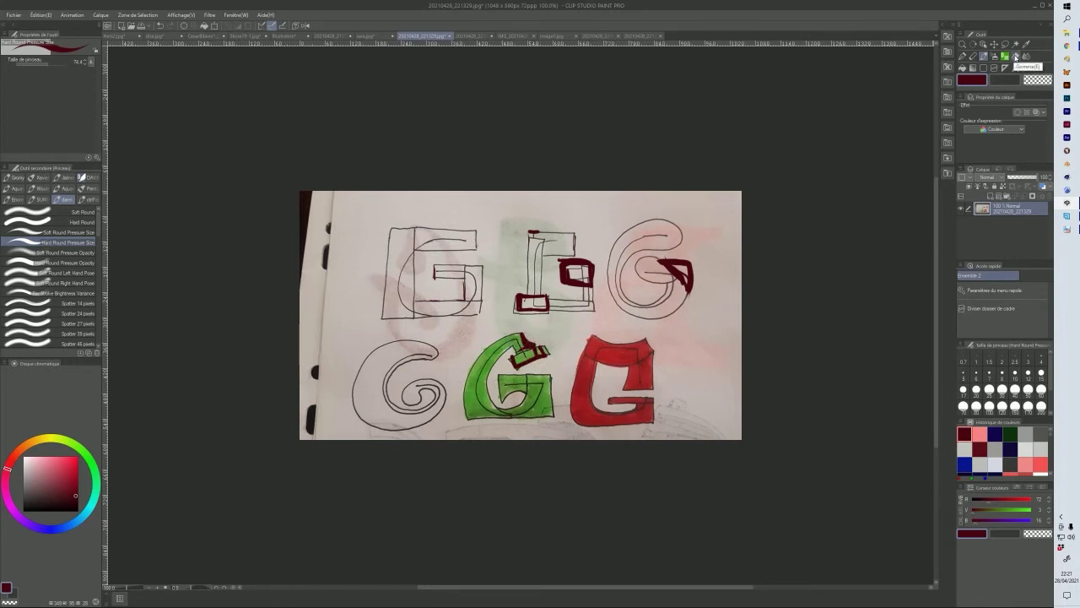
key(ctrl+z)
key(ctrl+z)
key(ctrl+z)
key(ctrl+z)
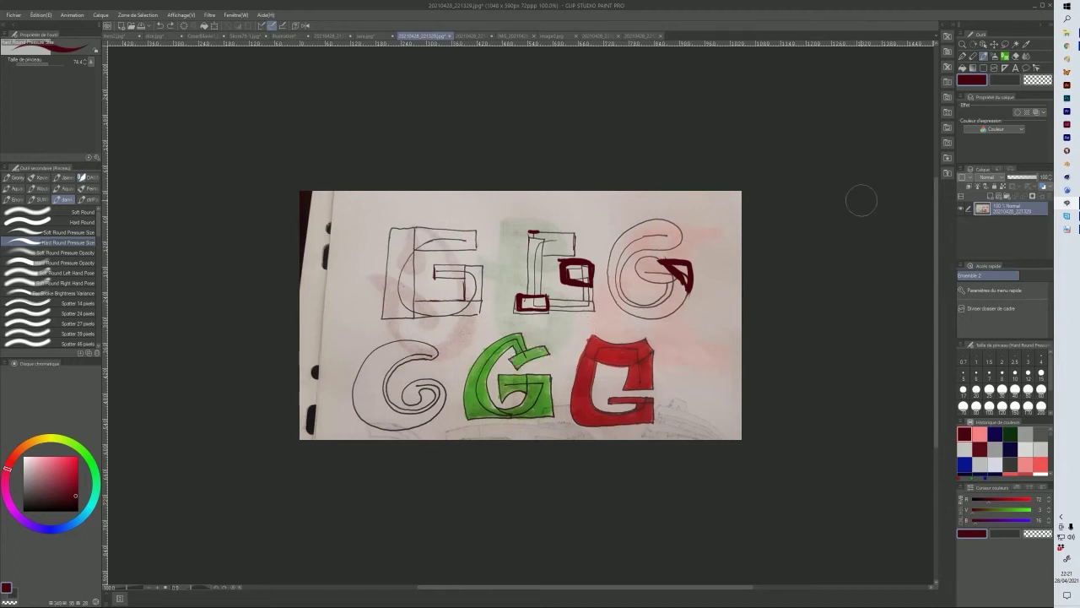
- Add a new layer and paint dark red corrections around the green G's upper arm and along its inner lower curve
click(991, 199)
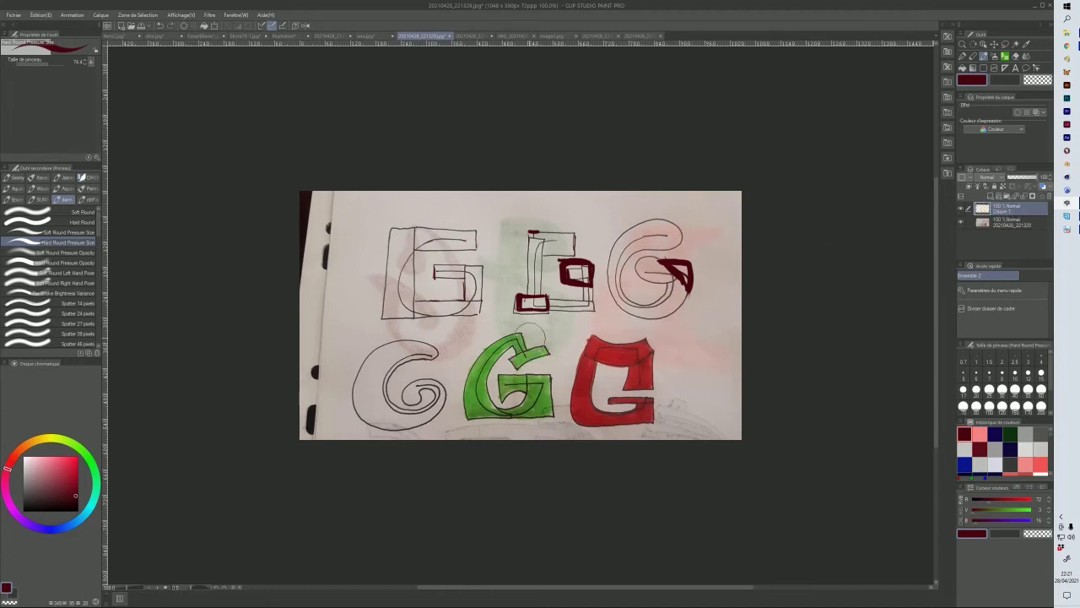
drag(522, 333, 531, 347)
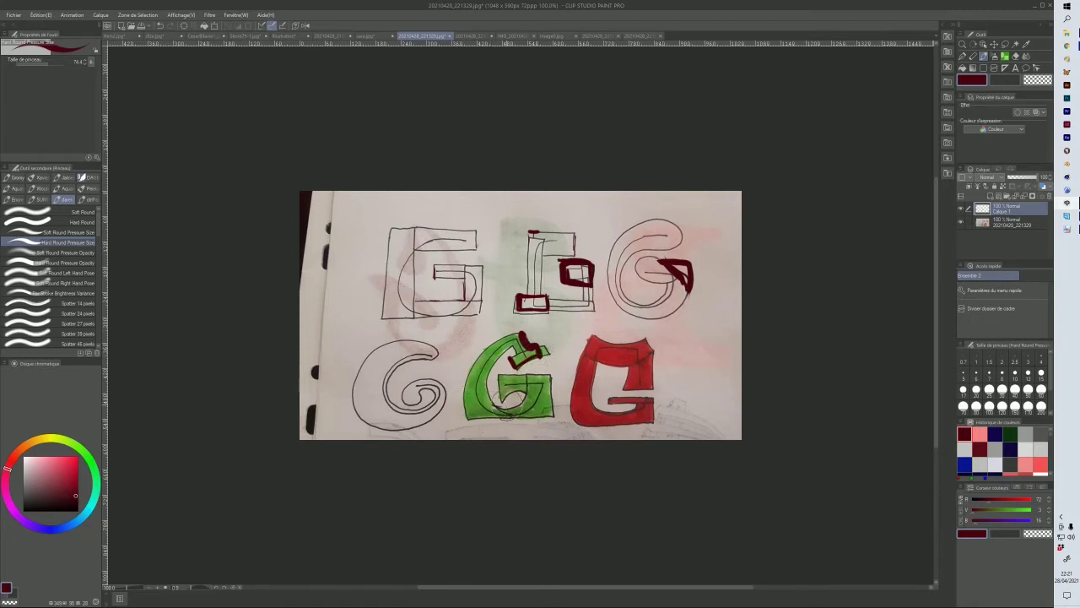
drag(520, 395, 498, 412)
- Redraw the red G's outline in dark red with a bowed back, a pointed upper terminal, a wider base and an extended crossbar
drag(584, 337, 573, 426)
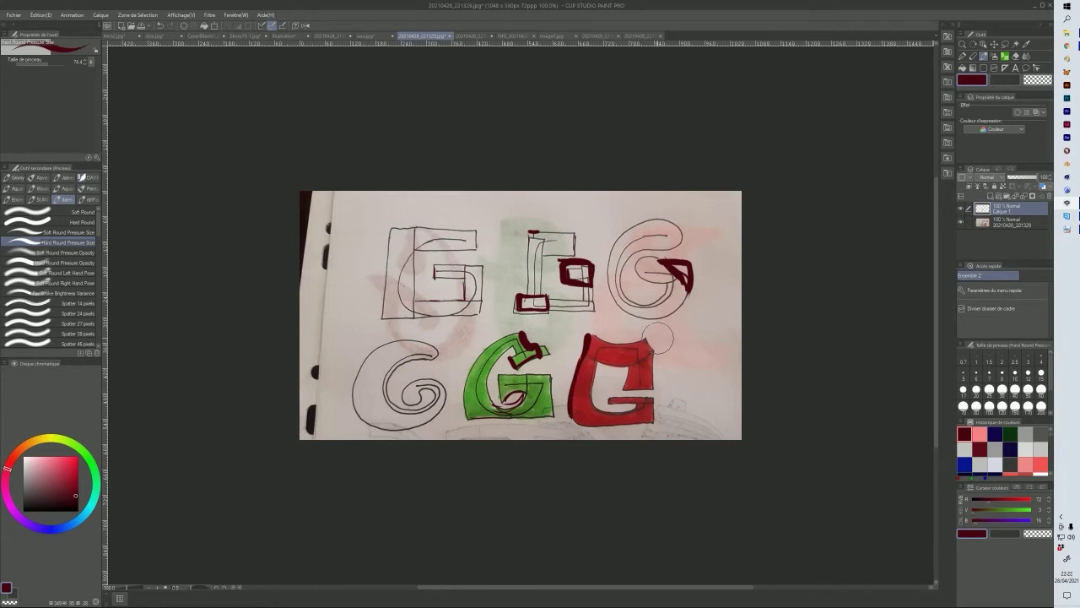
mouse_move(647, 336)
mouse_down()
mouse_move(661, 385)
mouse_move(620, 380)
mouse_move(625, 370)
mouse_move(633, 381)
mouse_move(629, 368)
mouse_move(626, 384)
mouse_move(652, 363)
mouse_up()
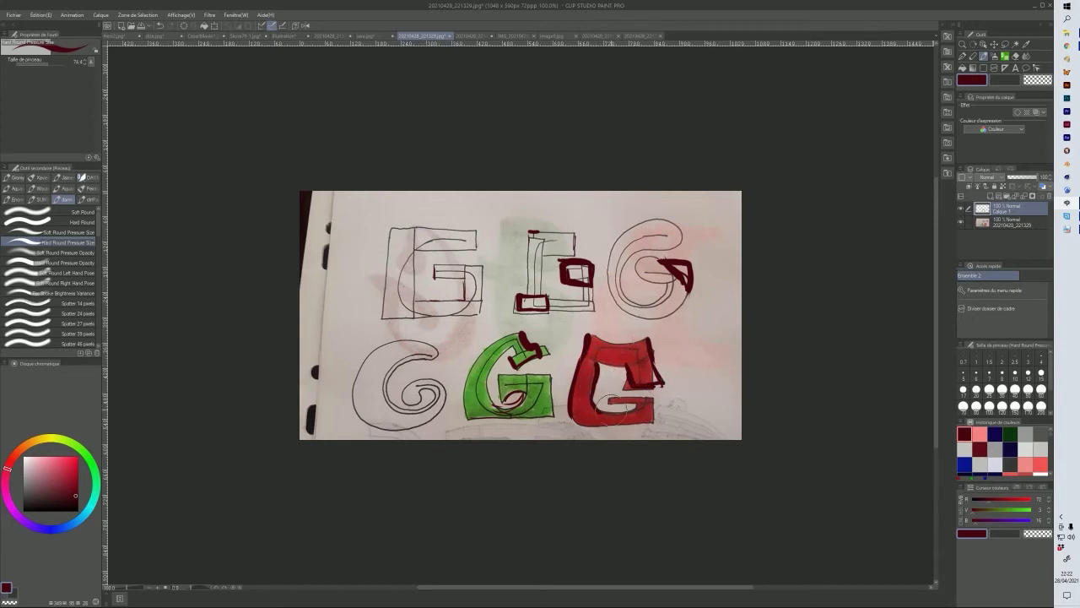
drag(570, 406, 574, 353)
mouse_move(563, 427)
mouse_down()
mouse_move(659, 426)
mouse_move(654, 397)
mouse_move(660, 435)
mouse_move(663, 426)
mouse_up()
mouse_move(611, 396)
mouse_down()
mouse_move(616, 388)
mouse_move(585, 402)
mouse_move(652, 396)
mouse_move(662, 423)
mouse_move(665, 397)
mouse_up()
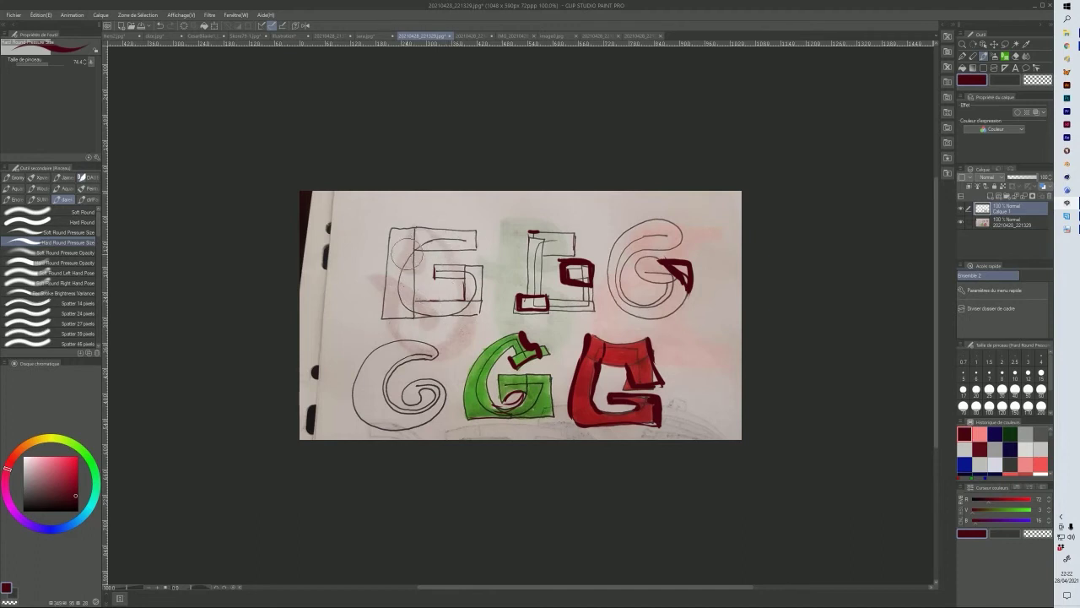
drag(439, 234, 455, 312)
mouse_move(627, 409)
mouse_down()
mouse_move(620, 419)
mouse_move(633, 422)
mouse_move(623, 382)
mouse_up()
- Switch to the green R sheet and redraw the bubble R's counter edge, inner stem edge and diagonal leg with a wider swing in dark red
click(475, 37)
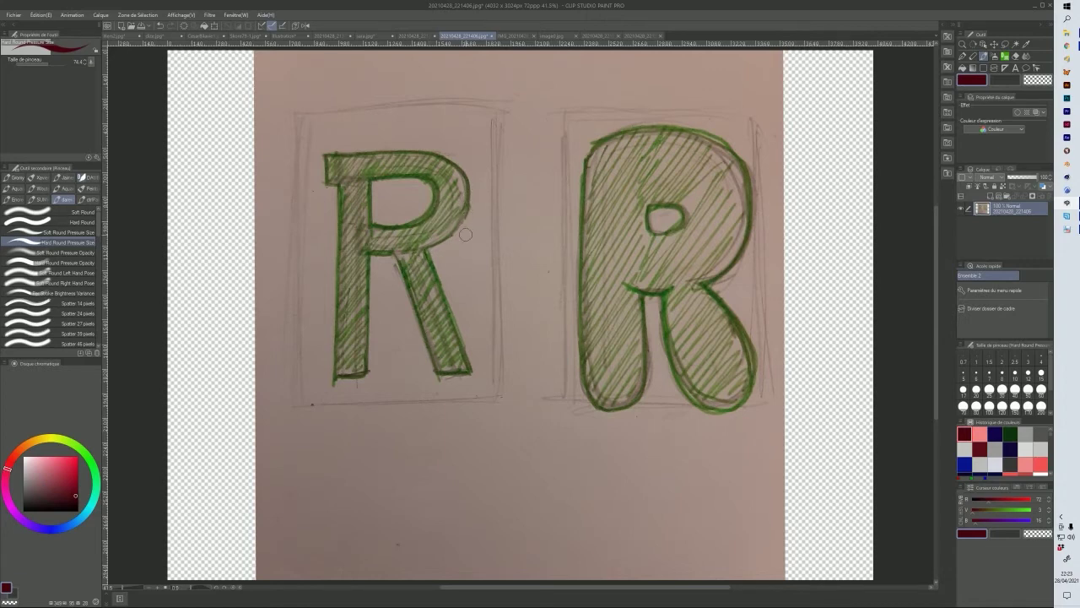
drag(468, 343, 467, 321)
mouse_move(641, 211)
mouse_down()
mouse_move(641, 233)
mouse_move(642, 221)
mouse_up()
drag(640, 285, 644, 348)
mouse_move(643, 292)
mouse_down()
mouse_move(668, 362)
mouse_move(712, 406)
mouse_move(749, 391)
mouse_move(753, 355)
mouse_move(706, 287)
mouse_up()
key(ctrl+z)
key(ctrl+z)
mouse_move(659, 301)
mouse_down()
mouse_move(684, 363)
mouse_move(745, 394)
mouse_move(761, 380)
mouse_move(763, 337)
mouse_move(705, 283)
mouse_up()
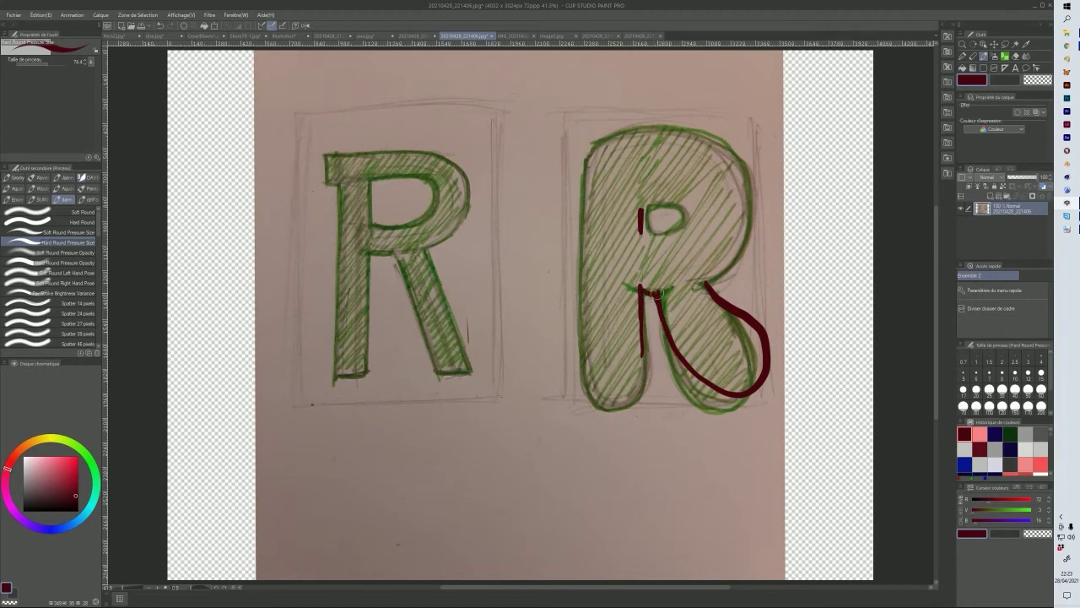
- Join the bubble R's legs at the crotch, flare its stem foot outward and add a rounded serif at its upper corner
drag(643, 288, 665, 291)
mouse_move(643, 350)
mouse_down()
mouse_move(636, 391)
mouse_move(649, 368)
mouse_move(617, 400)
mouse_move(600, 394)
mouse_move(579, 355)
mouse_move(581, 287)
mouse_move(590, 390)
mouse_move(565, 358)
mouse_up()
mouse_move(614, 398)
mouse_down()
mouse_move(569, 376)
mouse_move(562, 312)
mouse_move(584, 216)
mouse_move(586, 253)
mouse_move(588, 208)
mouse_up()
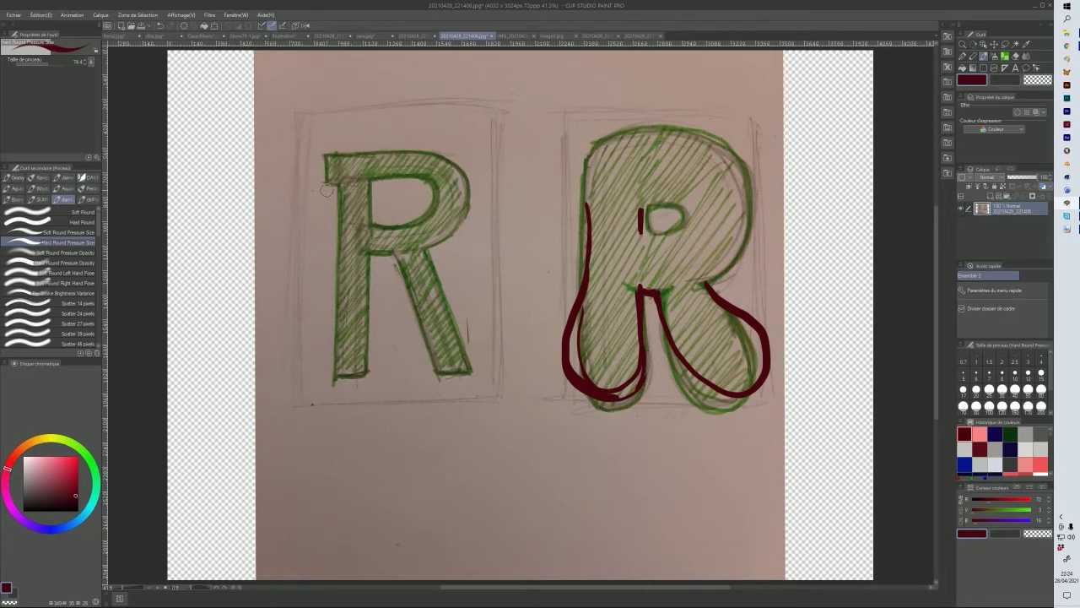
mouse_move(585, 200)
mouse_down()
mouse_move(561, 191)
mouse_move(575, 143)
mouse_move(624, 127)
mouse_move(655, 129)
mouse_up()
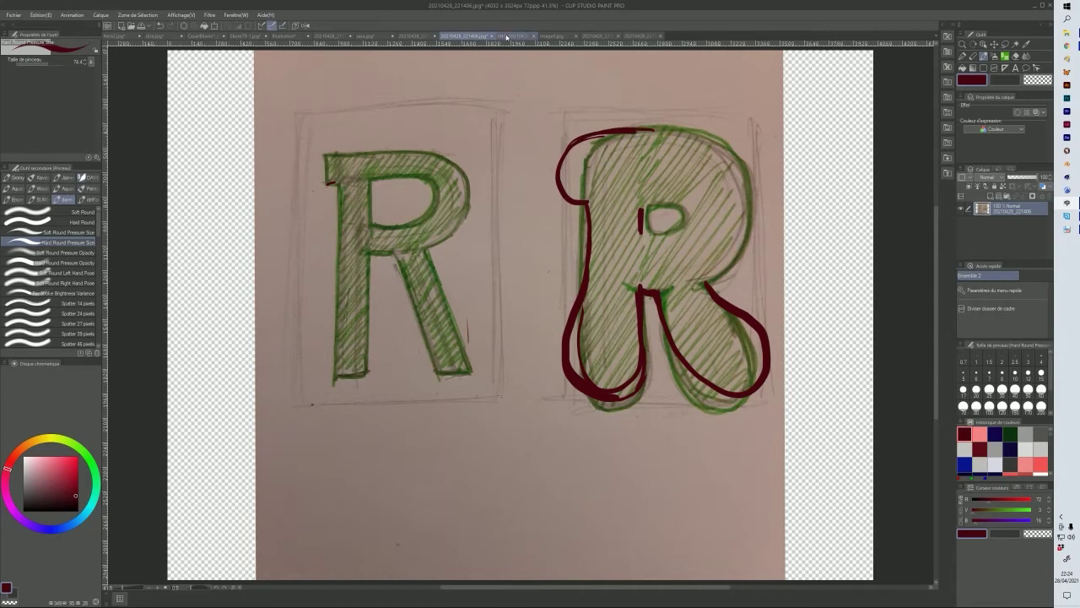
- Switch to the sheet of F letters and redraw the upper arrow F's stem slanted, with a flat base, in dark red
click(508, 34)
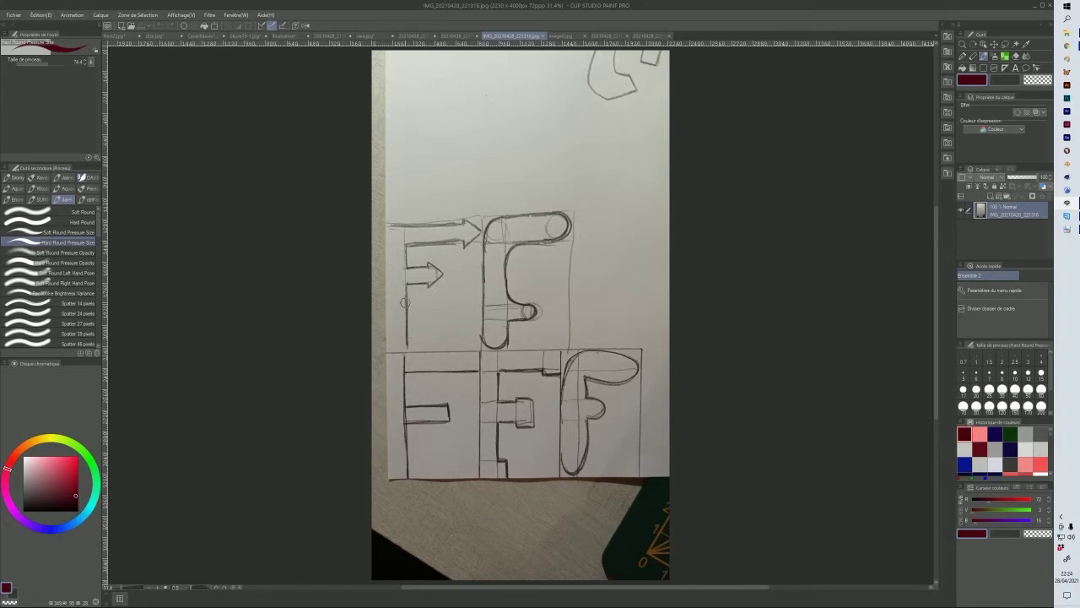
drag(449, 216, 483, 228)
drag(403, 260, 443, 352)
mouse_move(388, 296)
mouse_down()
mouse_move(411, 348)
mouse_move(440, 351)
mouse_up()
mouse_move(387, 300)
mouse_down()
mouse_move(413, 349)
mouse_move(445, 354)
mouse_move(399, 246)
mouse_move(424, 245)
mouse_up()
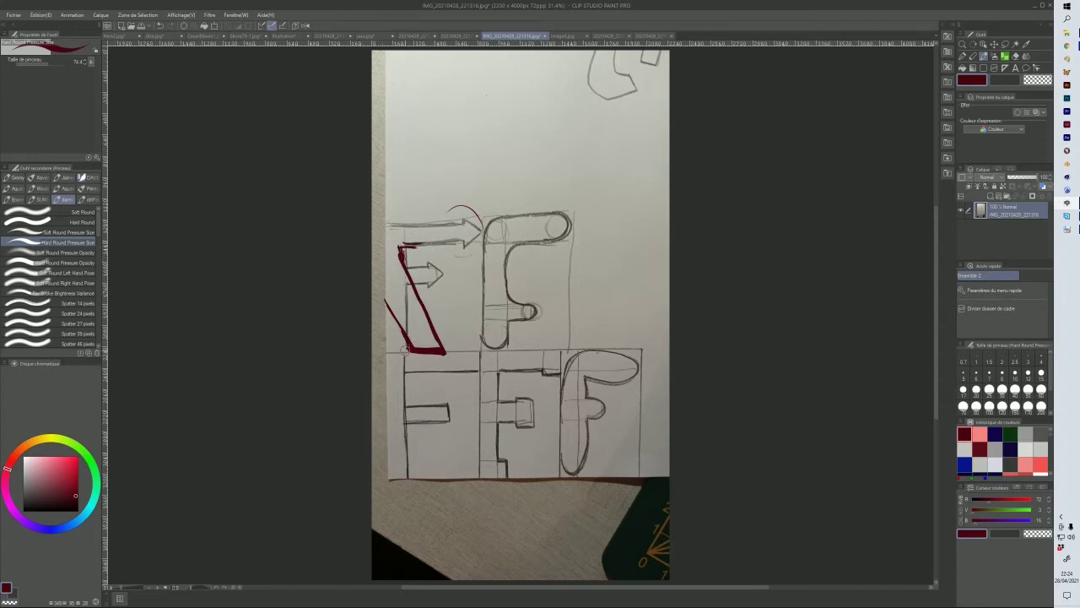
drag(414, 351, 452, 351)
- Outline the upper rounded F's middle arm and foot, and paint a thick bubble outline with an inner skeleton over the lower rounded F
mouse_move(485, 340)
mouse_down()
mouse_move(502, 346)
mouse_move(504, 324)
mouse_up()
mouse_move(534, 301)
mouse_down()
mouse_move(512, 301)
mouse_move(507, 282)
mouse_move(506, 325)
mouse_move(484, 341)
mouse_up()
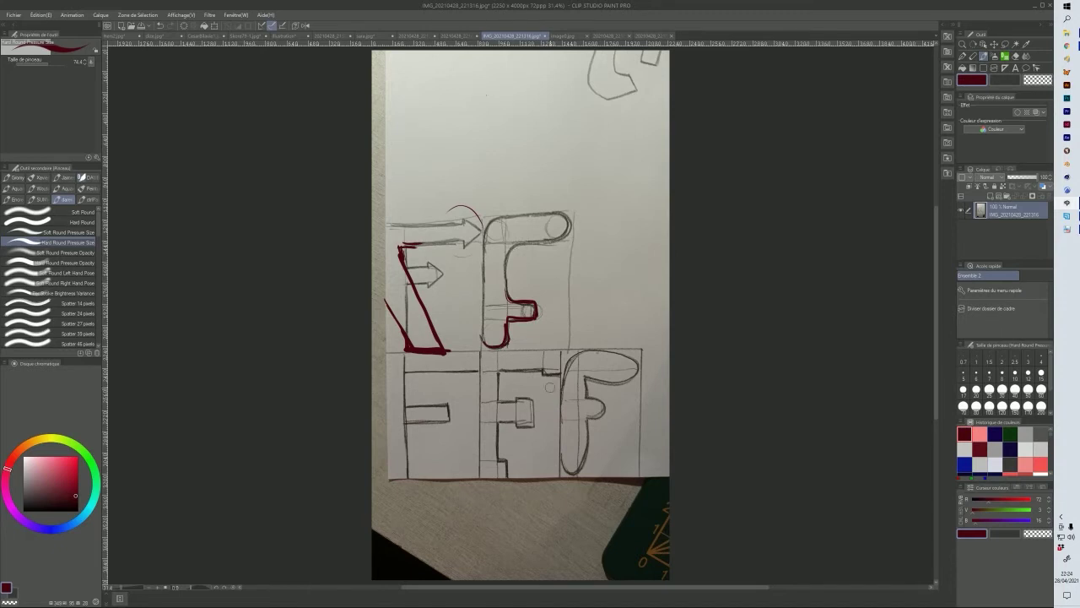
mouse_move(584, 378)
mouse_down()
mouse_move(613, 459)
mouse_move(593, 477)
mouse_move(578, 473)
mouse_move(558, 421)
mouse_move(559, 438)
mouse_move(570, 359)
mouse_move(562, 368)
mouse_move(569, 349)
mouse_move(592, 347)
mouse_move(578, 345)
mouse_move(644, 359)
mouse_up()
mouse_move(625, 389)
mouse_down()
mouse_move(588, 380)
mouse_move(618, 413)
mouse_move(590, 419)
mouse_up()
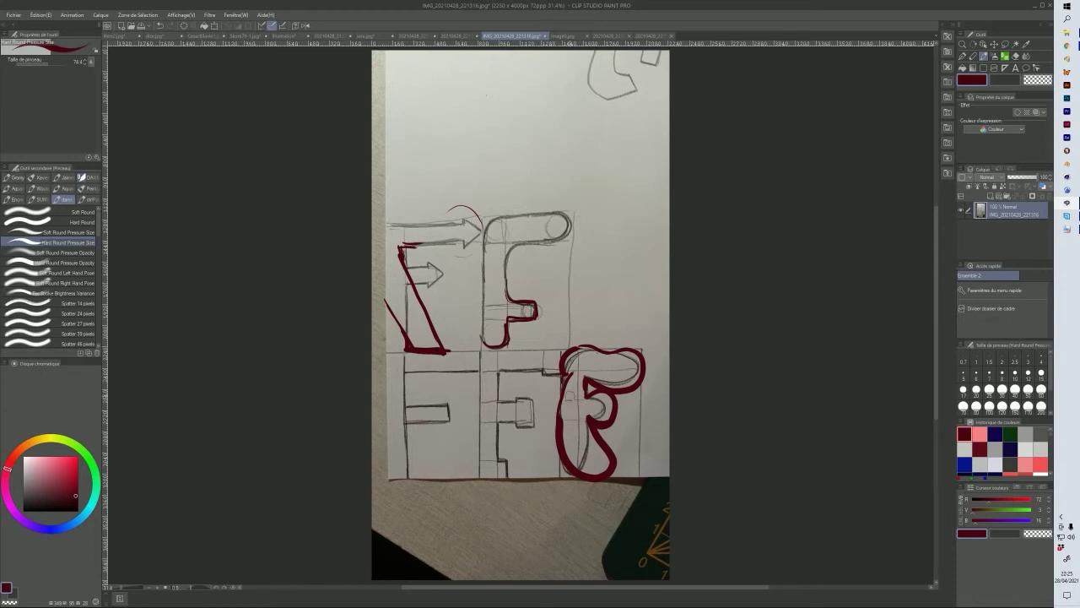
mouse_move(582, 364)
mouse_down()
mouse_move(568, 417)
mouse_move(586, 463)
mouse_up()
drag(566, 409, 595, 407)
drag(576, 368, 622, 367)
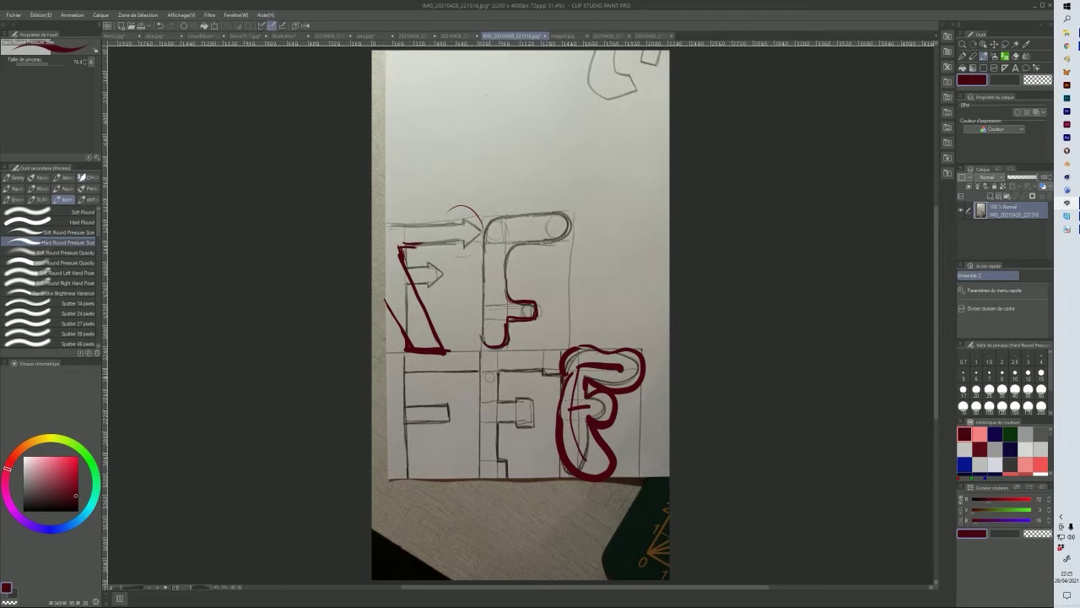
- Redraw the lower middle block F's stem, middle arm and stepped foot serif in dark red
drag(480, 393, 475, 455)
drag(473, 462, 470, 479)
drag(498, 374, 500, 396)
mouse_move(499, 452)
mouse_down()
mouse_move(501, 419)
mouse_move(521, 411)
mouse_move(516, 390)
mouse_move(529, 391)
mouse_move(526, 421)
mouse_move(502, 430)
mouse_move(503, 458)
mouse_up()
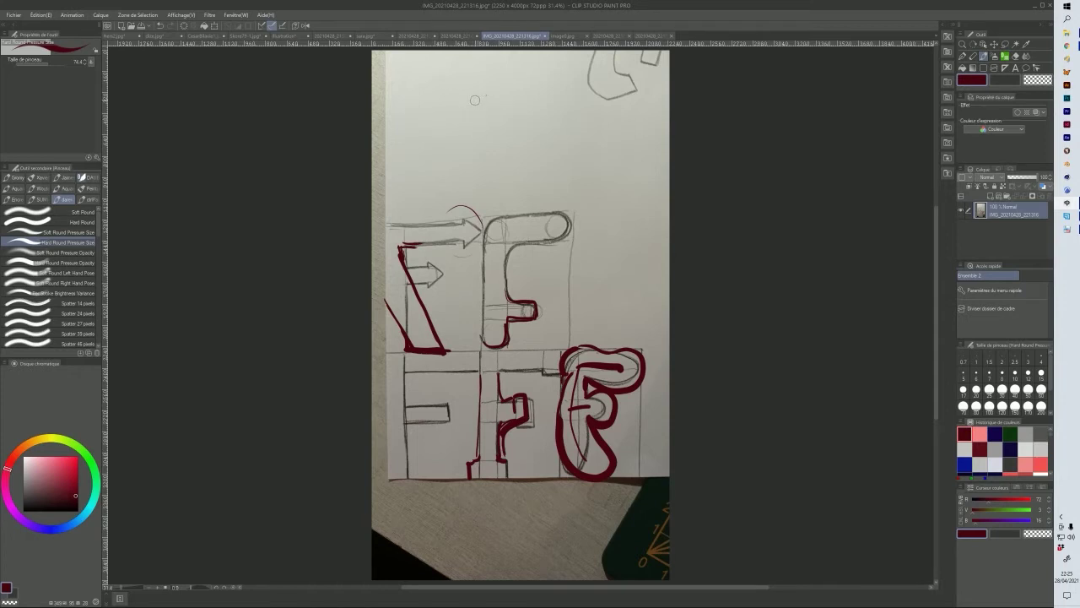
- Sketch a block T from two rectangles in the empty area above the F letters
mouse_move(473, 106)
mouse_down()
mouse_move(476, 181)
mouse_move(504, 183)
mouse_move(501, 108)
mouse_move(471, 181)
mouse_up()
key(ctrl+z)
key(ctrl+z)
key(ctrl+z)
key(ctrl+z)
mouse_move(484, 116)
mouse_down()
mouse_move(484, 180)
mouse_move(504, 177)
mouse_move(504, 113)
mouse_move(483, 120)
mouse_move(521, 120)
mouse_up()
key(ctrl+z)
mouse_move(460, 104)
mouse_down()
mouse_move(460, 122)
mouse_move(535, 102)
mouse_move(516, 121)
mouse_move(458, 125)
mouse_move(460, 100)
mouse_move(535, 96)
mouse_move(481, 176)
mouse_move(505, 178)
mouse_move(506, 115)
mouse_move(540, 125)
mouse_move(509, 101)
mouse_up()
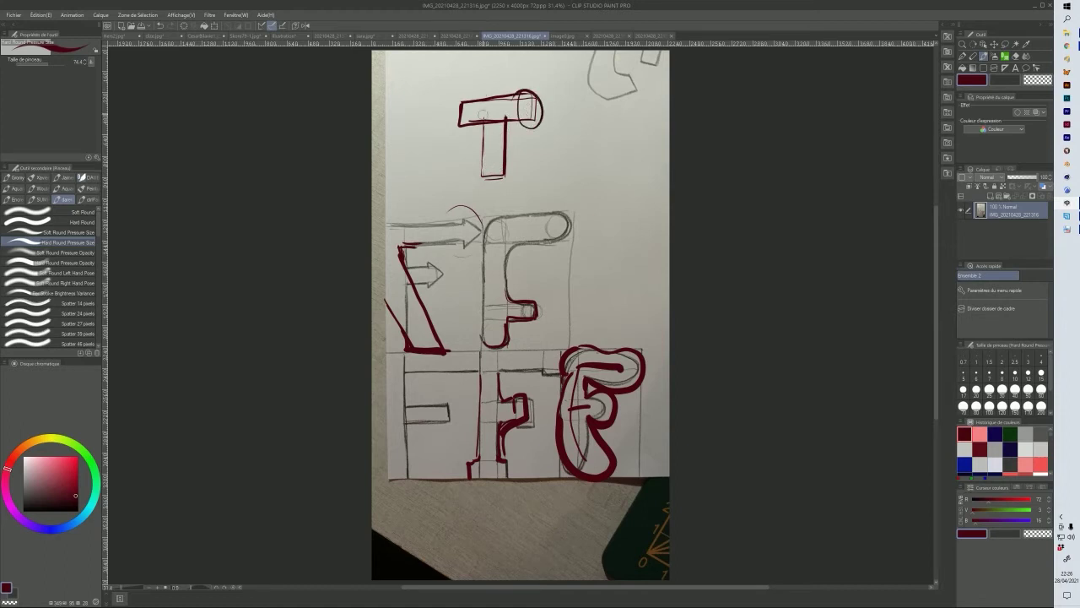
- Undo the circle at the T bar's end, flare the T's stem towards its base and thicken the bar's outline
key(ctrl+z)
mouse_move(481, 123)
mouse_down()
mouse_move(474, 177)
mouse_move(515, 175)
mouse_up()
mouse_move(506, 118)
mouse_down()
mouse_move(530, 177)
mouse_move(463, 179)
mouse_move(488, 118)
mouse_move(470, 159)
mouse_up()
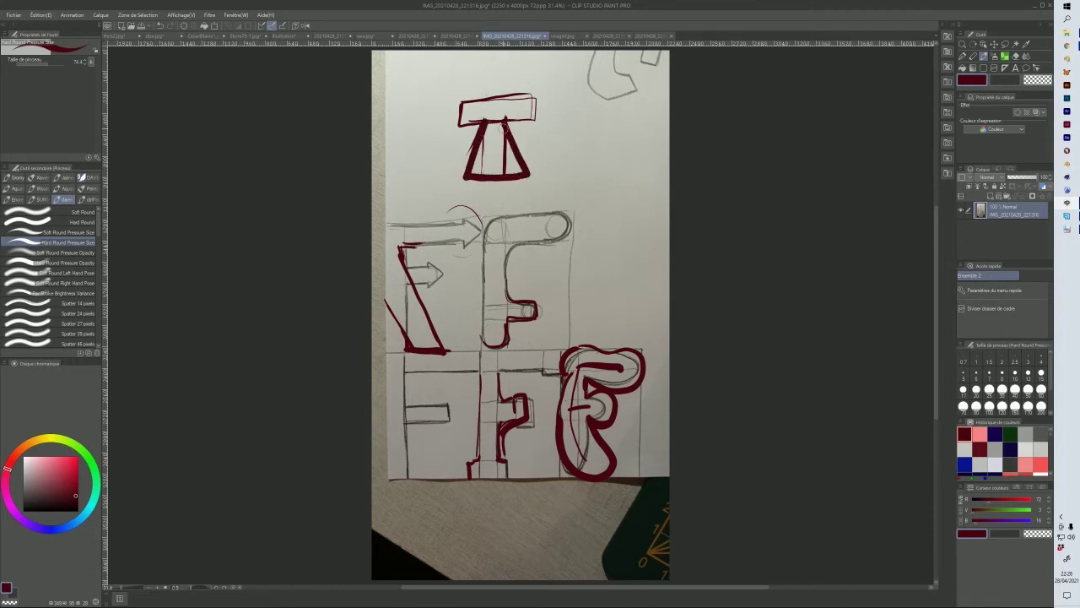
mouse_move(498, 119)
mouse_down()
mouse_move(538, 119)
mouse_move(537, 93)
mouse_up()
mouse_move(460, 128)
mouse_down()
mouse_move(461, 94)
mouse_move(481, 91)
mouse_move(537, 89)
mouse_move(532, 116)
mouse_up()
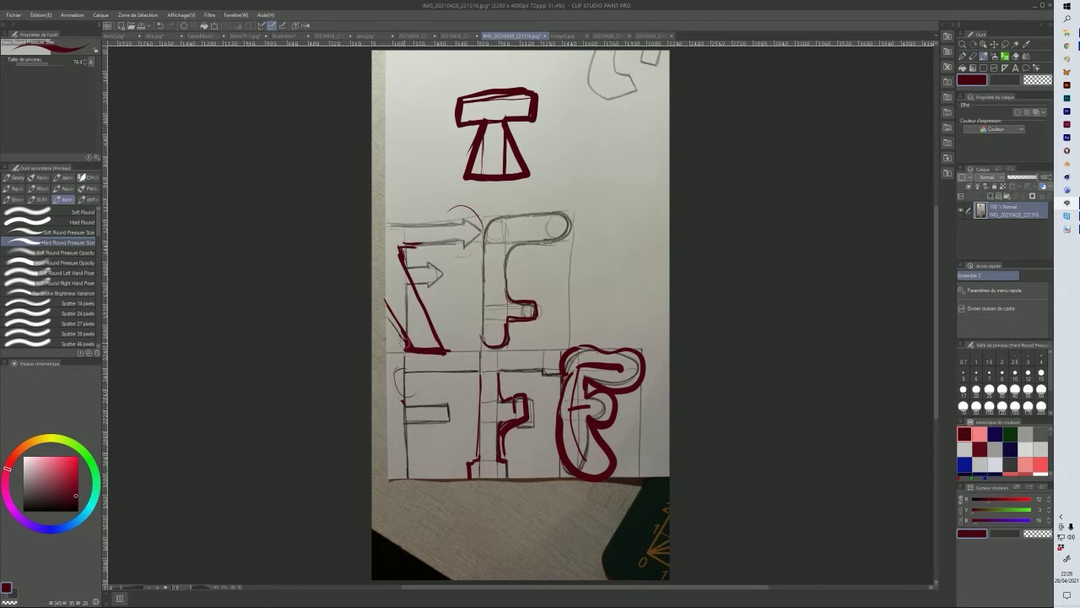
- Extend the upper arrow F's slanted stem outward up to its top bar, and outline its middle arrow in dark red
drag(406, 346, 377, 302)
mouse_move(414, 226)
mouse_down()
mouse_move(373, 229)
mouse_move(380, 291)
mouse_move(408, 348)
mouse_up()
mouse_move(408, 272)
mouse_down()
mouse_move(428, 269)
mouse_move(438, 290)
mouse_move(431, 269)
mouse_move(439, 291)
mouse_move(449, 284)
mouse_up()
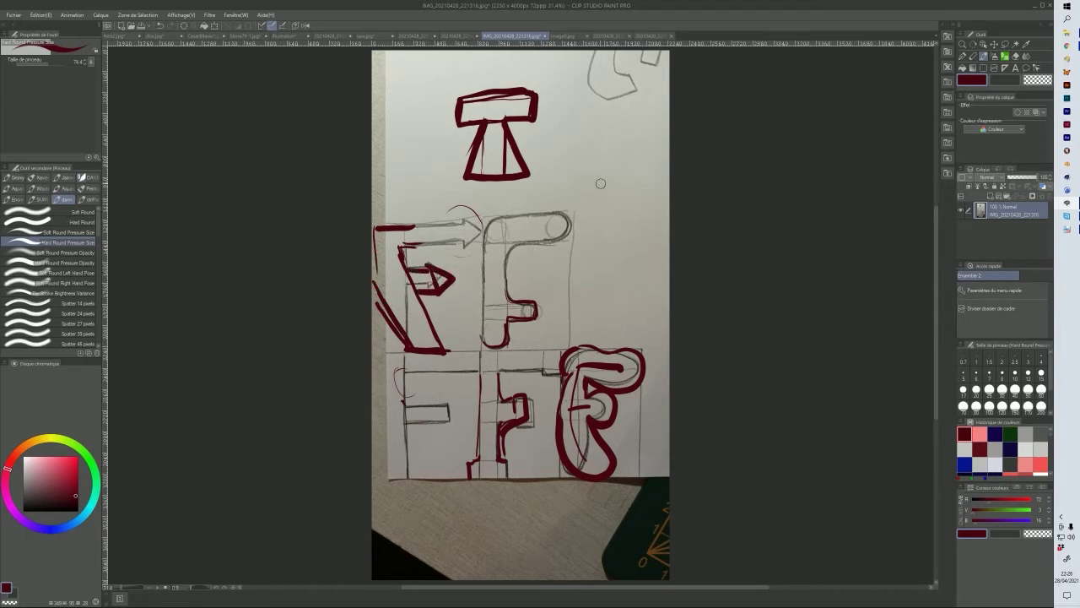
- Paint a second, tilted T with a slanted bar and a flared stem beside the first T, and mark where bar and stem overlap
drag(583, 140, 613, 194)
mouse_move(600, 133)
mouse_down()
mouse_move(648, 175)
mouse_move(613, 193)
mouse_up()
mouse_move(559, 137)
mouse_down()
mouse_move(628, 116)
mouse_move(567, 108)
mouse_move(637, 101)
mouse_move(630, 117)
mouse_up()
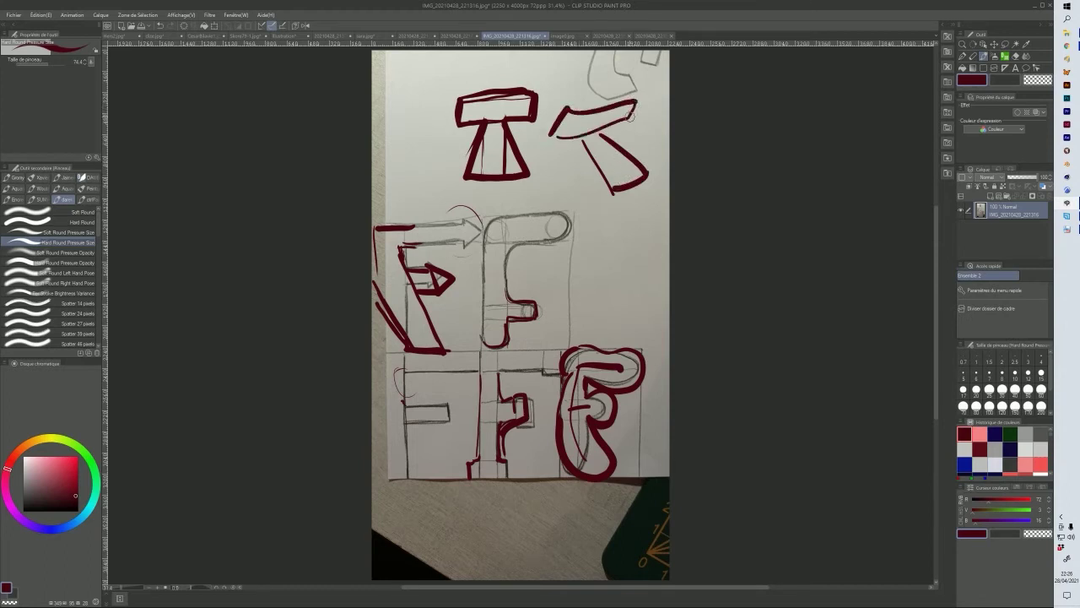
mouse_move(580, 143)
mouse_down()
mouse_move(597, 103)
mouse_move(601, 133)
mouse_move(631, 160)
mouse_move(581, 144)
mouse_up()
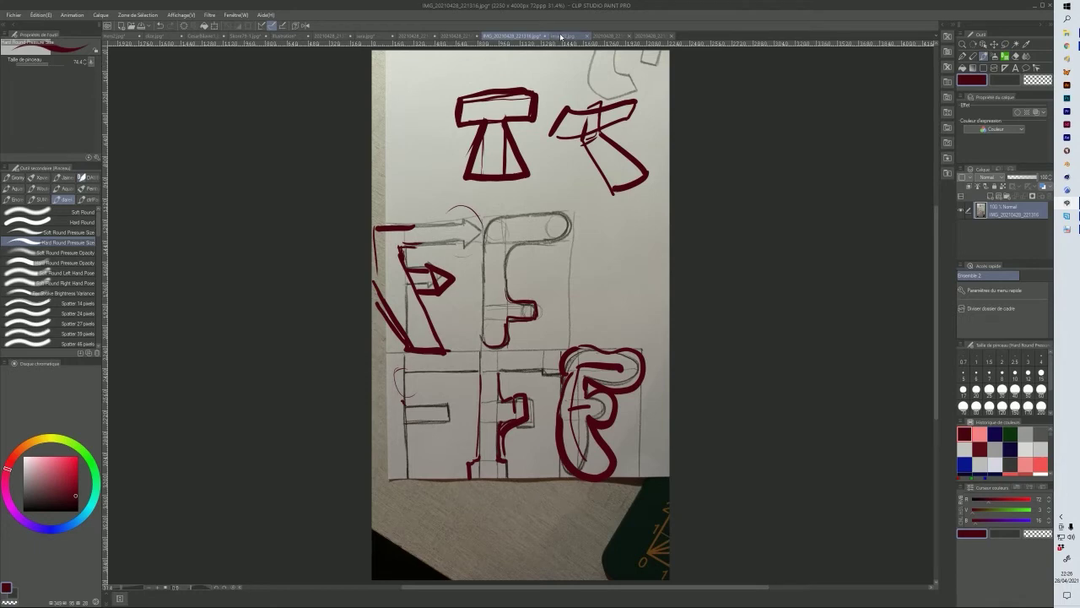
- Switch to the sheet of U letters and mark the first U's base bar and far stem in dark red, undoing the extra stem strokes
click(559, 38)
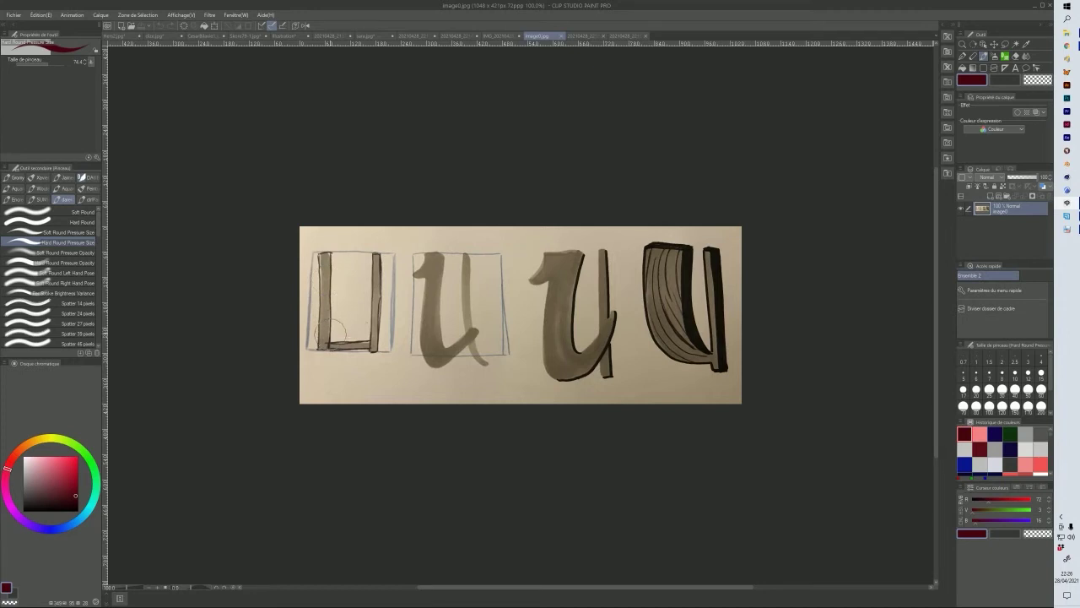
mouse_move(327, 338)
mouse_down()
mouse_move(338, 340)
mouse_move(327, 332)
mouse_up()
click(353, 344)
mouse_move(322, 334)
mouse_down()
mouse_move(371, 336)
mouse_move(371, 310)
mouse_up()
drag(380, 255, 381, 268)
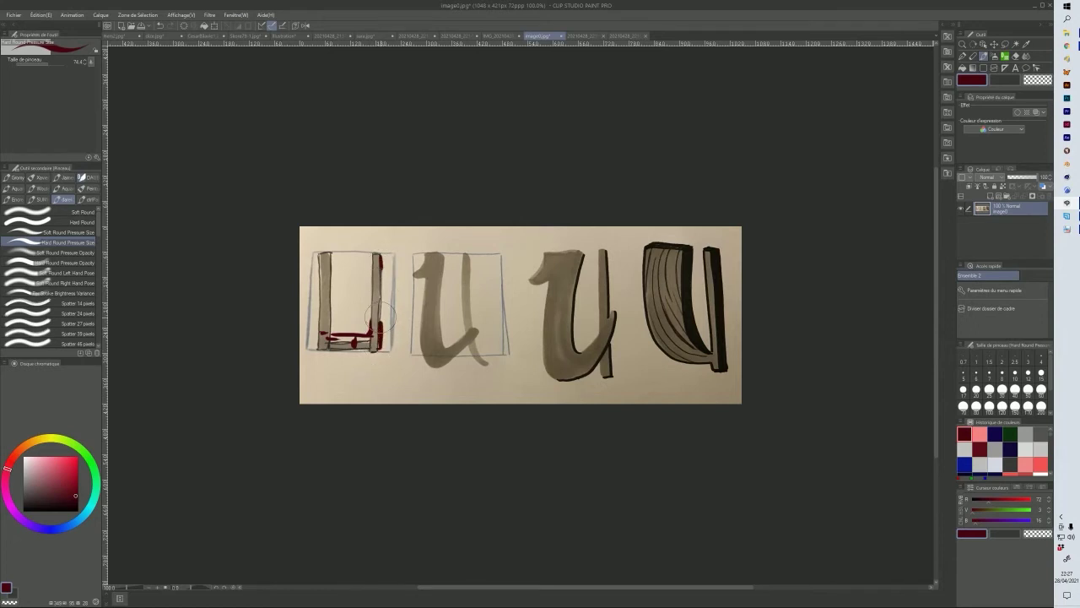
drag(380, 347, 380, 266)
key(ctrl+z)
drag(391, 255, 387, 346)
key(ctrl+z)
- Paint dark red serifs on the second U's two stem tops and tail, and thicken its lower curve
click(420, 276)
mouse_move(414, 271)
mouse_down()
mouse_move(427, 249)
mouse_move(425, 275)
mouse_move(433, 253)
mouse_move(460, 260)
mouse_move(448, 267)
mouse_move(449, 257)
mouse_move(445, 284)
mouse_move(447, 269)
mouse_move(458, 345)
mouse_move(420, 342)
mouse_move(425, 360)
mouse_move(439, 361)
mouse_move(423, 355)
mouse_move(497, 359)
mouse_up()
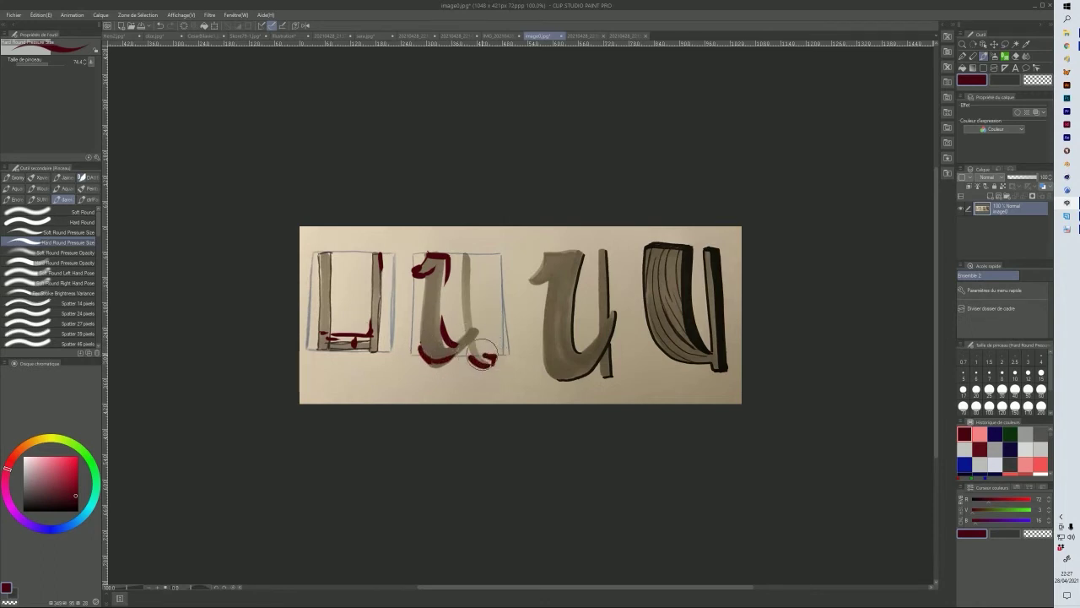
mouse_move(471, 279)
mouse_down()
mouse_move(484, 249)
mouse_move(467, 252)
mouse_move(461, 278)
mouse_up()
key(ctrl+z)
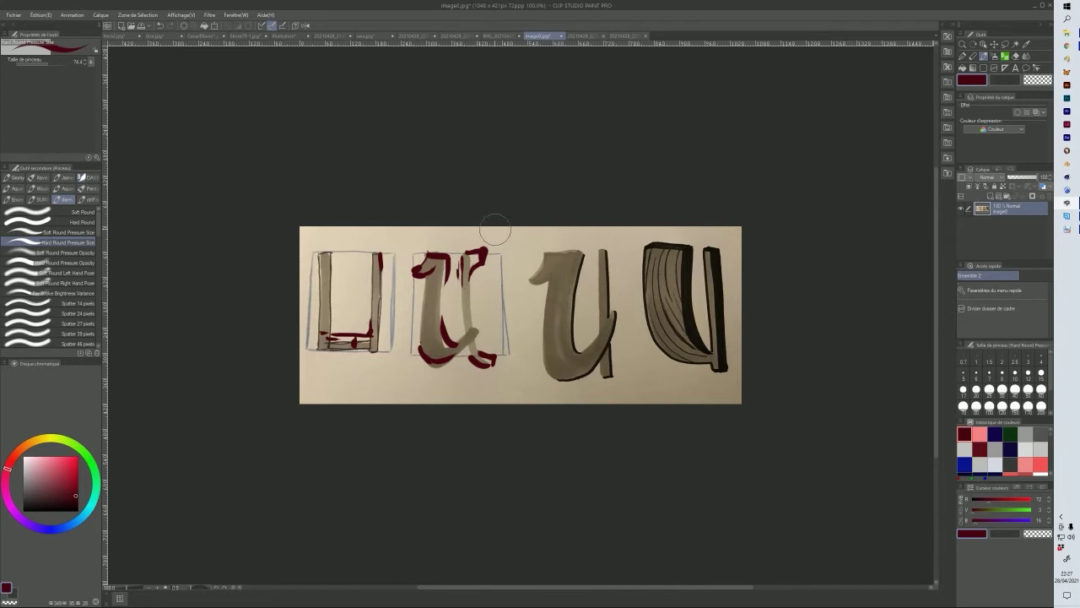
scroll(507, 306, up, 1)
scroll(507, 304, up, 4)
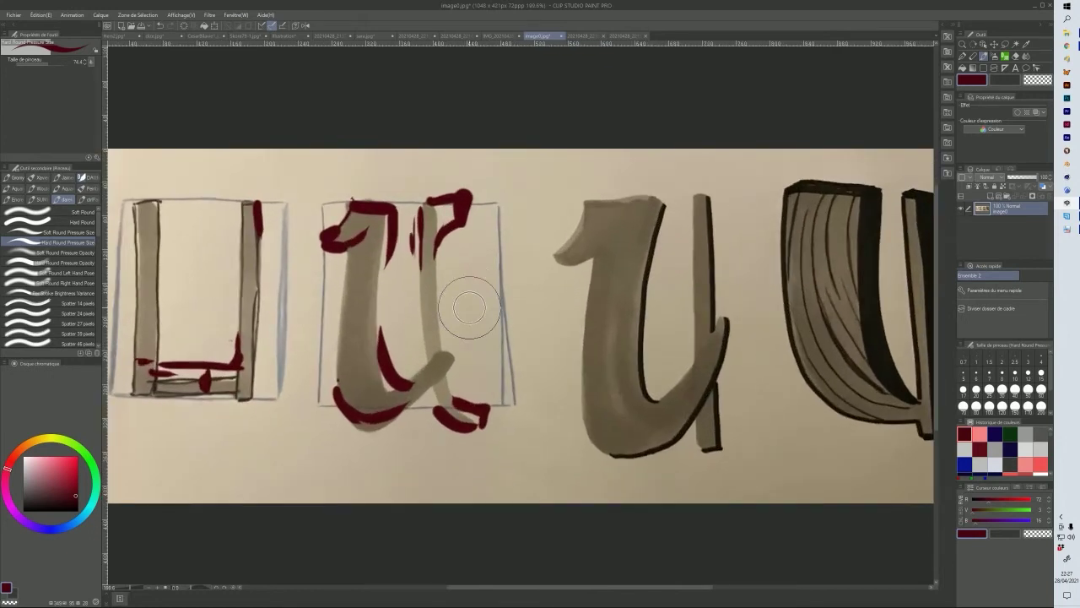
- Reduce the brush size and outline the second U's far stem and lower curve with thin dark red lines
ctrl+alt+drag(412, 353, 415, 336)
key(ctrl+z)
key(ctrl+z)
key(ctrl+z)
key(ctrl+z)
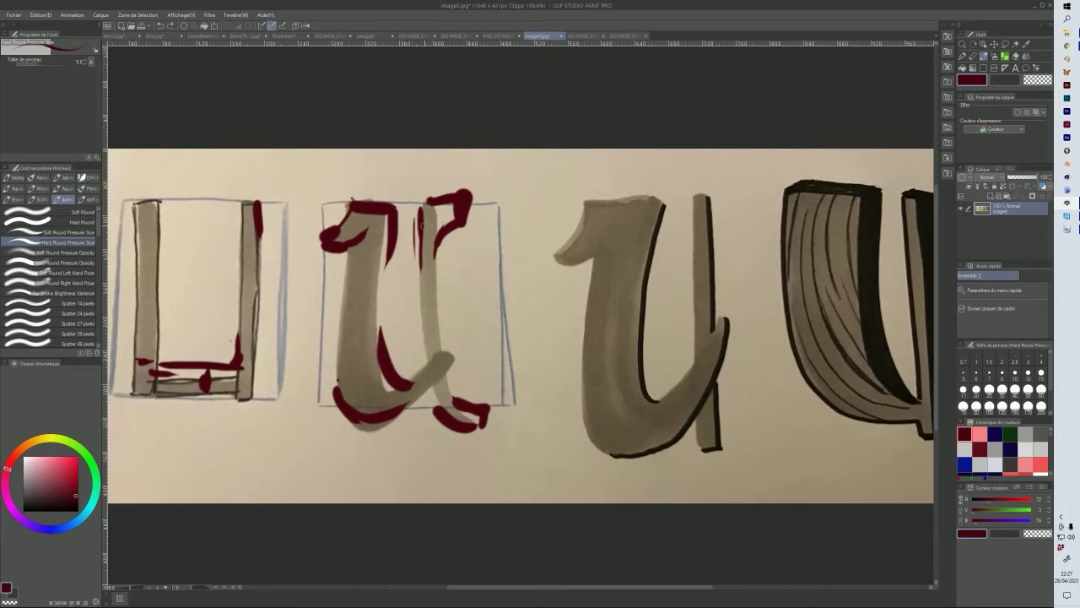
drag(416, 205, 414, 250)
mouse_move(414, 210)
mouse_down()
mouse_move(419, 344)
mouse_move(443, 410)
mouse_up()
mouse_move(439, 233)
mouse_down()
mouse_move(452, 392)
mouse_move(445, 340)
mouse_move(460, 365)
mouse_move(426, 404)
mouse_move(380, 424)
mouse_move(346, 411)
mouse_move(338, 315)
mouse_up()
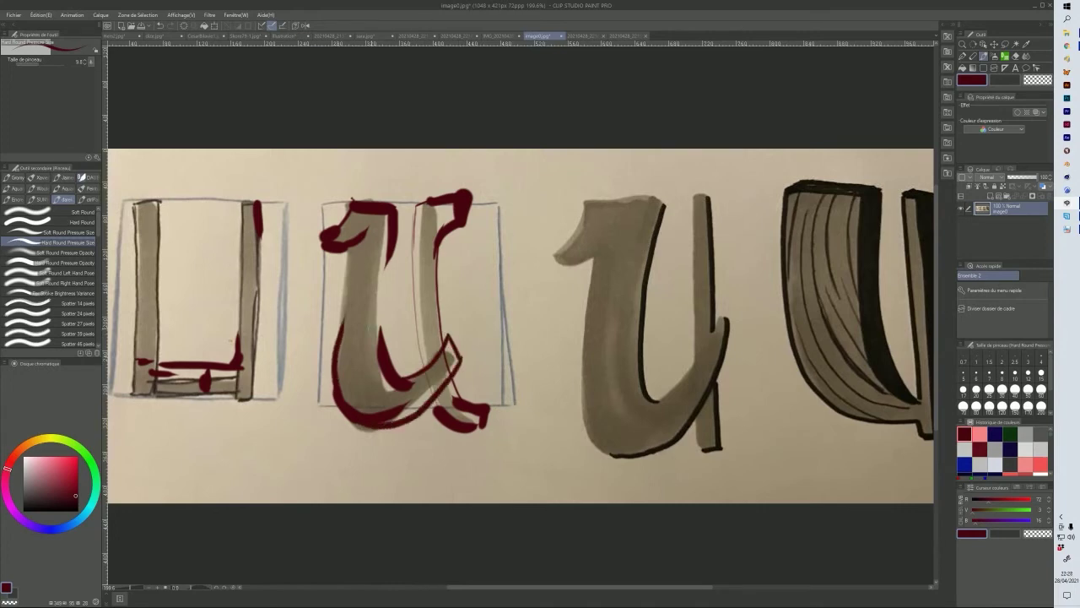
- Undo the last outer curve stroke on the second U and redraw its main stem and tail outline in dark red
key(ctrl+z)
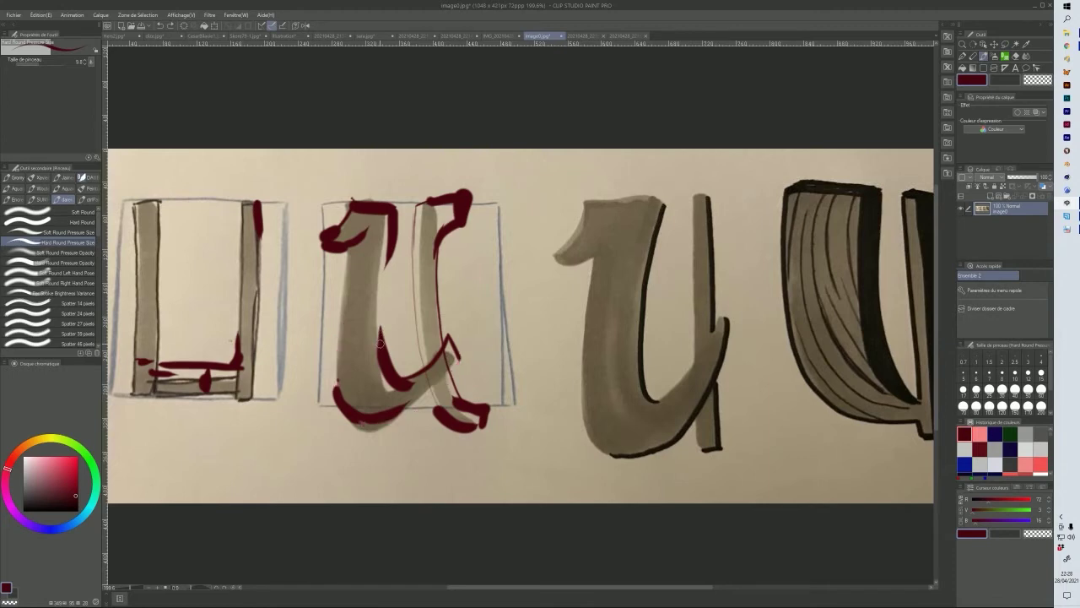
mouse_move(379, 324)
mouse_down()
mouse_move(398, 230)
mouse_move(393, 252)
mouse_move(391, 209)
mouse_move(381, 268)
mouse_move(346, 279)
mouse_move(352, 236)
mouse_move(331, 339)
mouse_move(335, 382)
mouse_move(364, 409)
mouse_move(348, 384)
mouse_move(337, 392)
mouse_move(357, 415)
mouse_move(393, 413)
mouse_move(430, 382)
mouse_up()
mouse_move(451, 348)
mouse_down()
mouse_move(457, 365)
mouse_move(437, 356)
mouse_up()
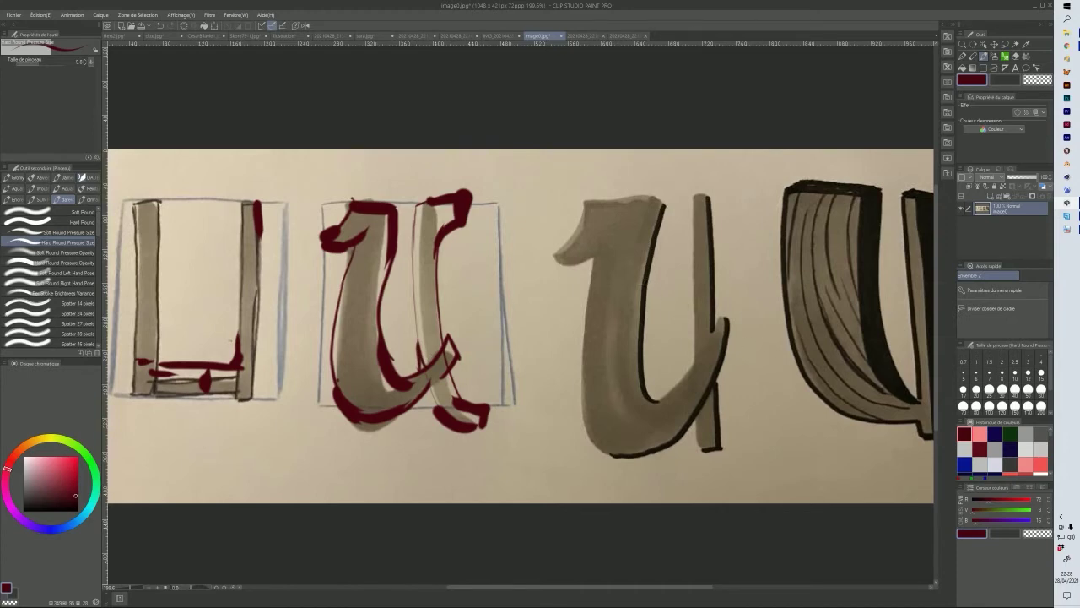
- Mark the third U's inner curve and redraw the last U's outer curve wider in dark red, with a small demonstration U between them
drag(589, 593, 686, 603)
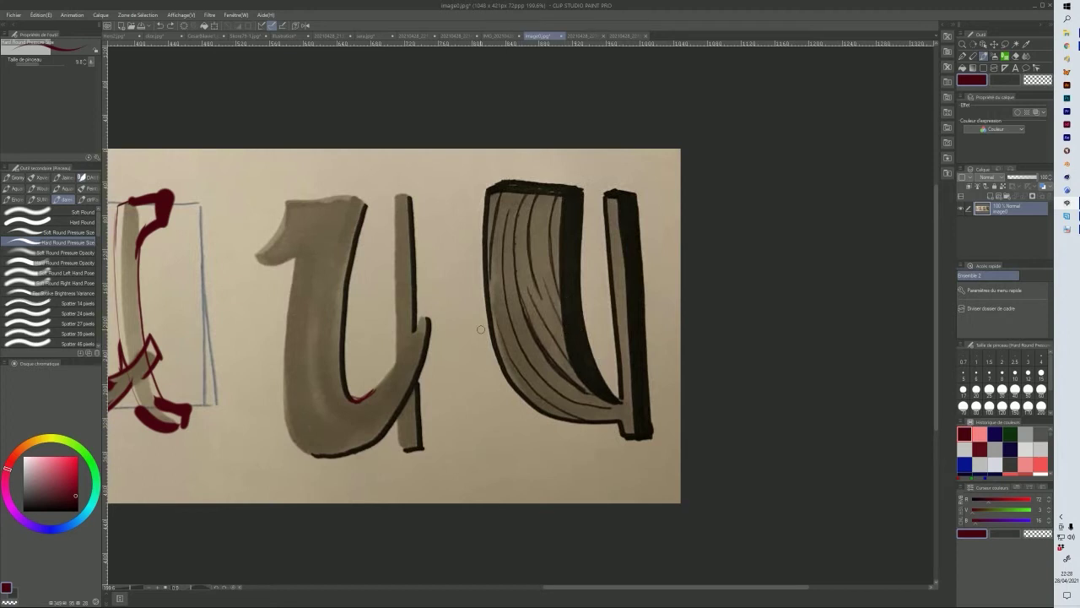
mouse_move(484, 293)
mouse_down()
mouse_move(491, 416)
mouse_move(508, 437)
mouse_move(552, 442)
mouse_move(599, 421)
mouse_move(564, 444)
mouse_move(612, 419)
mouse_move(548, 440)
mouse_up()
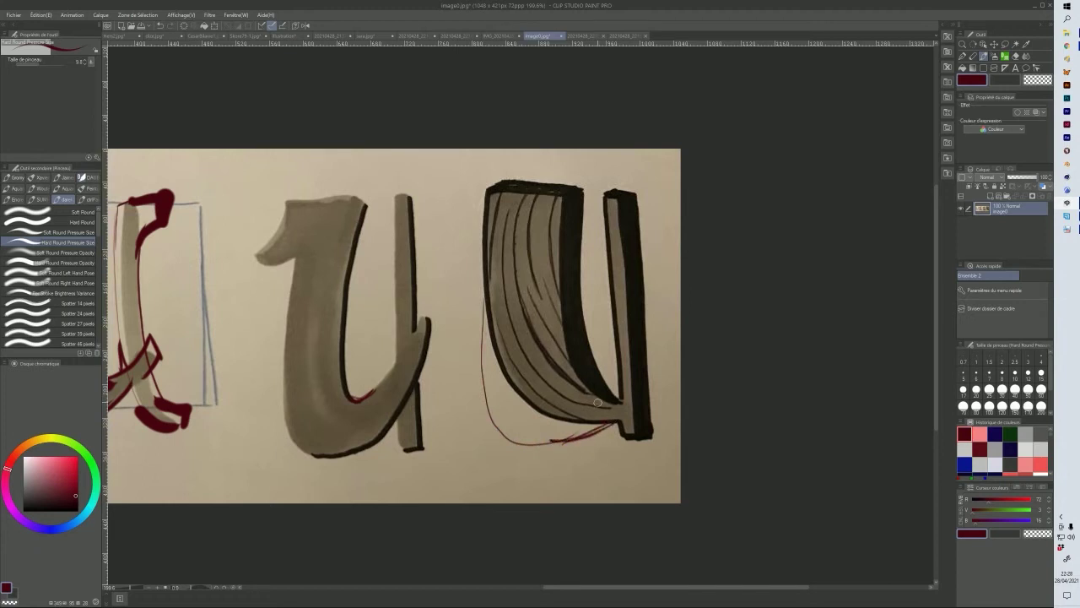
mouse_move(443, 414)
mouse_down()
mouse_move(444, 461)
mouse_move(467, 478)
mouse_move(471, 451)
mouse_move(475, 491)
mouse_move(462, 495)
mouse_move(444, 467)
mouse_move(471, 482)
mouse_move(447, 473)
mouse_move(440, 426)
mouse_up()
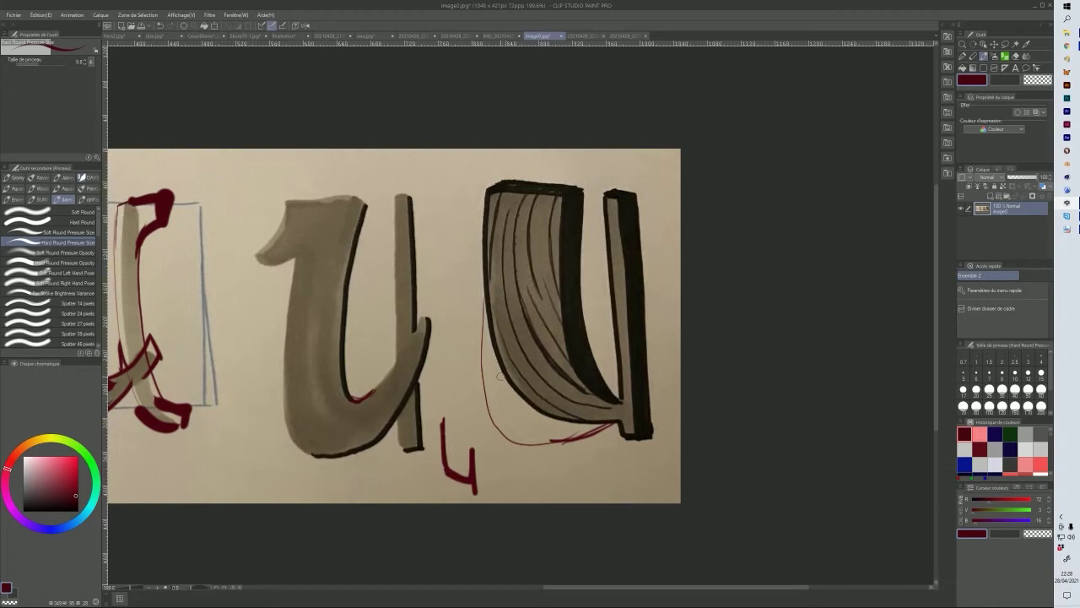
mouse_move(488, 216)
mouse_down()
mouse_move(472, 372)
mouse_move(487, 420)
mouse_move(510, 439)
mouse_move(557, 445)
mouse_move(613, 424)
mouse_move(573, 442)
mouse_move(518, 441)
mouse_move(481, 407)
mouse_move(469, 367)
mouse_up()
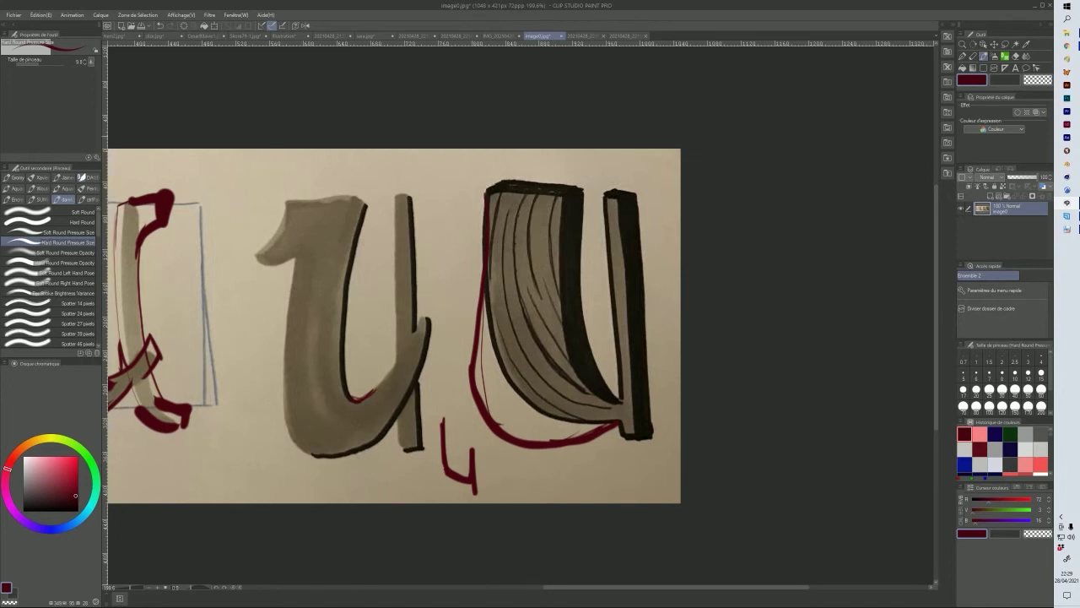
- Switch to the sheet of A letters, 20210428_221814, and enlarge it
click(1067, 46)
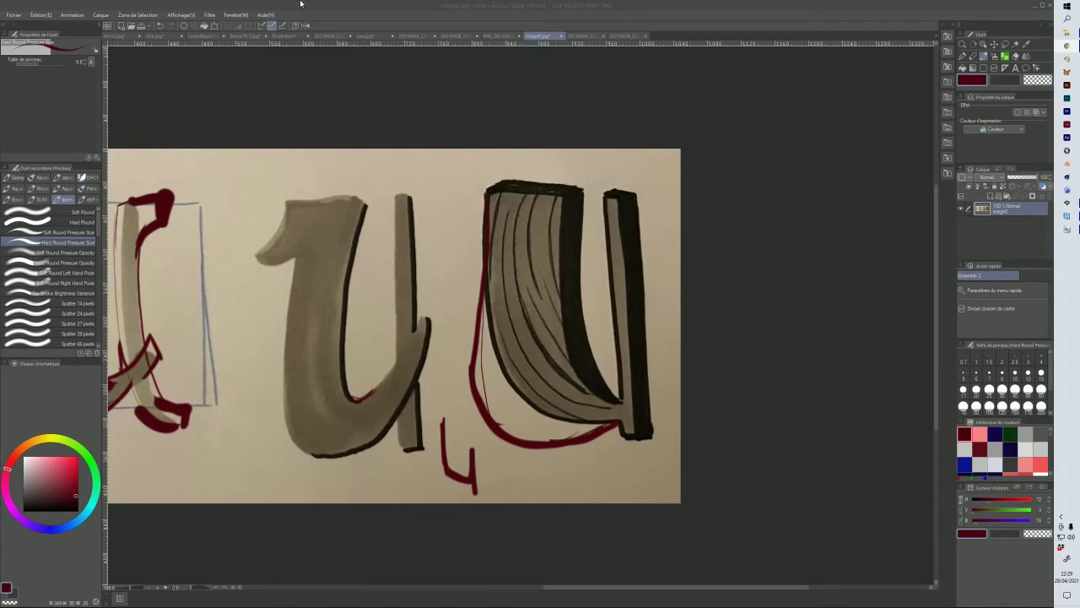
click(584, 36)
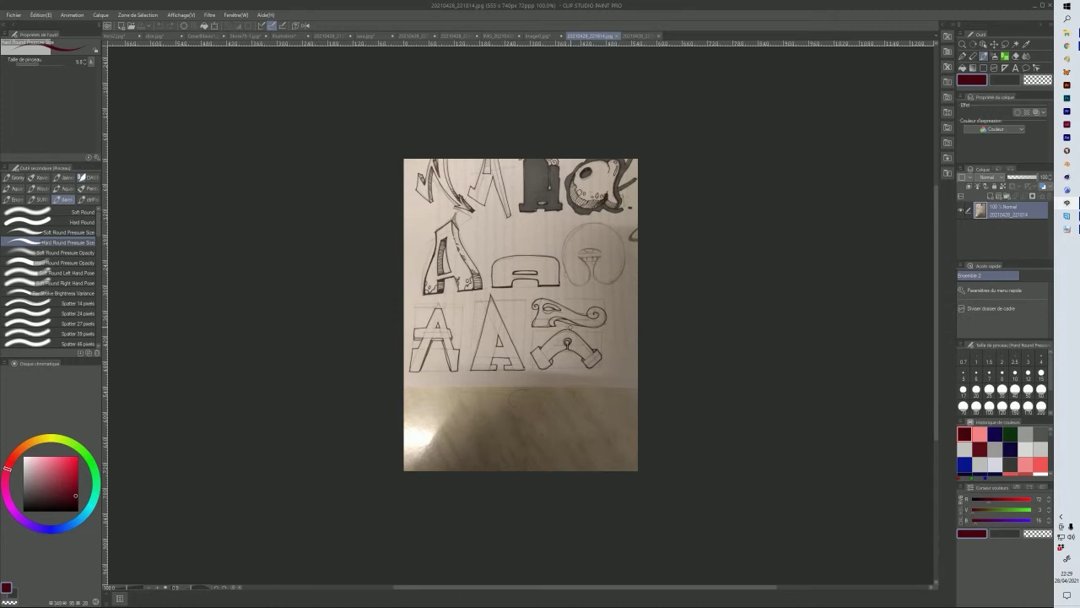
scroll(581, 343, up, 3)
scroll(581, 344, up, 1)
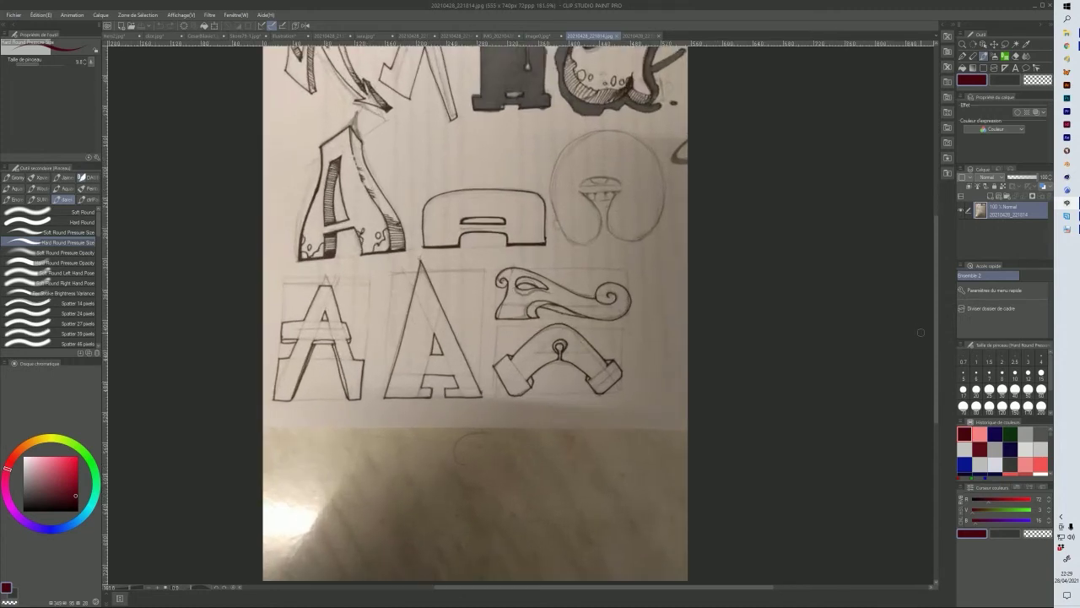
drag(937, 380, 927, 345)
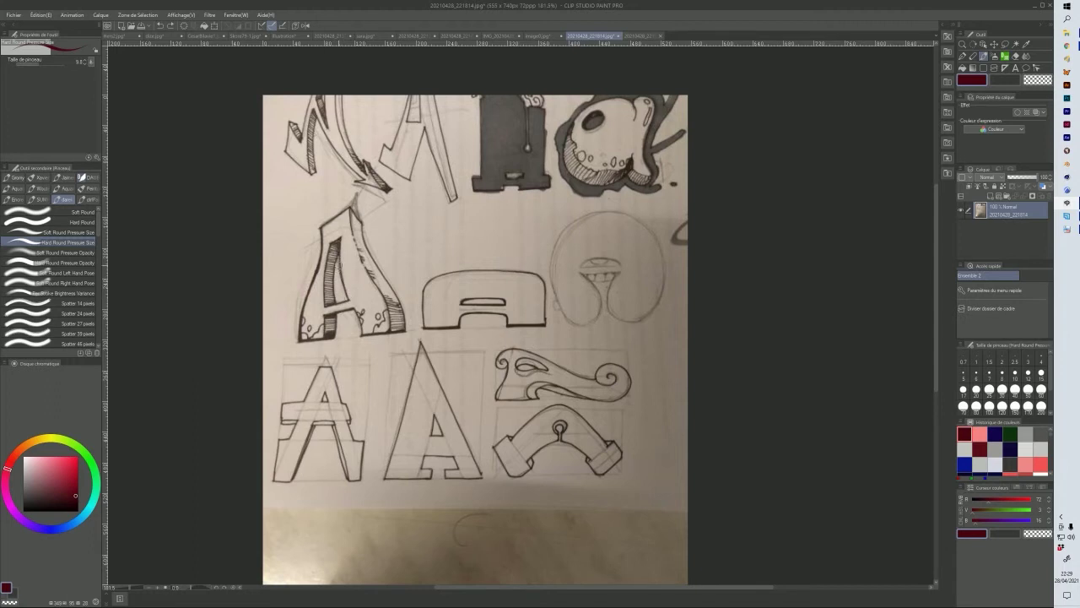
- Try dark red strokes on the hatched A's far leg, undo them, and erase the tip of its inner triangle
drag(376, 283, 351, 211)
key(ctrl+z)
drag(371, 280, 359, 222)
key(ctrl+z)
click(1005, 57)
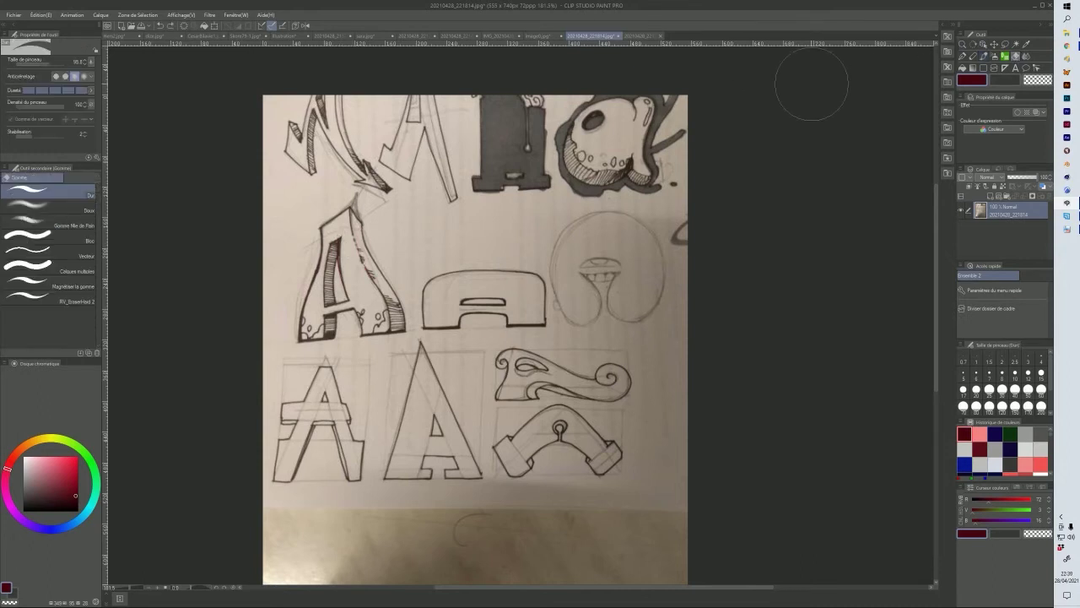
mouse_move(361, 302)
ctrl+alt+mouse_down()
mouse_move(356, 272)
mouse_move(359, 292)
ctrl+alt+mouse_up()
drag(339, 238, 344, 253)
- Pick the paper colour from the hatched A and paint over the erased tip of its inner triangle
click(1027, 44)
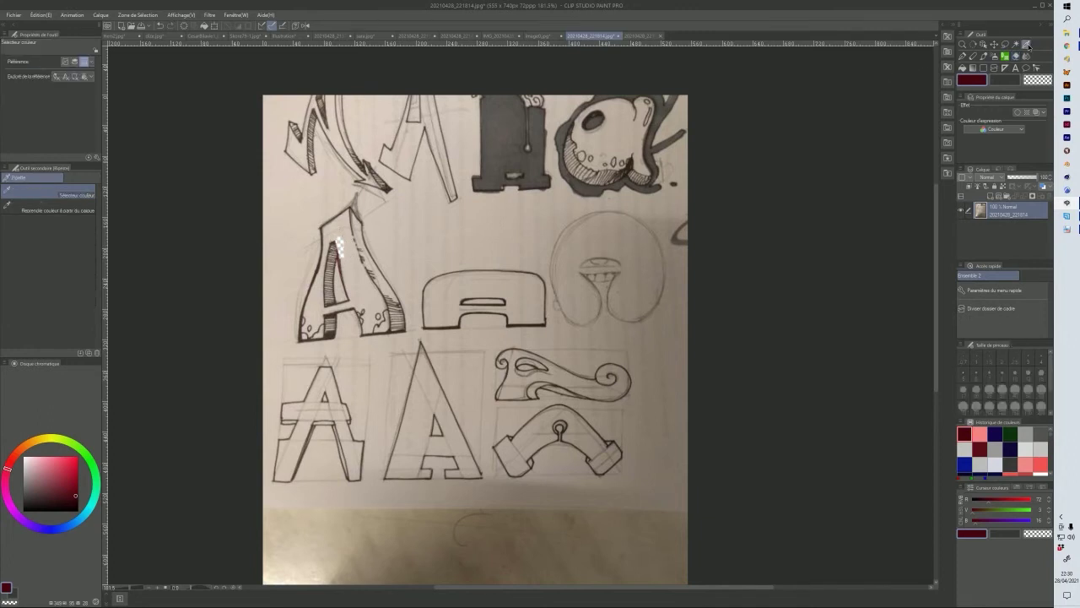
click(373, 248)
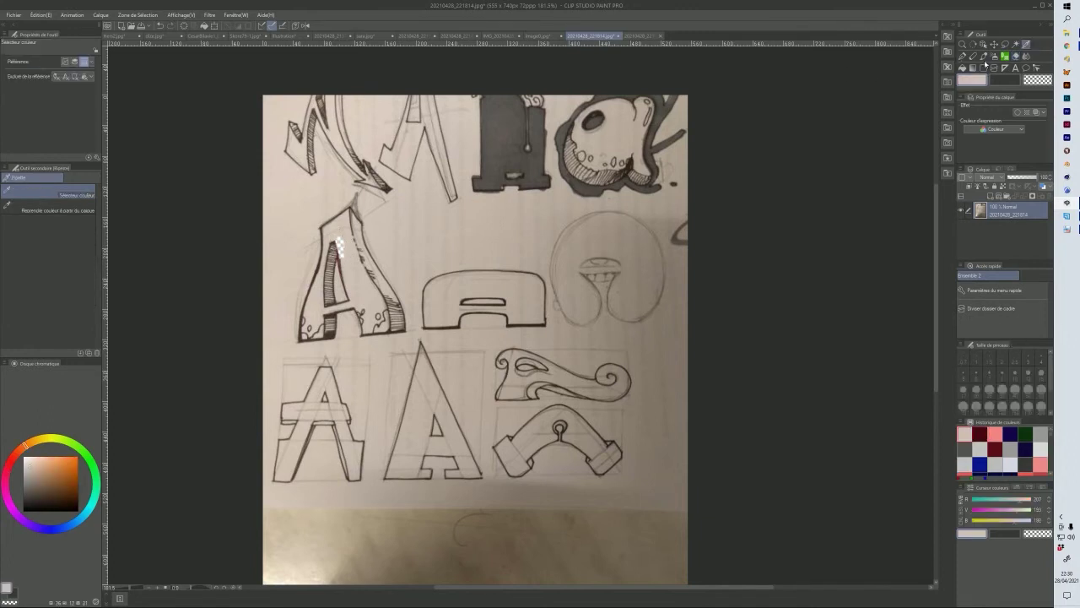
click(983, 56)
drag(344, 241, 338, 256)
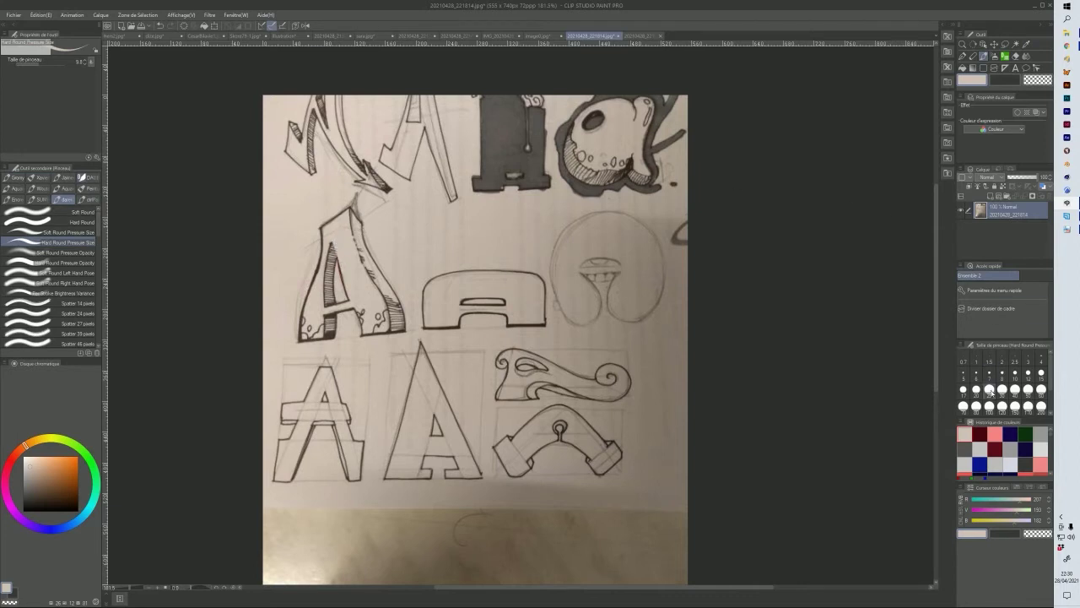
- Try a dark red inner triangle and leg line on the hatched A, and undo them together with the erasing and paper-colour painting
click(980, 433)
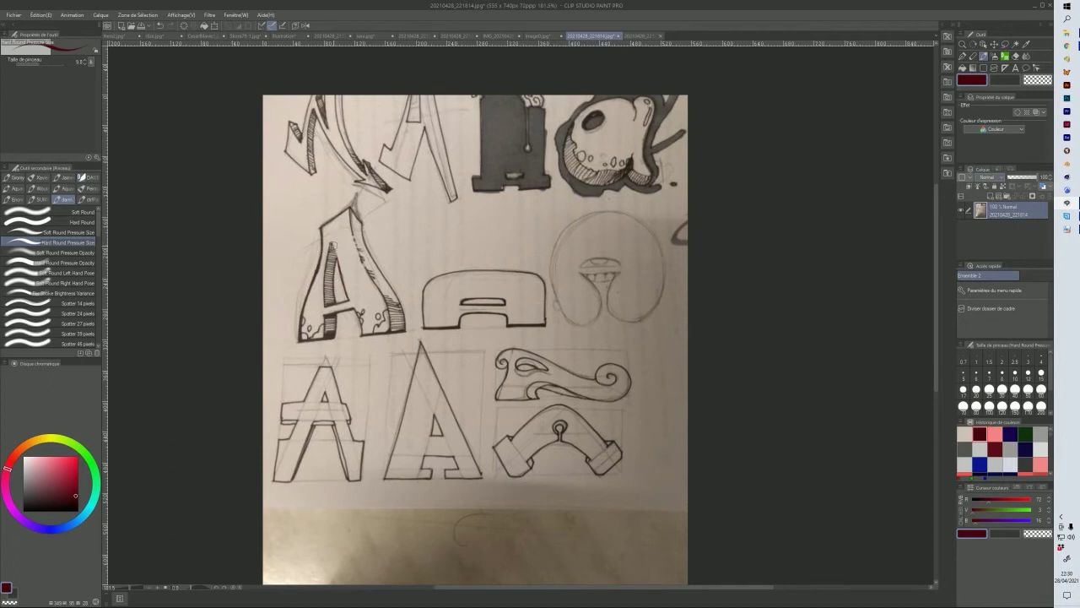
mouse_move(332, 242)
mouse_down()
mouse_move(353, 300)
mouse_move(349, 211)
mouse_move(354, 241)
mouse_up()
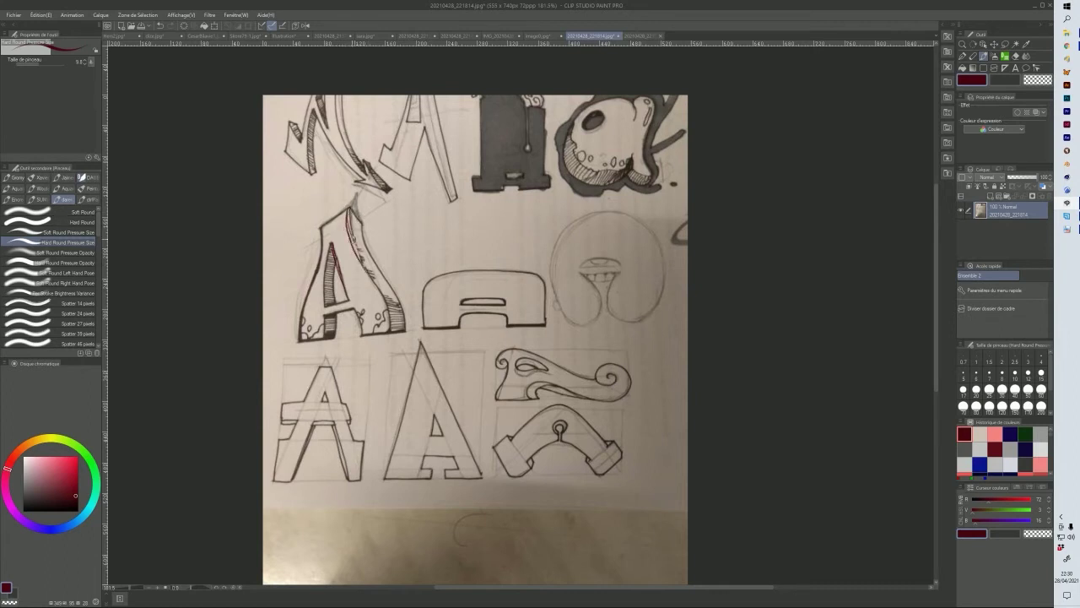
key(ctrl+z)
key(ctrl+z)
key(ctrl+z)
key(ctrl+z)
key(ctrl+z)
key(ctrl+z)
key(ctrl+z)
key(ctrl+z)
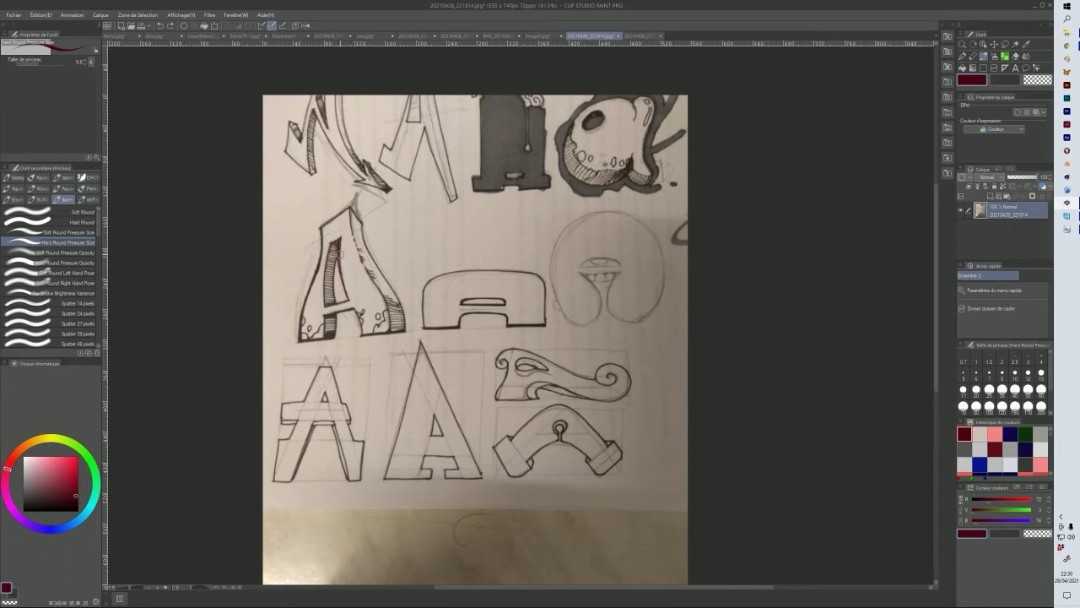
key(ctrl+z)
- Paint a dark red folded peak and outer leg line on the hatched A, and an arched opening under the wide rounded A
mouse_move(340, 233)
mouse_down()
mouse_move(359, 257)
mouse_move(356, 201)
mouse_move(333, 221)
mouse_move(358, 203)
mouse_move(369, 244)
mouse_up()
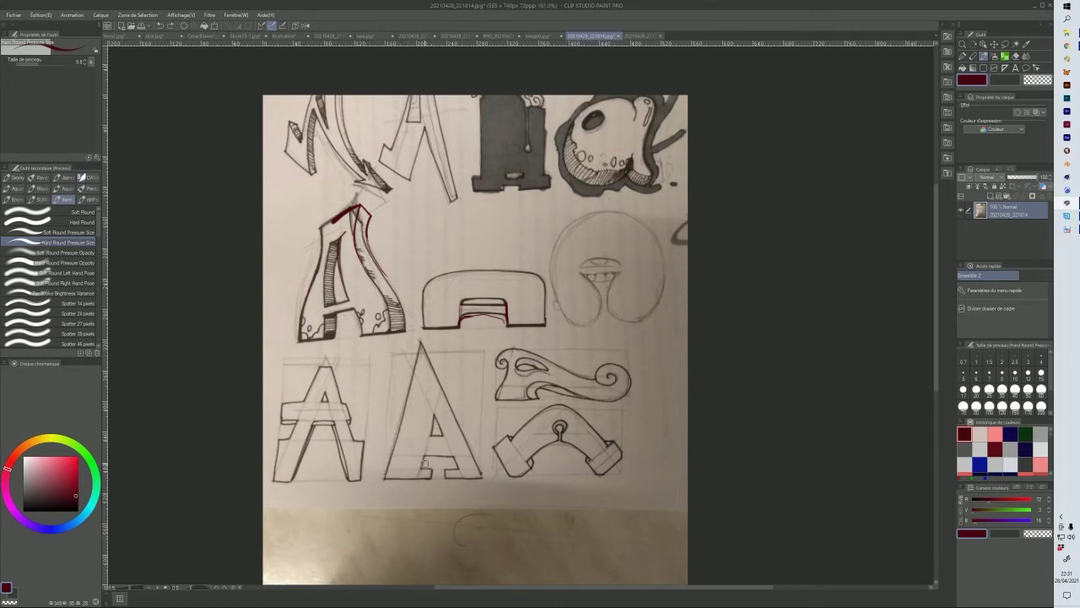
- Outline the tall pointed A's feet and the notch between them in dark red, undoing and repainting strokes until the serifs are shaped
mouse_move(425, 457)
mouse_down()
mouse_move(431, 478)
mouse_move(427, 452)
mouse_up()
key(ctrl+z)
key(ctrl+z)
key(ctrl+z)
mouse_move(458, 465)
mouse_down()
mouse_move(449, 503)
mouse_move(477, 487)
mouse_up()
key(ctrl+z)
key(ctrl+z)
key(ctrl+z)
key(ctrl+z)
key(ctrl+z)
mouse_move(422, 457)
mouse_down()
mouse_move(427, 493)
mouse_move(382, 484)
mouse_up()
key(ctrl+z)
key(ctrl+z)
key(ctrl+z)
mouse_move(434, 465)
mouse_down()
mouse_move(428, 486)
mouse_move(389, 479)
mouse_move(445, 486)
mouse_move(450, 460)
mouse_move(449, 488)
mouse_move(476, 487)
mouse_move(476, 466)
mouse_move(485, 485)
mouse_up()
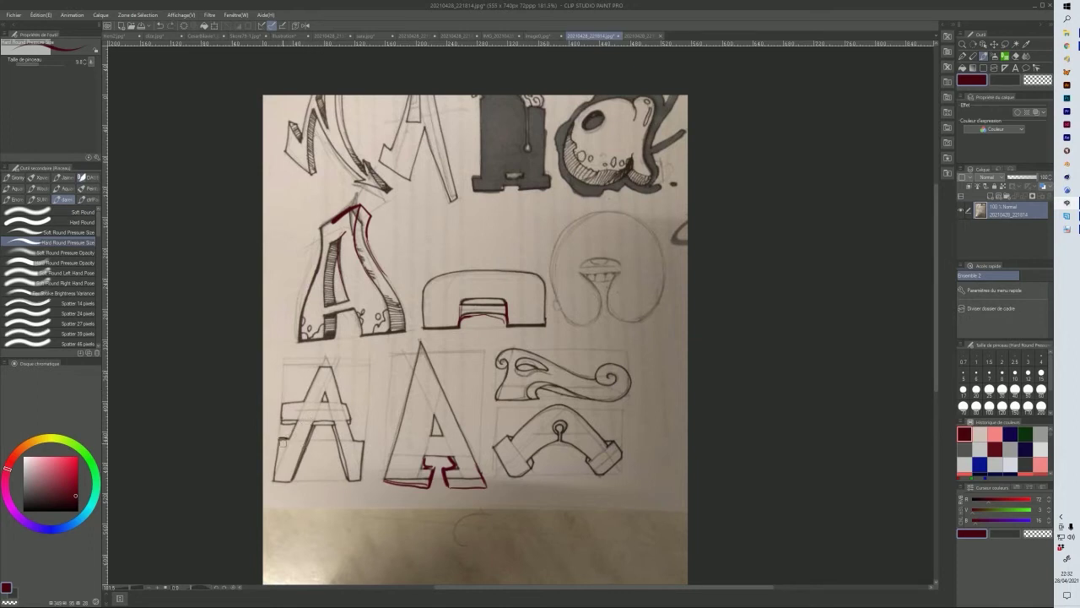
- Mark in dark red the banded A's crossbar and foot, the round A's eye and mouth, and the bent A's inner folds
mouse_move(278, 439)
mouse_down()
mouse_move(275, 474)
mouse_move(296, 479)
mouse_up()
drag(595, 259, 599, 260)
drag(546, 429, 519, 424)
drag(591, 426, 579, 437)
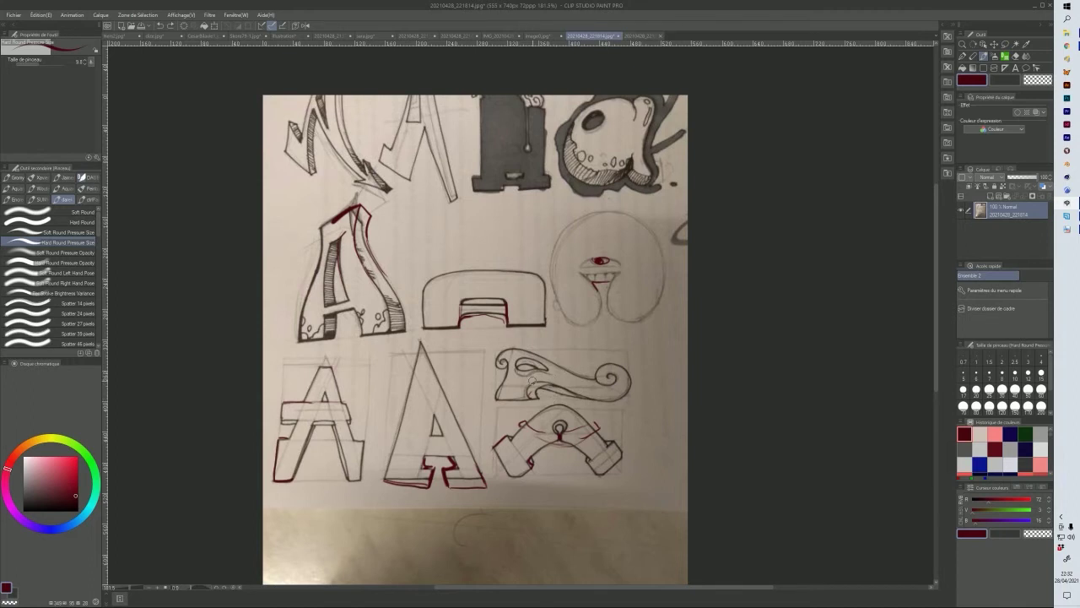
- Redraw the scroll-shaped A with a thick dark red outline, adding a near leg, a sweeping far leg and an inner triangle
mouse_move(529, 394)
mouse_down()
mouse_move(518, 356)
mouse_move(525, 391)
mouse_move(499, 362)
mouse_move(510, 349)
mouse_move(521, 383)
mouse_move(499, 396)
mouse_move(494, 361)
mouse_move(508, 346)
mouse_move(549, 389)
mouse_move(596, 399)
mouse_up()
drag(517, 346, 598, 373)
drag(530, 348, 513, 346)
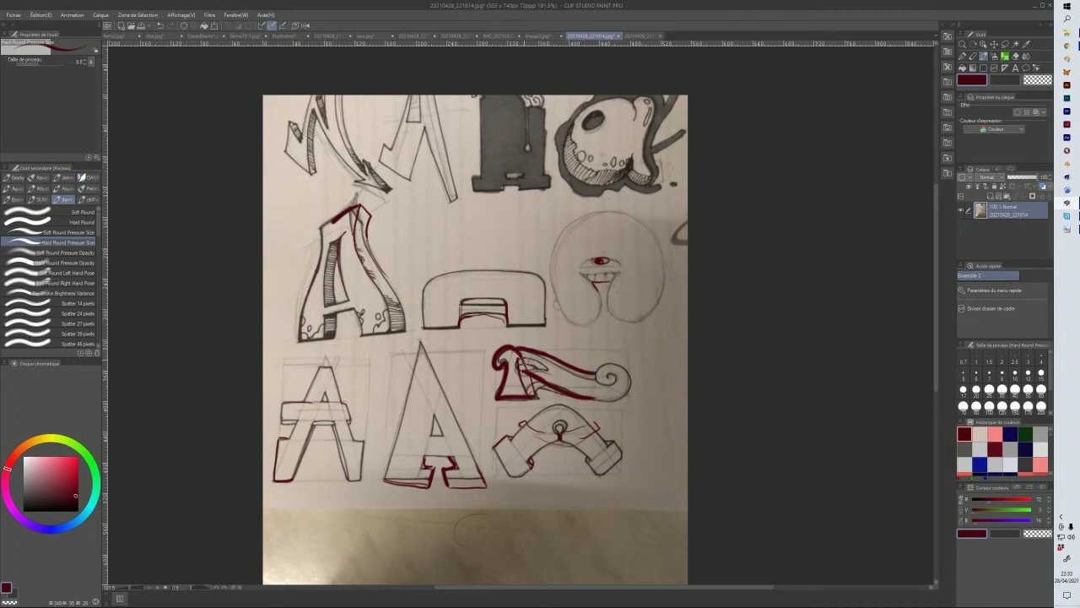
drag(520, 356, 529, 363)
mouse_move(528, 371)
mouse_down()
mouse_move(538, 367)
mouse_move(523, 357)
mouse_up()
- Switch to the light paper colour and cover the old lines inside the scroll-shaped A, leaving its triangular opening clear
click(1027, 44)
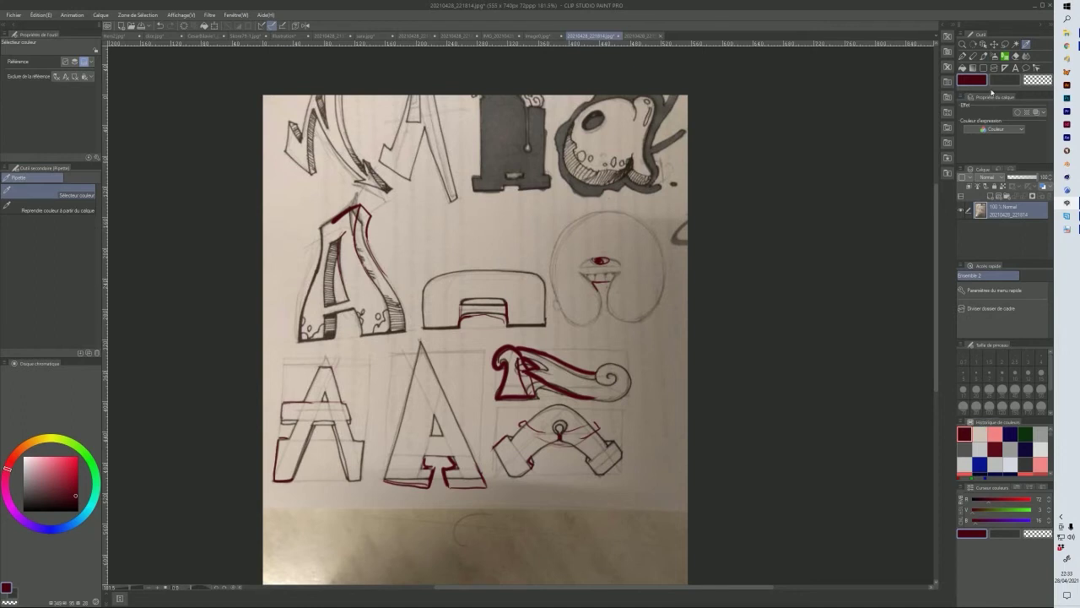
click(984, 56)
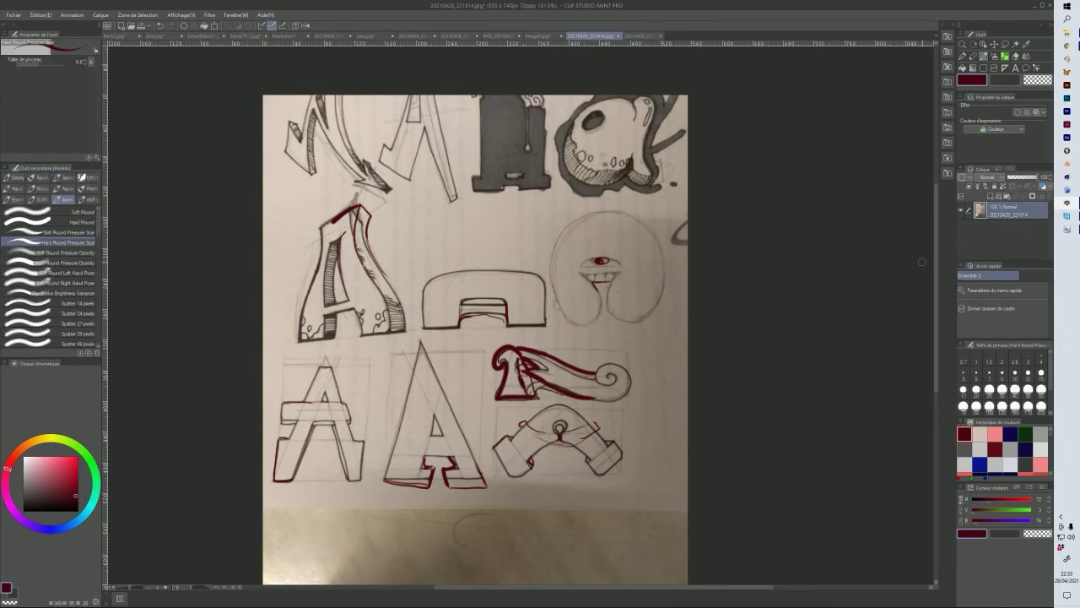
click(980, 434)
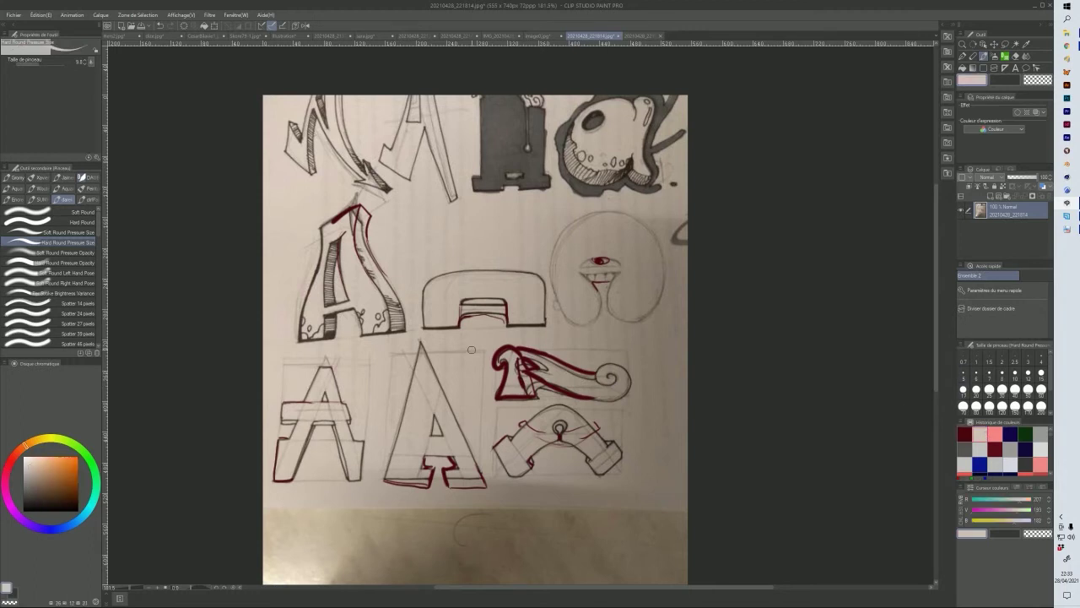
mouse_move(519, 373)
mouse_down()
mouse_move(523, 388)
mouse_move(544, 375)
mouse_up()
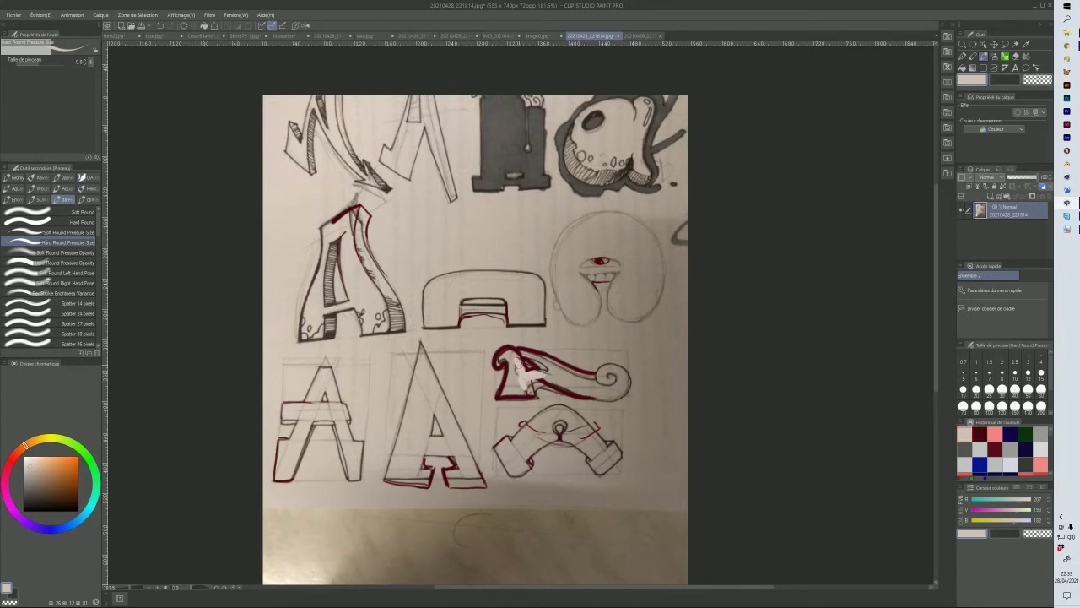
mouse_move(546, 368)
mouse_down()
mouse_move(530, 395)
mouse_move(510, 395)
mouse_move(505, 382)
mouse_move(513, 394)
mouse_move(520, 385)
mouse_move(498, 356)
mouse_move(510, 350)
mouse_move(584, 392)
mouse_up()
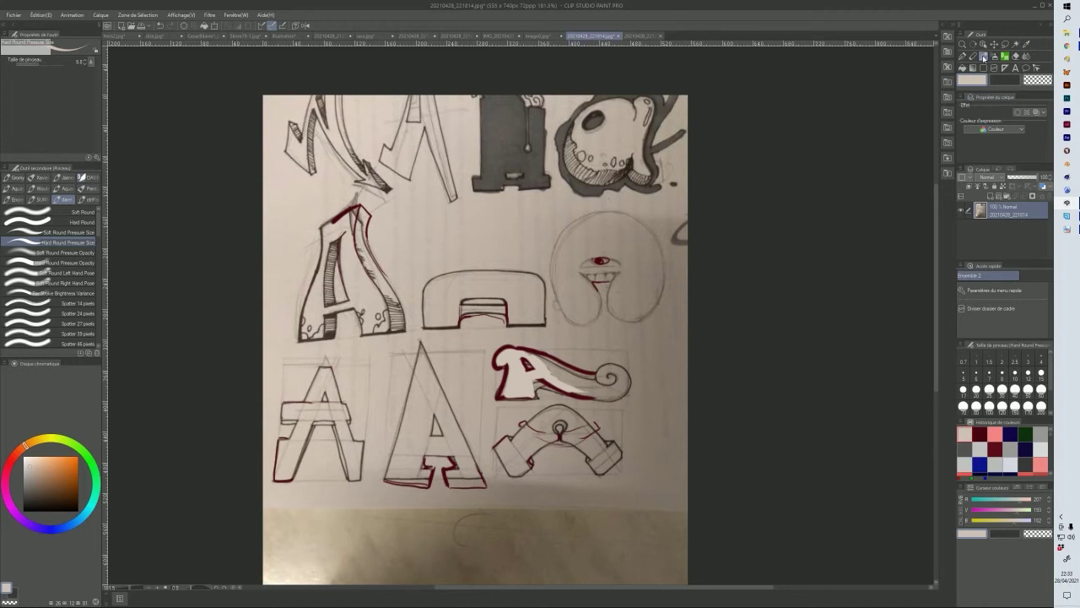
- Return to dark red and complete the scroll-shaped A's outline around its foot, inner triangle and curled tail
click(980, 434)
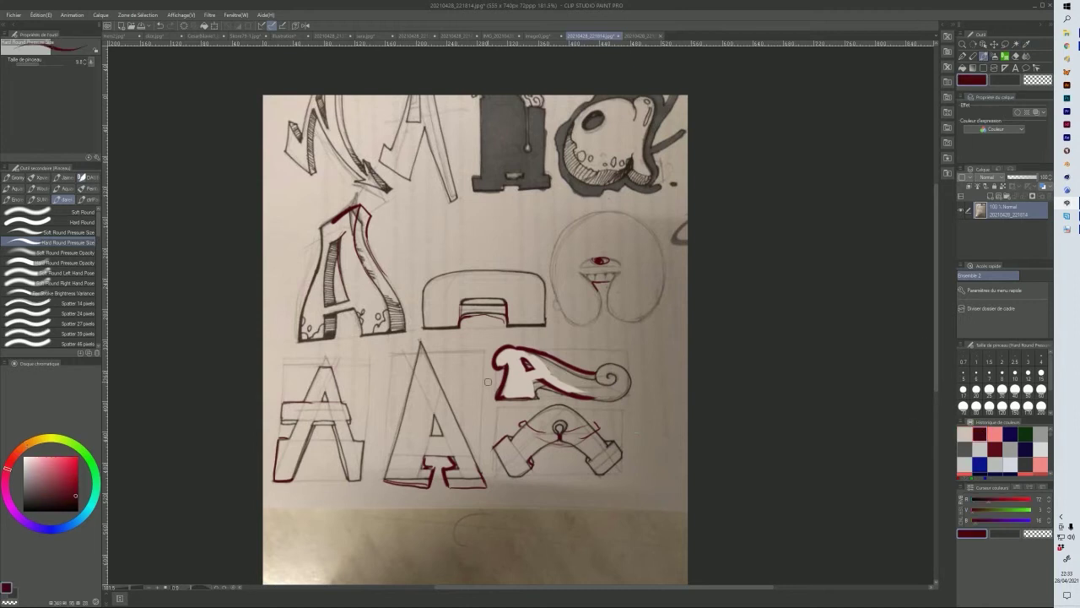
mouse_move(529, 369)
mouse_down()
mouse_move(534, 398)
mouse_move(533, 384)
mouse_move(528, 399)
mouse_move(497, 398)
mouse_up()
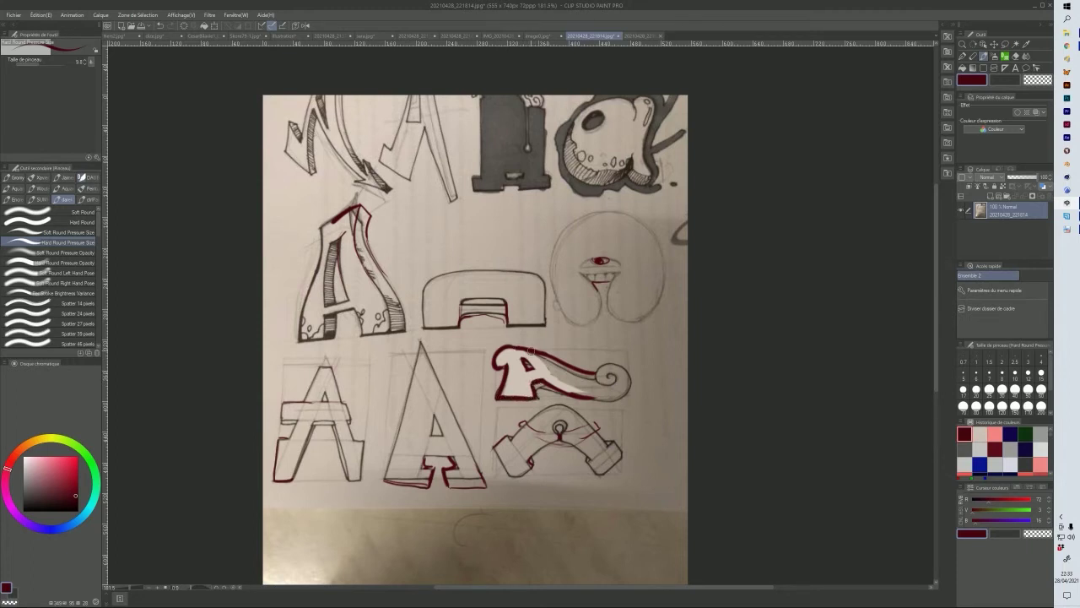
mouse_move(547, 384)
mouse_down()
mouse_move(596, 402)
mouse_move(626, 390)
mouse_up()
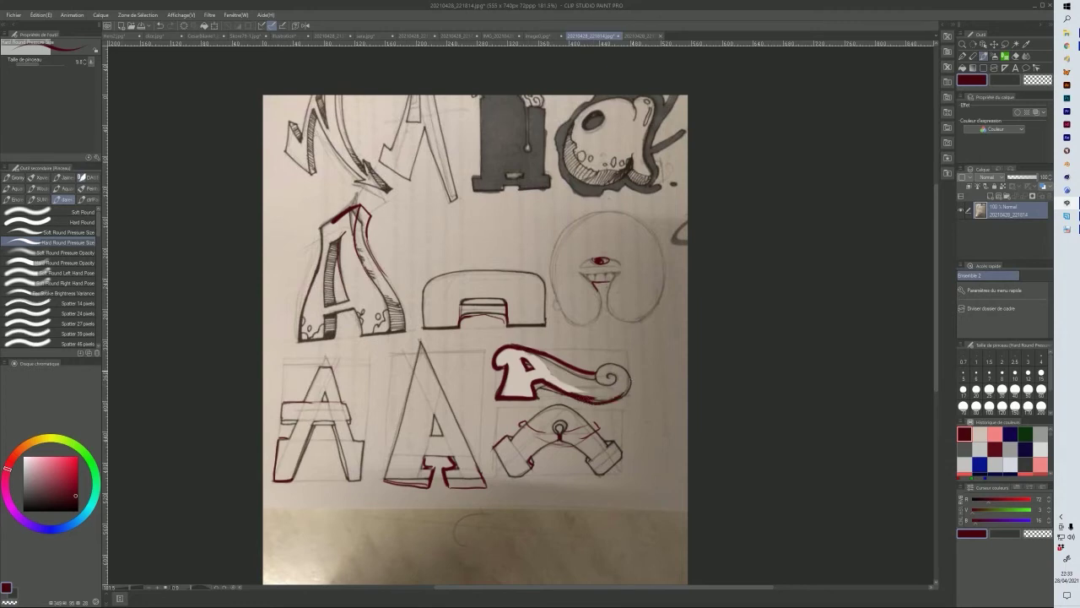
- Bring up the submitted S photos and rotate the sideways spiral S photo 90° so the letter stands upright
click(638, 36)
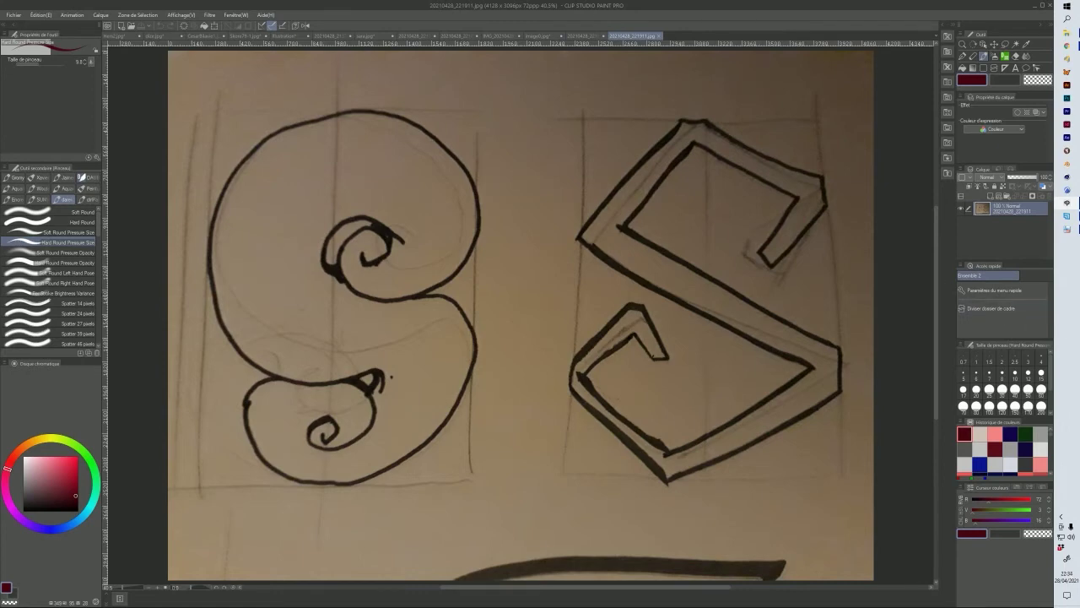
key(alt+Tab)
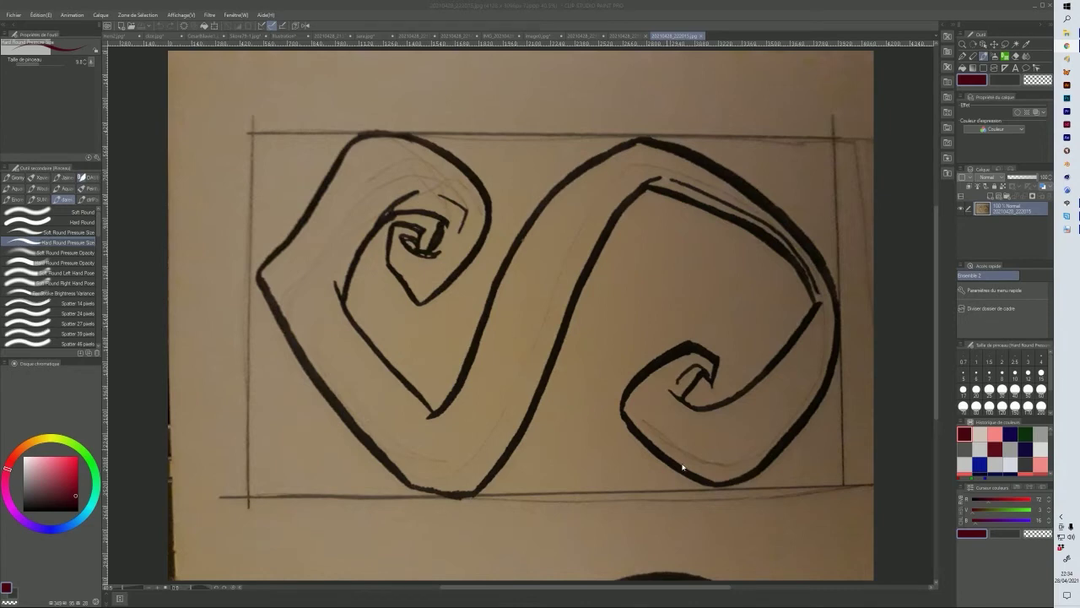
key(ctrl+t)
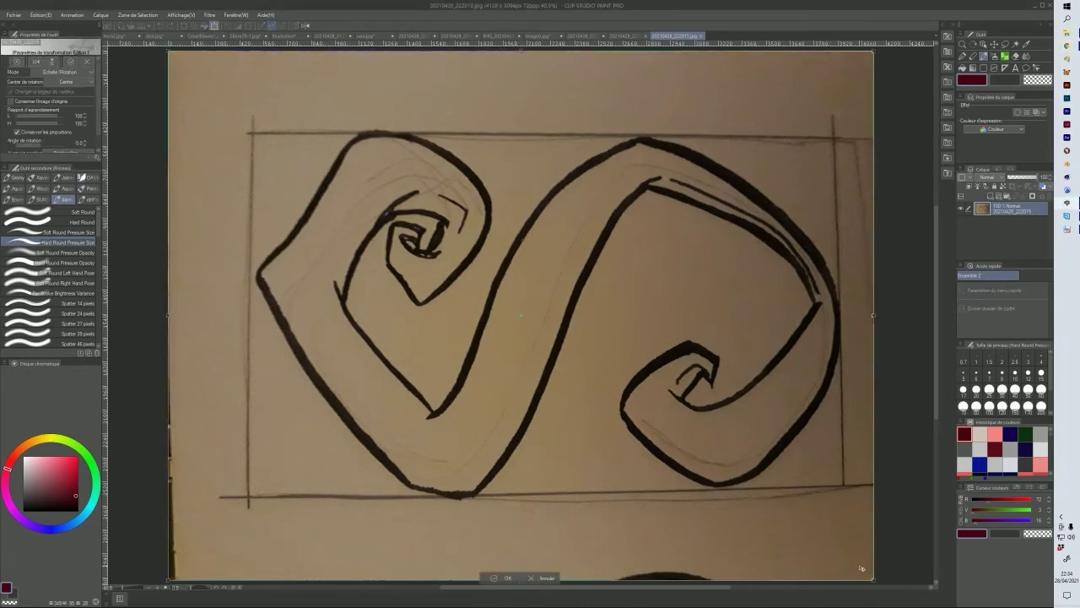
drag(873, 581, 324, 586)
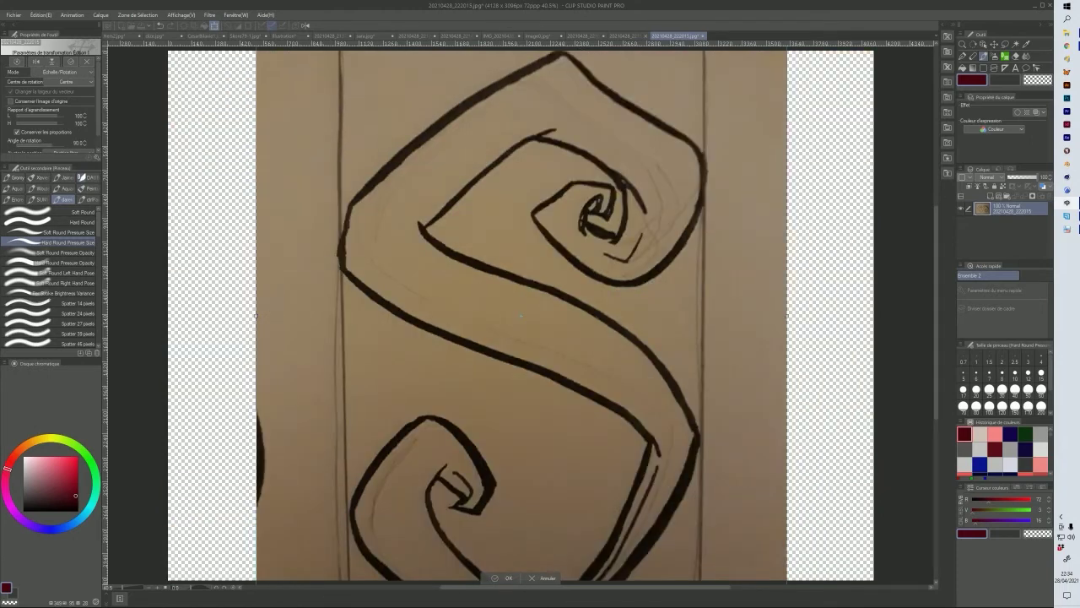
click(506, 578)
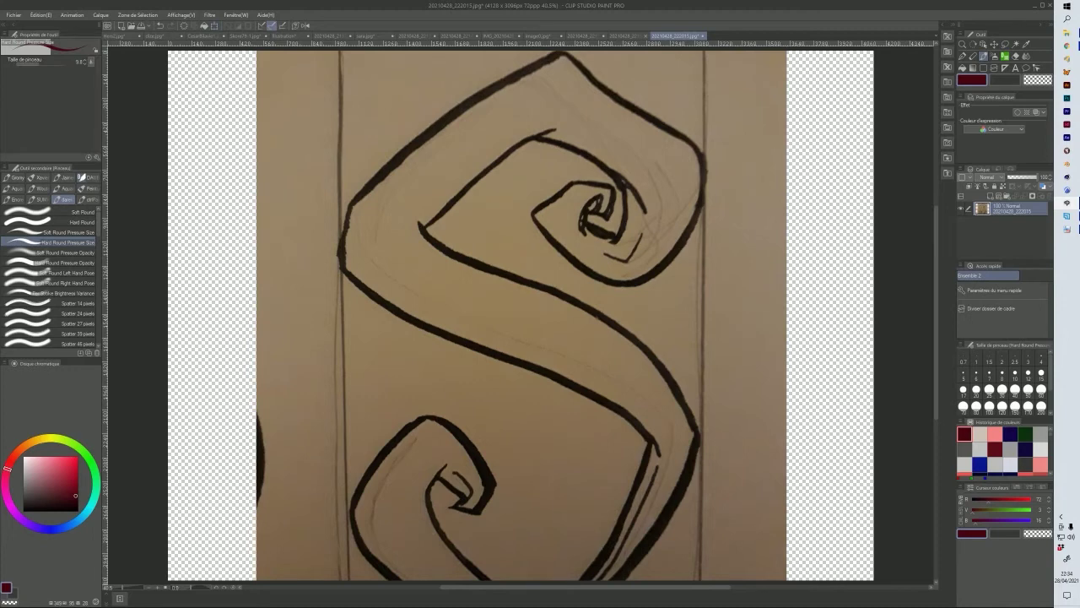
- Scale the upright spiral S photo down to fit the canvas height and move it so the whole letter is inside the canvas
click(1067, 46)
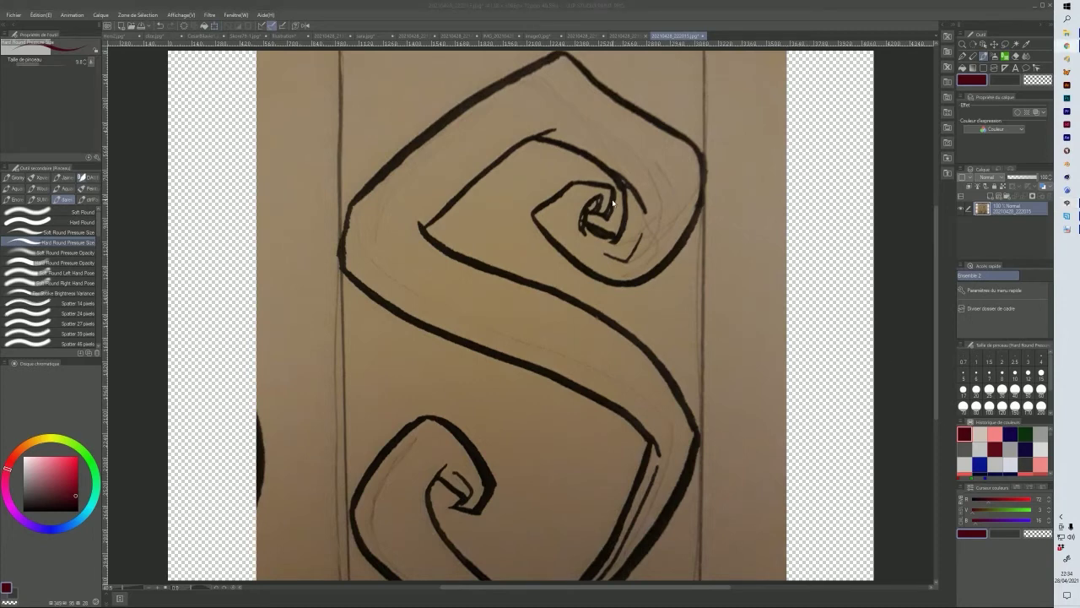
scroll(821, 273, down, 1)
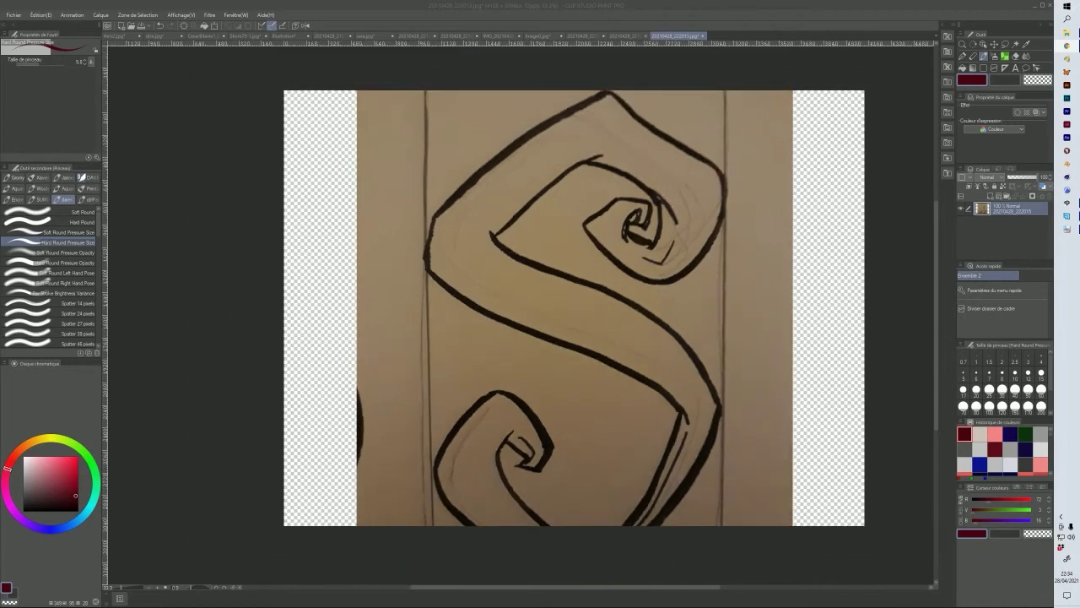
click(615, 304)
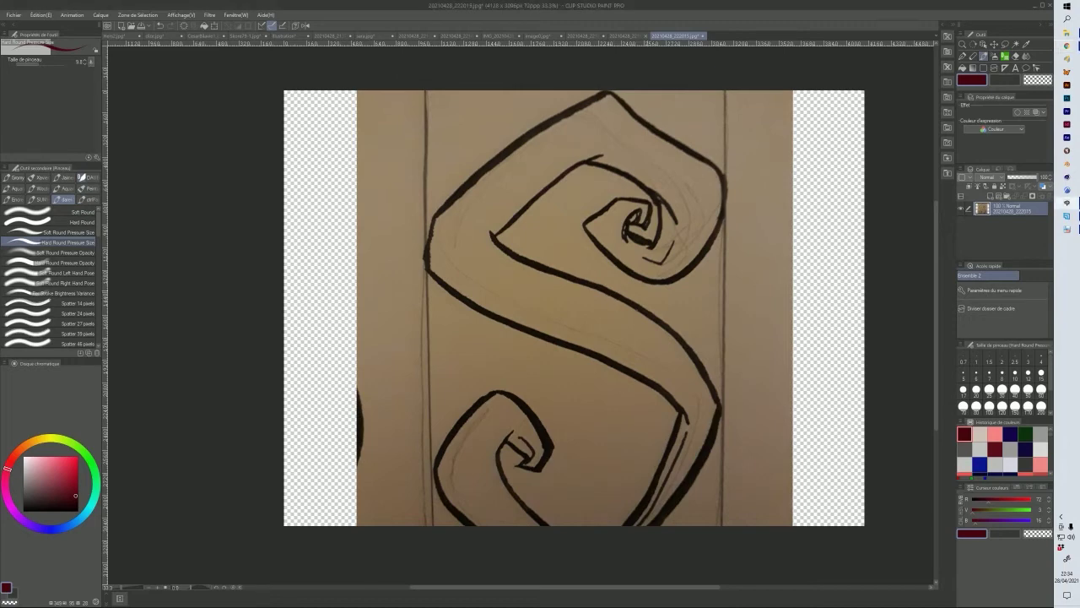
key(ctrl+t)
scroll(730, 376, down, 1)
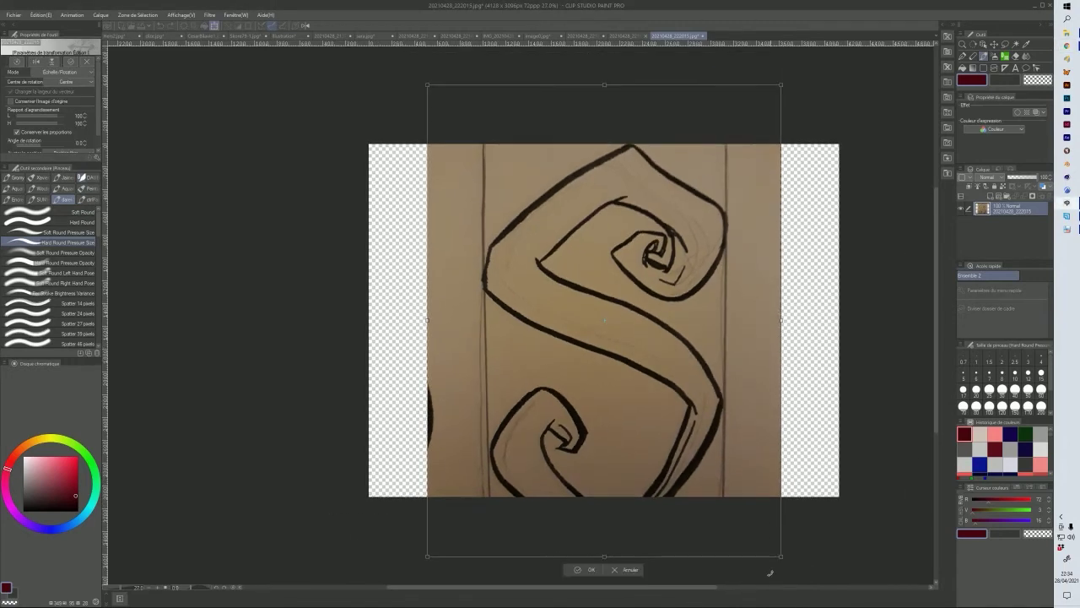
drag(779, 558, 711, 462)
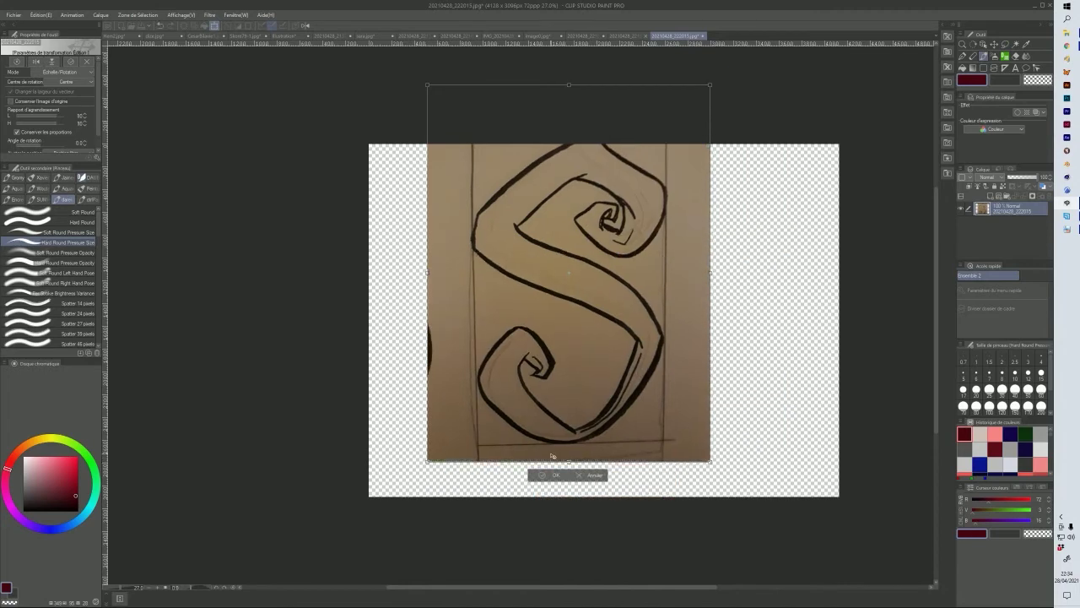
click(545, 476)
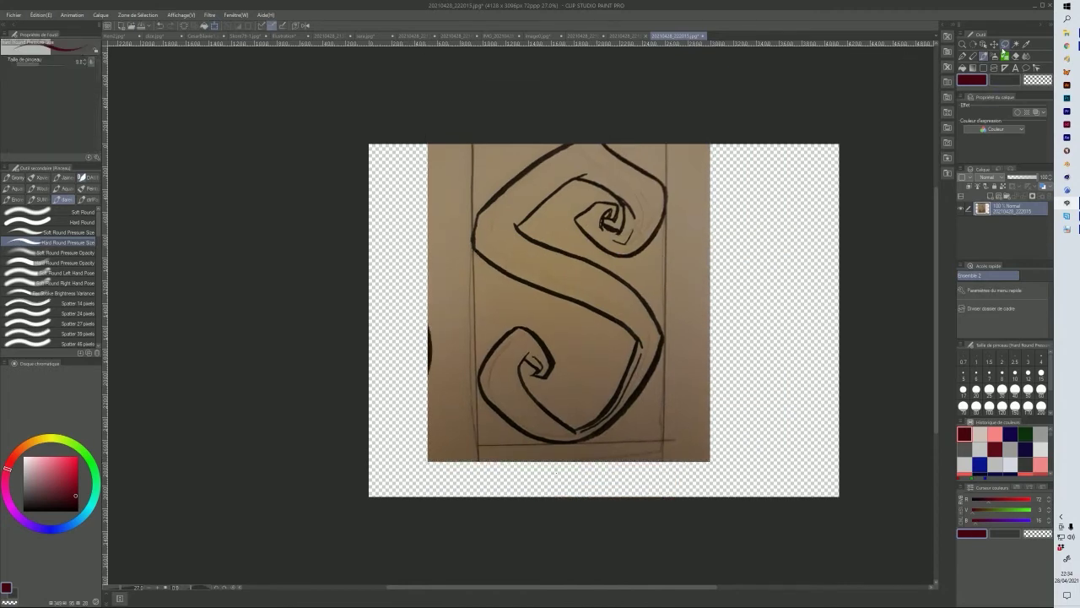
click(993, 44)
drag(588, 277, 618, 311)
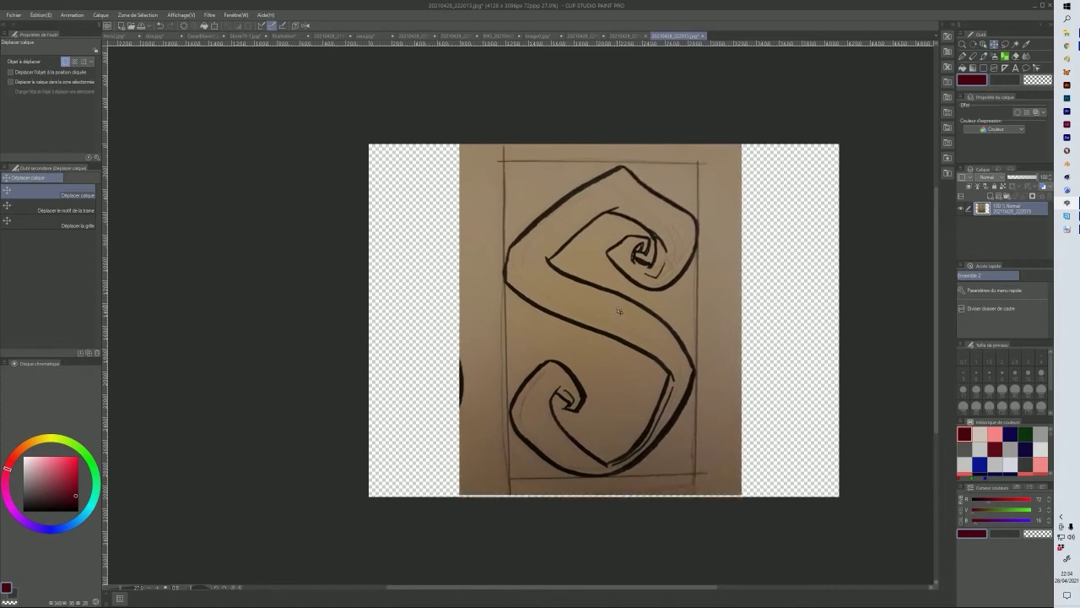
- Switch to the photo with two S letters and, with an enlarged brush, paint the centre of the round S's lower spiral dark red
click(633, 35)
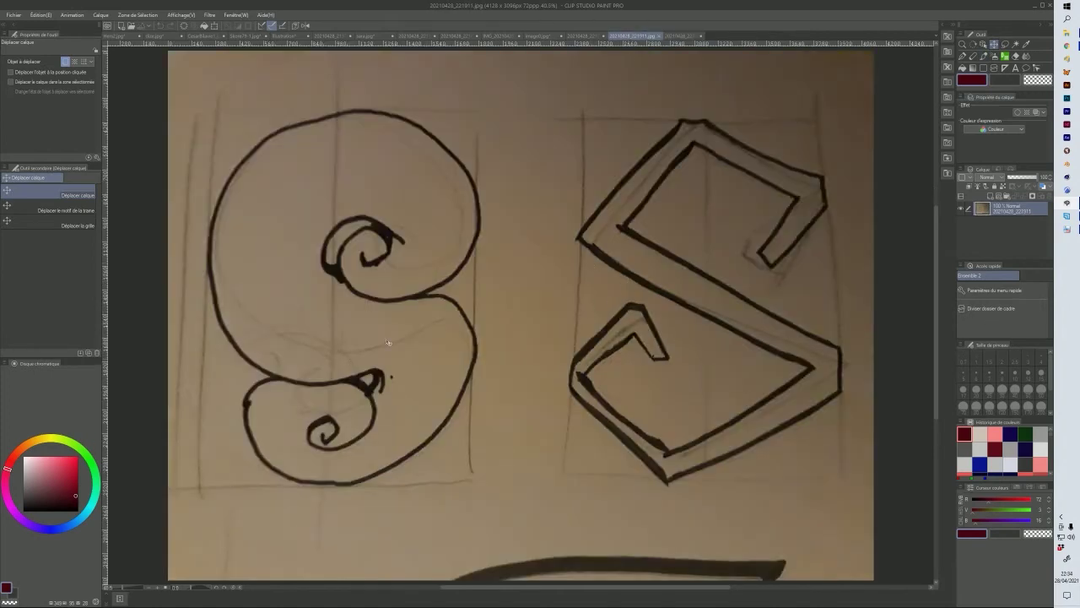
drag(376, 395, 363, 409)
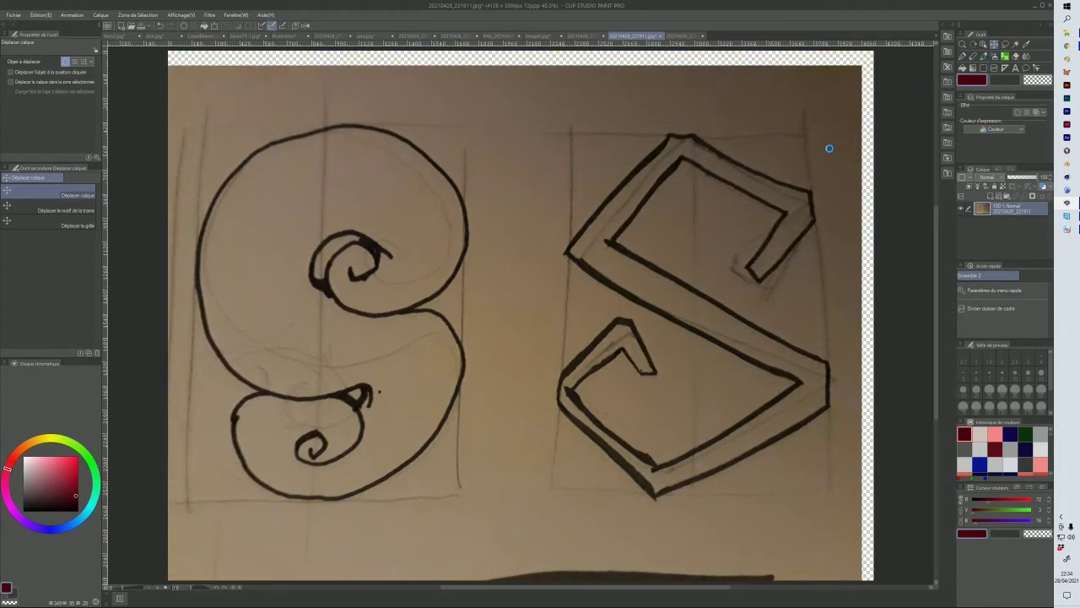
key(ctrl+z)
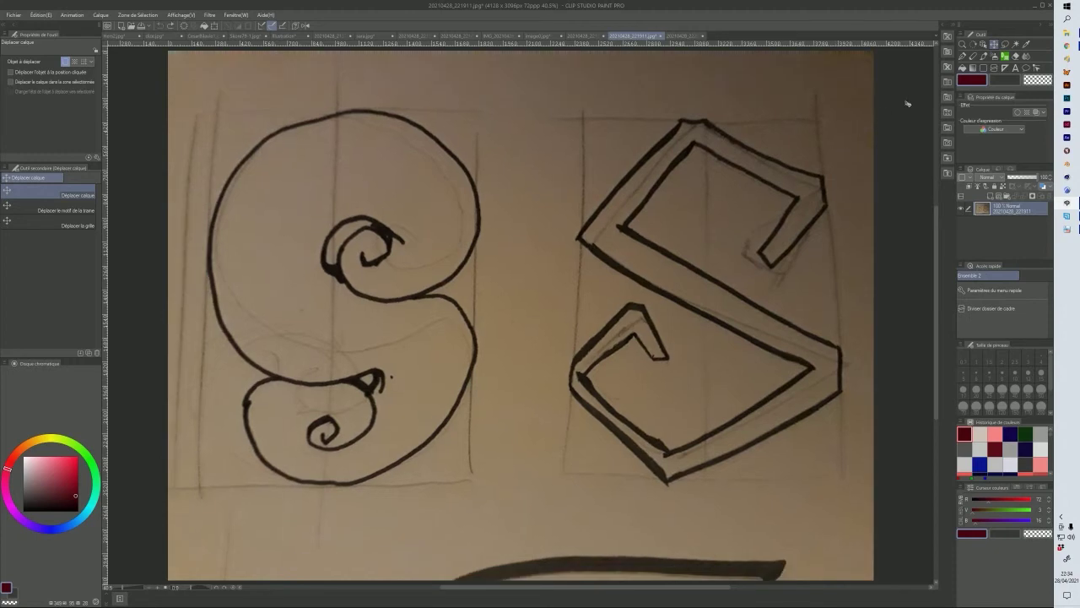
click(984, 55)
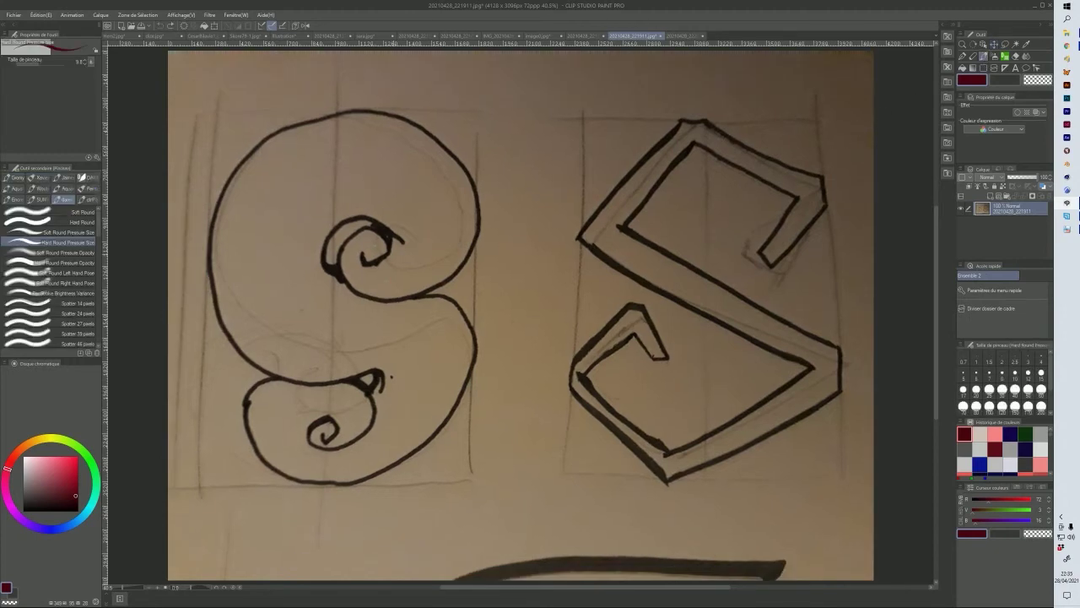
ctrl+alt+drag(404, 301, 419, 301)
drag(324, 419, 324, 430)
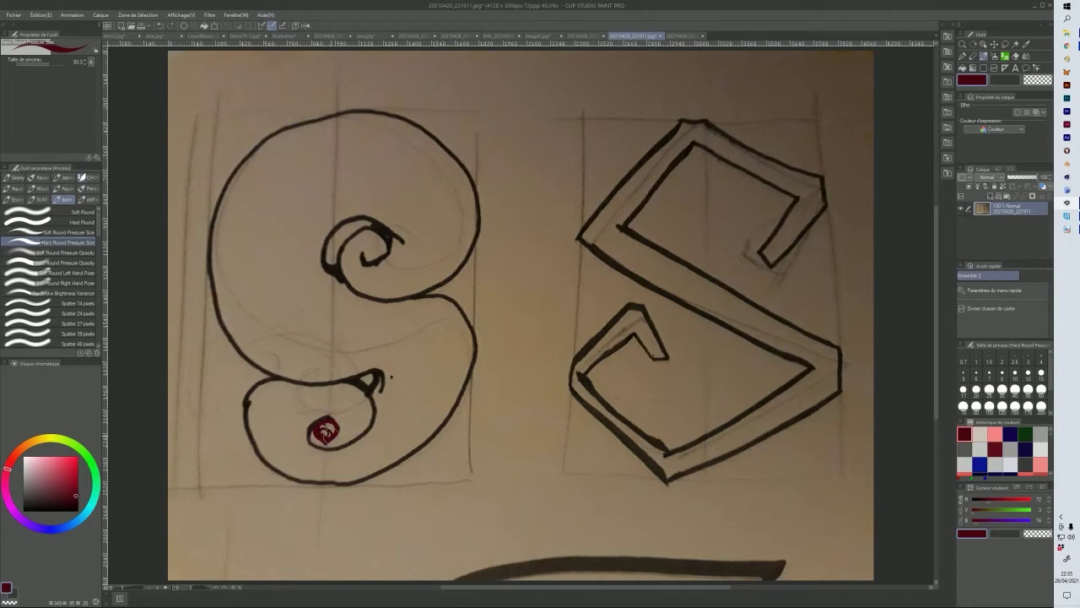
key(e)
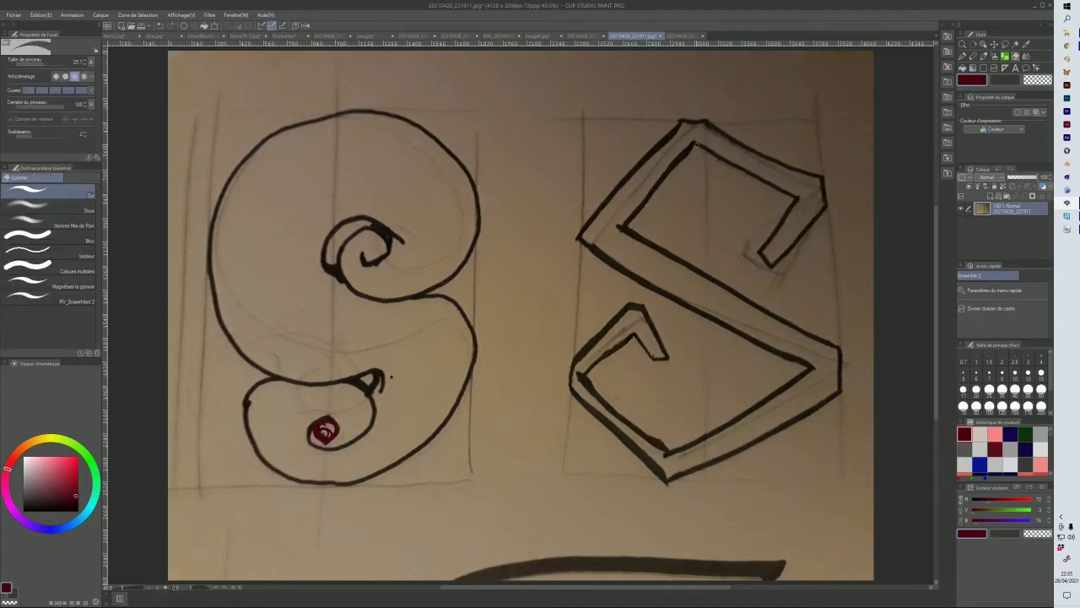
- Trace the angular S's upper-left outer and inner diagonals in dark red, extending the outer line to a sharp peak
click(983, 56)
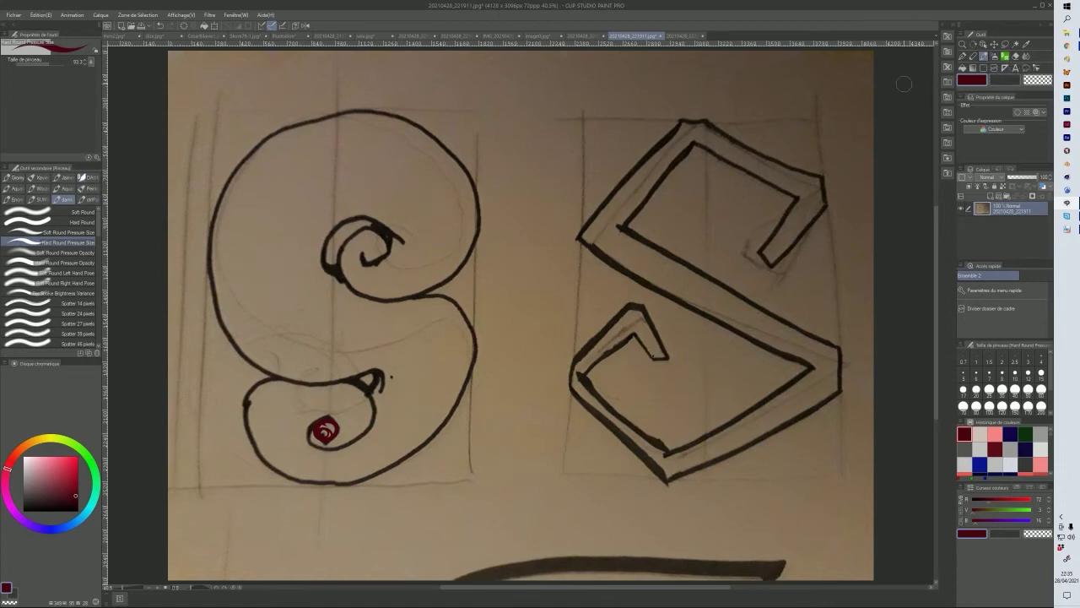
drag(626, 226, 686, 159)
mouse_move(588, 228)
mouse_down()
mouse_move(670, 136)
mouse_move(767, 197)
mouse_up()
key(ctrl+z)
key(ctrl+z)
key(ctrl+z)
drag(623, 224, 656, 194)
drag(581, 232, 685, 121)
key(ctrl+z)
mouse_move(681, 127)
mouse_down()
mouse_move(687, 111)
mouse_move(746, 143)
mouse_up()
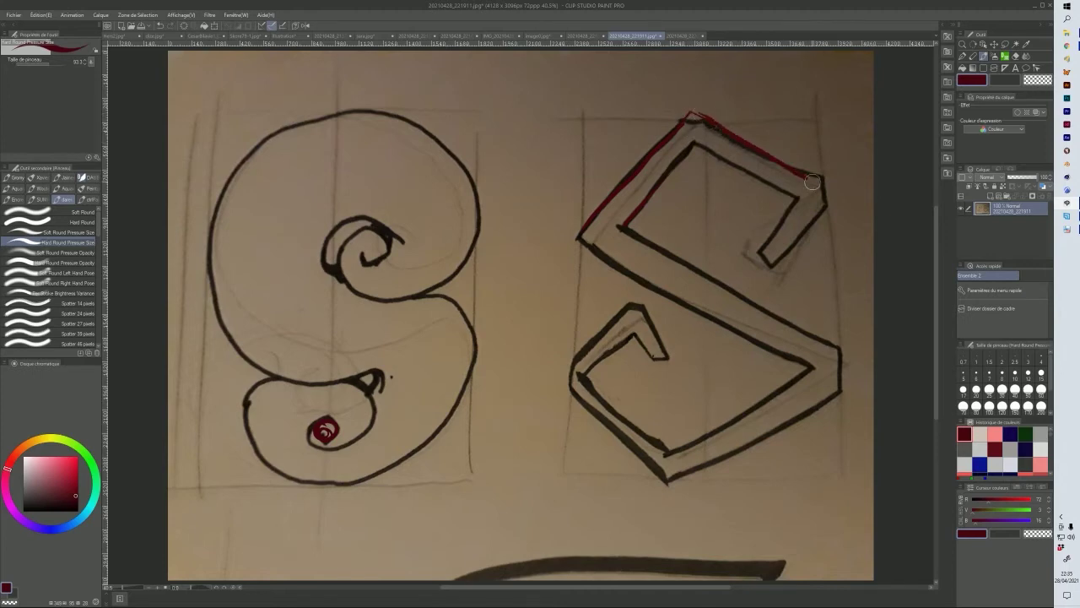
key(ctrl+z)
- Draw dark red outer and inner edges for the angular S's top arm, sloping from its peak toward the right corner
drag(691, 150, 768, 200)
drag(694, 114, 824, 180)
mouse_move(762, 193)
mouse_down()
mouse_move(795, 209)
mouse_move(828, 182)
mouse_move(827, 214)
mouse_move(771, 194)
mouse_move(815, 218)
mouse_up()
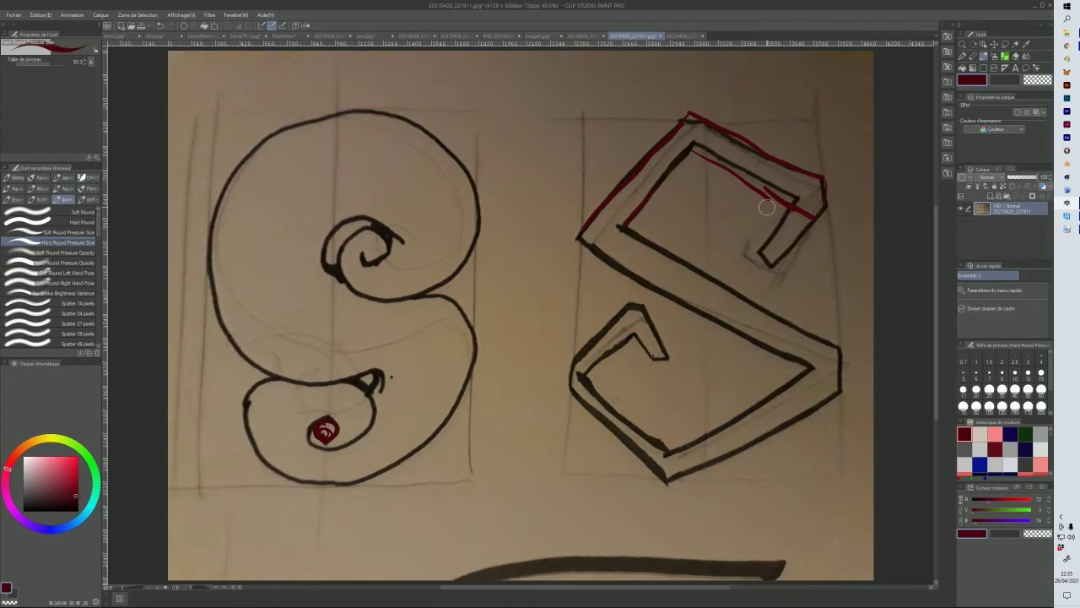
key(ctrl+z)
key(ctrl+z)
- Rotate the photo with the two S letters about 180° to view both shapes upside down
key(ctrl+t)
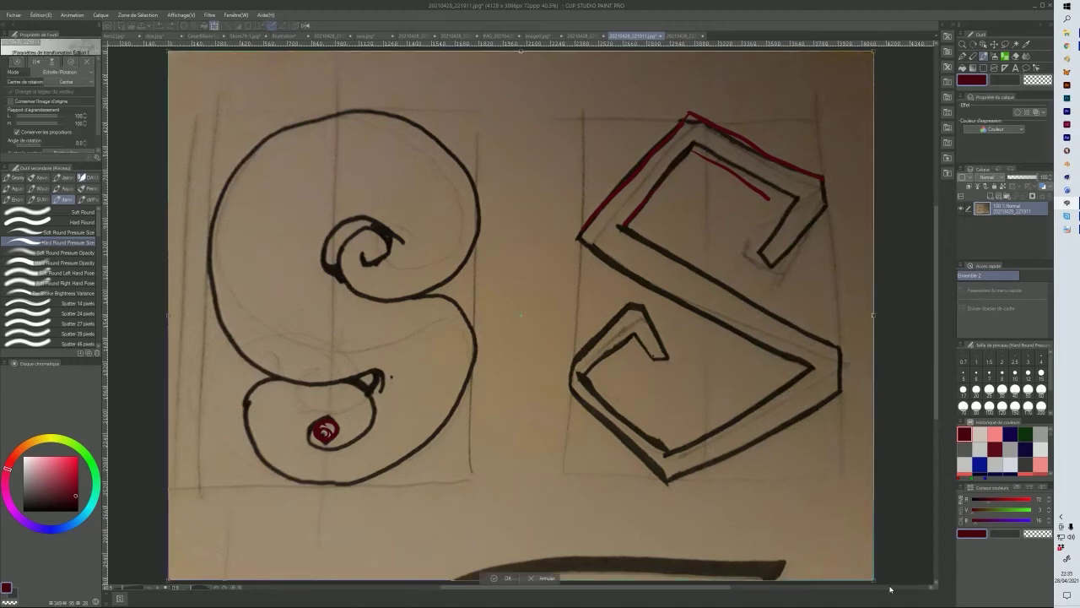
drag(881, 582, 134, 32)
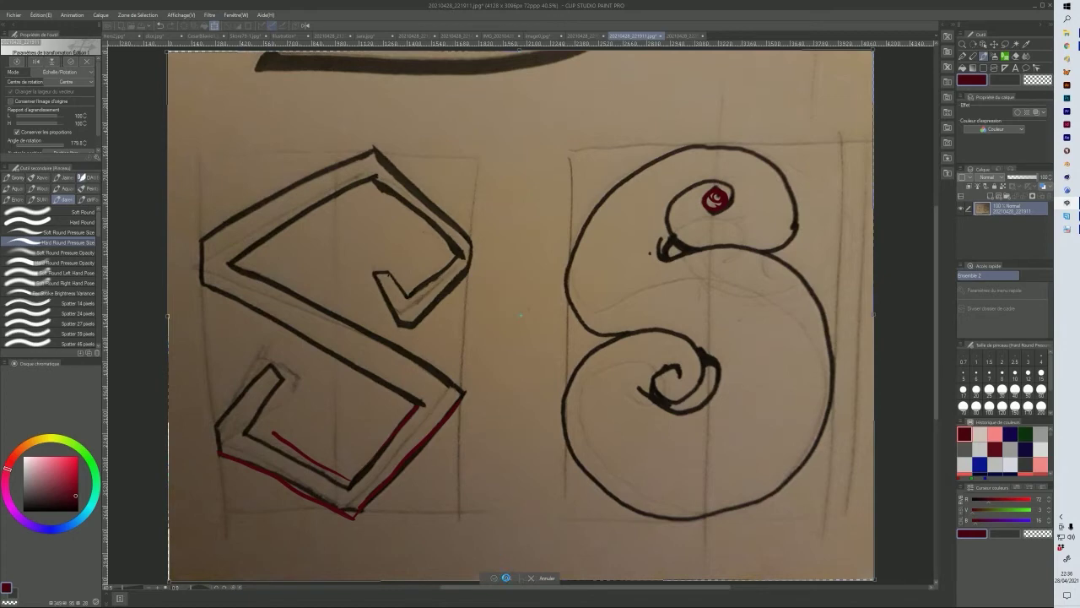
click(508, 578)
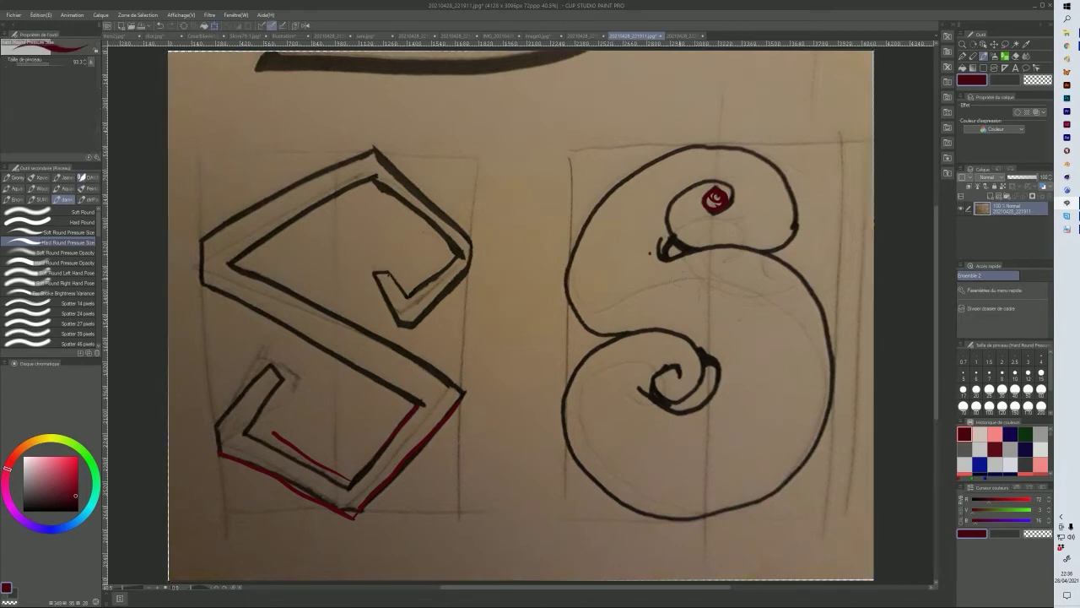
- Mark the rounded S with solid dark red spots inside its upper curl and its lower spiral
drag(658, 399, 657, 378)
mouse_move(676, 202)
mouse_down()
mouse_move(720, 200)
mouse_move(712, 226)
mouse_move(714, 197)
mouse_up()
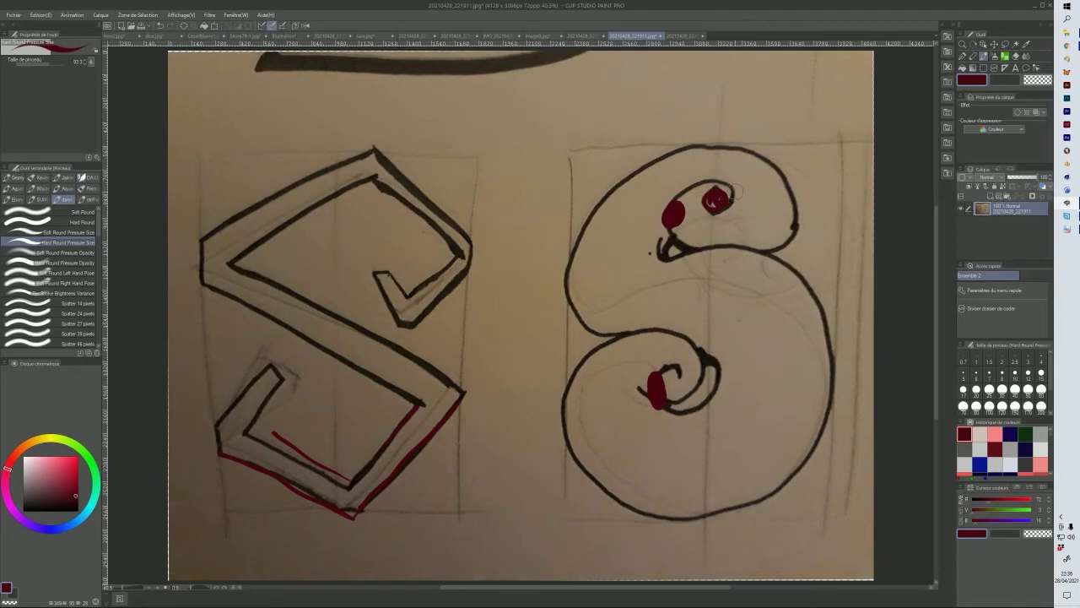
drag(720, 195, 717, 199)
- Draw dark red correction strokes over the lower half of the angular S, reshaping its hooked end, base and inner opening
drag(274, 368, 265, 427)
mouse_move(211, 441)
mouse_down()
mouse_move(254, 370)
mouse_move(240, 390)
mouse_move(234, 337)
mouse_move(290, 365)
mouse_move(274, 414)
mouse_up()
drag(211, 448, 312, 494)
mouse_move(257, 472)
mouse_down()
mouse_move(300, 518)
mouse_move(374, 516)
mouse_move(360, 523)
mouse_move(366, 504)
mouse_move(362, 514)
mouse_move(460, 429)
mouse_up()
mouse_move(332, 478)
mouse_down()
mouse_move(417, 404)
mouse_move(376, 400)
mouse_up()
- Continue the dark red corrected outline around the diagonal and upper half of the angular S, inside and outside, including its hooked end
mouse_move(460, 432)
mouse_down()
mouse_move(461, 387)
mouse_move(270, 287)
mouse_move(253, 250)
mouse_up()
mouse_move(401, 406)
mouse_down()
mouse_move(212, 320)
mouse_move(196, 235)
mouse_up()
drag(253, 267, 348, 195)
mouse_move(202, 236)
mouse_down()
mouse_move(349, 141)
mouse_move(406, 143)
mouse_move(478, 229)
mouse_up()
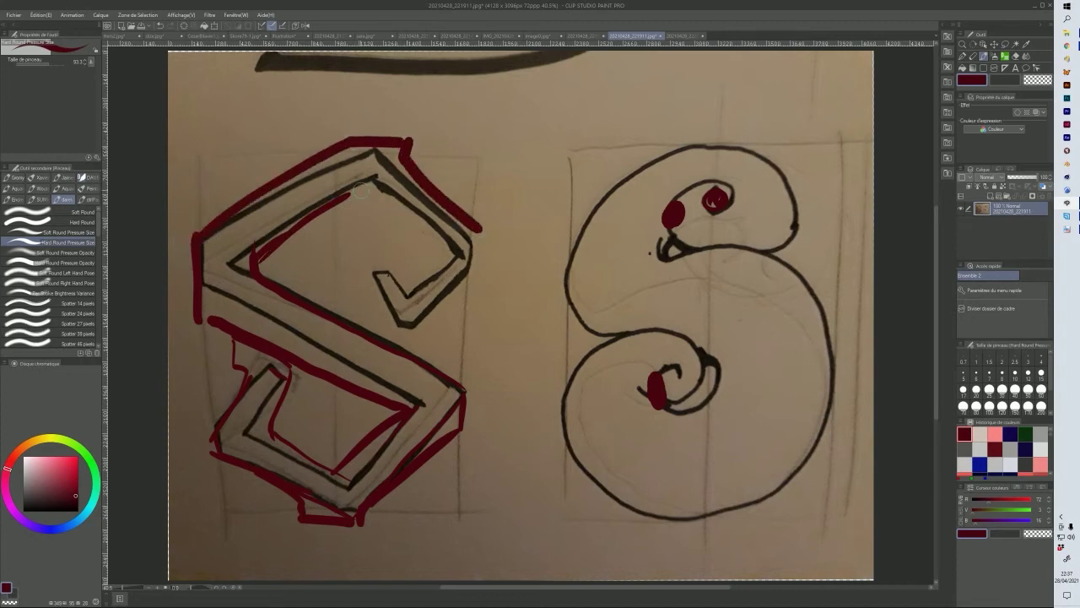
drag(353, 192, 423, 247)
mouse_move(358, 200)
mouse_down()
mouse_move(416, 245)
mouse_move(380, 274)
mouse_move(398, 312)
mouse_move(410, 322)
mouse_move(464, 306)
mouse_move(453, 287)
mouse_move(486, 230)
mouse_move(483, 238)
mouse_move(414, 170)
mouse_move(415, 140)
mouse_up()
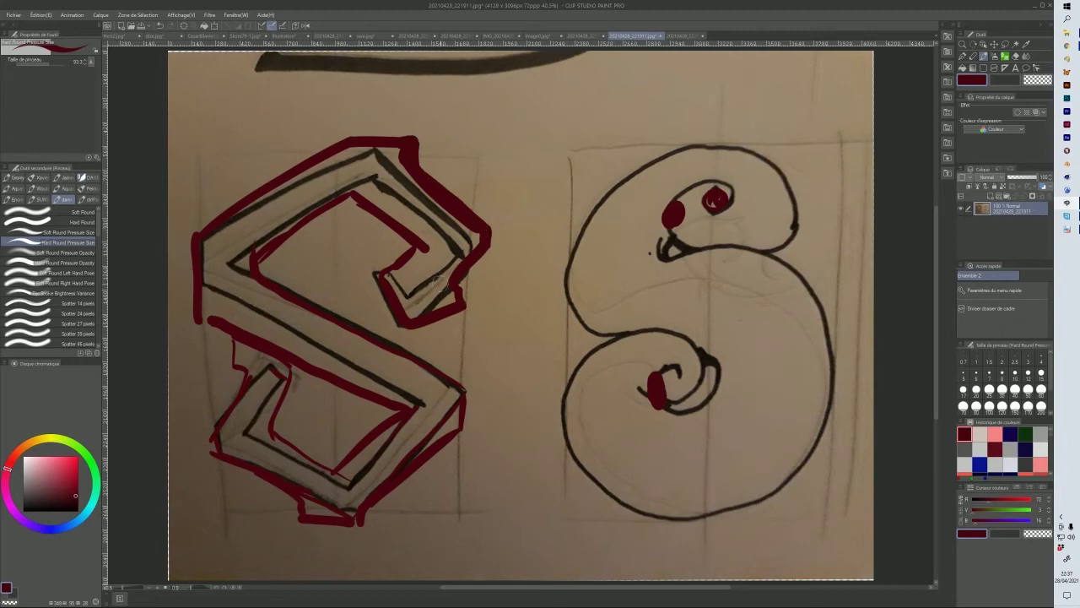
mouse_move(482, 246)
mouse_down()
mouse_move(464, 275)
mouse_move(480, 297)
mouse_move(405, 319)
mouse_move(382, 272)
mouse_move(415, 243)
mouse_move(359, 203)
mouse_move(310, 216)
mouse_move(256, 257)
mouse_move(317, 300)
mouse_up()
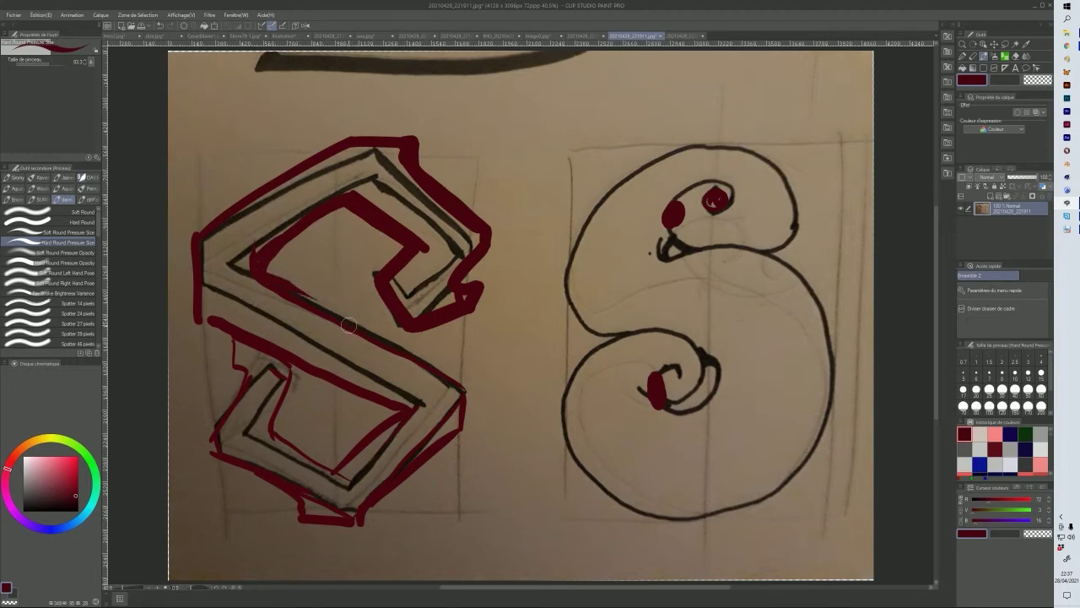
- Thicken the dark red outline around the lower half of the angular S, both the inner opening and the outer edge
drag(342, 467, 400, 405)
mouse_move(232, 333)
mouse_down()
mouse_move(232, 363)
mouse_move(249, 381)
mouse_move(208, 449)
mouse_move(219, 455)
mouse_up()
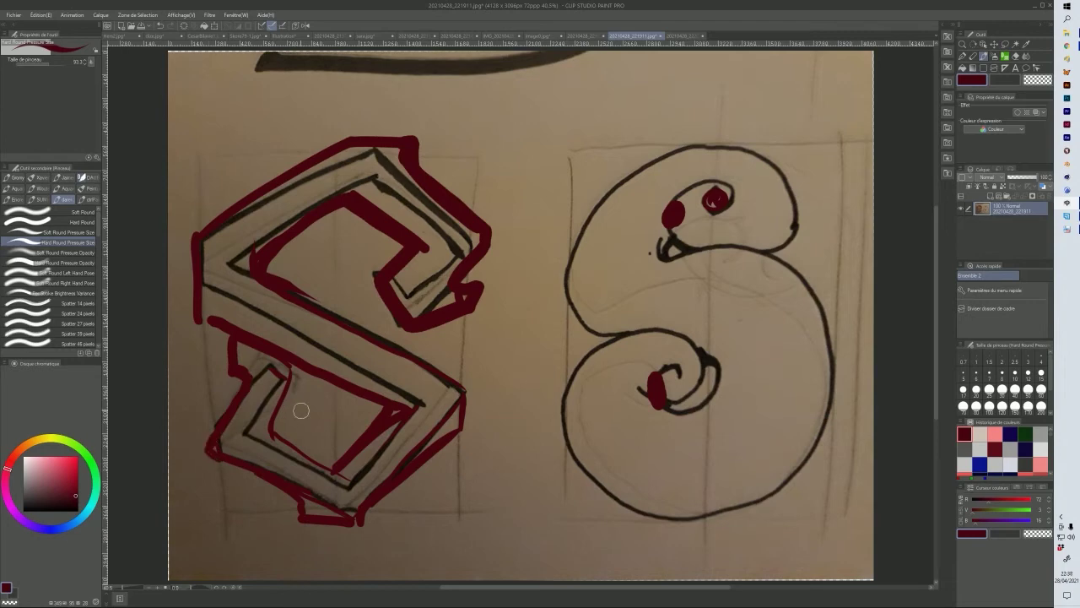
drag(272, 432, 294, 366)
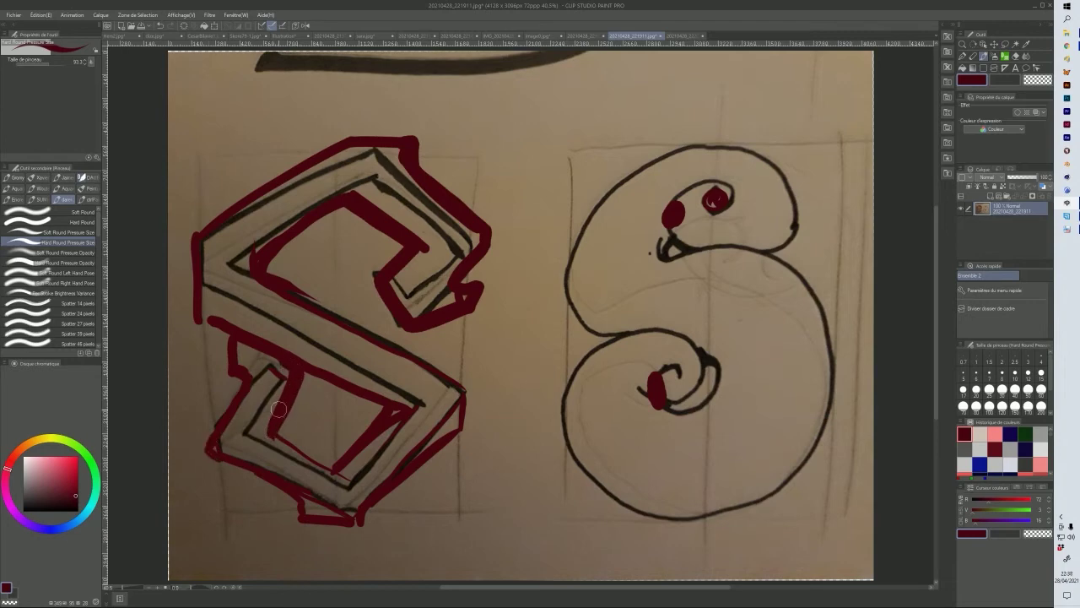
drag(270, 432, 331, 469)
mouse_move(210, 452)
mouse_down()
mouse_move(289, 497)
mouse_move(292, 519)
mouse_move(353, 528)
mouse_move(463, 434)
mouse_move(474, 377)
mouse_up()
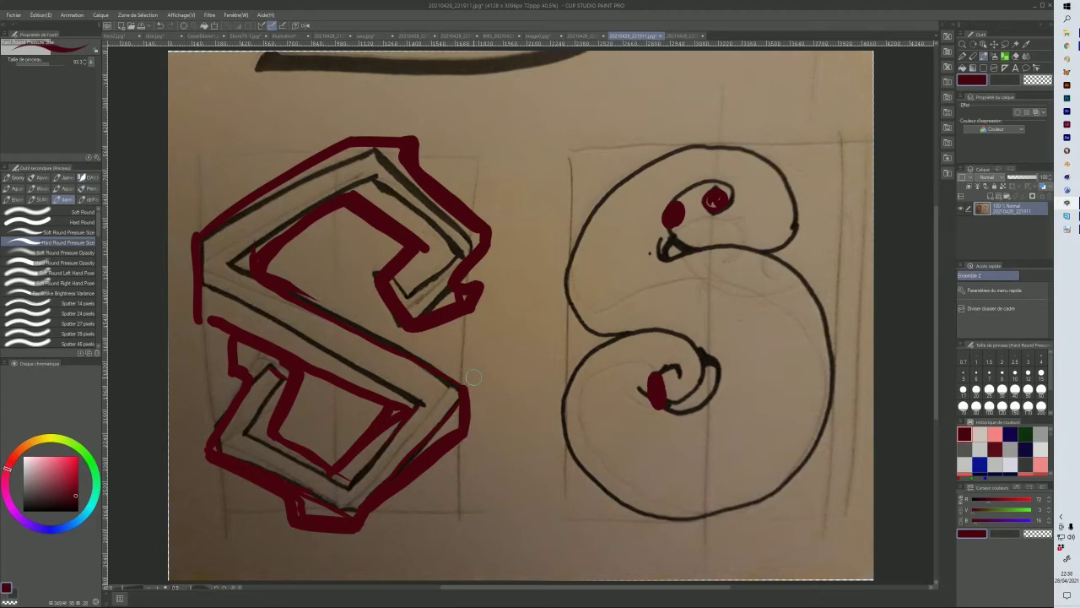
- Open the 20210428_222015.jpg drawing and trace dark red corrections over the S's lower curl, right curve and upper corners
click(683, 37)
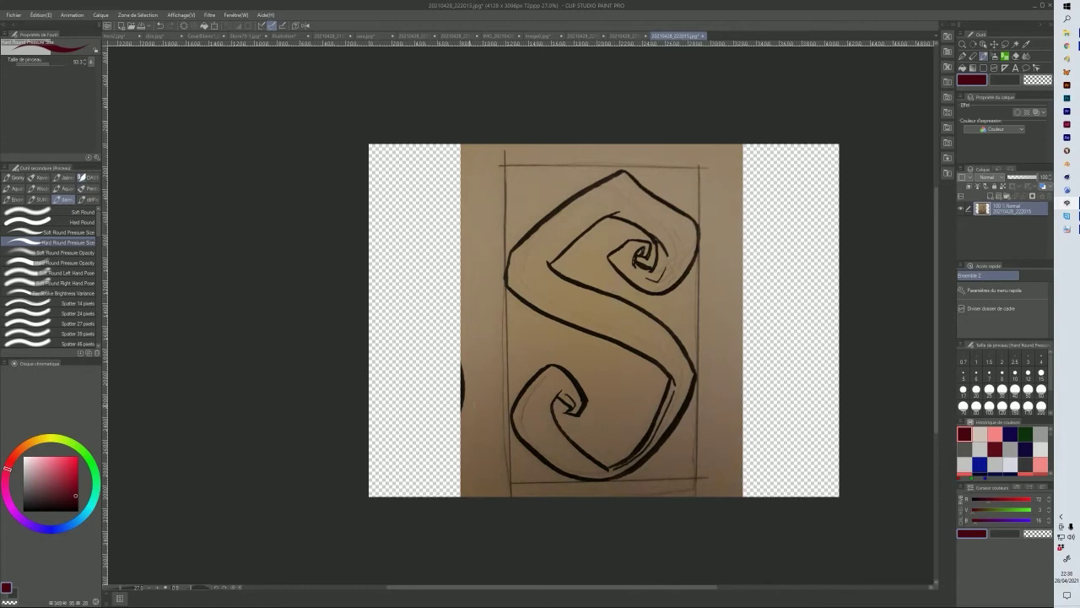
mouse_move(560, 403)
mouse_down()
mouse_move(582, 424)
mouse_move(591, 405)
mouse_move(587, 414)
mouse_move(580, 392)
mouse_move(566, 402)
mouse_move(591, 404)
mouse_move(557, 365)
mouse_up()
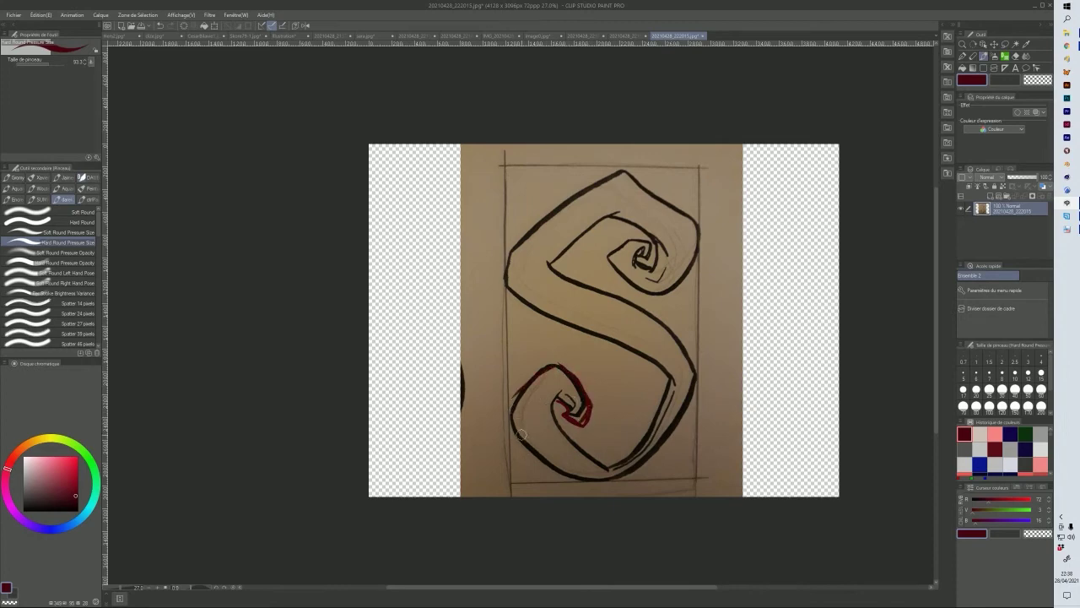
mouse_move(601, 466)
mouse_down()
mouse_move(662, 382)
mouse_move(608, 455)
mouse_move(692, 395)
mouse_move(628, 447)
mouse_up()
mouse_move(557, 276)
mouse_down()
mouse_move(573, 244)
mouse_move(618, 215)
mouse_up()
mouse_move(504, 251)
mouse_down()
mouse_move(618, 175)
mouse_move(691, 217)
mouse_move(699, 253)
mouse_up()
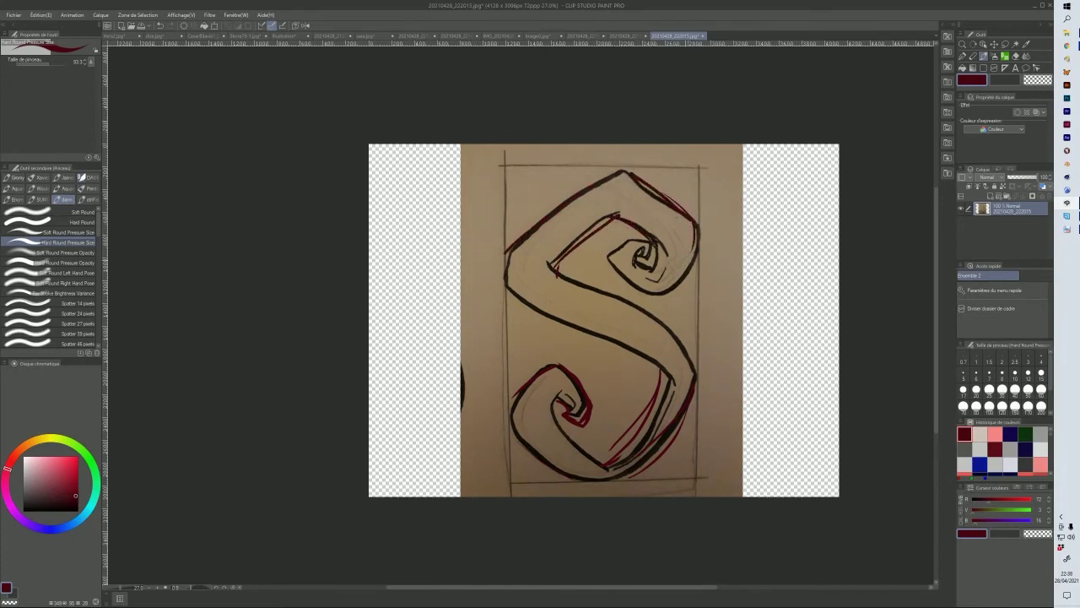
drag(593, 460, 635, 427)
- Create a new A4 illustration, 29.70 by 21.00 at 300 resolution, named Illustration2
click(285, 37)
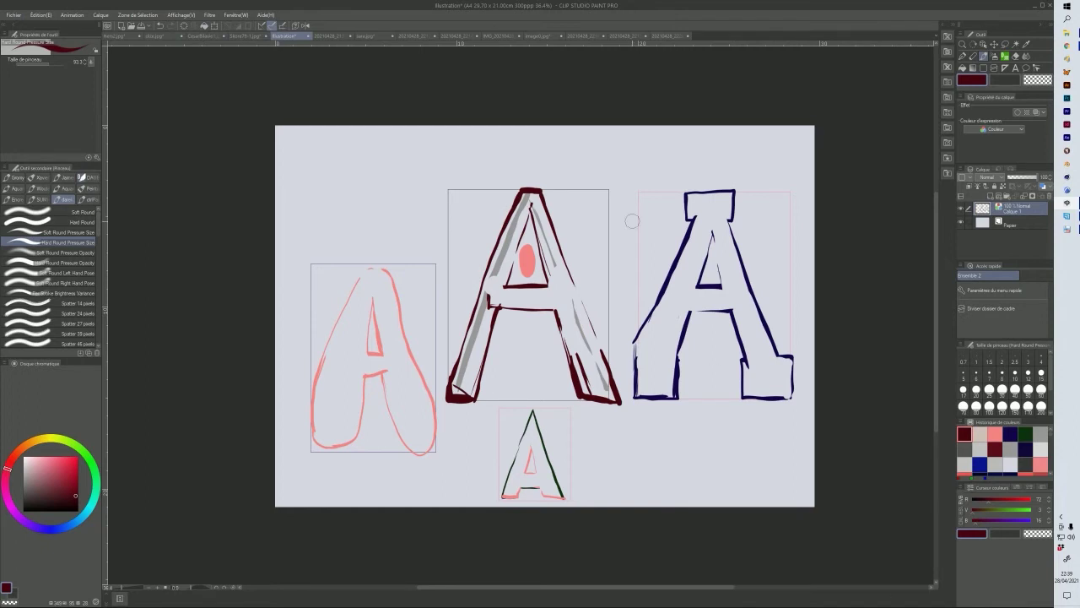
click(14, 16)
click(32, 25)
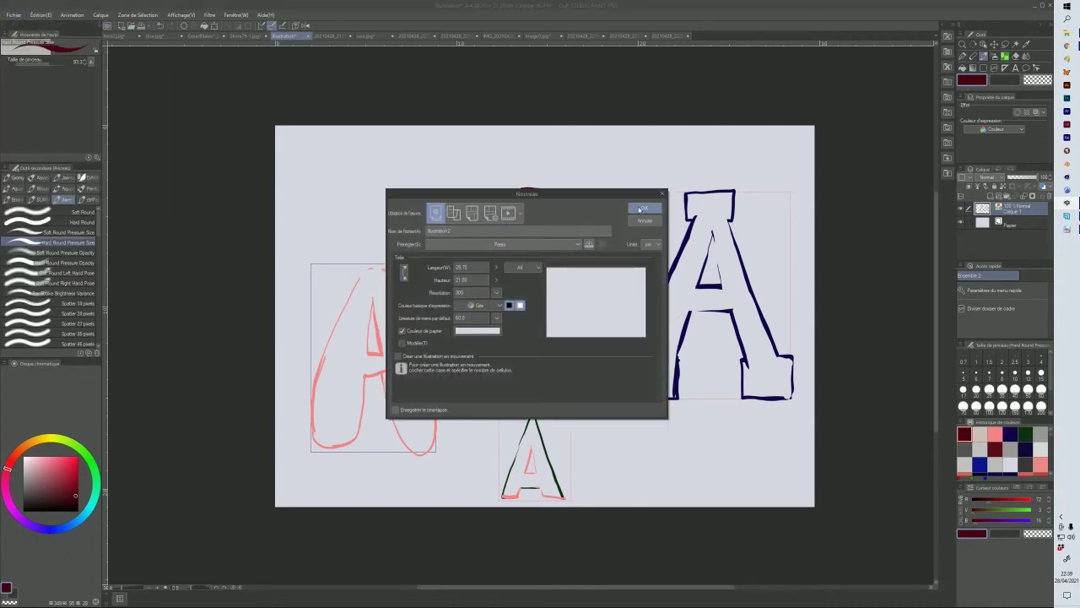
click(641, 208)
- Draw a tall thin-lined rectangle on the left part of the blank canvas, then set the drawing colour to pink
click(984, 68)
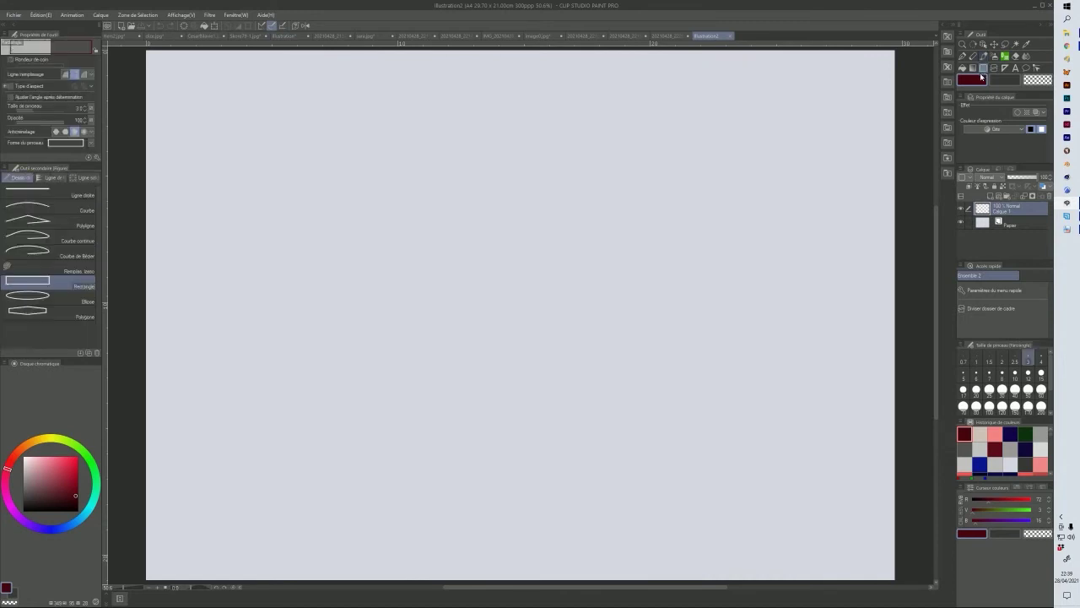
drag(200, 167, 347, 386)
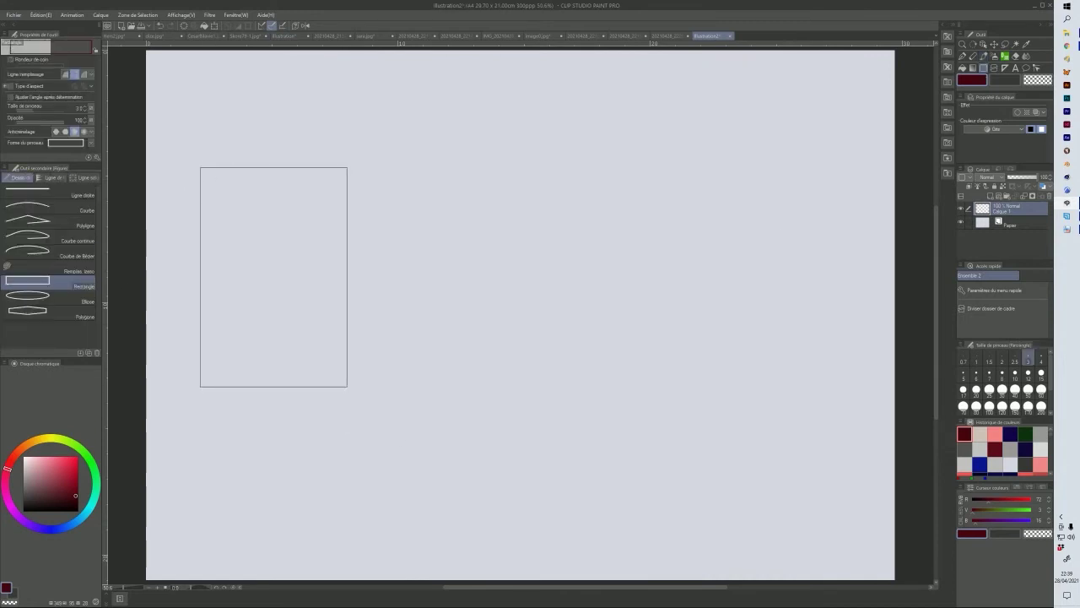
click(995, 433)
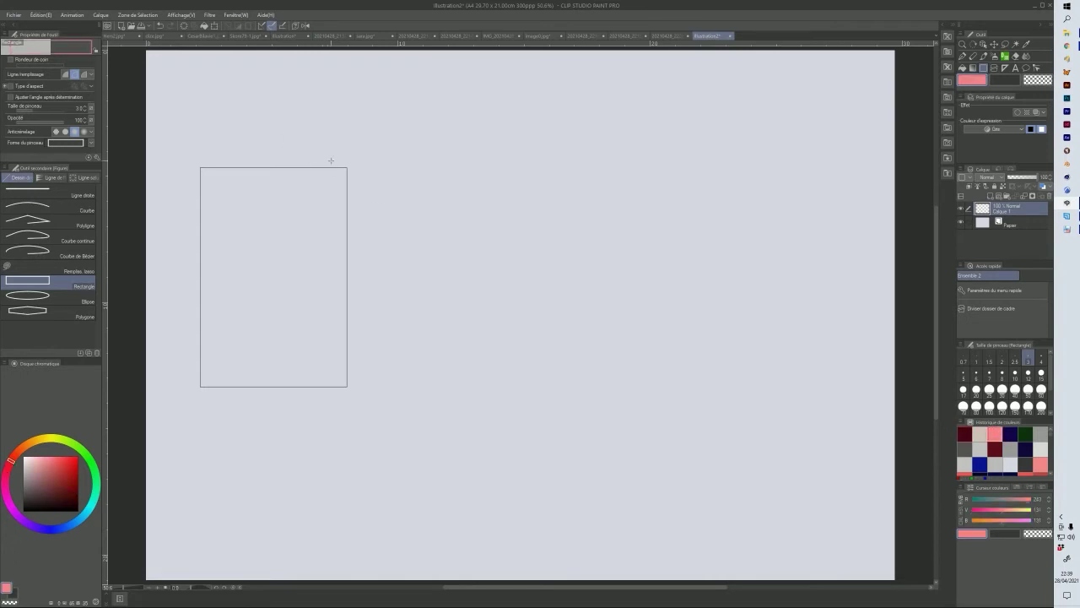
drag(370, 193, 487, 382)
click(1004, 129)
click(995, 140)
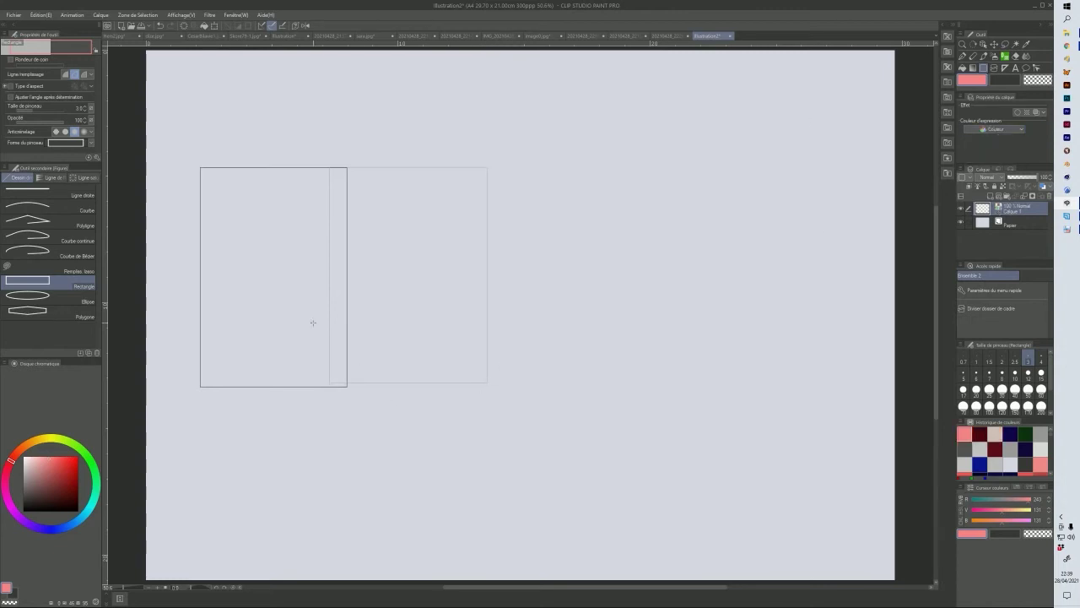
key(ctrl+z)
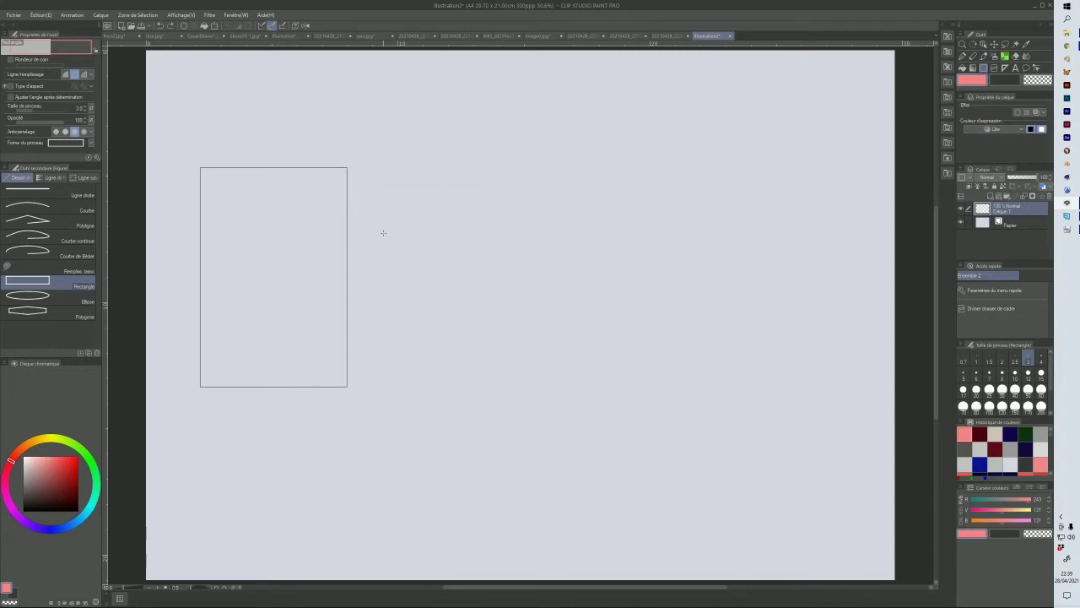
- Set the layer's expression colour to Couleur and draw a pink and a dark blue rectangle of equal height, each overlapping the previous one
drag(332, 168, 491, 387)
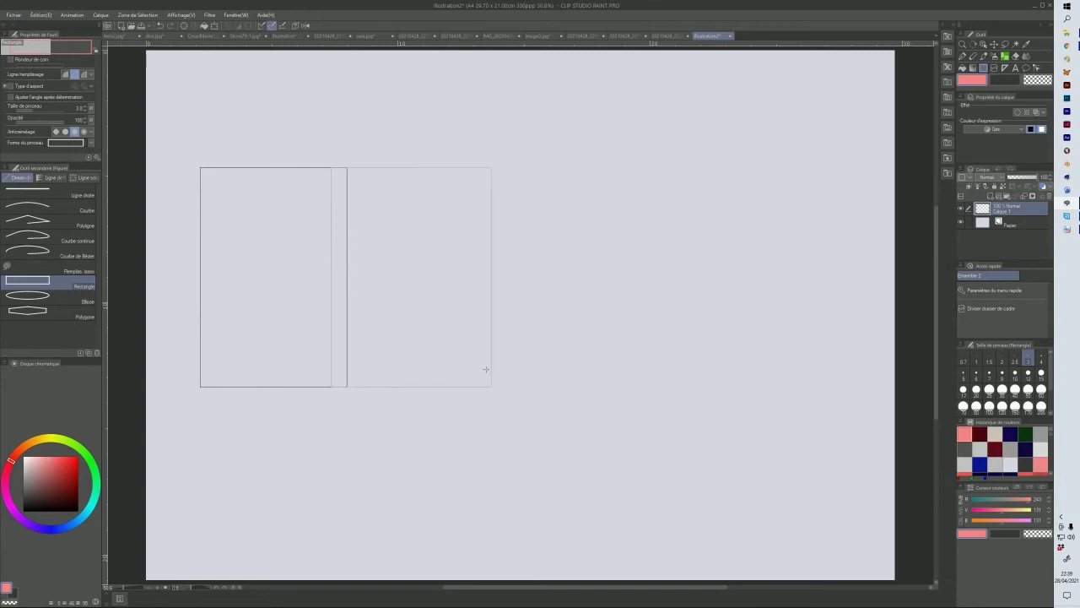
click(1006, 129)
click(1006, 139)
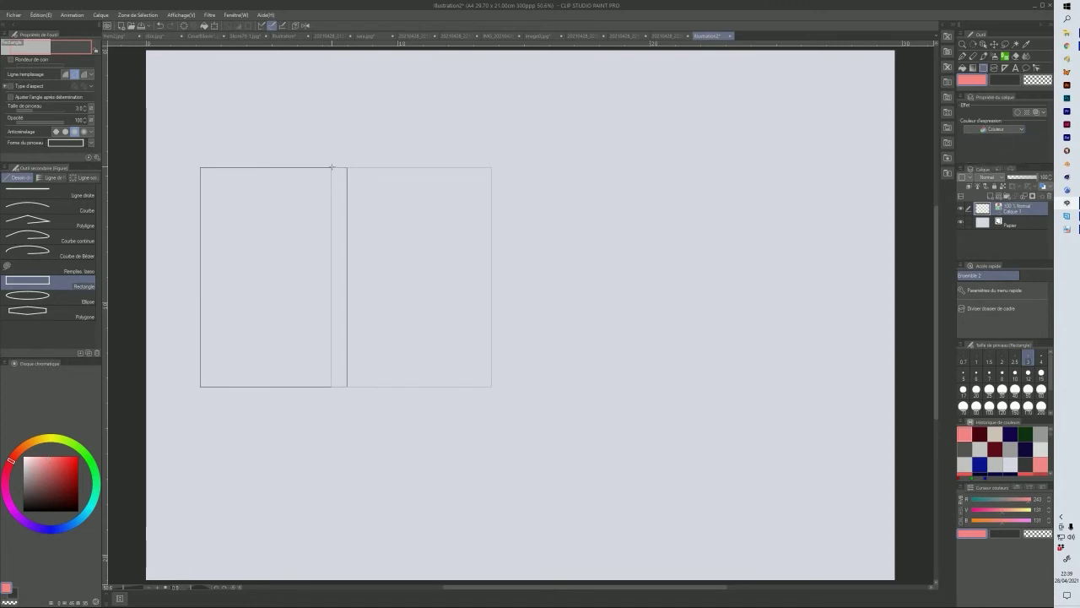
drag(331, 168, 491, 387)
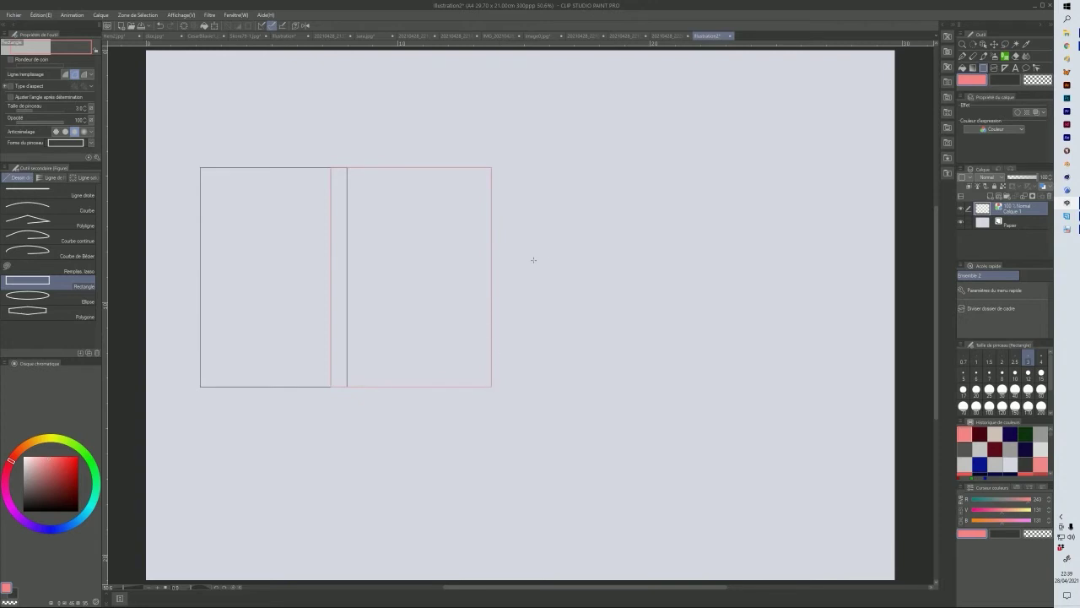
click(1010, 434)
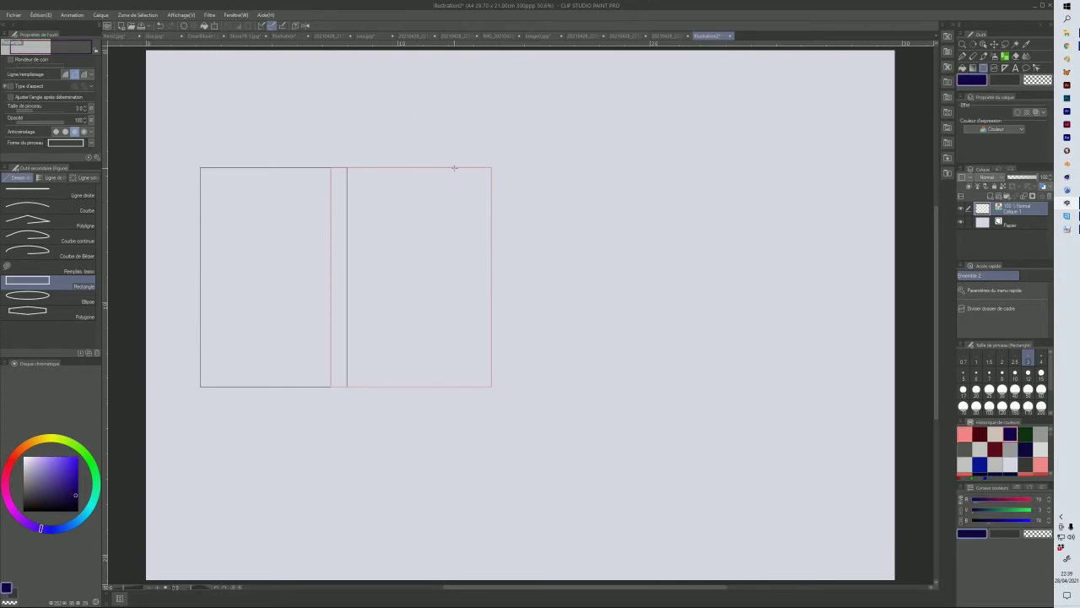
drag(459, 167, 621, 387)
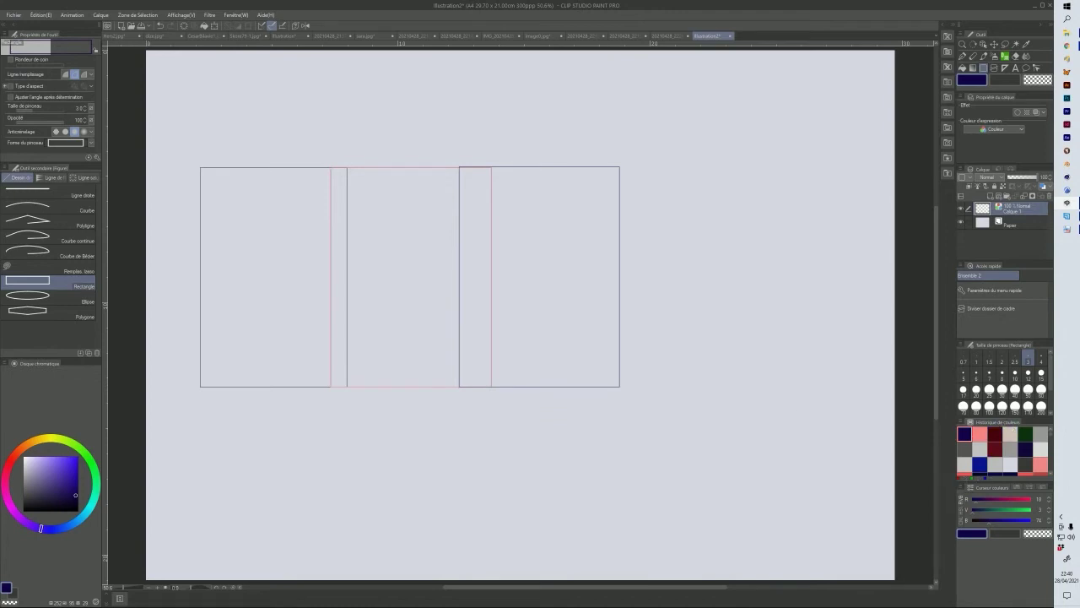
- Bring in the photo of the hand-drawn M letters as a new document and return to the Illustration2 canvas
key(alt+Tab)
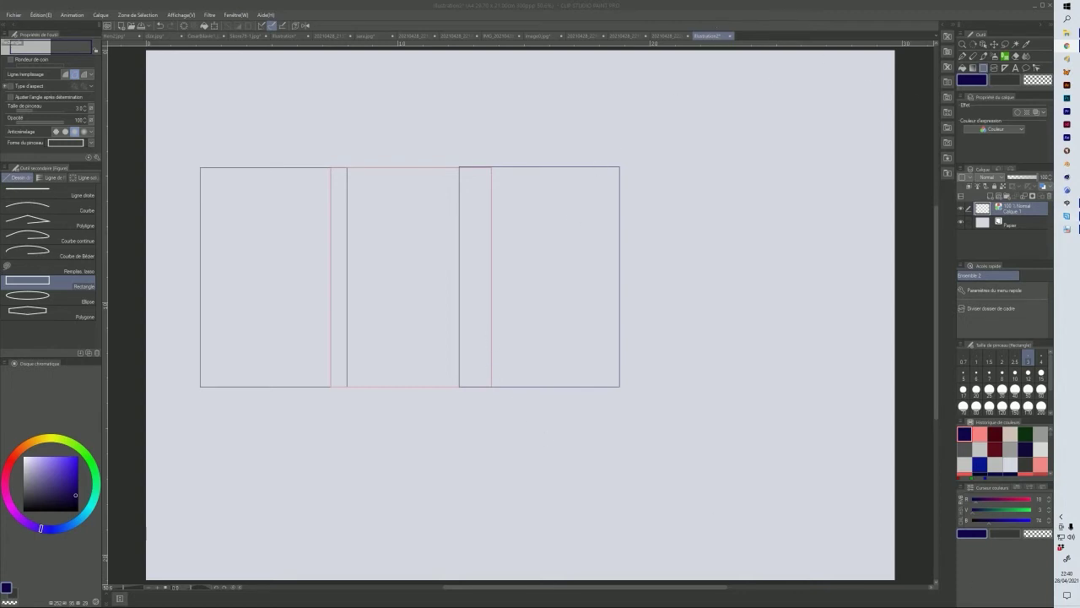
drag(789, 361, 699, 36)
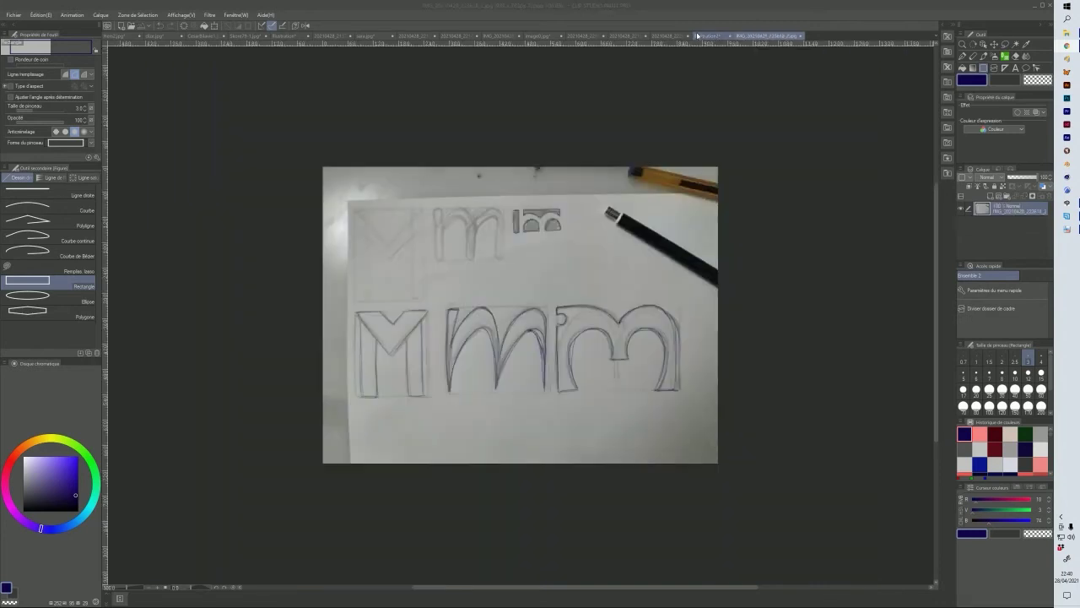
click(693, 39)
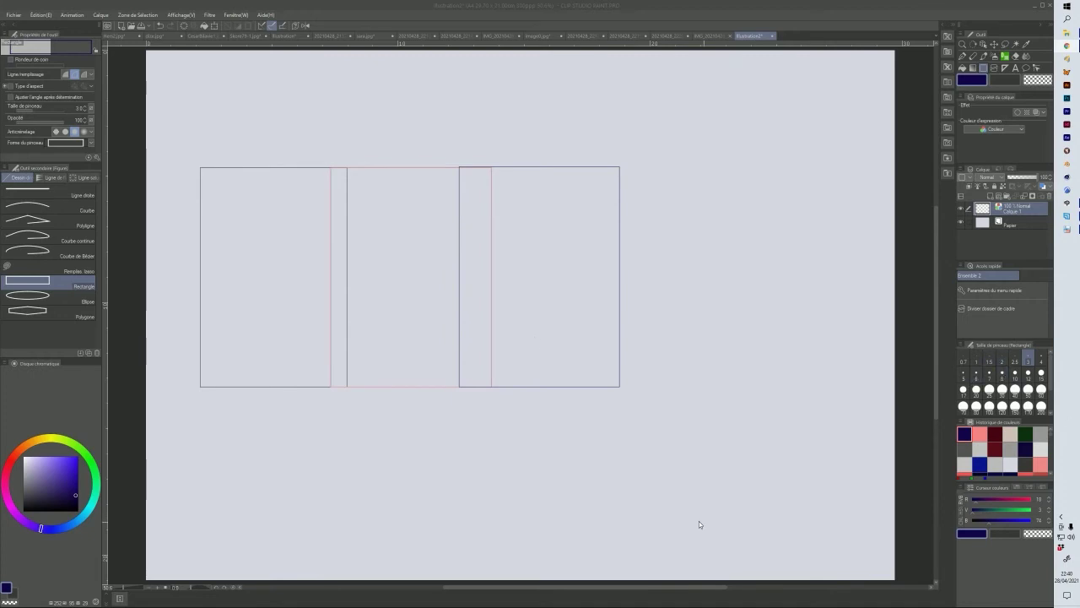
- Extend the overlapping row with a dark green rectangle and a pink rectangle of the same height
click(1024, 434)
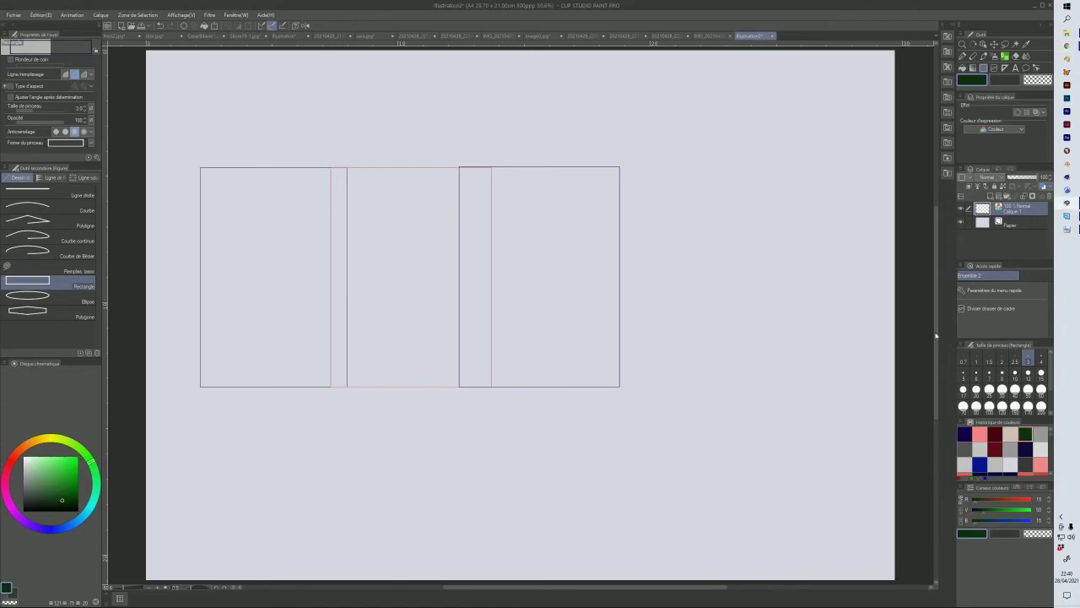
drag(586, 166, 722, 387)
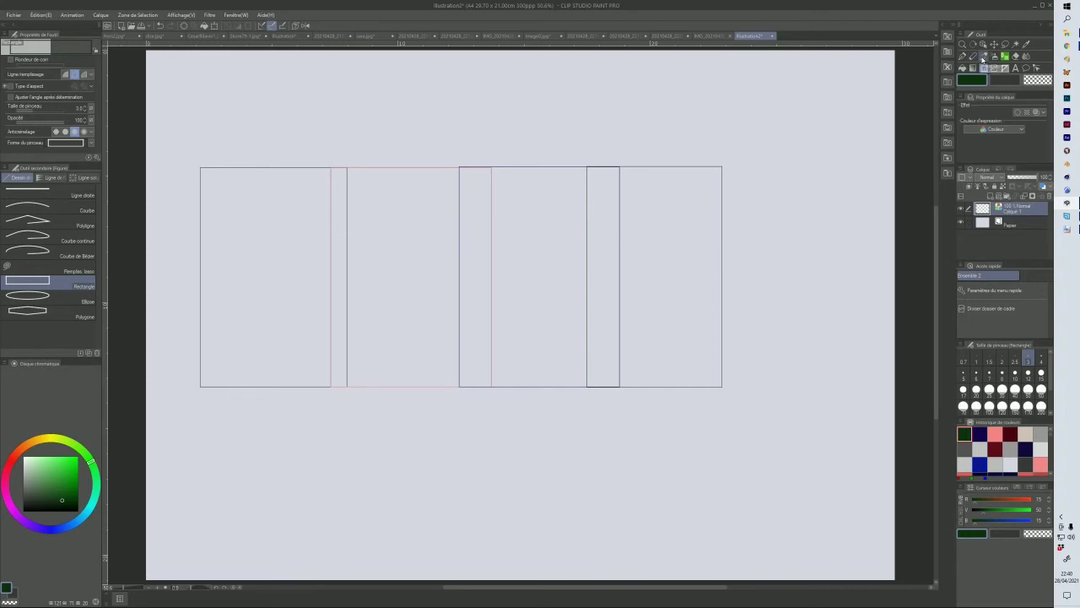
click(984, 57)
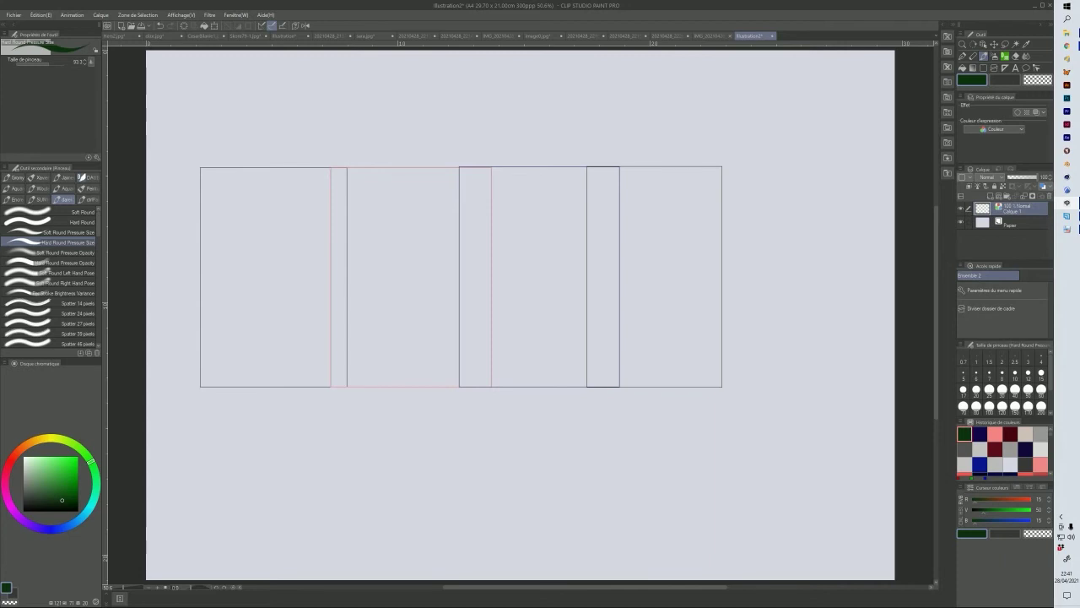
click(982, 63)
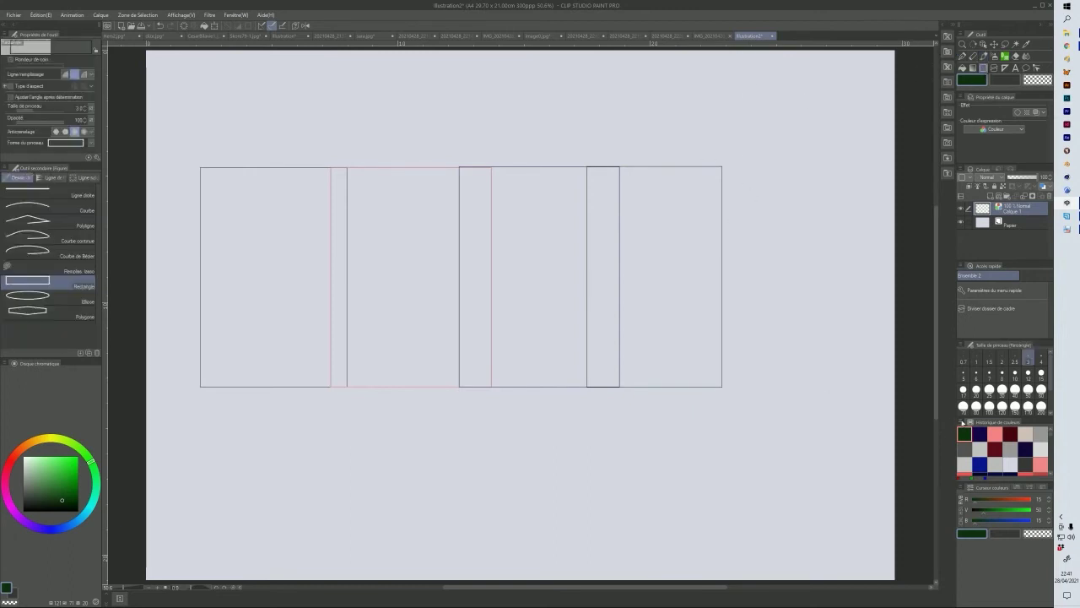
click(995, 434)
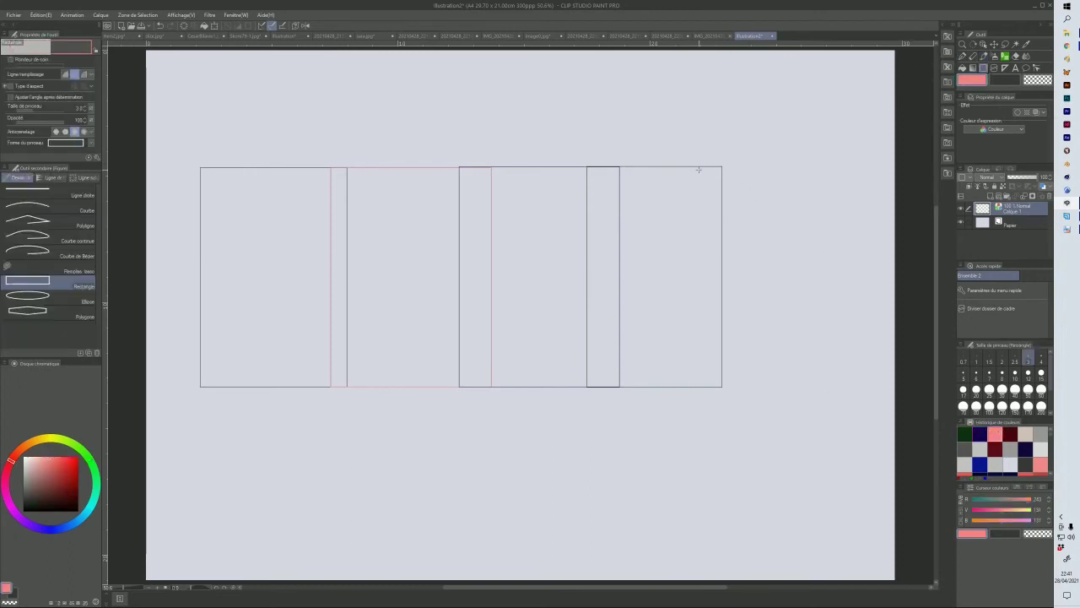
drag(706, 166, 828, 386)
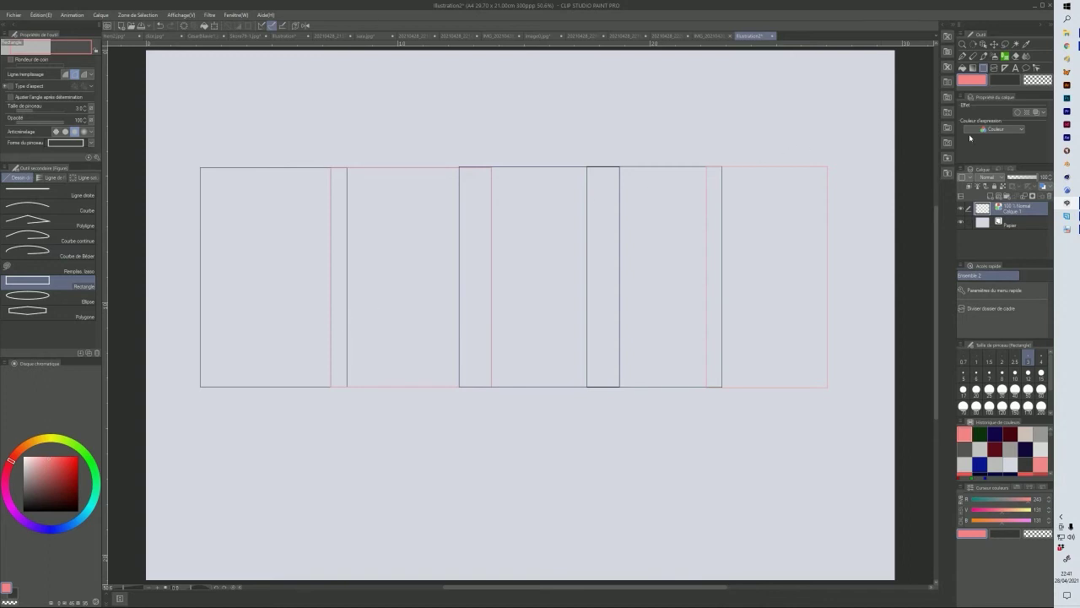
- Handwrite HUION in pink with the brush above the row of rectangles and underline its middle
click(983, 56)
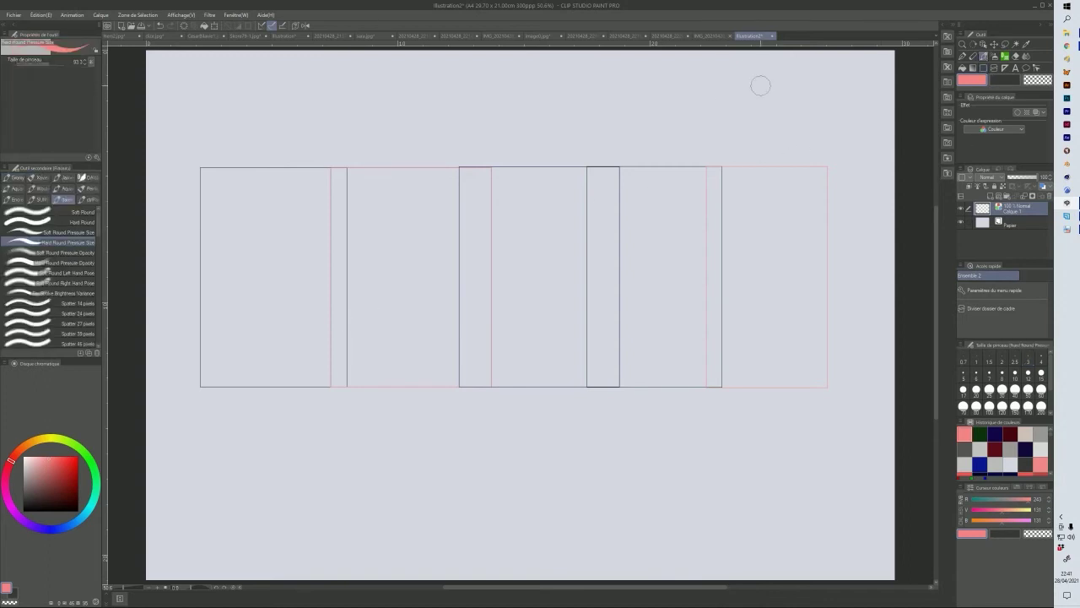
mouse_move(643, 74)
mouse_down()
mouse_move(633, 99)
mouse_move(656, 77)
mouse_move(659, 90)
mouse_move(685, 93)
mouse_move(727, 82)
mouse_up()
drag(666, 103, 687, 101)
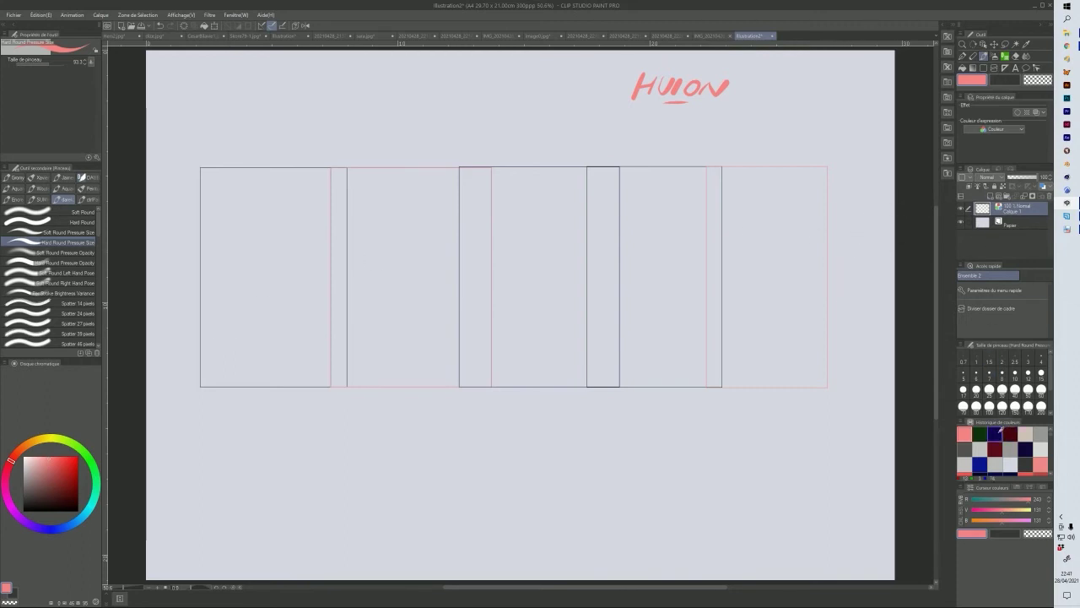
- Handwrite a slanted H in dark grey inside the first guide rectangle
click(997, 432)
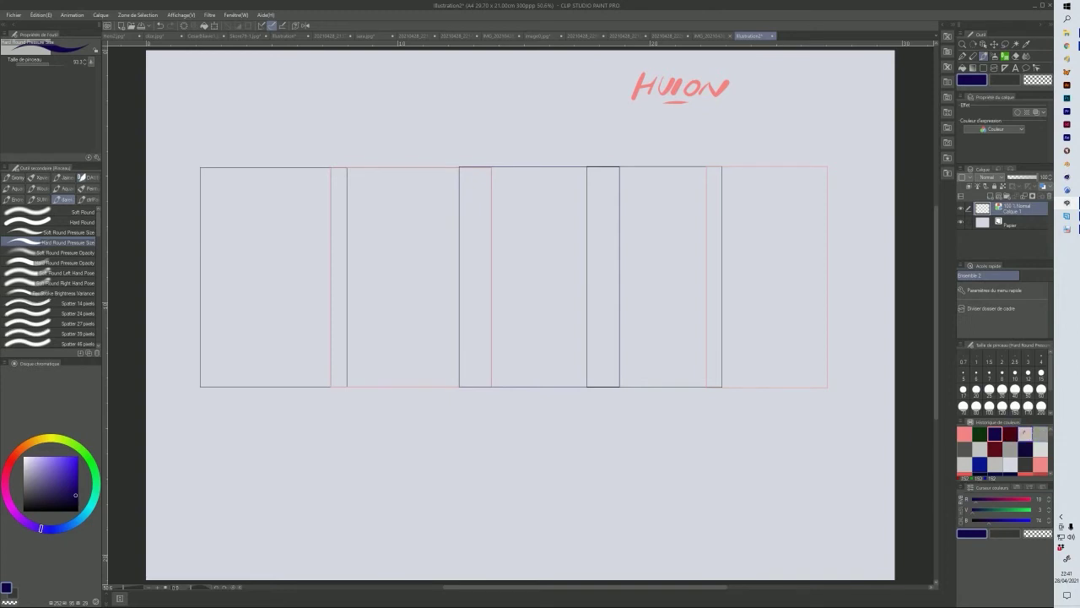
click(963, 448)
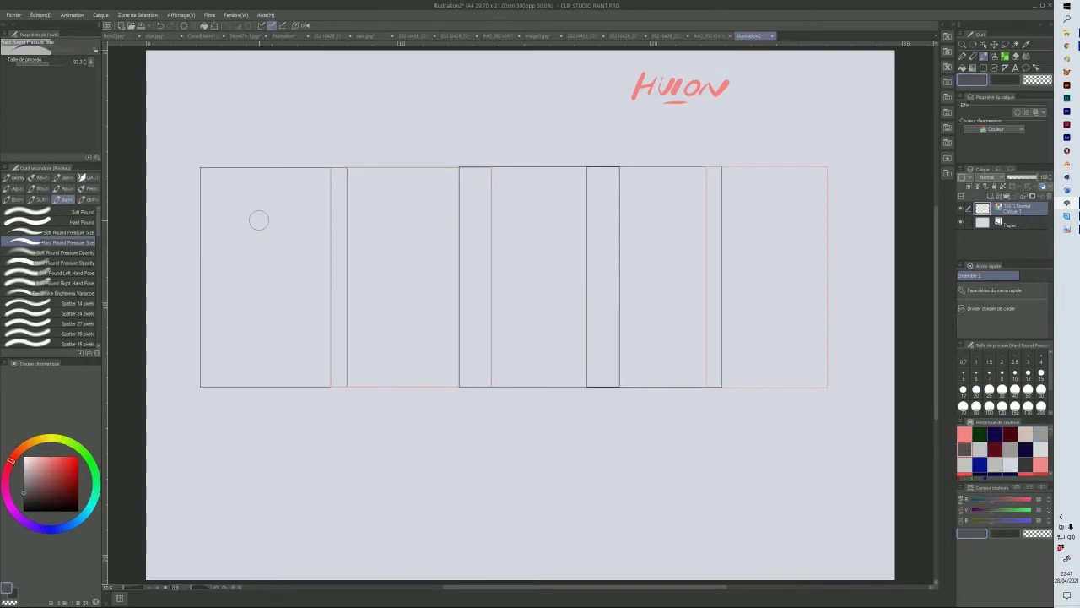
drag(245, 184, 217, 350)
drag(228, 272, 313, 273)
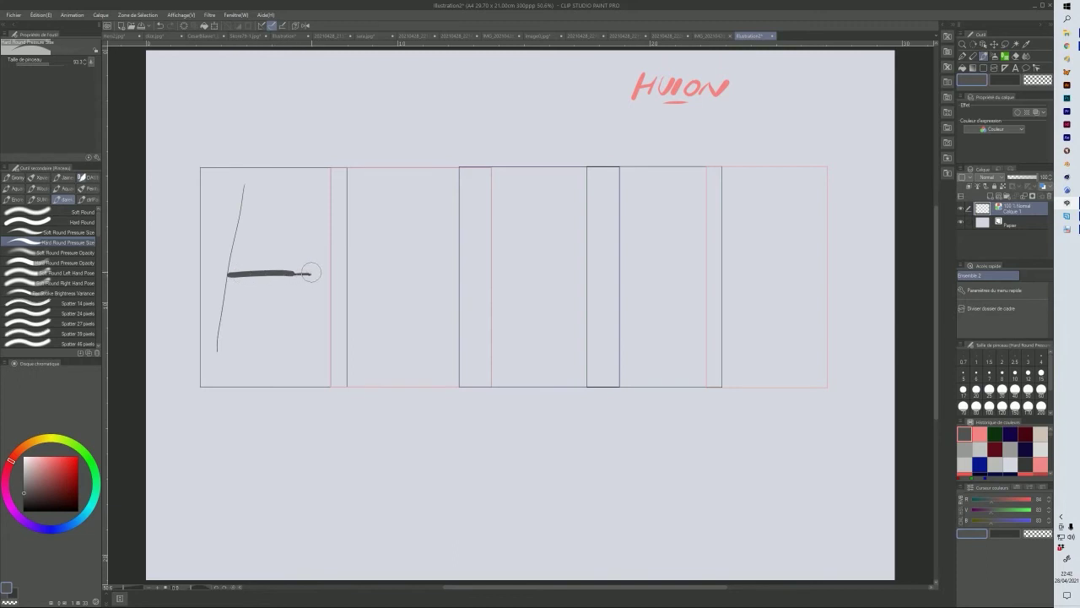
drag(335, 192, 302, 332)
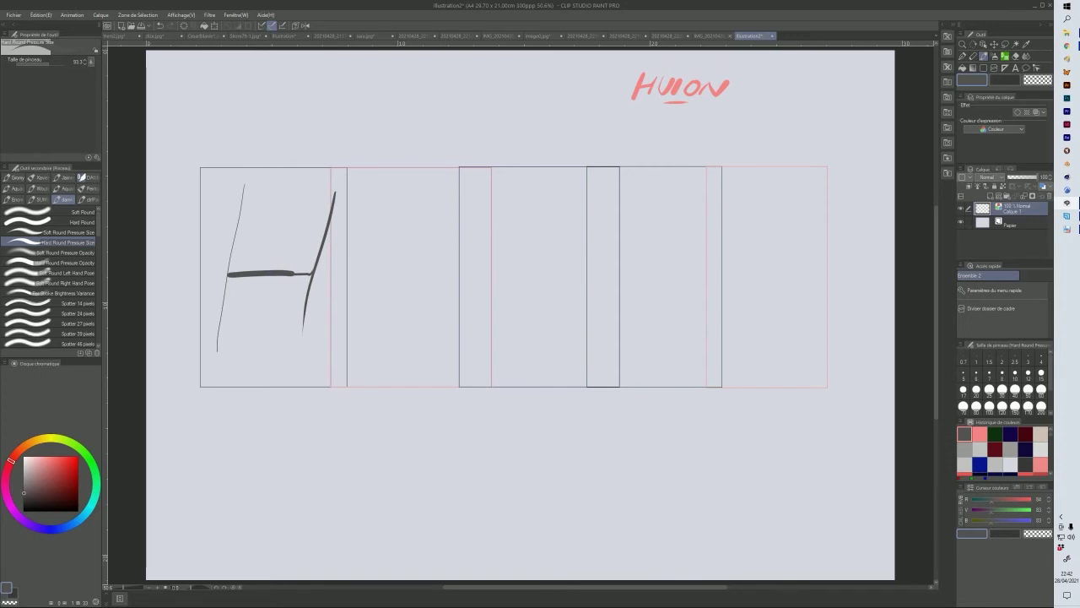
click(1066, 45)
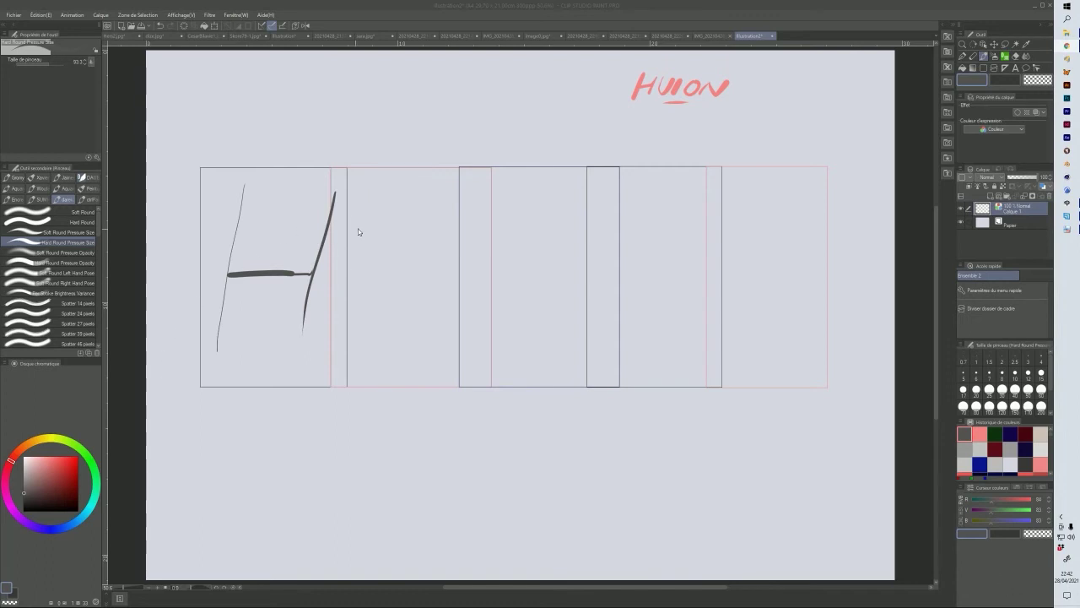
- Handwrite the letters U, I, O and N in dark grey, one across each remaining guide rectangle
mouse_move(358, 201)
mouse_down()
mouse_move(341, 279)
mouse_move(347, 339)
mouse_move(397, 350)
mouse_move(430, 310)
mouse_move(448, 217)
mouse_up()
drag(528, 211, 501, 333)
drag(492, 216, 574, 211)
drag(472, 338, 571, 333)
mouse_move(649, 212)
mouse_down()
mouse_move(595, 299)
mouse_move(629, 342)
mouse_move(696, 319)
mouse_move(706, 243)
mouse_move(643, 217)
mouse_up()
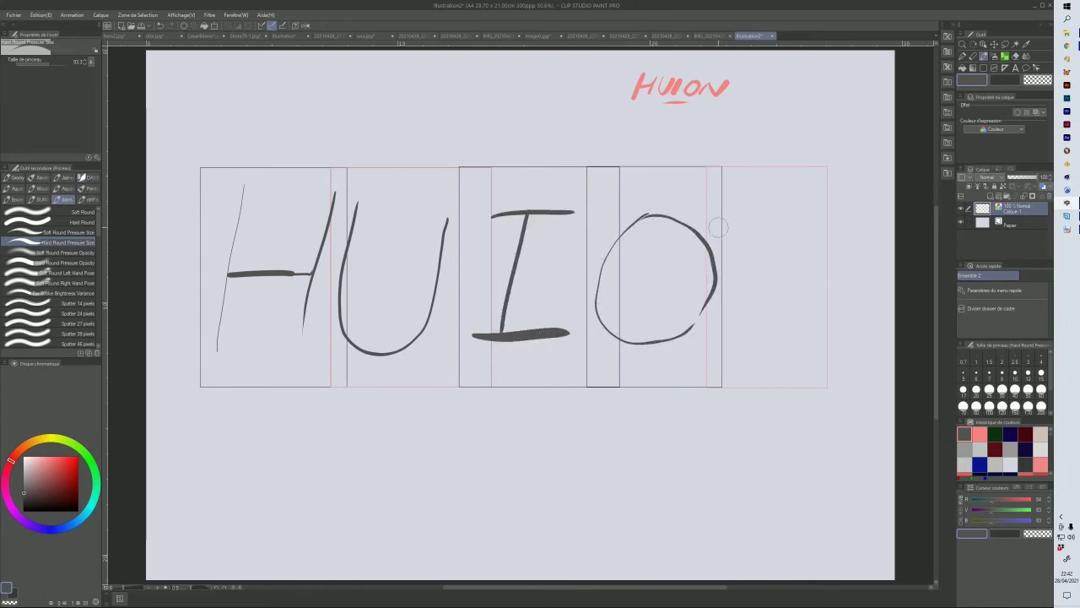
drag(747, 219, 701, 313)
drag(744, 225, 786, 323)
drag(816, 204, 785, 309)
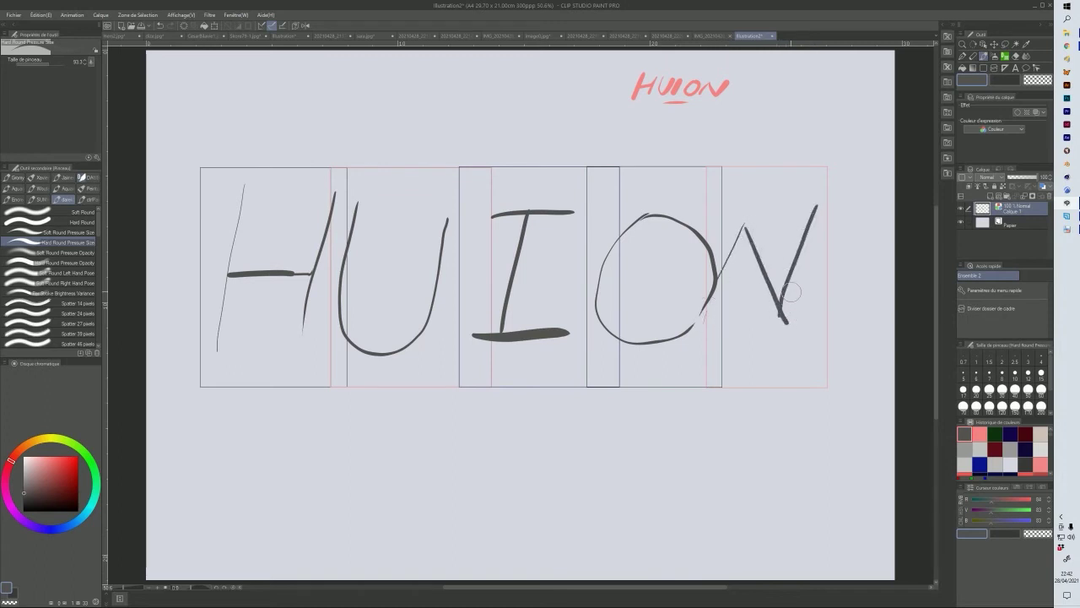
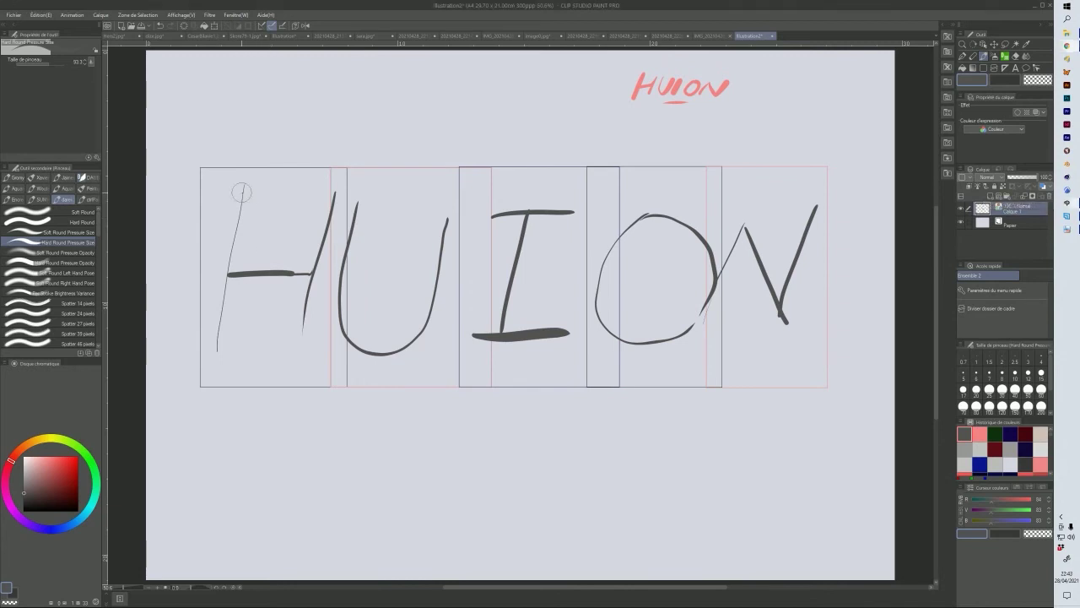
- Outline a thick slanted stem over the left stroke of H, U, O and N and over the I, redrawing the N's stem
mouse_move(237, 191)
mouse_down()
mouse_move(263, 192)
mouse_move(237, 329)
mouse_move(226, 354)
mouse_move(203, 353)
mouse_move(233, 189)
mouse_move(264, 205)
mouse_move(241, 307)
mouse_up()
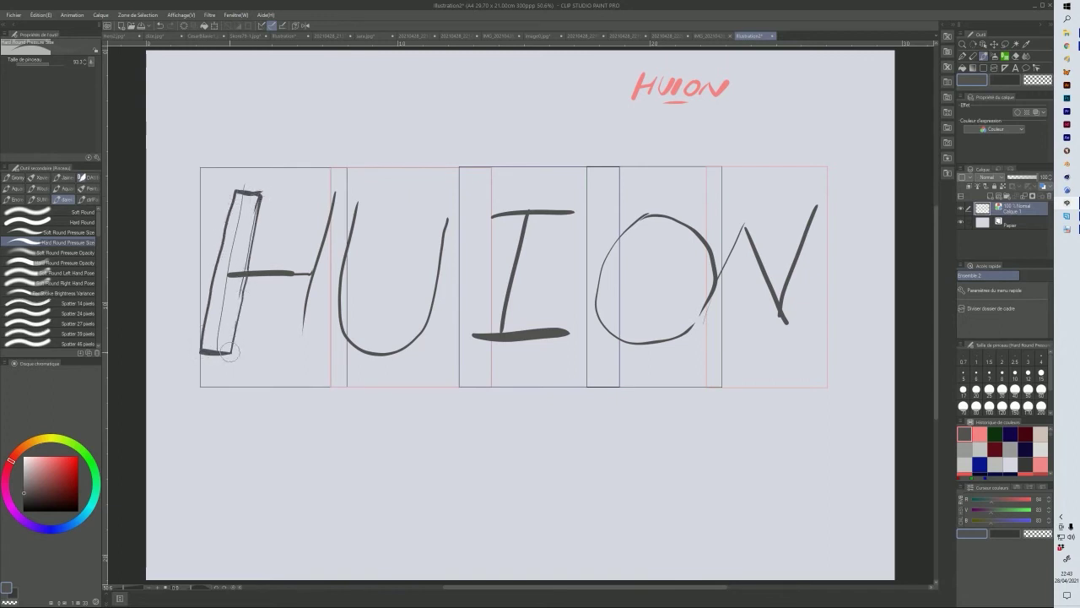
mouse_move(350, 196)
mouse_down()
mouse_move(386, 198)
mouse_move(347, 354)
mouse_move(325, 335)
mouse_move(342, 226)
mouse_move(356, 198)
mouse_move(326, 354)
mouse_move(352, 359)
mouse_move(387, 194)
mouse_up()
mouse_move(518, 213)
mouse_down()
mouse_move(494, 336)
mouse_move(516, 339)
mouse_move(552, 199)
mouse_move(517, 213)
mouse_up()
mouse_move(629, 211)
mouse_down()
mouse_move(591, 331)
mouse_move(620, 325)
mouse_move(654, 203)
mouse_move(629, 211)
mouse_up()
mouse_move(737, 203)
mouse_down()
mouse_move(688, 317)
mouse_move(722, 326)
mouse_up()
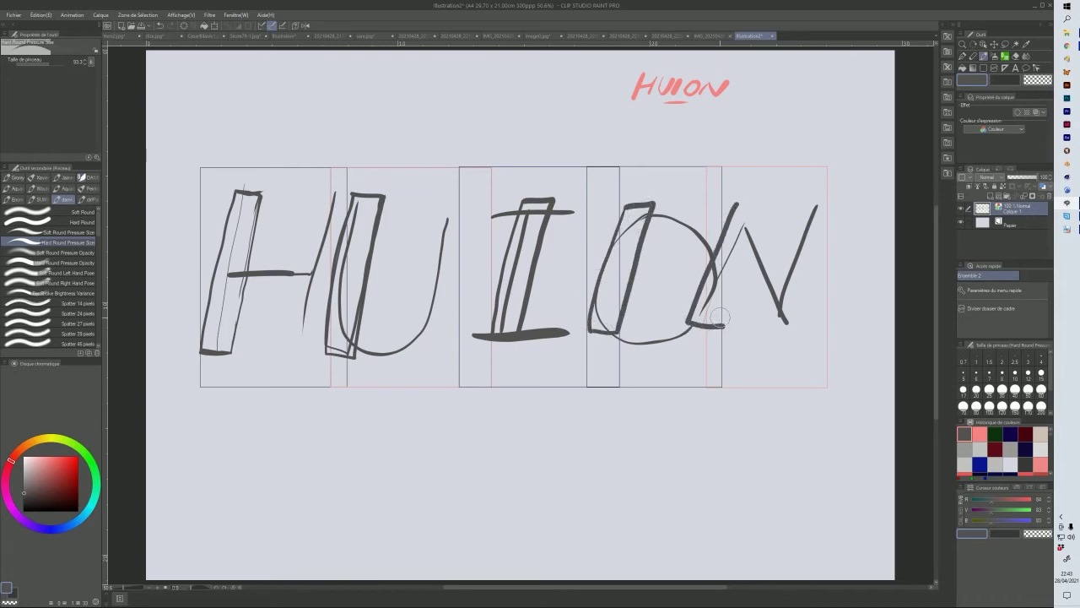
key(ctrl+z)
mouse_move(727, 211)
mouse_down()
mouse_move(696, 336)
mouse_move(724, 334)
mouse_move(763, 211)
mouse_move(744, 202)
mouse_move(763, 201)
mouse_move(700, 334)
mouse_move(734, 309)
mouse_move(765, 203)
mouse_up()
key(ctrl+z)
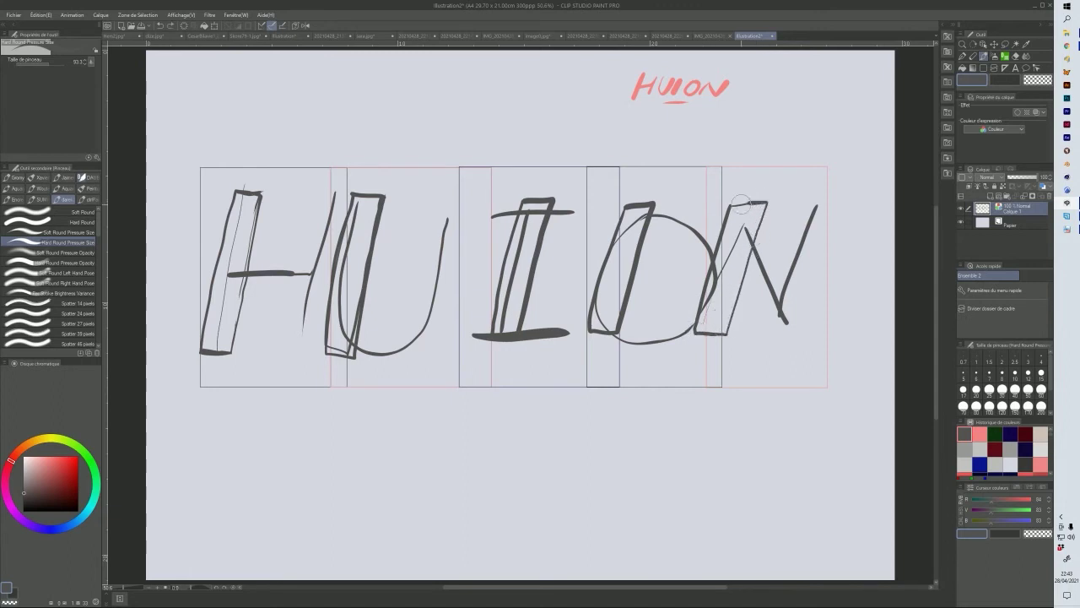
- Erase the thin skeleton strokes inside the thick stems of the N, O, U and H, retouching the stem outline with the brush
click(1004, 56)
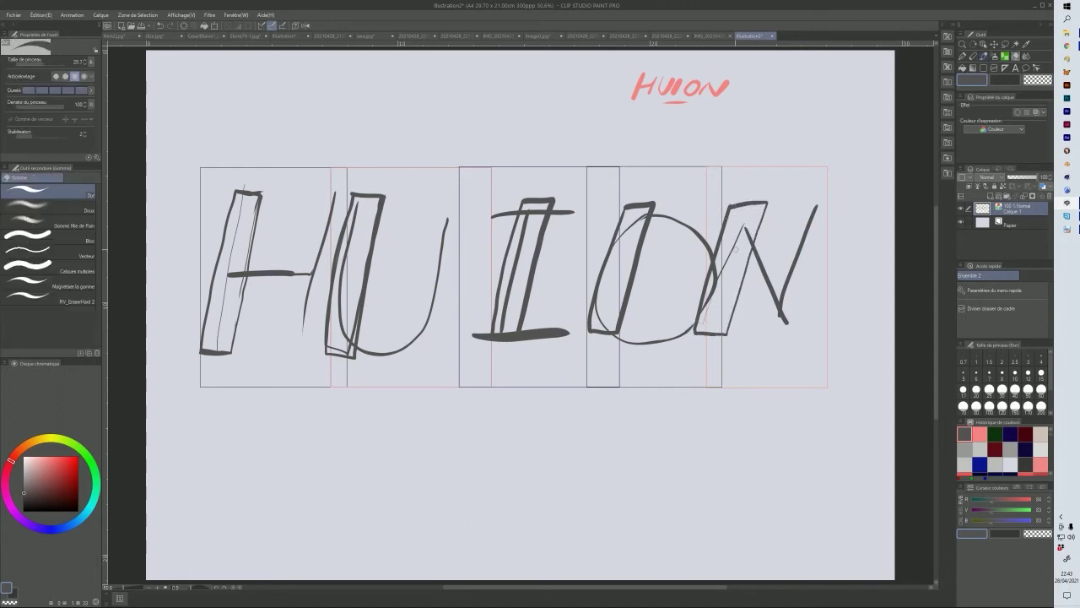
mouse_move(733, 238)
mouse_down()
mouse_move(719, 279)
mouse_move(719, 263)
mouse_up()
key(b)
drag(702, 311, 699, 331)
key(e)
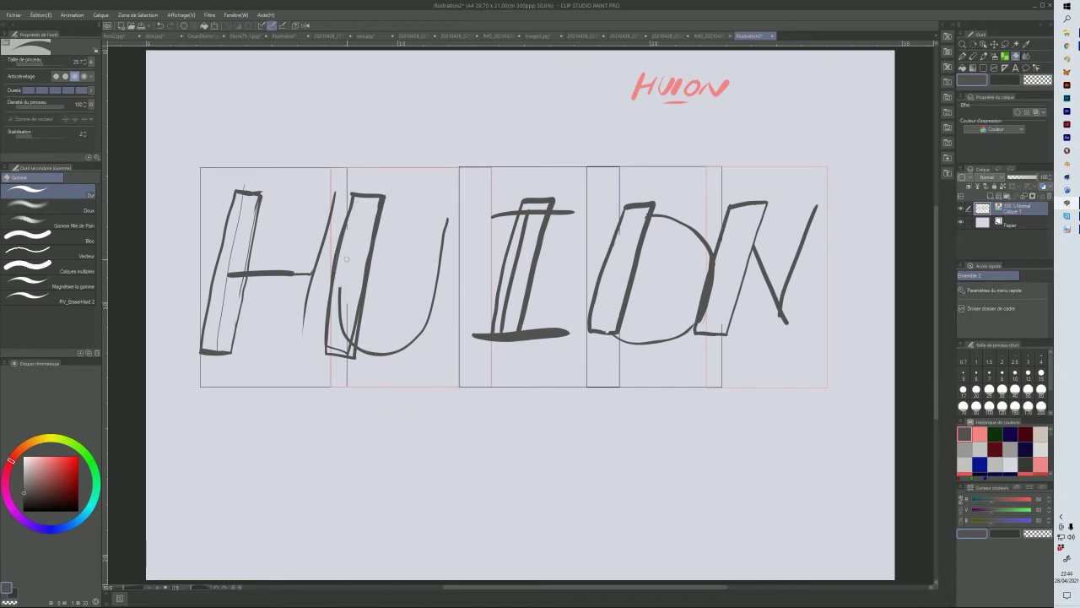
mouse_move(343, 327)
mouse_down()
mouse_move(347, 309)
mouse_move(357, 313)
mouse_up()
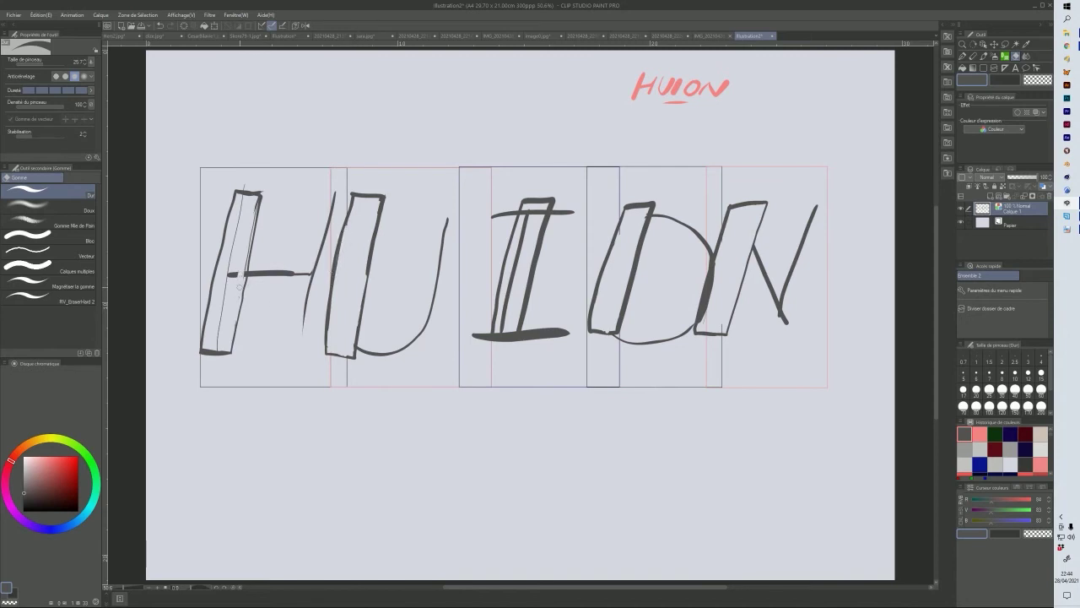
drag(227, 275, 219, 338)
drag(249, 216, 247, 275)
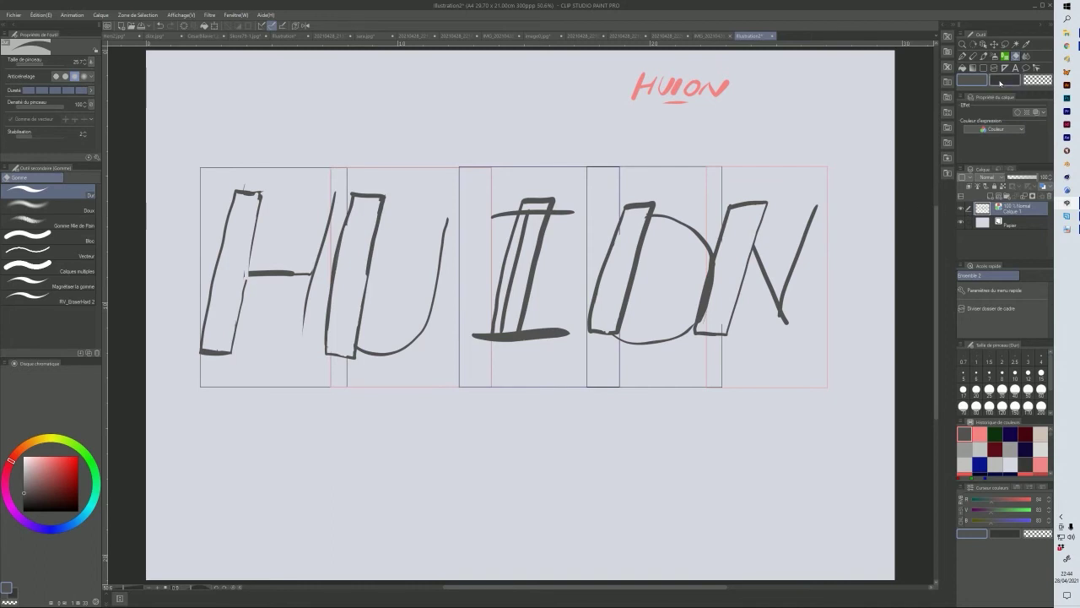
- Outline the H's crossbar and begin its thick right stem with the dark grey brush, undoing the strokes that collide with the U
click(984, 56)
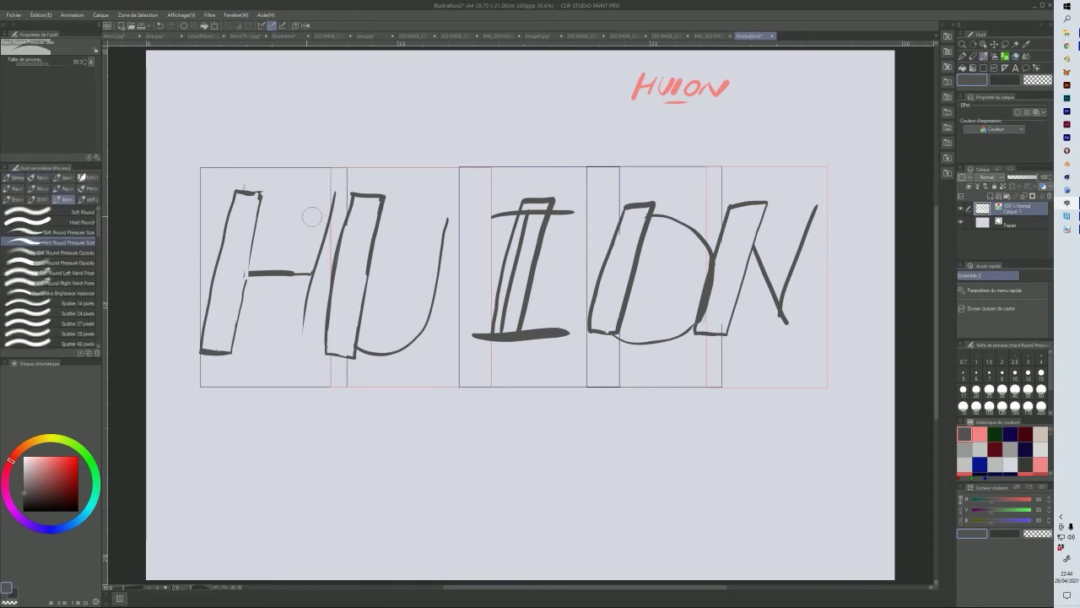
drag(247, 260, 289, 259)
drag(244, 295, 303, 289)
drag(250, 259, 310, 257)
mouse_move(324, 195)
mouse_down()
mouse_move(287, 363)
mouse_move(278, 322)
mouse_move(282, 356)
mouse_move(311, 355)
mouse_move(352, 193)
mouse_move(310, 227)
mouse_up()
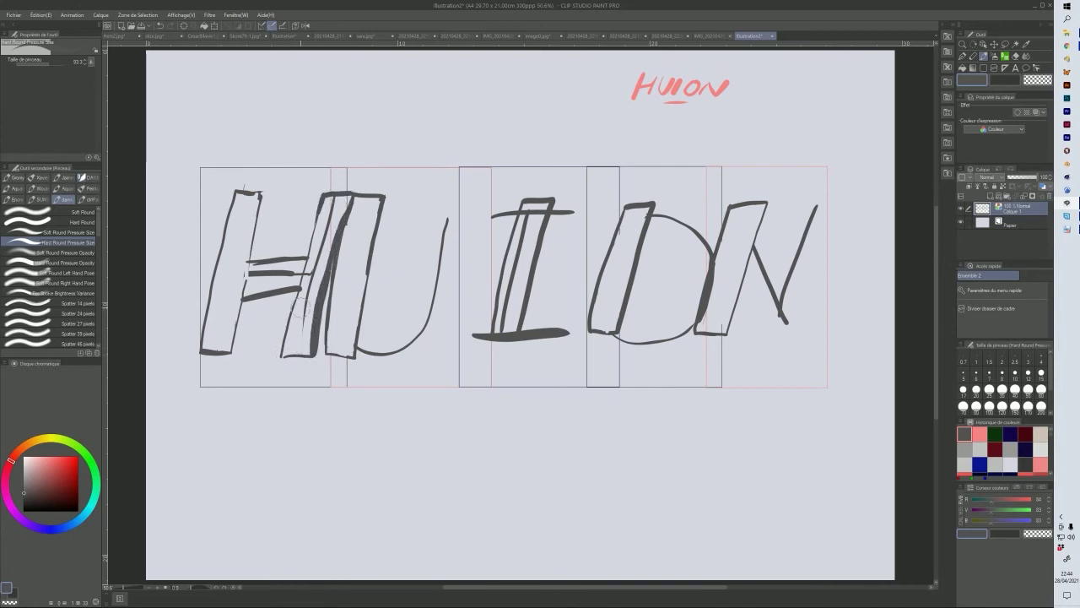
key(ctrl+z)
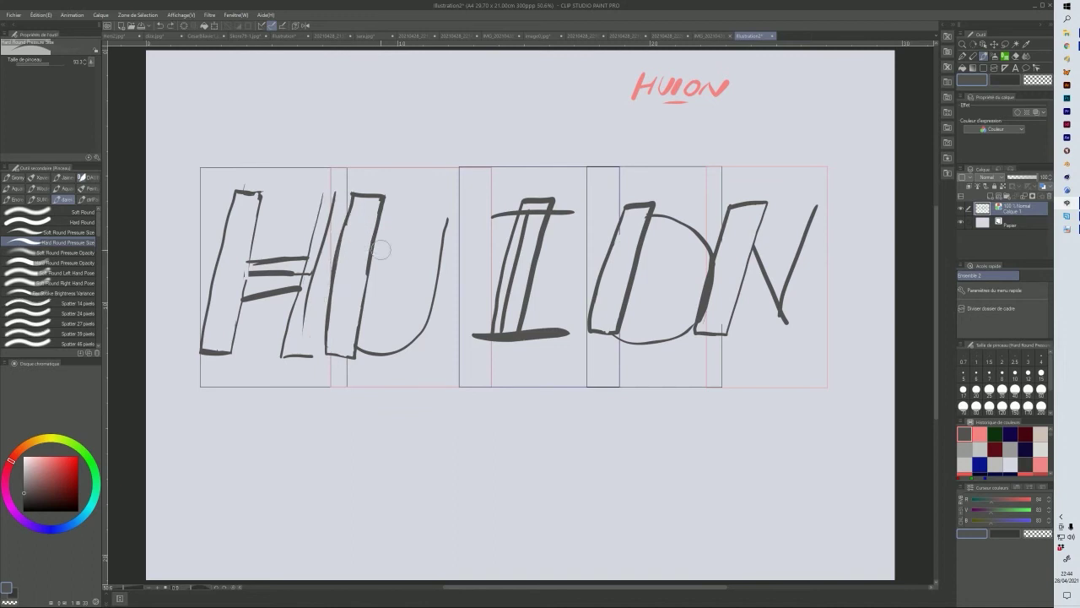
- Mark the top of the H's right stem in dark blue and outline its right edge and base in pink over the U
click(1010, 434)
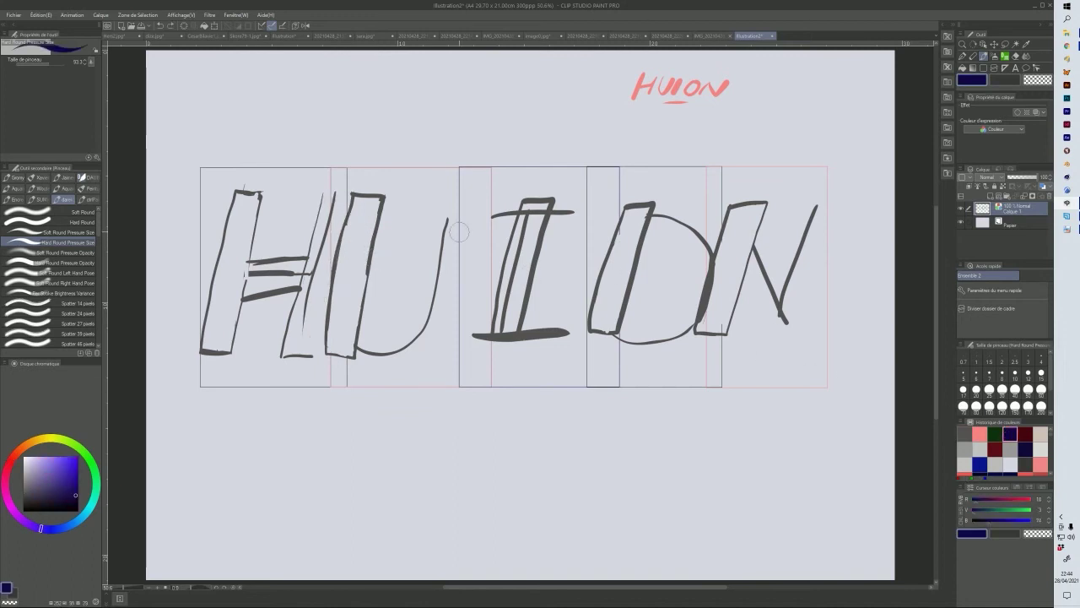
mouse_move(326, 193)
mouse_down()
mouse_move(367, 195)
mouse_move(354, 194)
mouse_move(308, 357)
mouse_up()
key(ctrl+z)
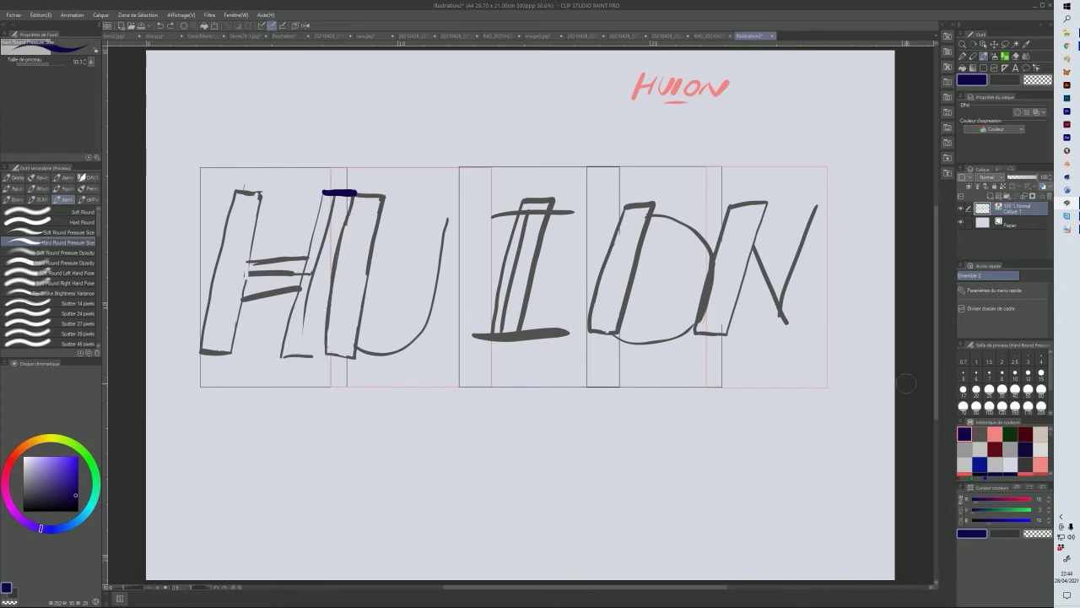
click(995, 434)
mouse_move(333, 192)
mouse_down()
mouse_move(361, 194)
mouse_move(327, 348)
mouse_move(285, 354)
mouse_move(327, 350)
mouse_move(340, 259)
mouse_up()
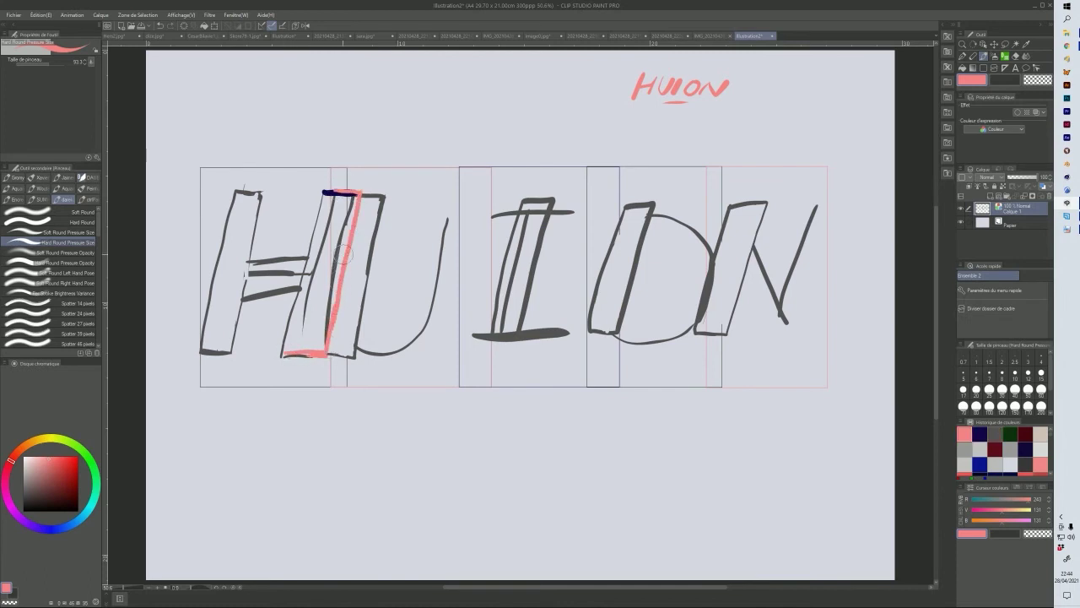
- Outline the U's curved bowl and thick right stem in pink, undoing the first bowl strokes and redrawing them
mouse_move(361, 324)
mouse_down()
mouse_move(407, 341)
mouse_move(386, 365)
mouse_move(413, 369)
mouse_move(436, 346)
mouse_up()
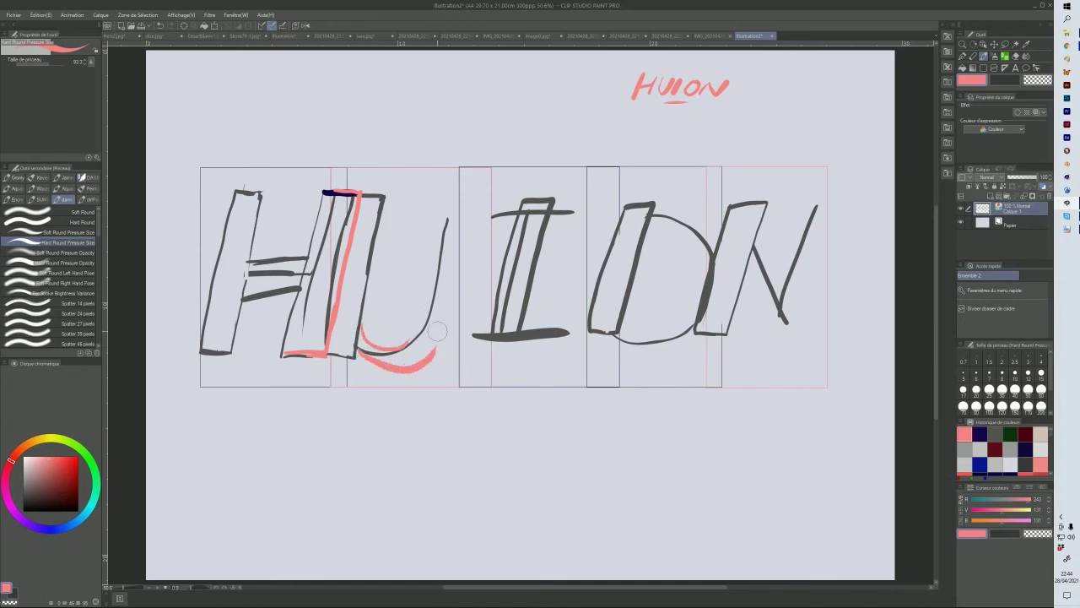
key(ctrl+z)
key(ctrl+z)
mouse_move(353, 342)
mouse_down()
mouse_move(376, 359)
mouse_move(418, 349)
mouse_move(444, 281)
mouse_move(453, 208)
mouse_move(423, 199)
mouse_move(397, 302)
mouse_move(377, 318)
mouse_move(363, 303)
mouse_move(378, 322)
mouse_move(412, 288)
mouse_up()
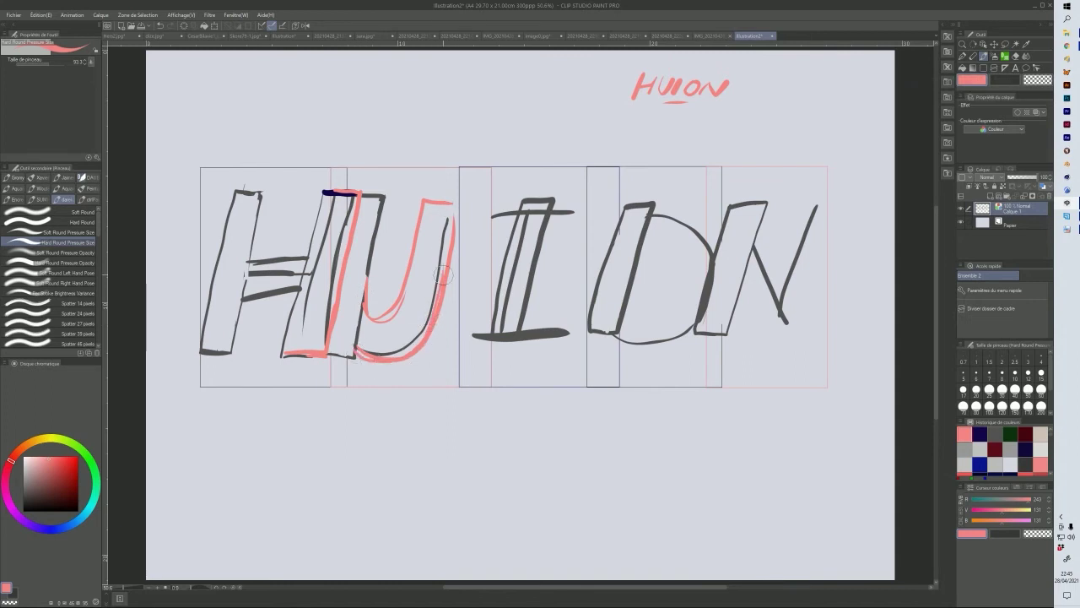
- Outline the I in pink with a thick stem and wide block serifs above and below, redrawing the upper serif
mouse_move(465, 215)
mouse_down()
mouse_move(465, 229)
mouse_move(557, 214)
mouse_up()
key(ctrl+z)
key(ctrl+z)
drag(466, 225, 564, 218)
mouse_move(470, 201)
mouse_down()
mouse_move(587, 186)
mouse_move(585, 221)
mouse_move(509, 229)
mouse_up()
key(ctrl+z)
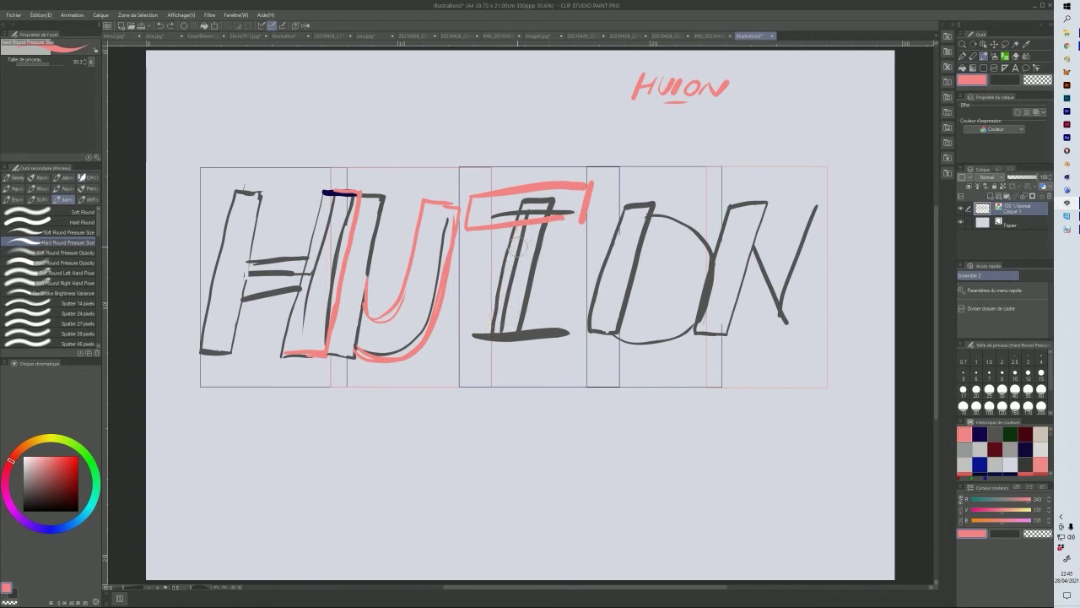
mouse_move(512, 234)
mouse_down()
mouse_move(499, 327)
mouse_move(536, 326)
mouse_move(560, 223)
mouse_up()
mouse_move(463, 333)
mouse_down()
mouse_move(456, 368)
mouse_move(558, 361)
mouse_move(532, 323)
mouse_move(582, 321)
mouse_move(567, 360)
mouse_move(653, 362)
mouse_up()
- Outline the O's inner and outer curves in pink to give its bowl an even thickness
drag(626, 323, 684, 329)
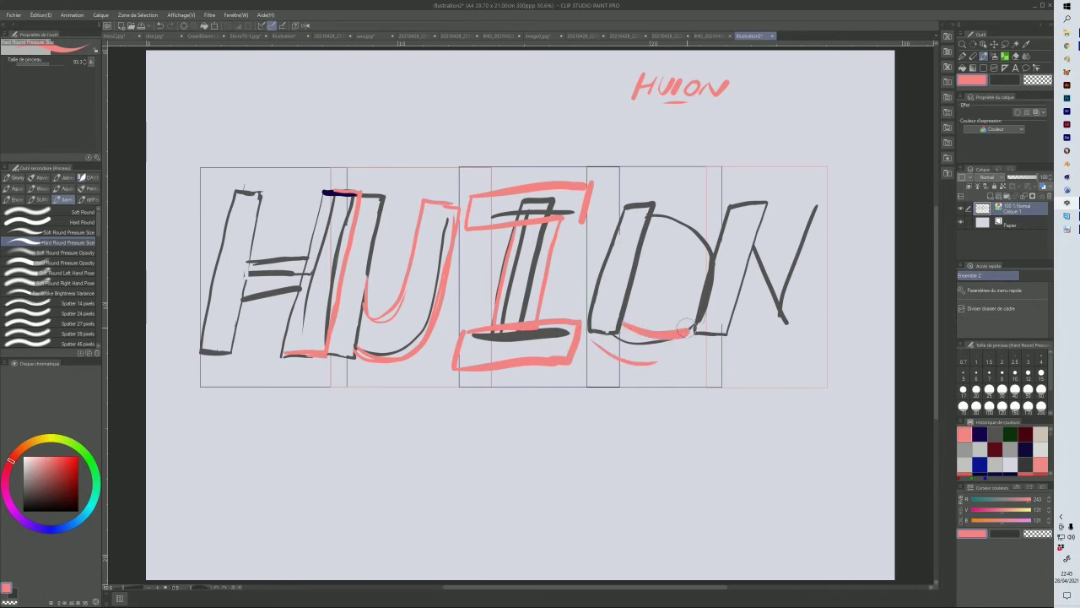
drag(715, 218, 676, 334)
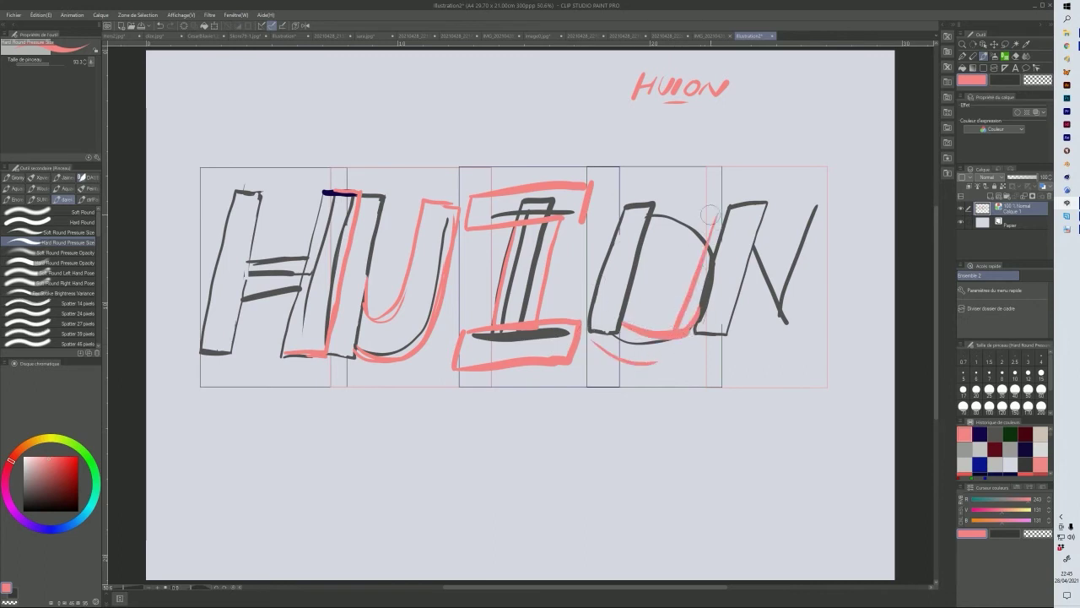
drag(714, 208, 738, 206)
mouse_move(647, 365)
mouse_down()
mouse_move(688, 361)
mouse_move(717, 334)
mouse_up()
mouse_move(708, 226)
mouse_down()
mouse_move(669, 205)
mouse_move(653, 217)
mouse_move(644, 201)
mouse_move(700, 197)
mouse_move(719, 209)
mouse_move(676, 199)
mouse_move(712, 230)
mouse_move(660, 213)
mouse_up()
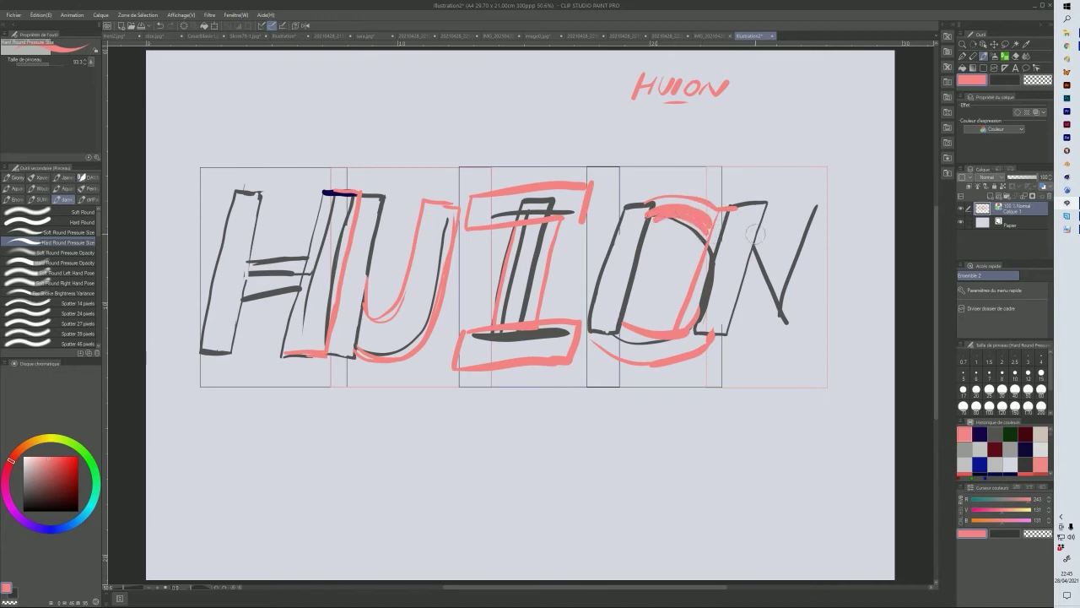
- Outline the N's stems and diagonal in pink, extending its right stem beyond the last guide rectangle
mouse_move(703, 335)
mouse_down()
mouse_move(731, 339)
mouse_move(723, 344)
mouse_move(740, 353)
mouse_move(778, 203)
mouse_move(749, 205)
mouse_move(750, 291)
mouse_move(747, 280)
mouse_move(771, 343)
mouse_move(813, 340)
mouse_up()
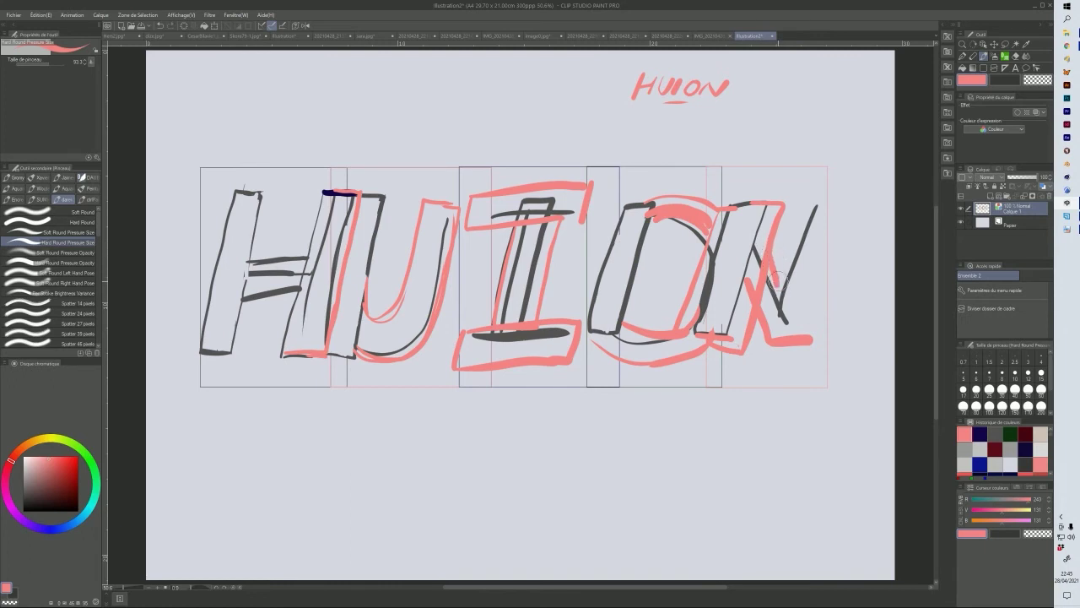
mouse_move(778, 297)
mouse_down()
mouse_move(814, 203)
mouse_move(857, 199)
mouse_move(800, 324)
mouse_up()
key(ctrl+z)
mouse_move(820, 204)
mouse_down()
mouse_move(865, 202)
mouse_move(806, 341)
mouse_up()
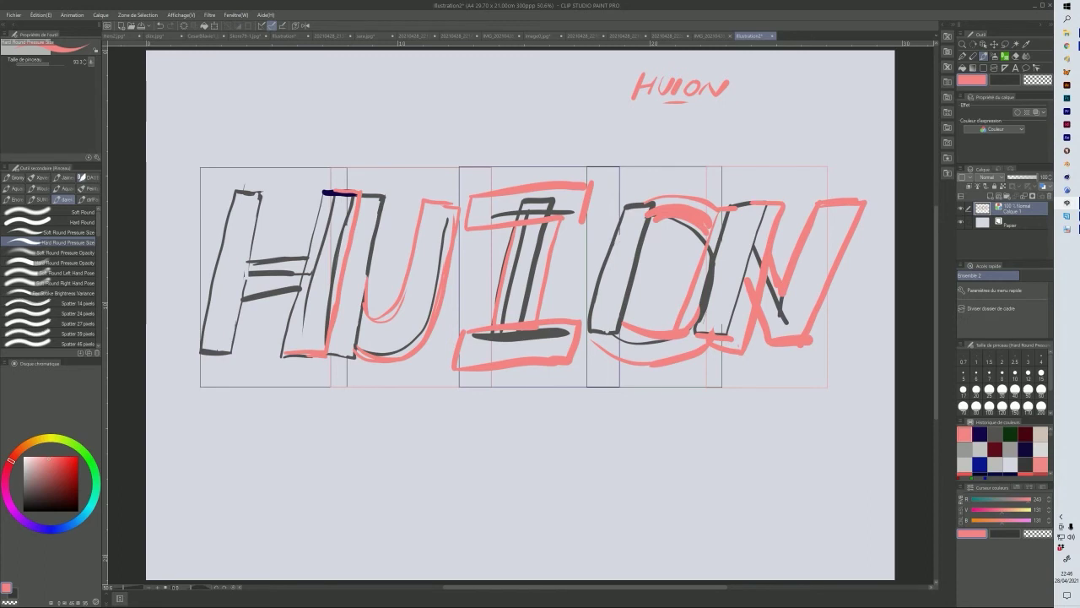
- Bring in the photo of the hand-drawn AIGLE eagle lettering as a new document and return to the Illustration2 canvas
click(1071, 45)
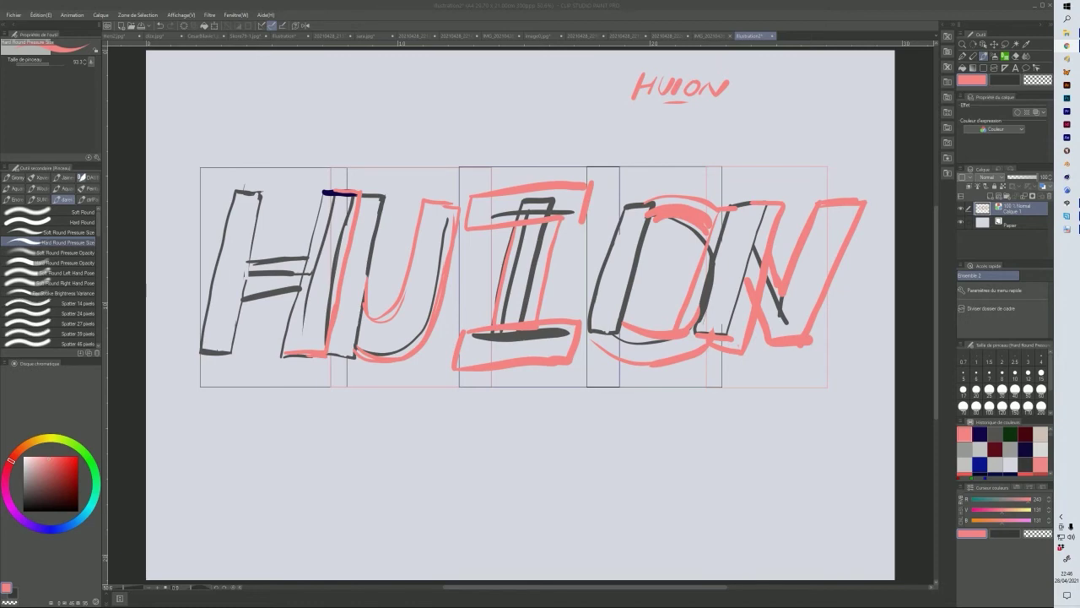
drag(641, 376, 558, 238)
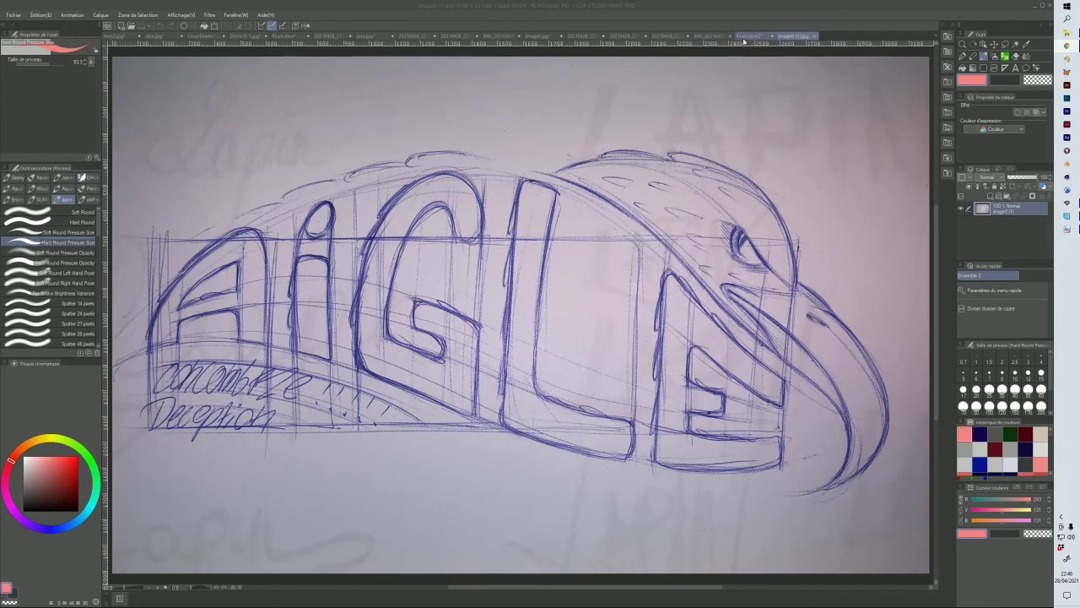
click(743, 38)
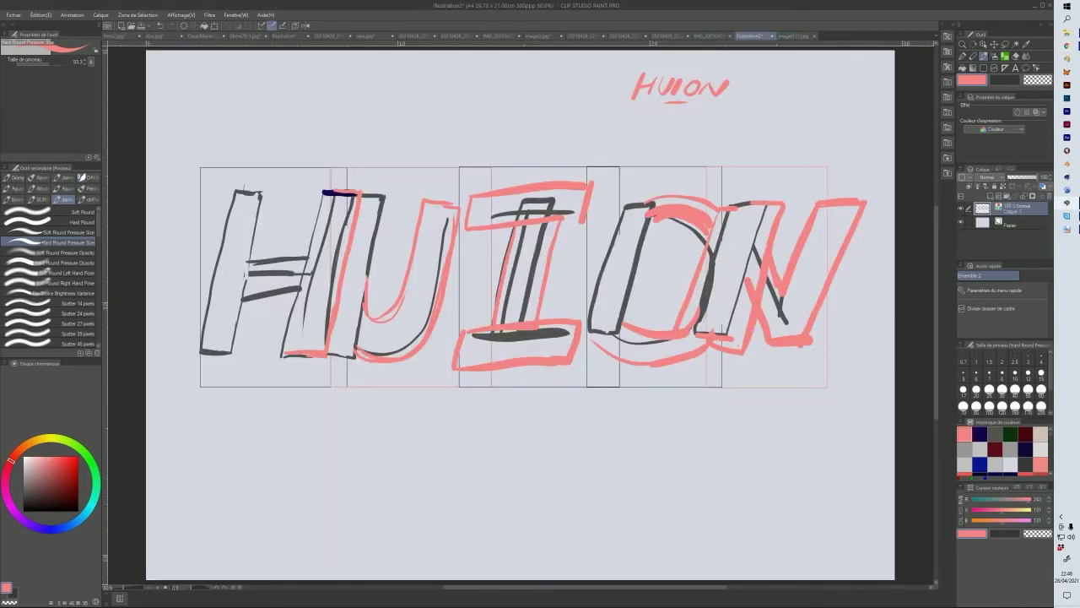
key(alt+Tab)
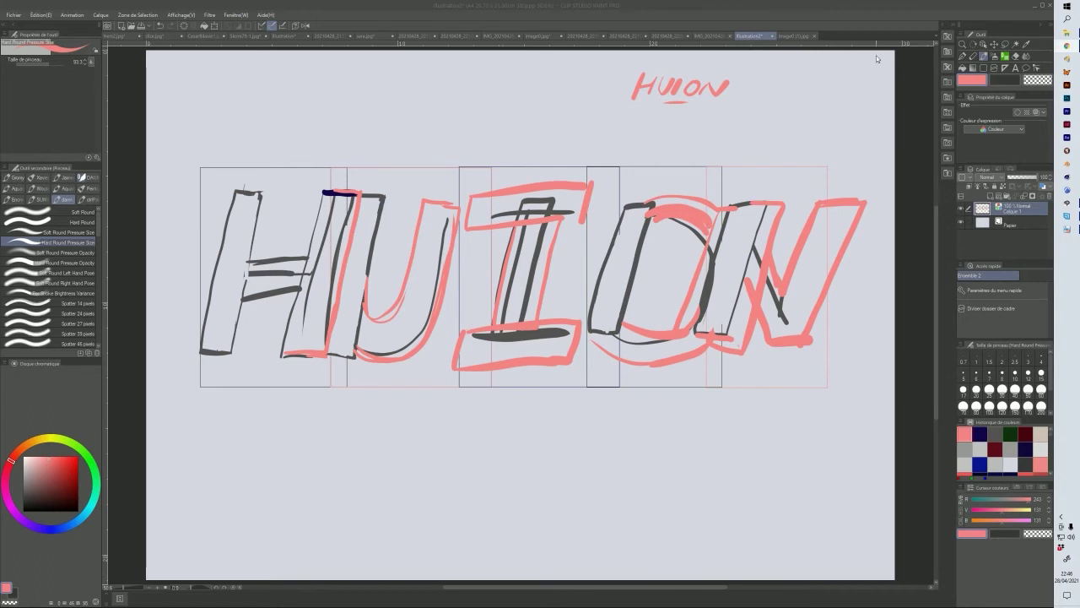
- Erase the leftover construction strokes inside and between the HUION letters so that only their outer contours remain
click(1016, 56)
mouse_move(338, 251)
mouse_down()
mouse_move(322, 282)
mouse_move(324, 263)
mouse_move(314, 319)
mouse_move(343, 202)
mouse_move(308, 316)
mouse_move(310, 276)
mouse_move(248, 273)
mouse_move(237, 294)
mouse_move(244, 272)
mouse_move(351, 270)
mouse_move(381, 288)
mouse_move(357, 335)
mouse_move(352, 309)
mouse_move(374, 339)
mouse_move(400, 335)
mouse_move(378, 344)
mouse_move(358, 336)
mouse_move(376, 348)
mouse_move(415, 322)
mouse_move(441, 220)
mouse_move(412, 304)
mouse_move(378, 333)
mouse_move(356, 296)
mouse_move(366, 256)
mouse_move(420, 229)
mouse_move(508, 236)
mouse_move(497, 209)
mouse_move(570, 199)
mouse_move(536, 207)
mouse_move(521, 289)
mouse_move(519, 328)
mouse_move(525, 295)
mouse_move(557, 335)
mouse_move(476, 341)
mouse_up()
mouse_move(611, 325)
mouse_down()
mouse_move(677, 339)
mouse_move(706, 306)
mouse_move(717, 229)
mouse_move(674, 208)
mouse_move(652, 212)
mouse_move(632, 238)
mouse_move(633, 287)
mouse_move(713, 246)
mouse_move(750, 257)
mouse_move(734, 279)
mouse_move(740, 243)
mouse_move(770, 321)
mouse_move(757, 270)
mouse_move(774, 318)
mouse_move(803, 269)
mouse_move(751, 223)
mouse_move(713, 328)
mouse_up()
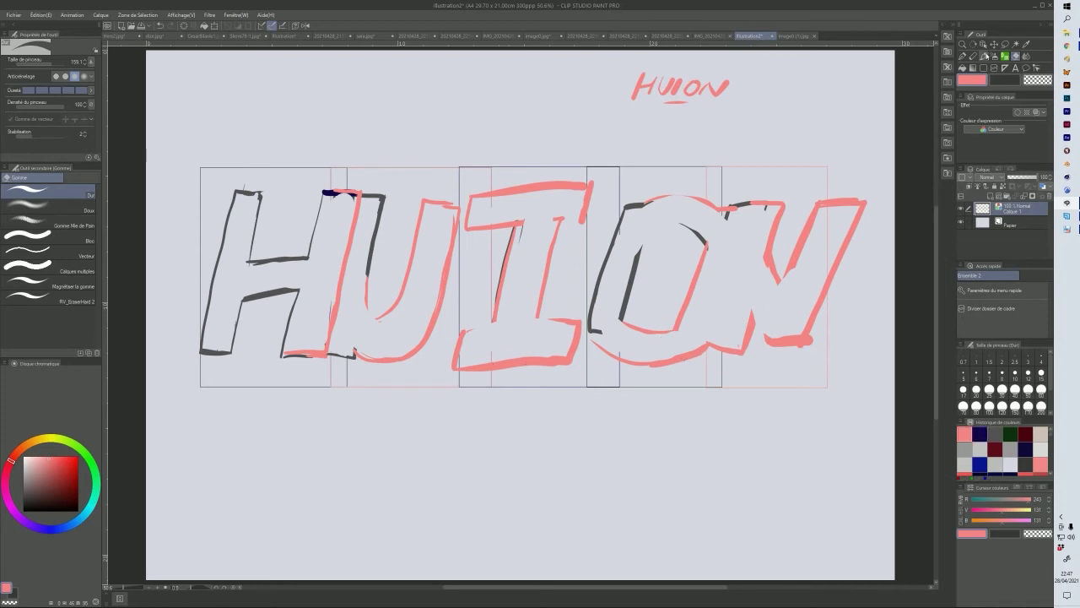
- Redraw the I's right top serif and the O's inner and left outer curves in pink with the brush
click(983, 56)
mouse_move(620, 322)
mouse_down()
mouse_move(665, 337)
mouse_move(692, 308)
mouse_up()
drag(563, 222, 608, 223)
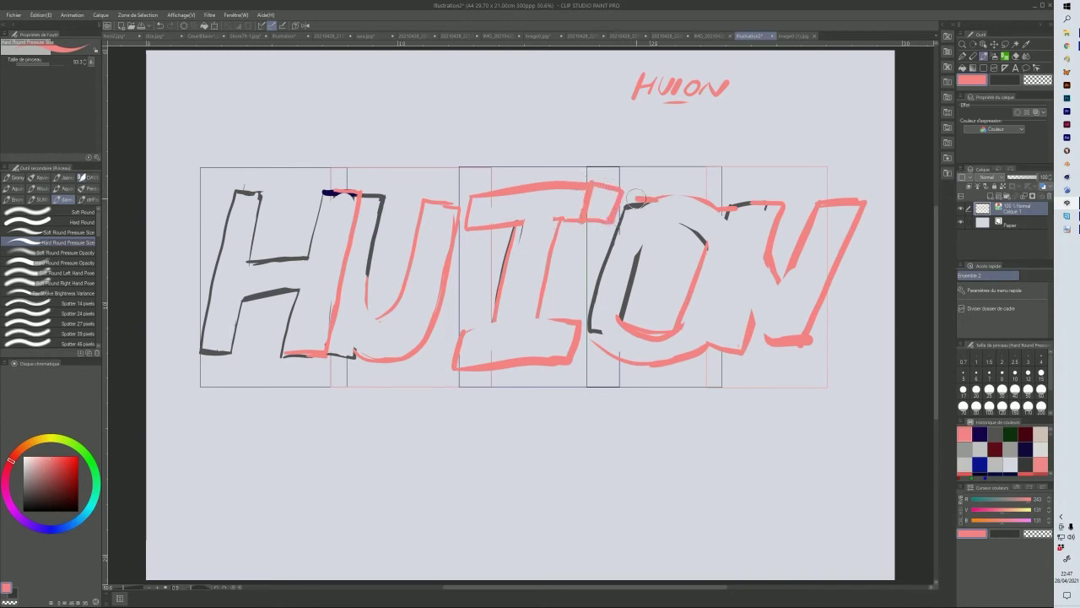
mouse_move(588, 327)
mouse_down()
mouse_move(623, 323)
mouse_move(658, 235)
mouse_move(687, 239)
mouse_move(673, 233)
mouse_move(701, 258)
mouse_move(698, 238)
mouse_move(704, 277)
mouse_move(701, 254)
mouse_move(672, 328)
mouse_move(633, 320)
mouse_move(685, 318)
mouse_move(711, 234)
mouse_up()
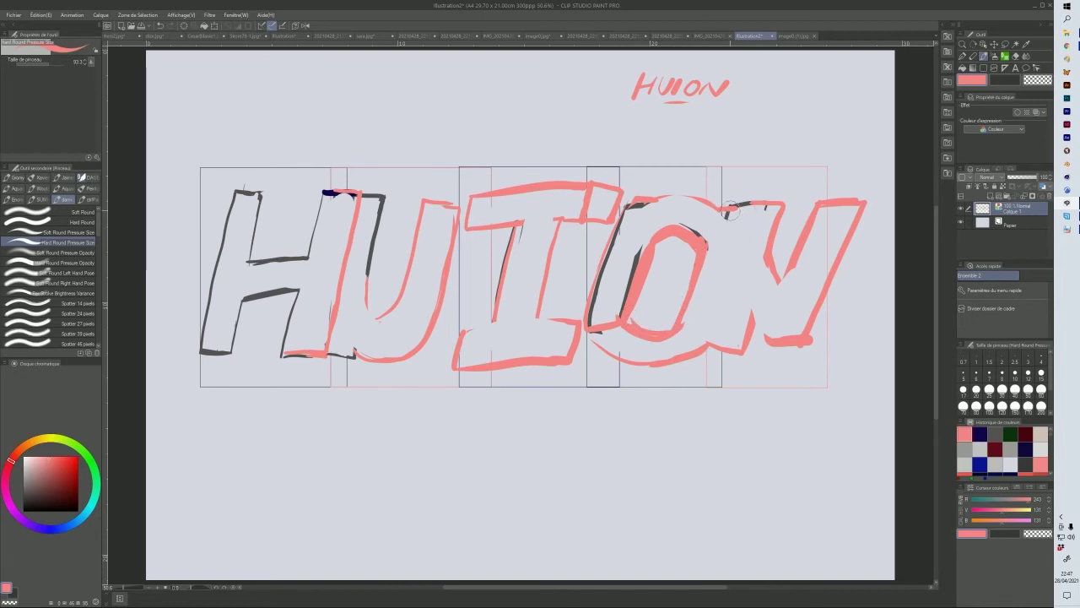
- Redraw the O's right edge and complete the N's stems, diagonal, foot and top edges in pink
drag(725, 212, 731, 271)
drag(735, 232, 717, 311)
mouse_move(737, 256)
mouse_down()
mouse_move(726, 306)
mouse_move(688, 354)
mouse_move(642, 363)
mouse_move(593, 335)
mouse_move(733, 340)
mouse_move(702, 345)
mouse_move(736, 362)
mouse_move(753, 297)
mouse_move(764, 352)
mouse_move(785, 363)
mouse_move(812, 344)
mouse_up()
mouse_move(806, 297)
mouse_down()
mouse_move(770, 257)
mouse_move(780, 292)
mouse_move(789, 211)
mouse_move(783, 225)
mouse_up()
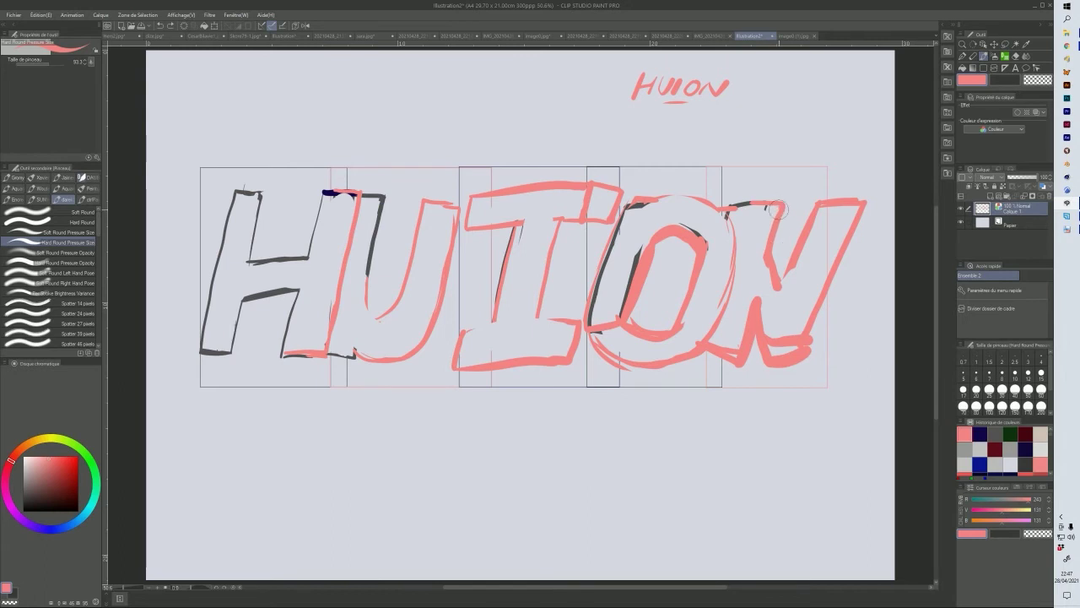
mouse_move(781, 287)
mouse_down()
mouse_move(824, 208)
mouse_move(870, 206)
mouse_move(811, 346)
mouse_up()
mouse_move(748, 210)
mouse_down()
mouse_move(728, 210)
mouse_move(841, 207)
mouse_up()
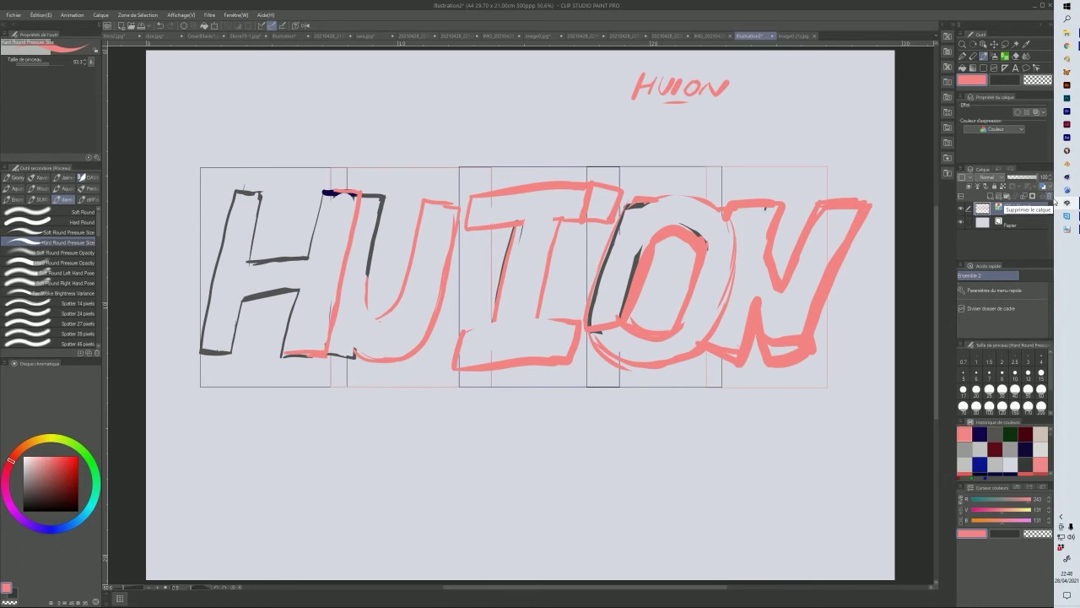
- Bring in the photo of hand-drawn M shapes and bubble lettering as a new document and return to the Illustration2 canvas
click(1067, 46)
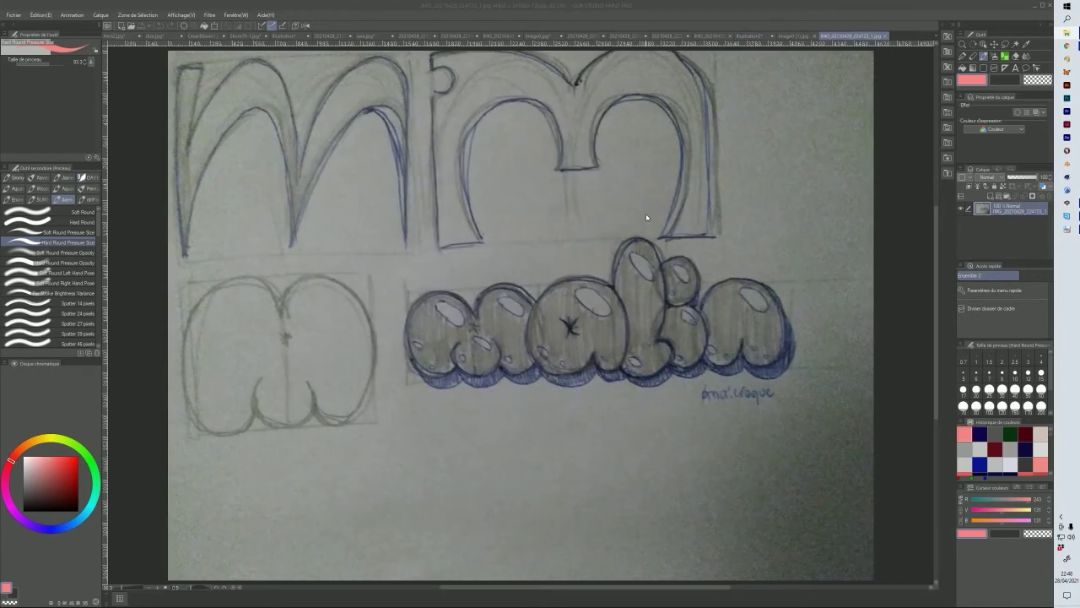
click(788, 36)
click(745, 37)
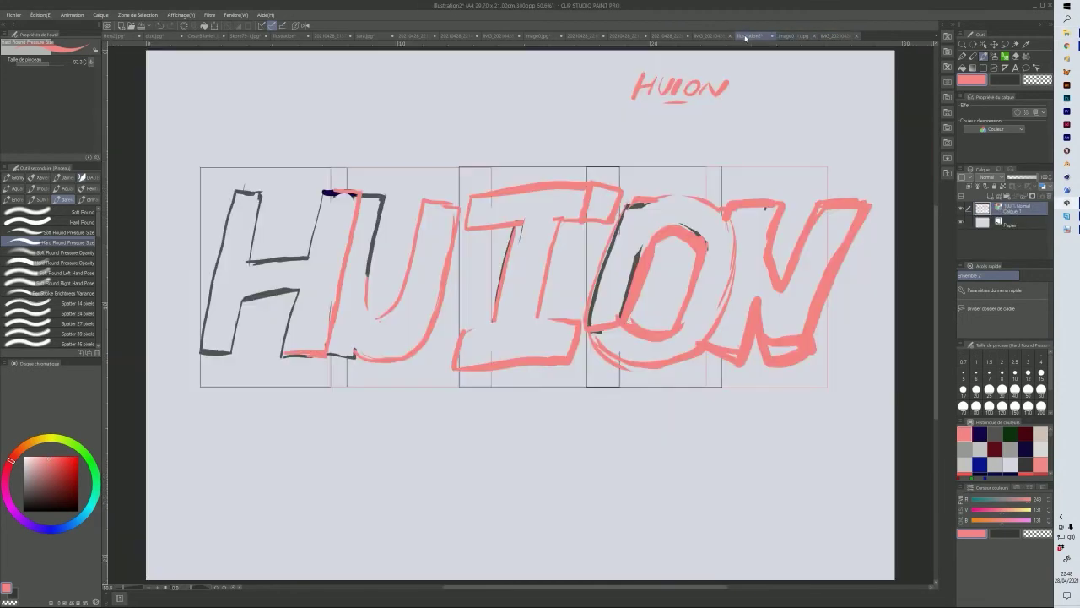
- Add a new layer above the sketch and ink a stepped, flared foot on the N in dark green
click(989, 195)
click(1010, 434)
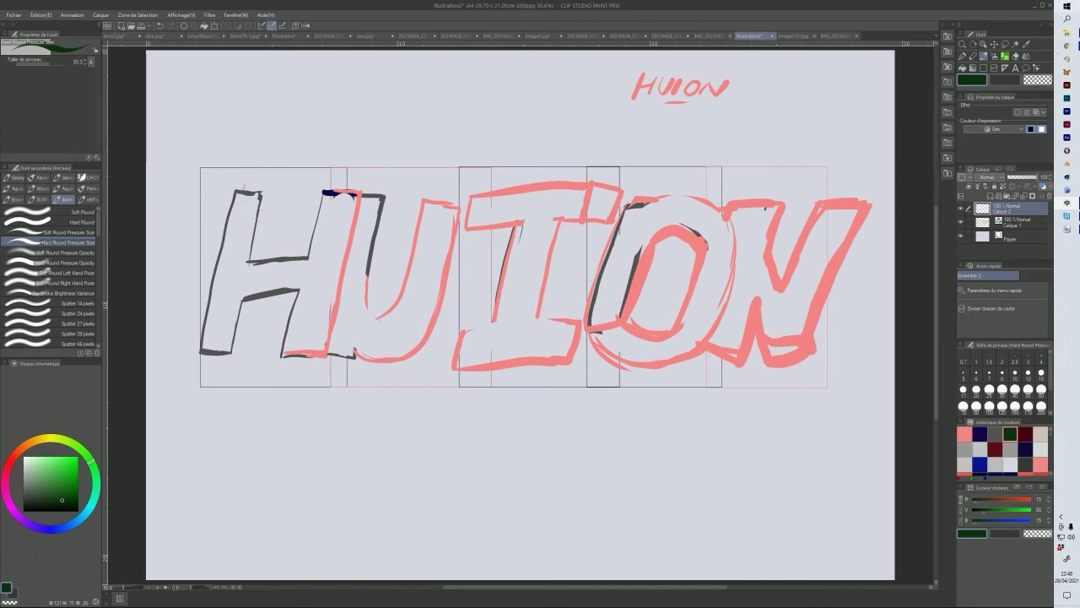
click(1067, 45)
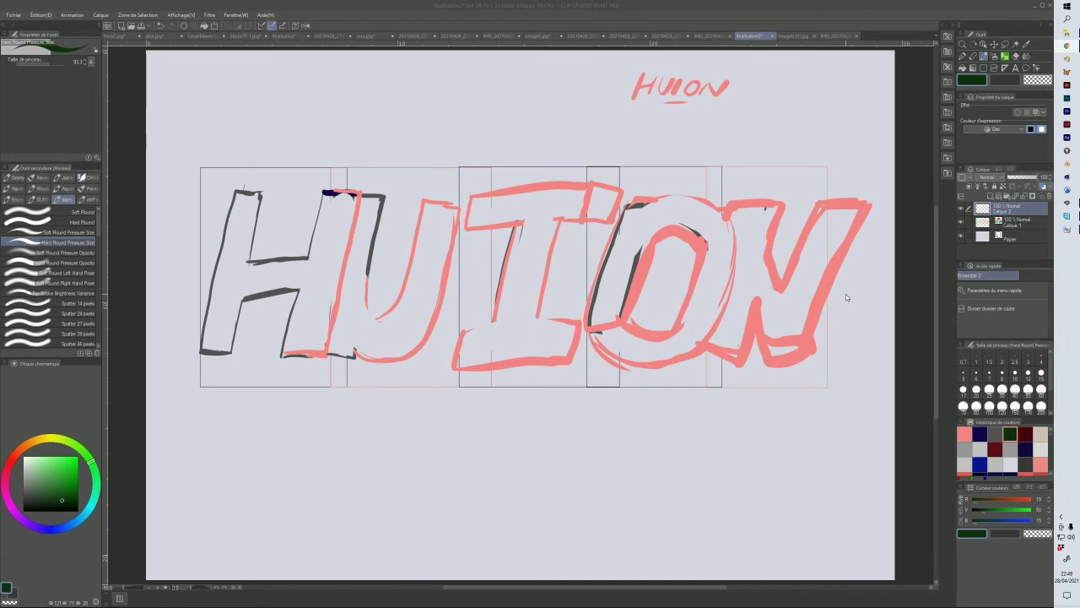
mouse_move(819, 305)
mouse_down()
mouse_move(820, 375)
mouse_move(811, 376)
mouse_up()
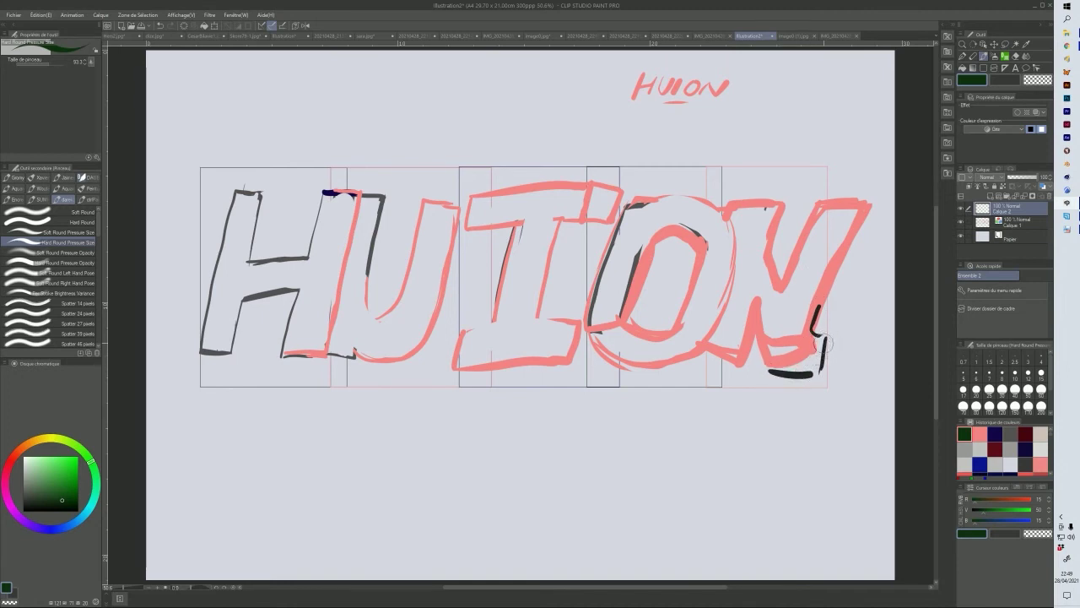
mouse_move(809, 373)
mouse_down()
mouse_move(835, 357)
mouse_move(823, 364)
mouse_move(825, 297)
mouse_up()
mouse_move(762, 363)
mouse_down()
mouse_move(767, 378)
mouse_move(759, 321)
mouse_up()
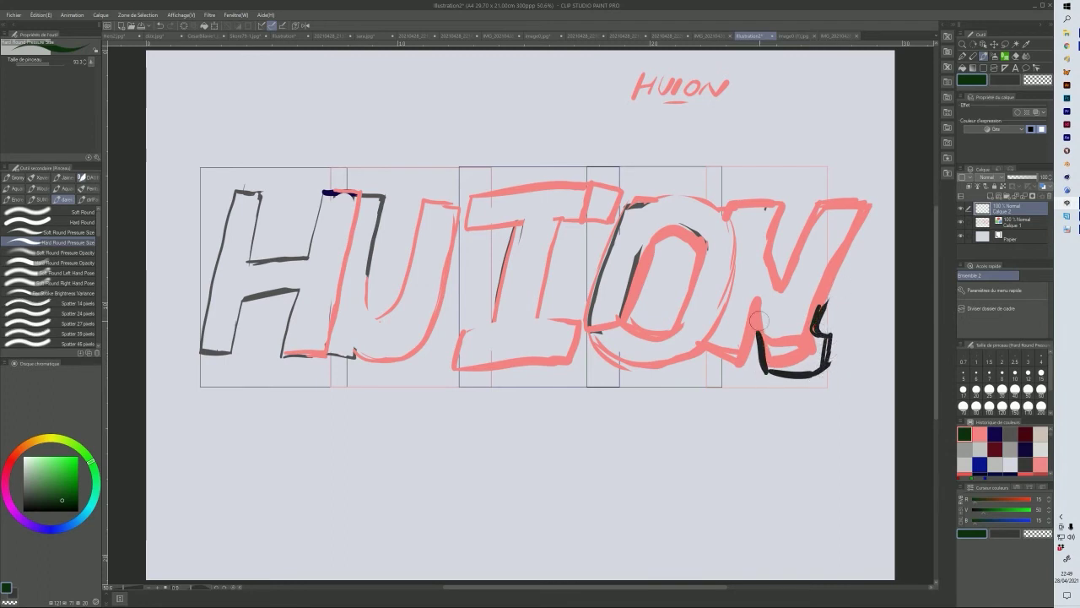
- Ink the N's raised top-left serif, left stem, diagonal and right stem tip in dark green, then thicken its foot
mouse_move(762, 251)
mouse_down()
mouse_move(779, 204)
mouse_move(731, 183)
mouse_move(721, 205)
mouse_move(722, 245)
mouse_up()
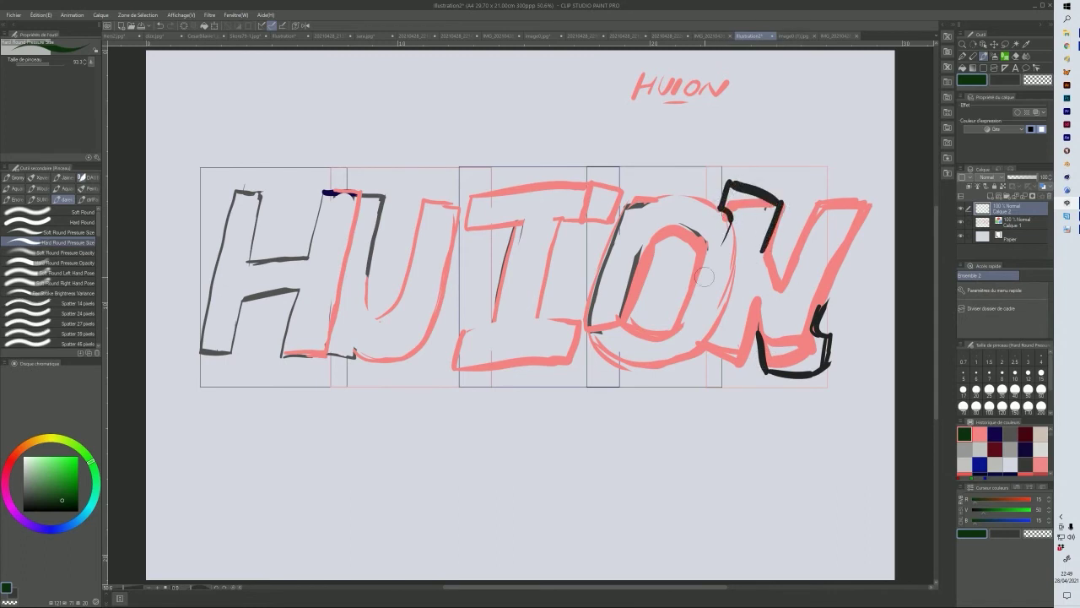
mouse_move(697, 347)
mouse_down()
mouse_move(736, 367)
mouse_move(765, 303)
mouse_move(753, 320)
mouse_move(761, 352)
mouse_up()
mouse_move(765, 251)
mouse_down()
mouse_move(777, 293)
mouse_move(825, 204)
mouse_move(875, 204)
mouse_move(815, 293)
mouse_up()
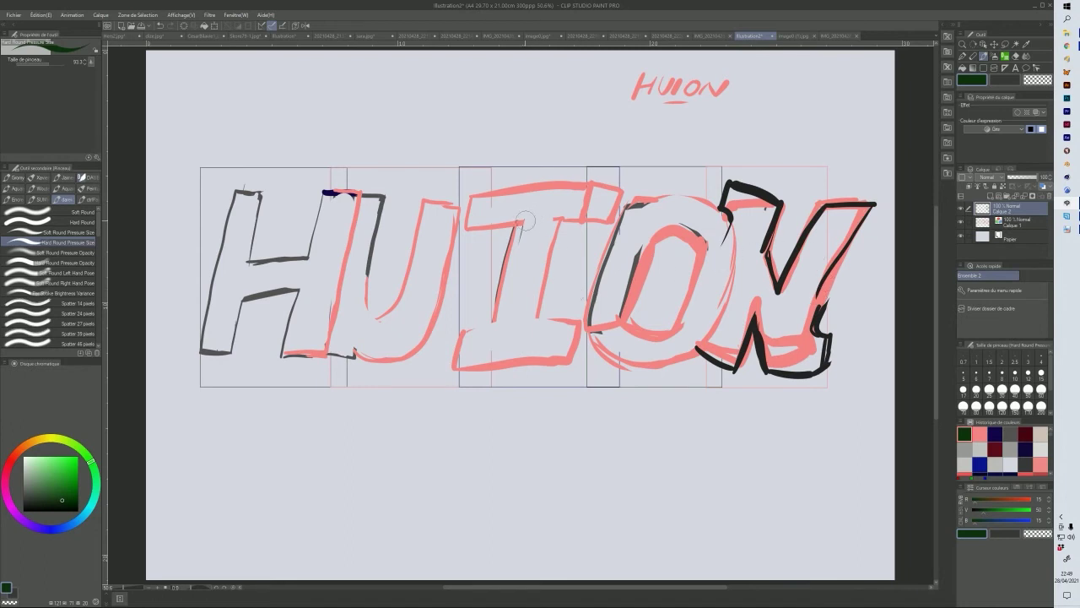
mouse_move(814, 329)
mouse_down()
mouse_move(839, 340)
mouse_move(820, 373)
mouse_up()
- Ink the I's base serif in dark green with a pointed left corner and a wavy lower edge
mouse_move(449, 364)
mouse_down()
mouse_move(458, 394)
mouse_move(484, 368)
mouse_move(534, 364)
mouse_up()
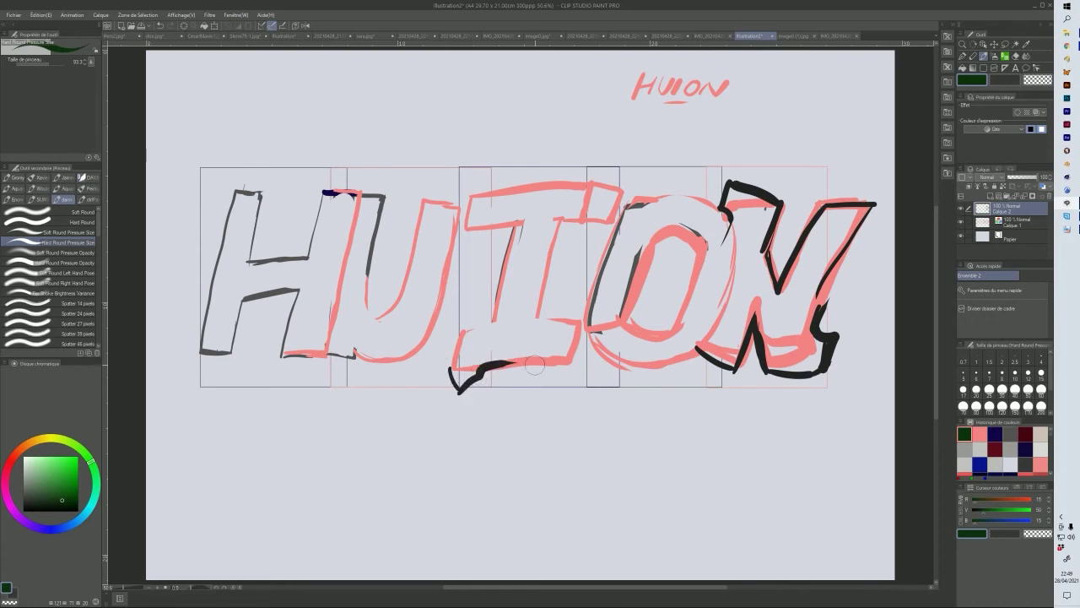
mouse_move(454, 373)
mouse_down()
mouse_move(463, 330)
mouse_move(485, 322)
mouse_move(496, 336)
mouse_move(530, 316)
mouse_move(591, 307)
mouse_up()
mouse_move(509, 359)
mouse_down()
mouse_move(587, 371)
mouse_move(604, 353)
mouse_move(601, 335)
mouse_up()
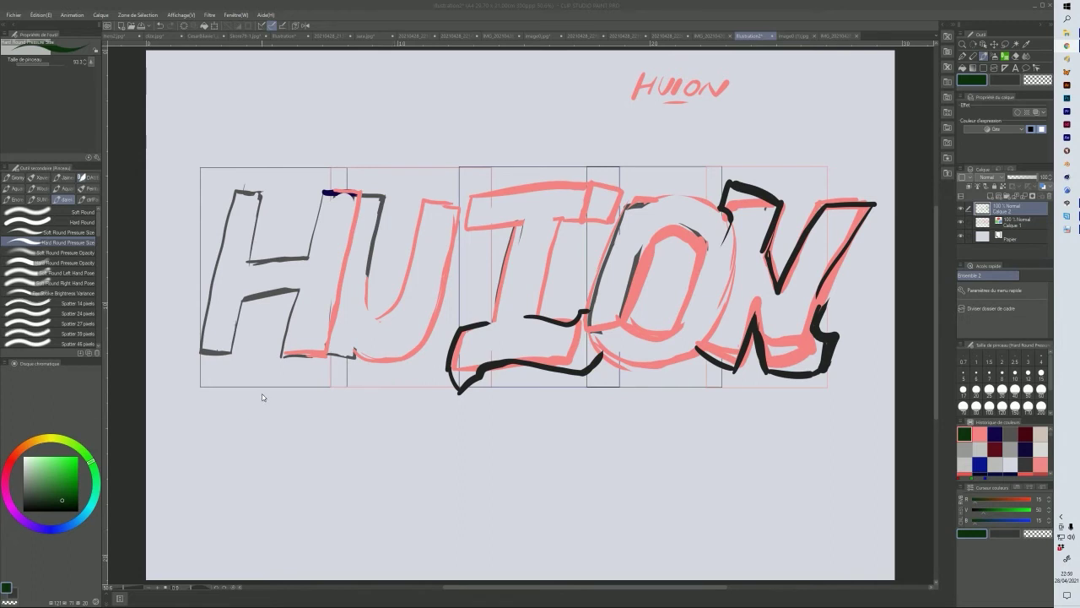
- Ink the U's right stem with a notched serif and its inner and outer curves in dark green
mouse_move(416, 195)
mouse_down()
mouse_move(413, 225)
mouse_move(452, 185)
mouse_move(423, 348)
mouse_move(430, 285)
mouse_move(454, 344)
mouse_move(478, 354)
mouse_move(483, 376)
mouse_move(460, 392)
mouse_up()
mouse_move(411, 239)
mouse_down()
mouse_move(395, 315)
mouse_move(381, 323)
mouse_move(369, 257)
mouse_up()
mouse_move(352, 348)
mouse_down()
mouse_move(386, 363)
mouse_move(430, 342)
mouse_up()
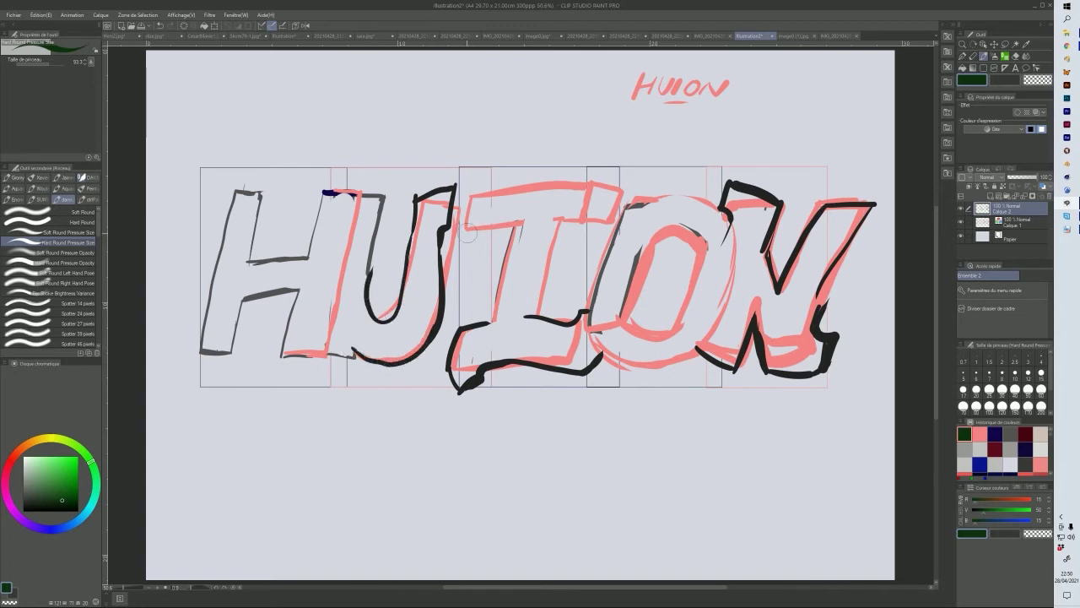
- Ink the I's top serif with curved, pointed ends and join it to the base with both stem edges
mouse_move(467, 182)
mouse_down()
mouse_move(454, 221)
mouse_move(472, 246)
mouse_move(523, 226)
mouse_up()
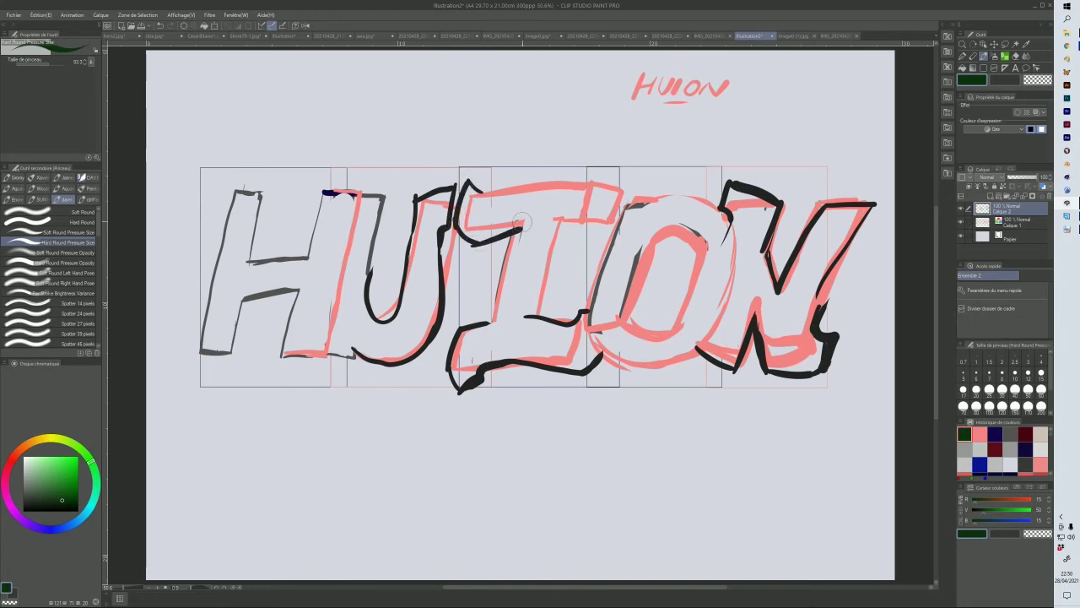
mouse_move(557, 184)
mouse_down()
mouse_move(596, 185)
mouse_move(612, 200)
mouse_move(608, 181)
mouse_move(612, 201)
mouse_move(594, 243)
mouse_move(557, 230)
mouse_up()
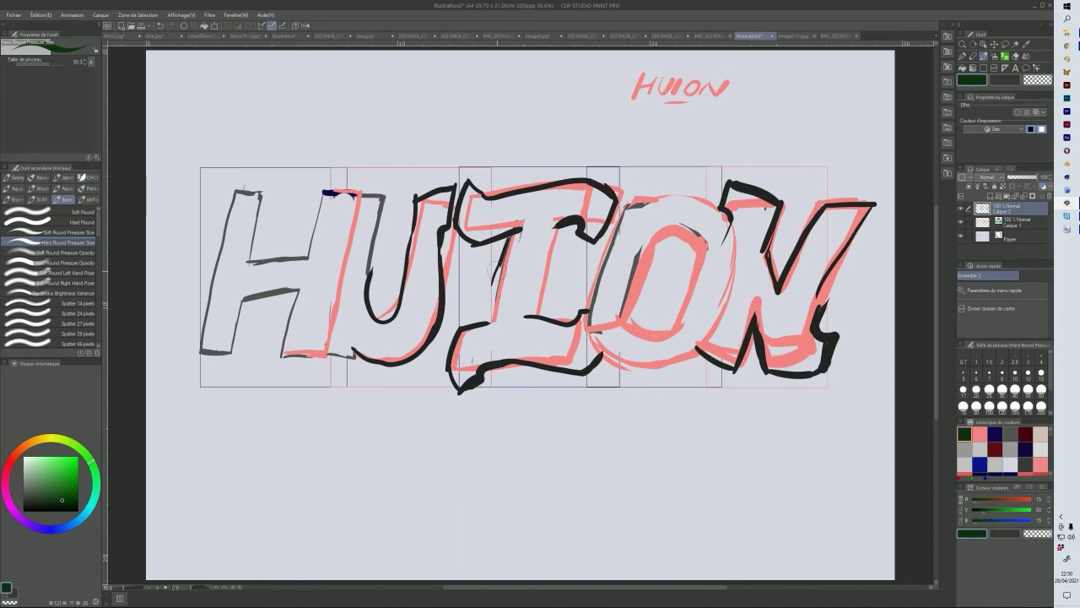
mouse_move(556, 230)
mouse_down()
mouse_move(532, 306)
mouse_move(540, 317)
mouse_up()
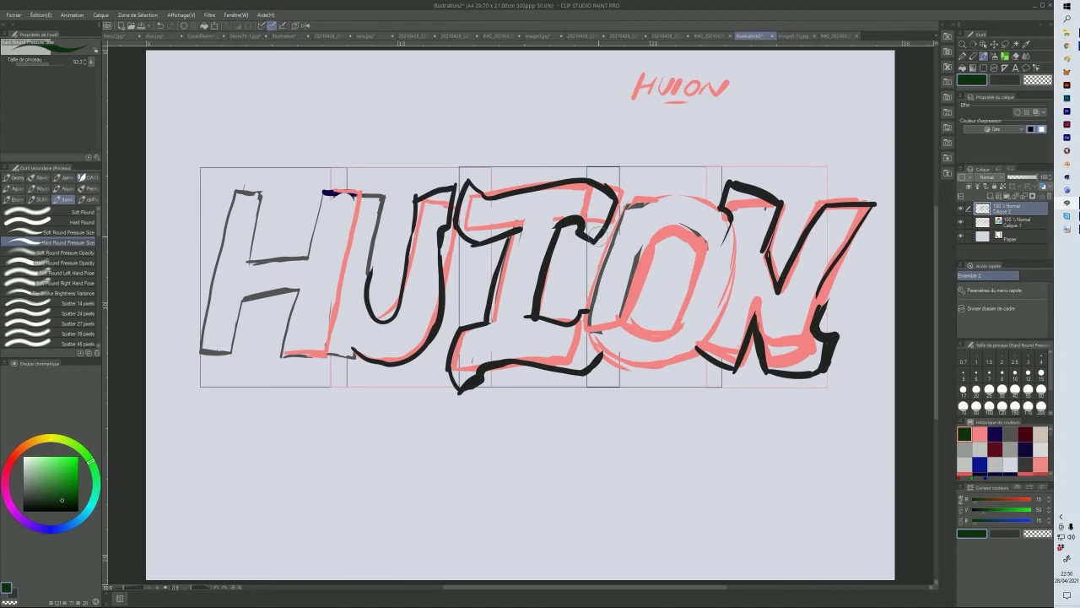
- Ink the O's outer contour and inner counter in dark green, tucked between the I and the N
mouse_move(602, 240)
mouse_down()
mouse_move(586, 333)
mouse_move(611, 359)
mouse_move(660, 368)
mouse_move(689, 357)
mouse_move(710, 320)
mouse_up()
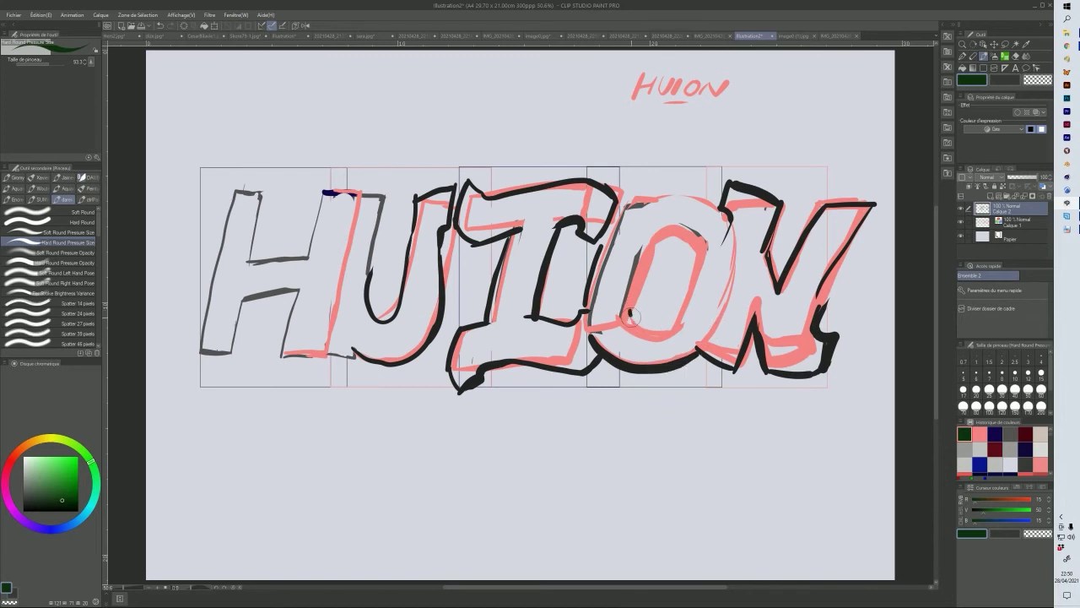
mouse_move(629, 218)
mouse_down()
mouse_move(637, 201)
mouse_move(688, 192)
mouse_move(706, 201)
mouse_move(728, 244)
mouse_up()
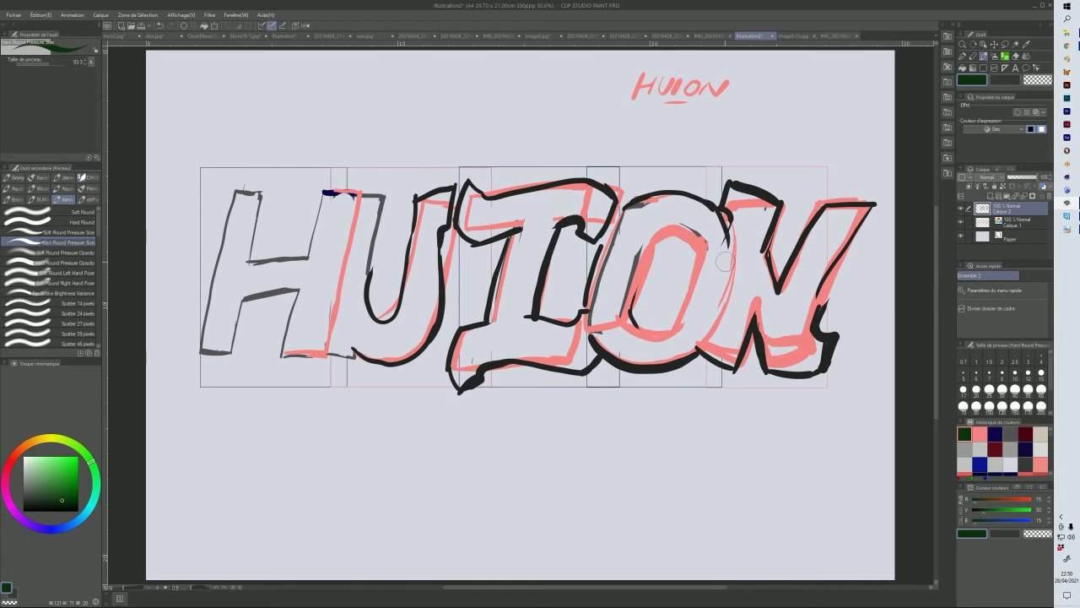
drag(693, 348, 730, 295)
- Push the U's outer curve outward with a thicker stroke and erase the excess along its inner side
mouse_move(438, 226)
mouse_down()
mouse_move(452, 305)
mouse_move(439, 342)
mouse_move(395, 370)
mouse_move(347, 339)
mouse_up()
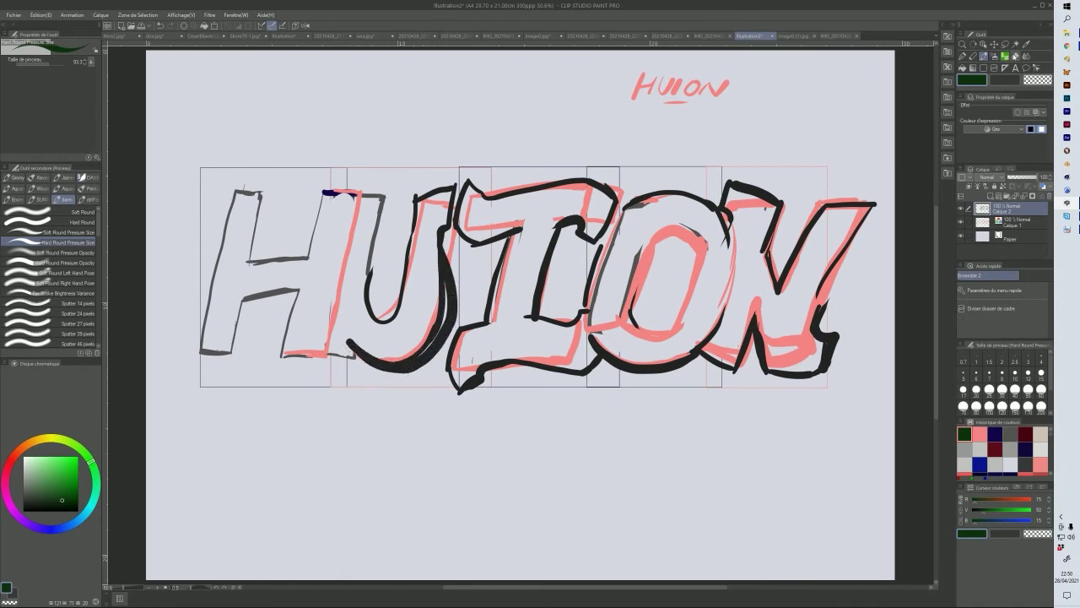
key(e)
mouse_move(427, 262)
mouse_down()
mouse_move(442, 304)
mouse_move(430, 247)
mouse_move(437, 312)
mouse_move(400, 354)
mouse_up()
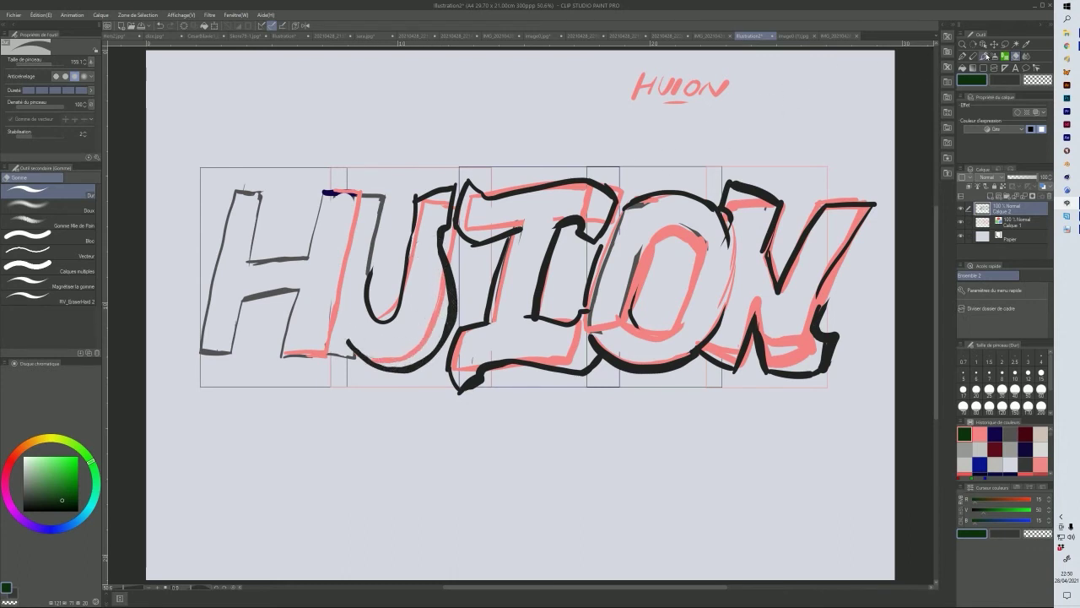
- Ink the H in dark green with notched stems, crossbar edges, a raised right top and a pointed left foot
click(984, 56)
mouse_move(350, 348)
mouse_down()
mouse_move(354, 356)
mouse_move(336, 357)
mouse_up()
mouse_move(249, 263)
mouse_down()
mouse_move(265, 200)
mouse_move(222, 184)
mouse_move(227, 248)
mouse_move(225, 235)
mouse_move(200, 338)
mouse_move(212, 359)
mouse_move(207, 350)
mouse_move(225, 363)
mouse_move(242, 355)
mouse_move(246, 285)
mouse_move(285, 253)
mouse_move(262, 259)
mouse_move(289, 258)
mouse_up()
mouse_move(245, 297)
mouse_down()
mouse_move(279, 290)
mouse_move(244, 299)
mouse_move(242, 326)
mouse_move(241, 300)
mouse_move(247, 358)
mouse_up()
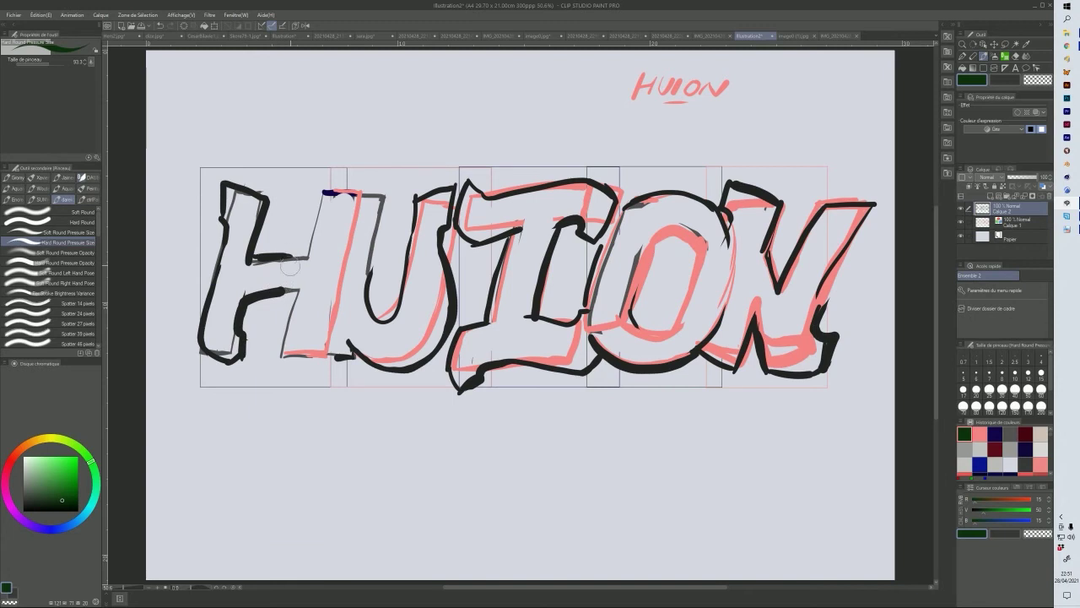
mouse_move(290, 251)
mouse_down()
mouse_move(308, 199)
mouse_move(351, 180)
mouse_move(332, 241)
mouse_move(334, 300)
mouse_move(330, 247)
mouse_move(338, 359)
mouse_up()
mouse_move(271, 352)
mouse_down()
mouse_move(332, 351)
mouse_move(274, 354)
mouse_move(291, 313)
mouse_move(288, 284)
mouse_move(287, 325)
mouse_move(245, 325)
mouse_move(245, 303)
mouse_move(246, 359)
mouse_move(199, 368)
mouse_move(209, 304)
mouse_up()
drag(193, 381, 224, 367)
- Add a slanted top serif to the N's right stem and erase the heavy strokes along that stem
mouse_move(814, 201)
mouse_down()
mouse_move(872, 196)
mouse_move(821, 263)
mouse_move(813, 300)
mouse_move(824, 271)
mouse_up()
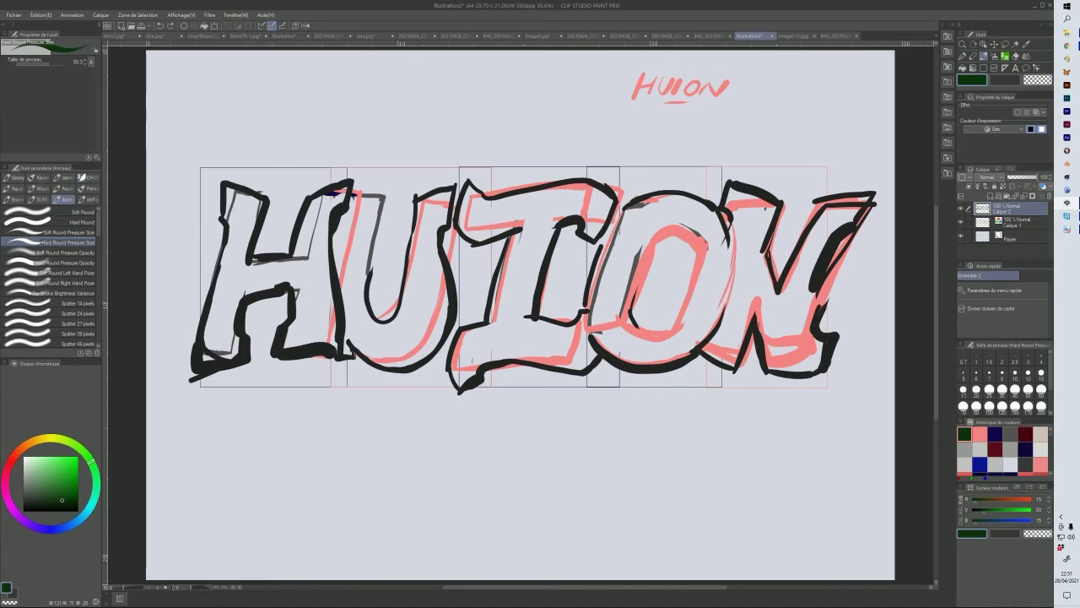
click(1066, 46)
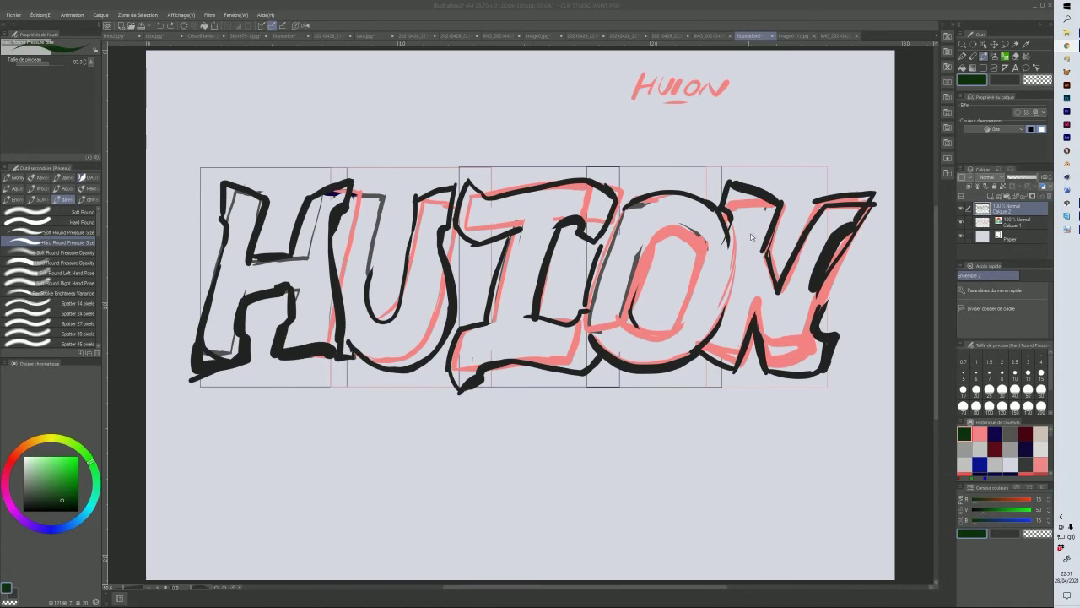
click(1015, 57)
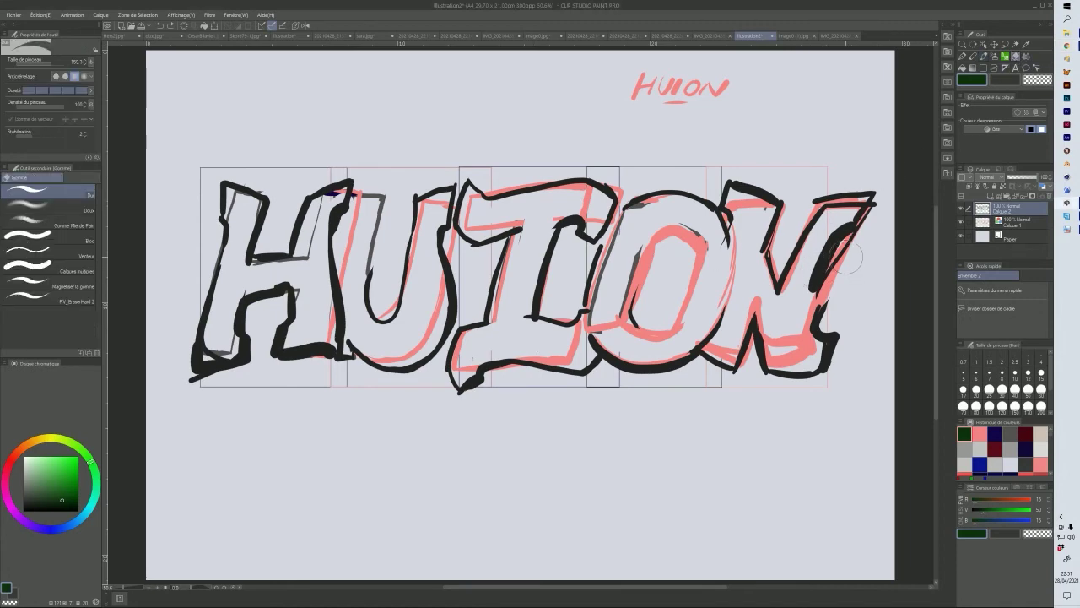
mouse_move(848, 251)
mouse_down()
mouse_move(836, 270)
mouse_move(884, 202)
mouse_move(814, 291)
mouse_move(836, 236)
mouse_move(844, 241)
mouse_up()
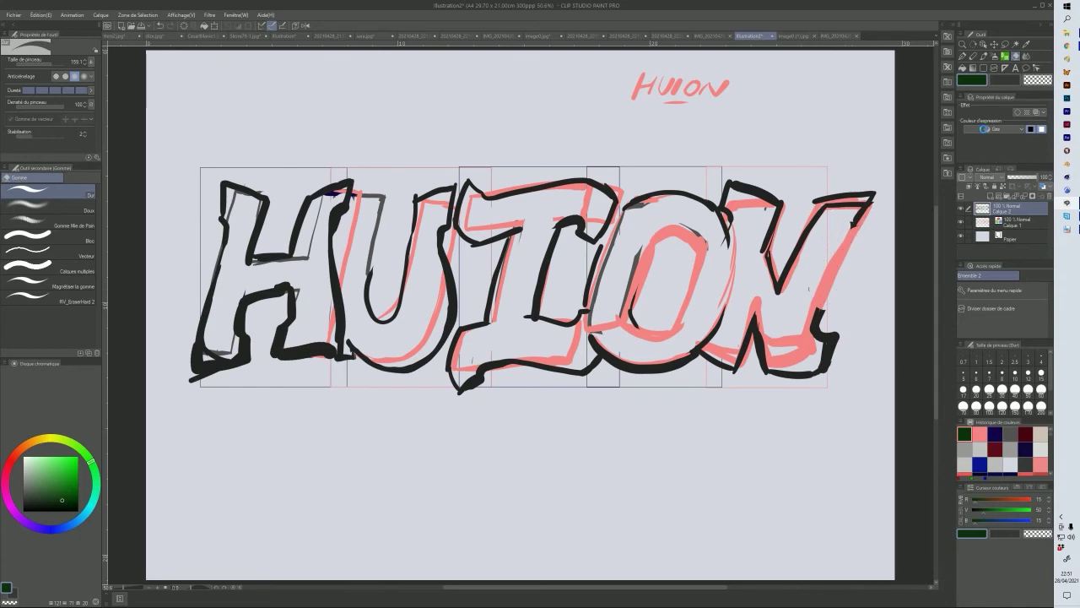
- Redraw the N's right stem with a longer pointed tip and a wider foot, and rework its left stem edge
click(995, 55)
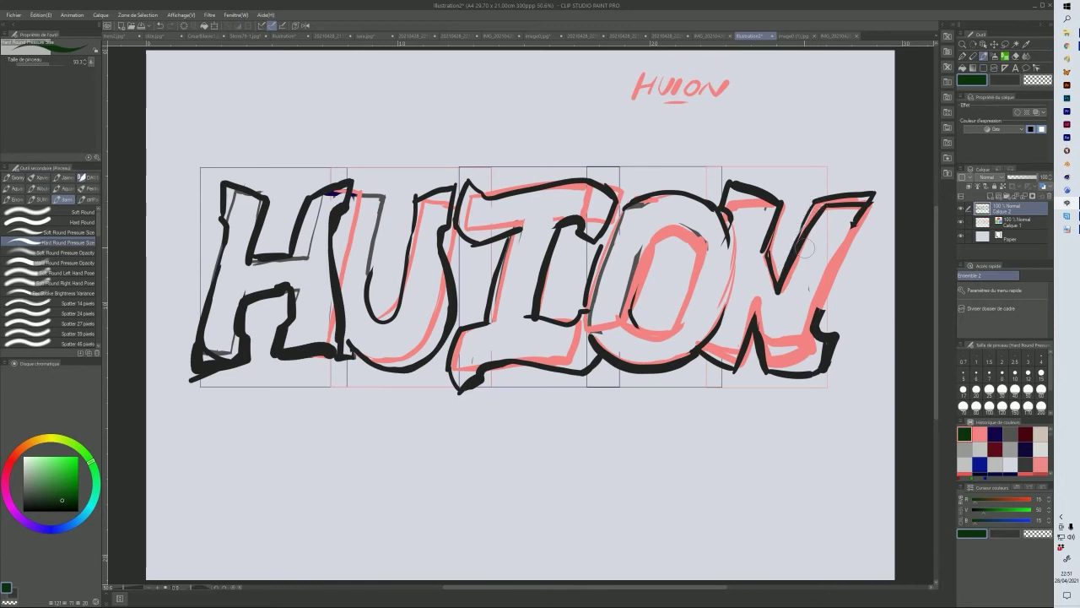
mouse_move(817, 196)
mouse_down()
mouse_move(881, 193)
mouse_move(817, 299)
mouse_move(822, 330)
mouse_move(837, 333)
mouse_move(826, 371)
mouse_move(772, 374)
mouse_move(836, 370)
mouse_up()
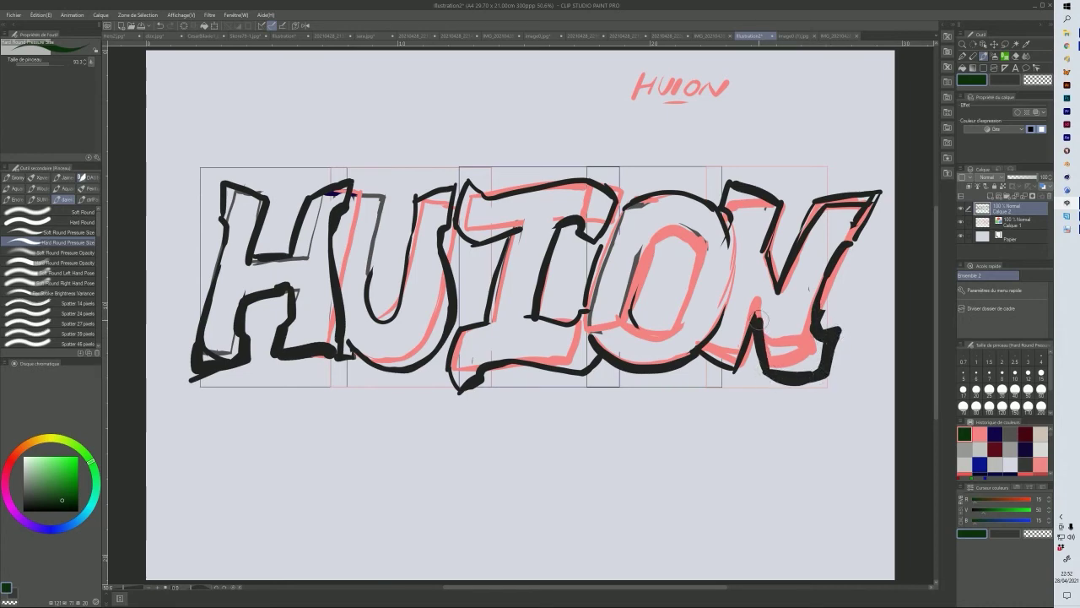
mouse_move(768, 245)
mouse_down()
mouse_move(777, 293)
mouse_move(769, 271)
mouse_move(784, 204)
mouse_move(769, 316)
mouse_move(760, 329)
mouse_move(757, 304)
mouse_move(735, 371)
mouse_move(699, 353)
mouse_move(740, 371)
mouse_move(755, 315)
mouse_move(741, 366)
mouse_up()
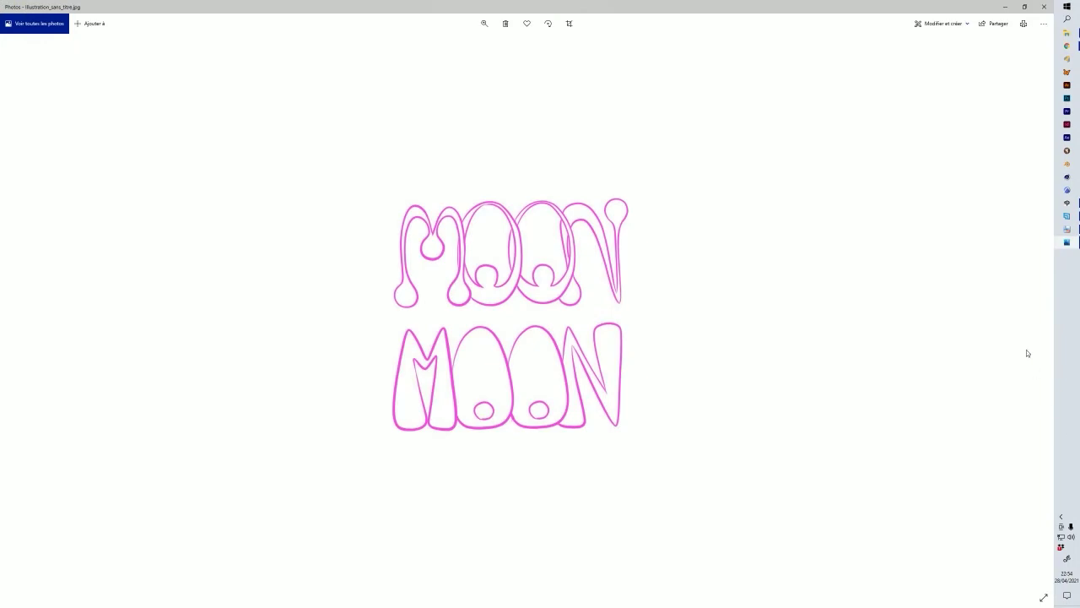
- Close the MOON lettering picture and, in the F lettering document, redraw the second F's lower notch with a smaller brush
click(1044, 7)
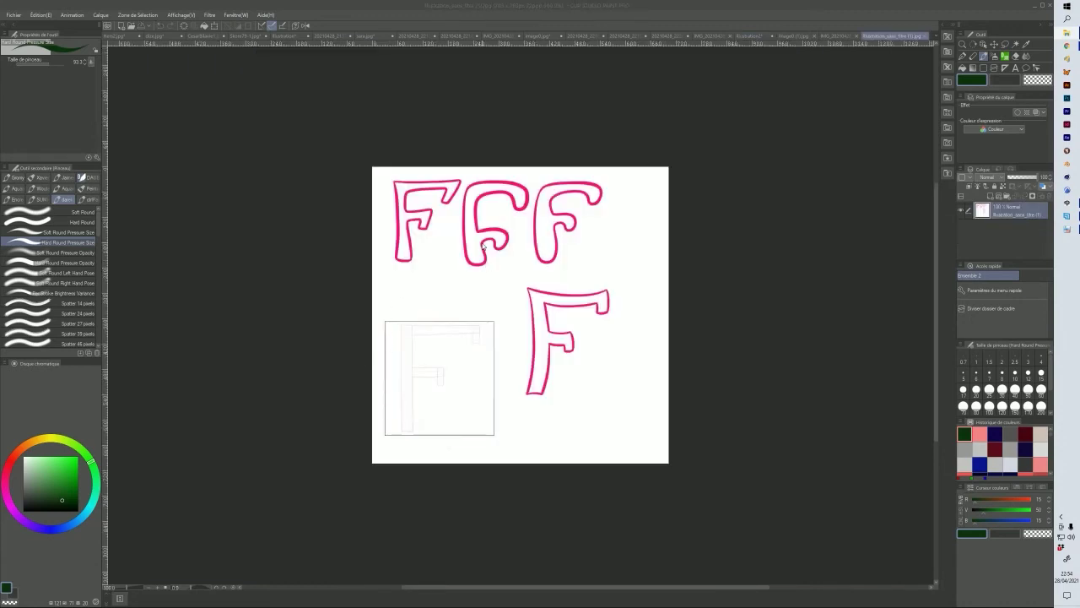
drag(481, 243, 488, 253)
key(ctrl+z)
mouse_move(500, 279)
ctrl+alt+mouse_down()
mouse_move(486, 279)
mouse_move(486, 263)
ctrl+alt+mouse_up()
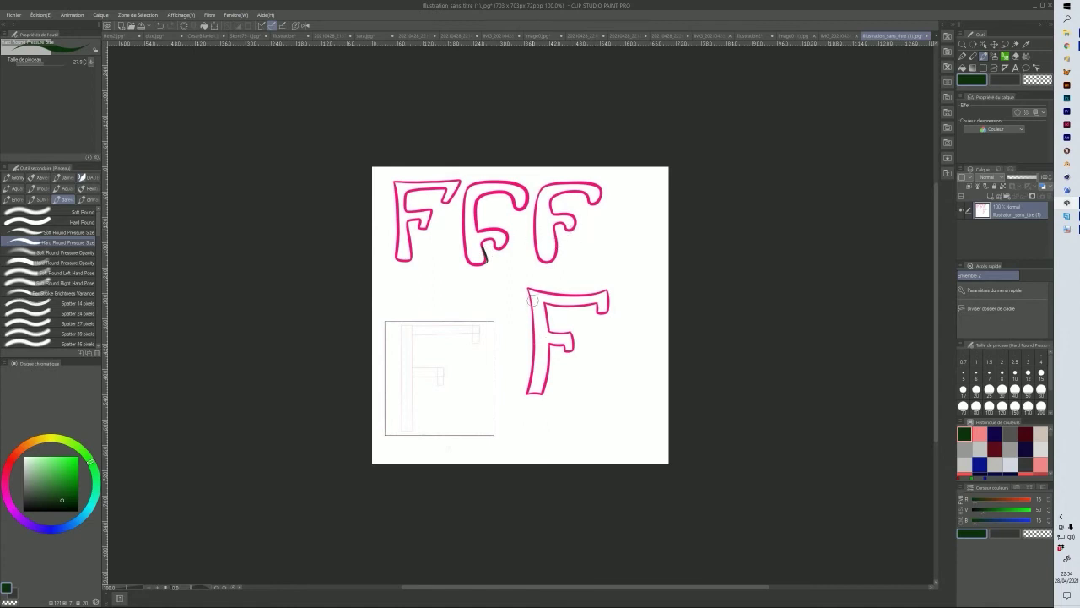
- Sketch a tapered, slanted stem and a thicker top bar underside over the large F in dark green
drag(542, 306, 569, 402)
mouse_move(533, 339)
mouse_down()
mouse_move(546, 391)
mouse_move(569, 403)
mouse_move(535, 345)
mouse_up()
drag(523, 293, 540, 359)
drag(546, 305, 601, 309)
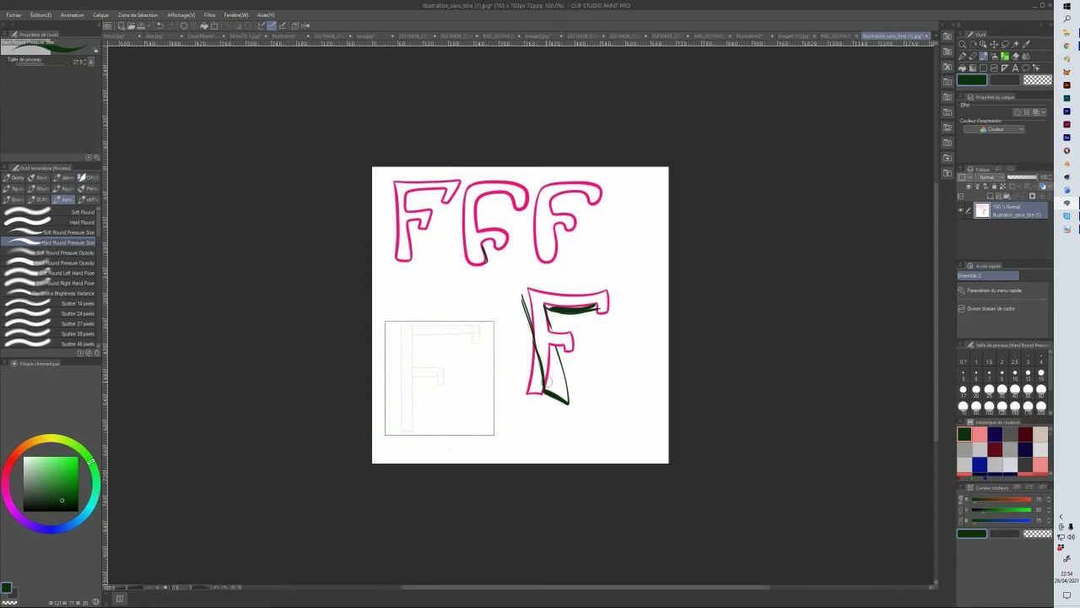
drag(522, 289, 532, 314)
- Switch to the 20210428_221814.jpg photo of hand-drawn A letters
click(1066, 46)
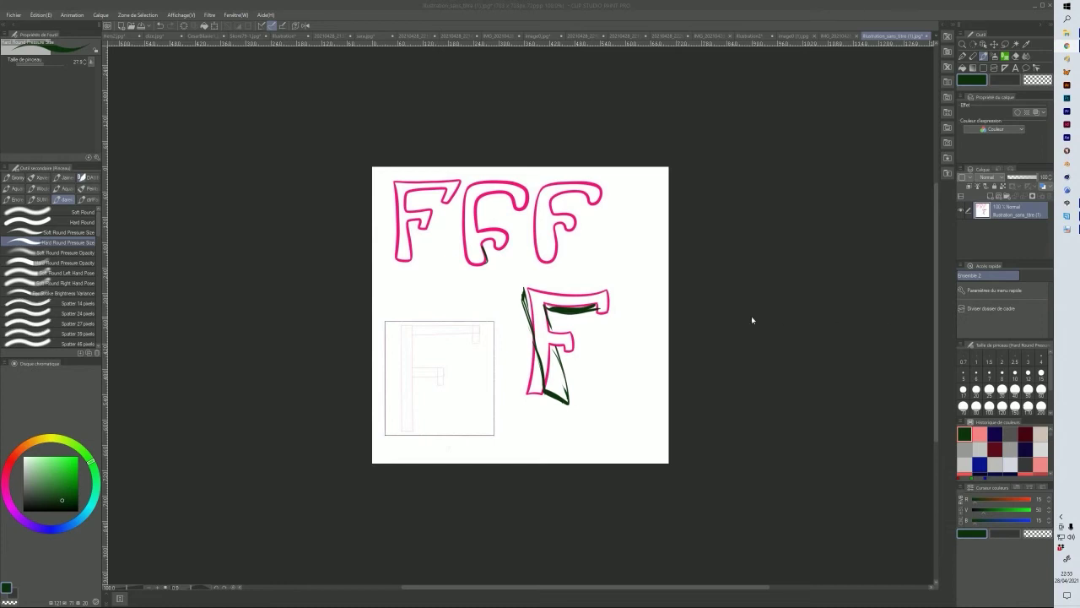
click(587, 36)
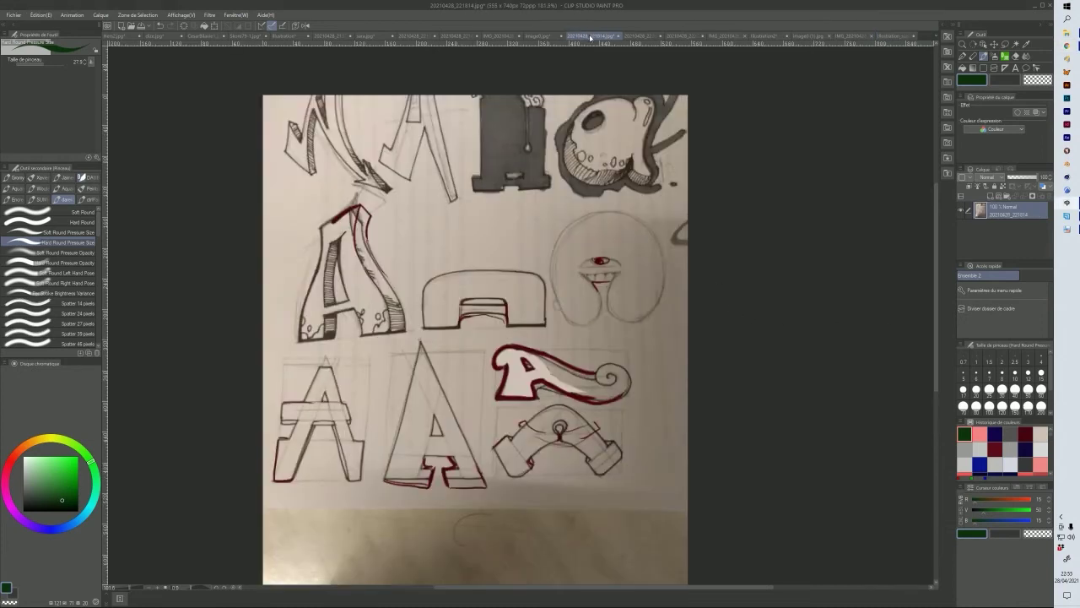
- Look through the open lettering pictures, from the two S letters and the M variations to the bubble lettering and the AIGLE eagle sketch
click(637, 35)
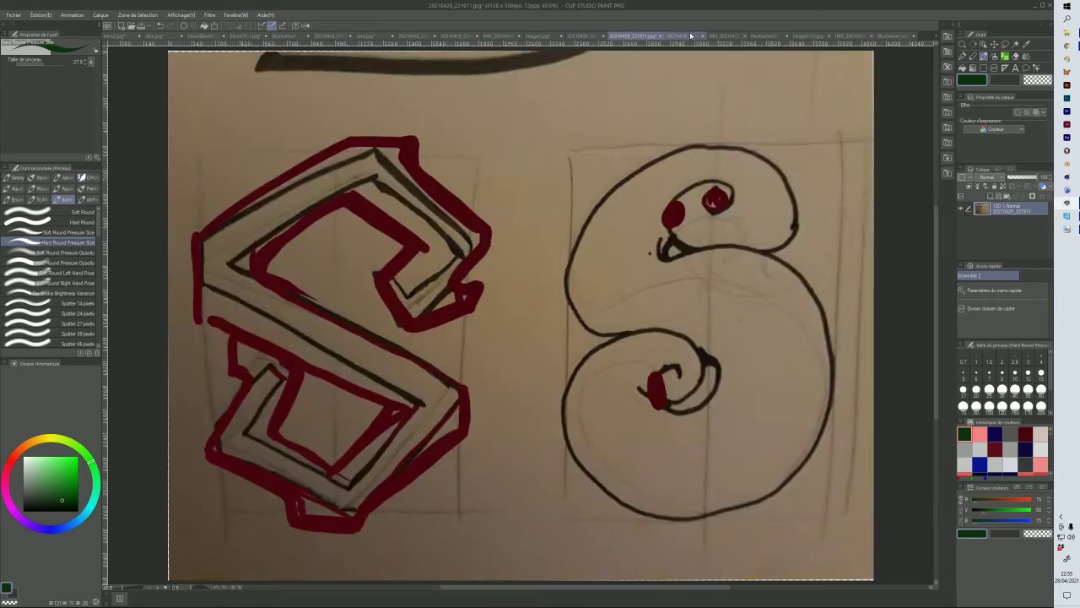
click(697, 36)
click(717, 37)
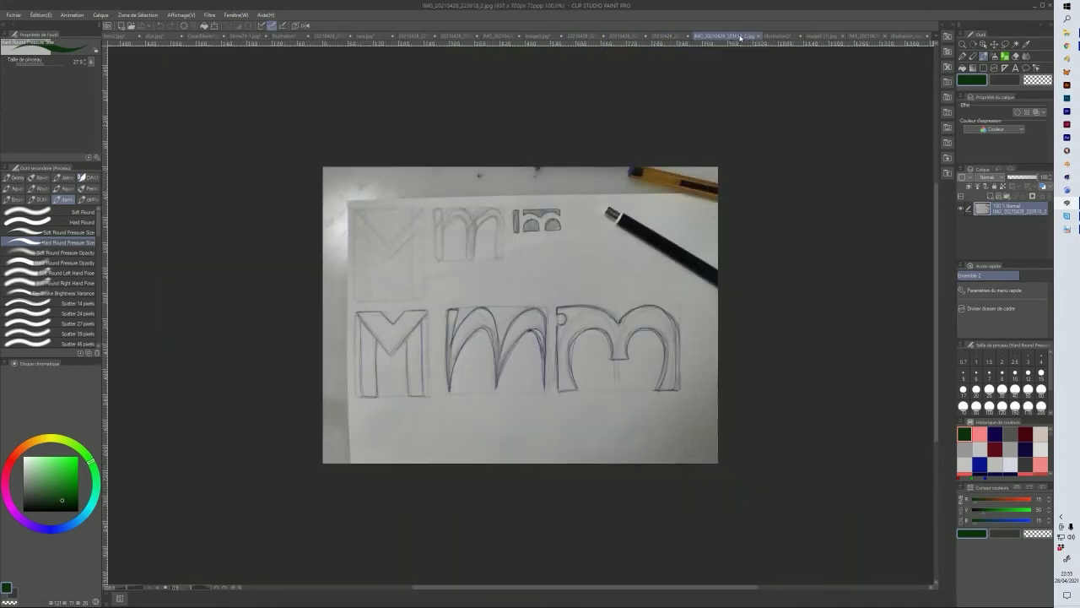
click(771, 38)
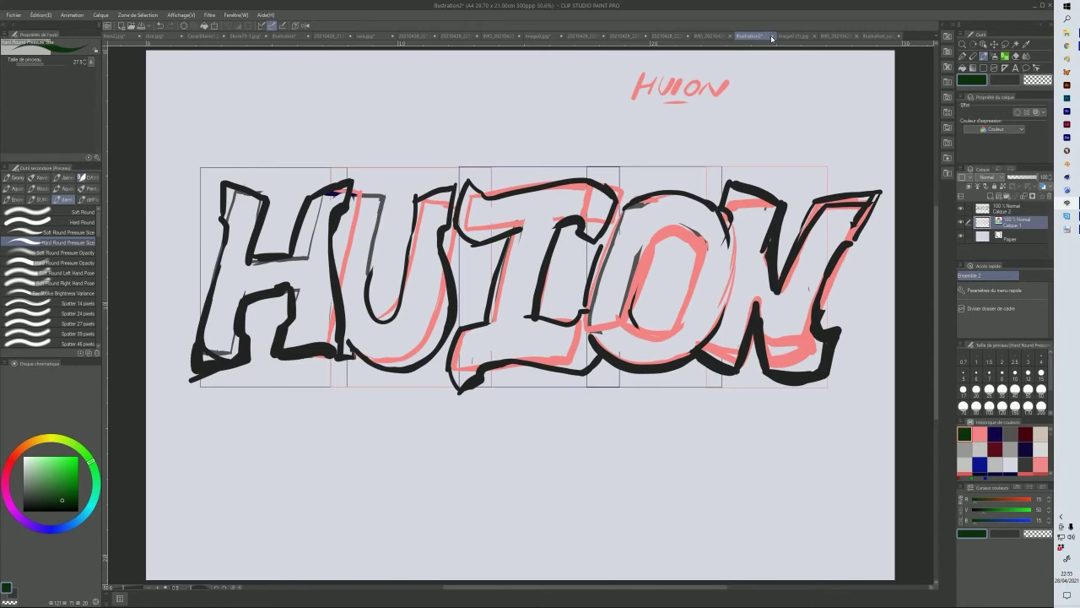
click(793, 37)
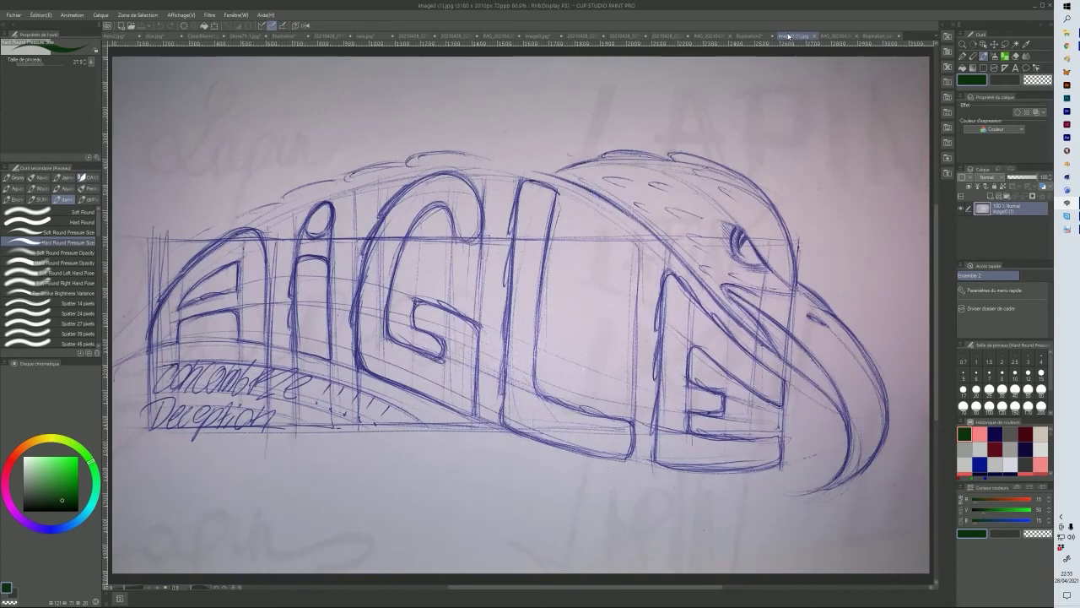
click(836, 36)
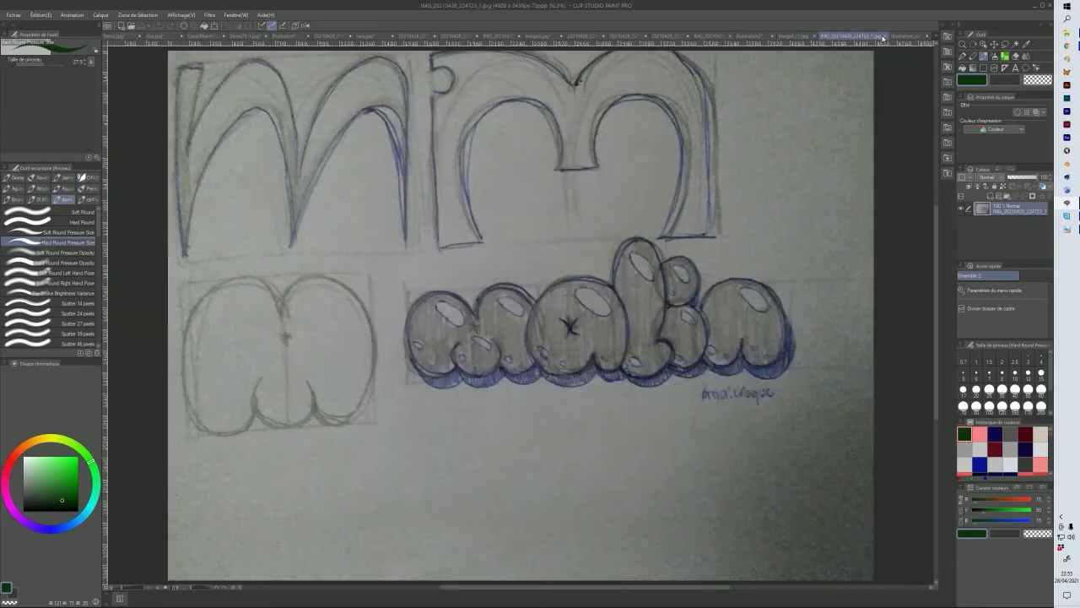
click(903, 36)
click(810, 38)
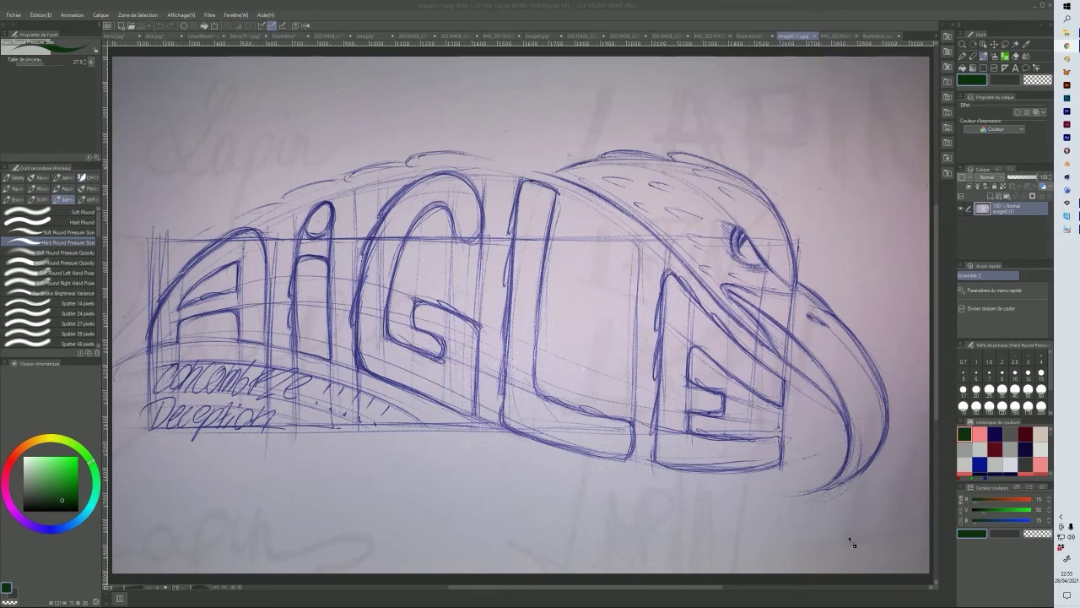
- Bring in the photos of the angular interlocked lettering and the AURE lettering, and return to the HUION illustration
key(ctrl+Tab)
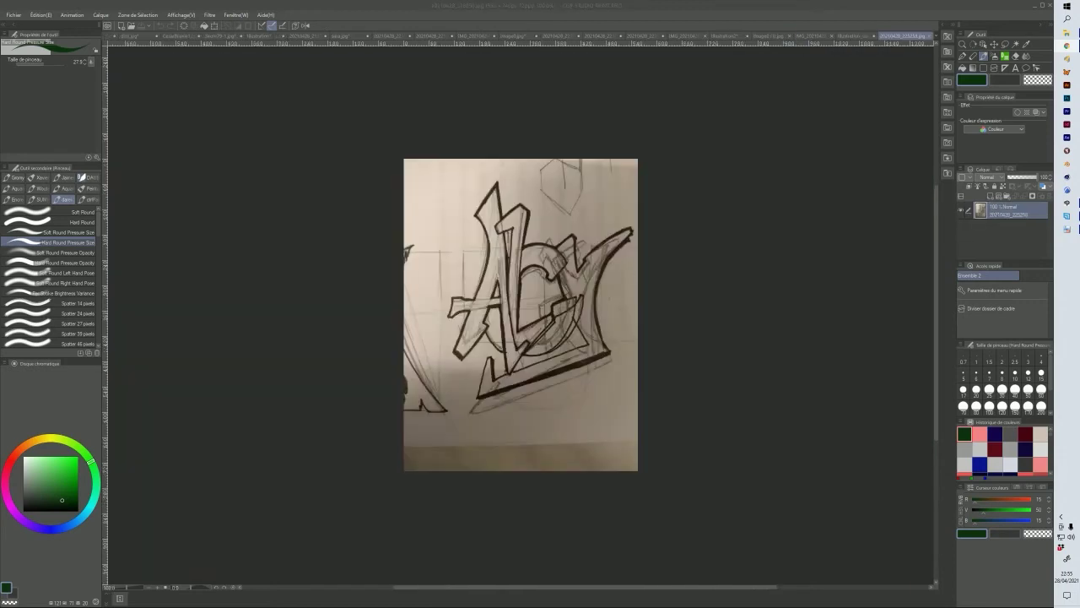
key(ctrl+Tab)
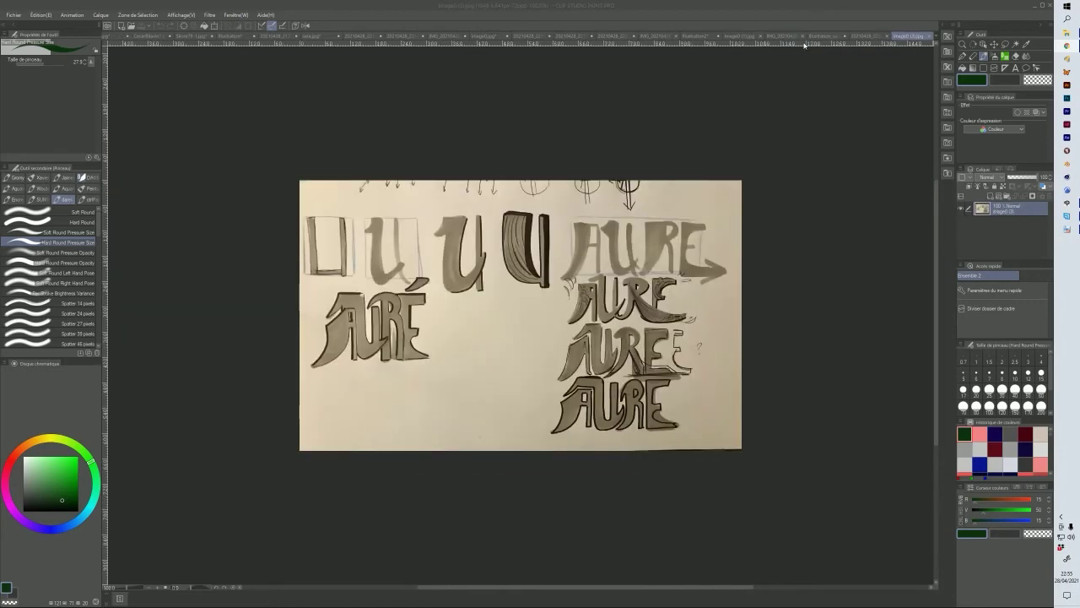
click(741, 38)
click(683, 38)
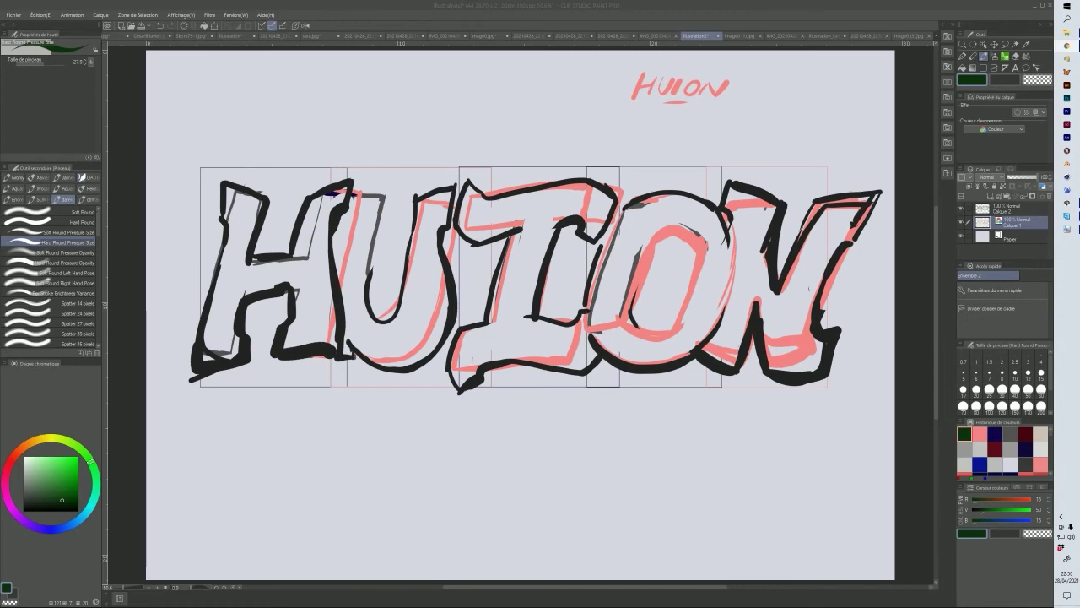
- In the AIGLE eagle sketch, mark ragged feather-like notches down the left edge of the L's stem in pink
click(732, 36)
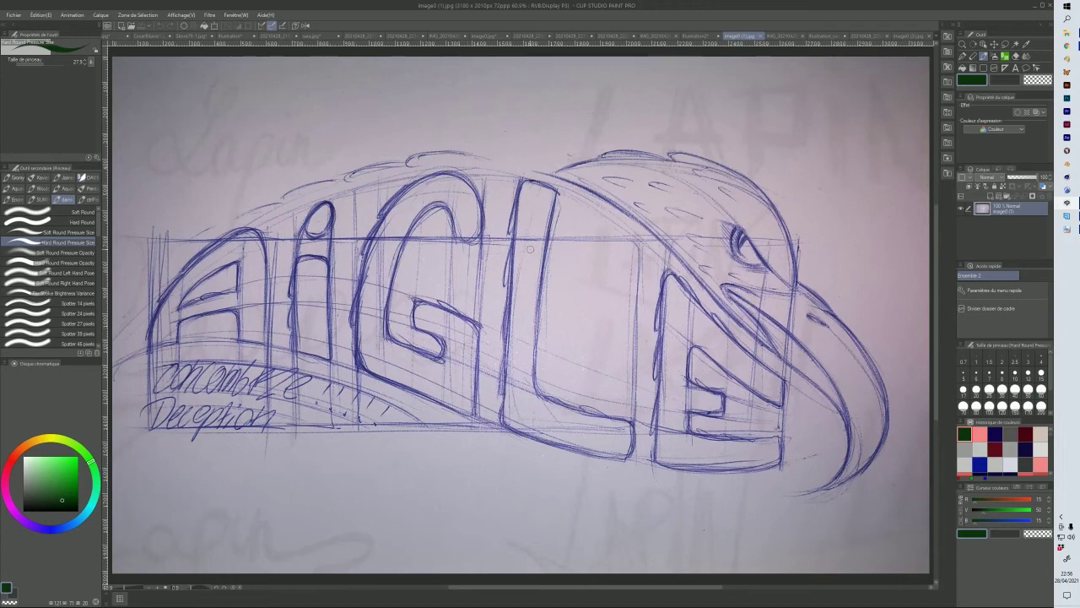
drag(523, 181, 504, 238)
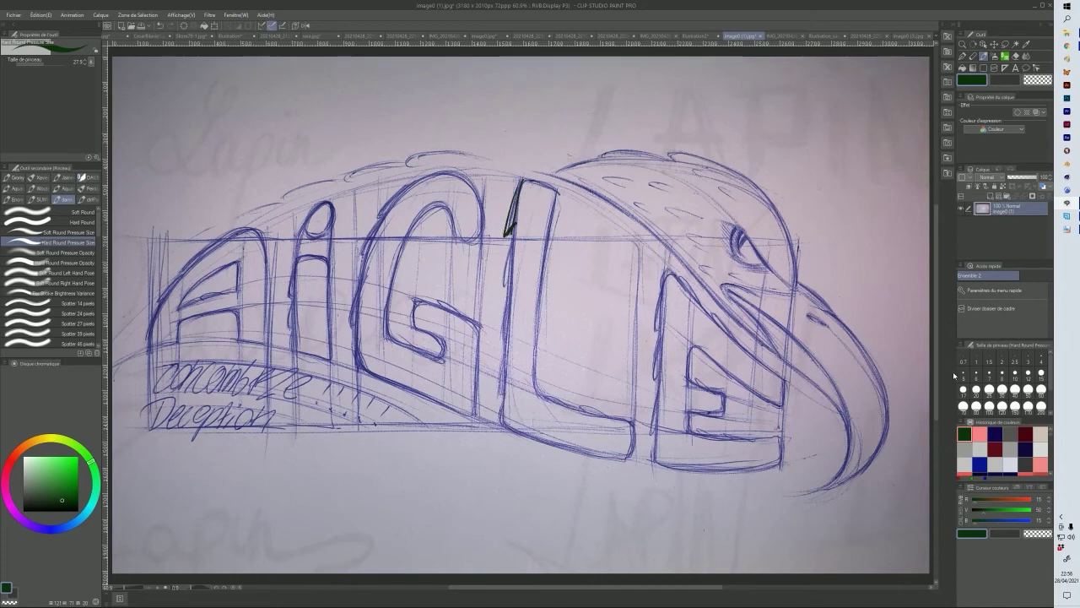
click(979, 433)
mouse_move(523, 184)
mouse_down()
mouse_move(498, 287)
mouse_move(503, 278)
mouse_move(498, 413)
mouse_up()
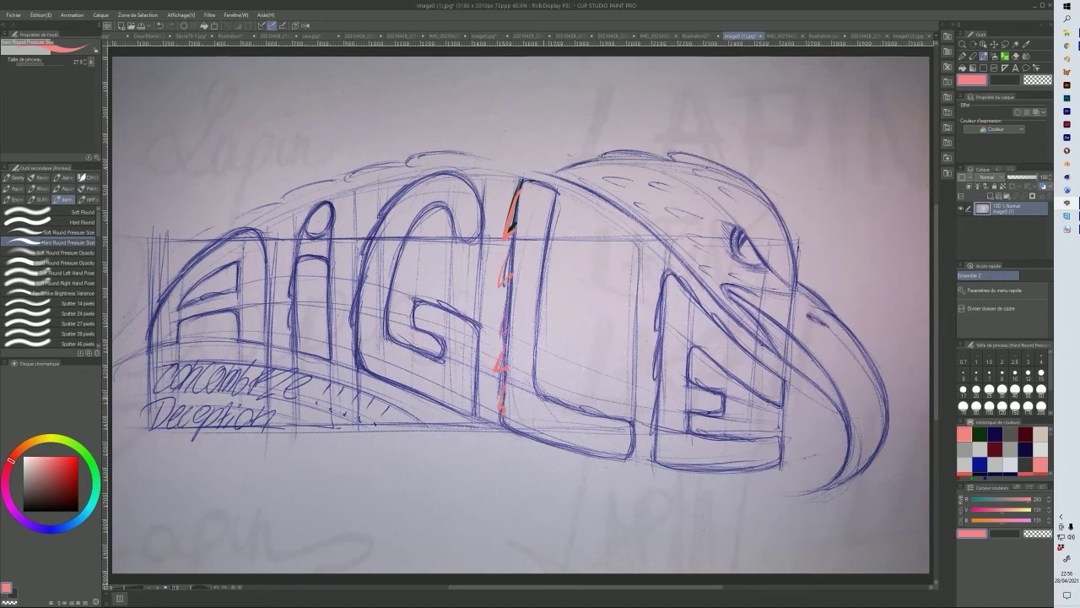
- Try a flared, curved end on the L's foot in pink and undo it
mouse_move(549, 398)
mouse_down()
mouse_move(622, 390)
mouse_move(632, 417)
mouse_move(583, 448)
mouse_up()
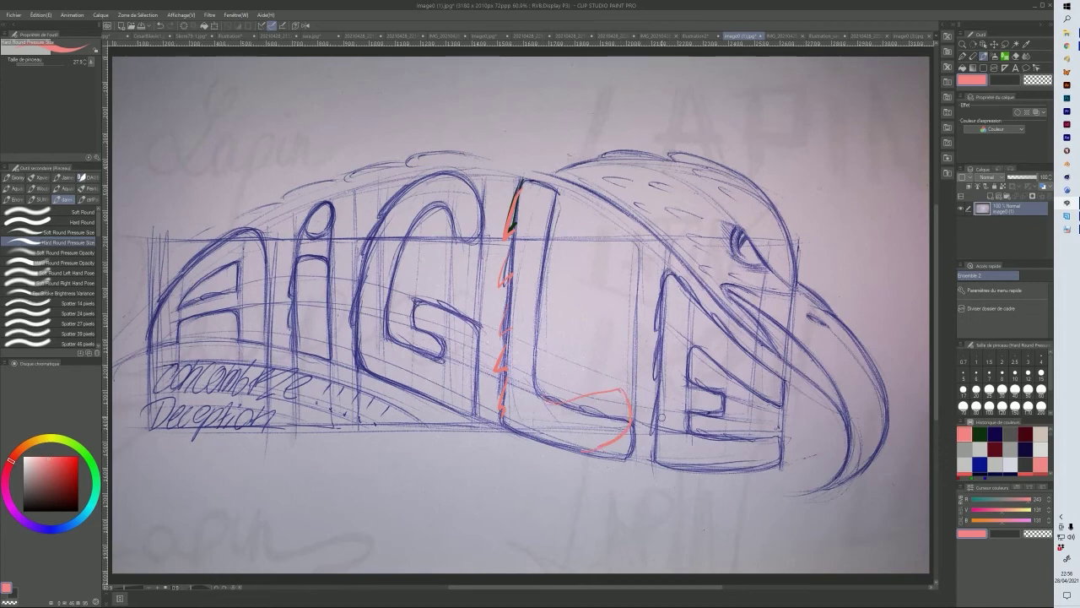
key(ctrl+z)
key(ctrl+z)
key(ctrl+z)
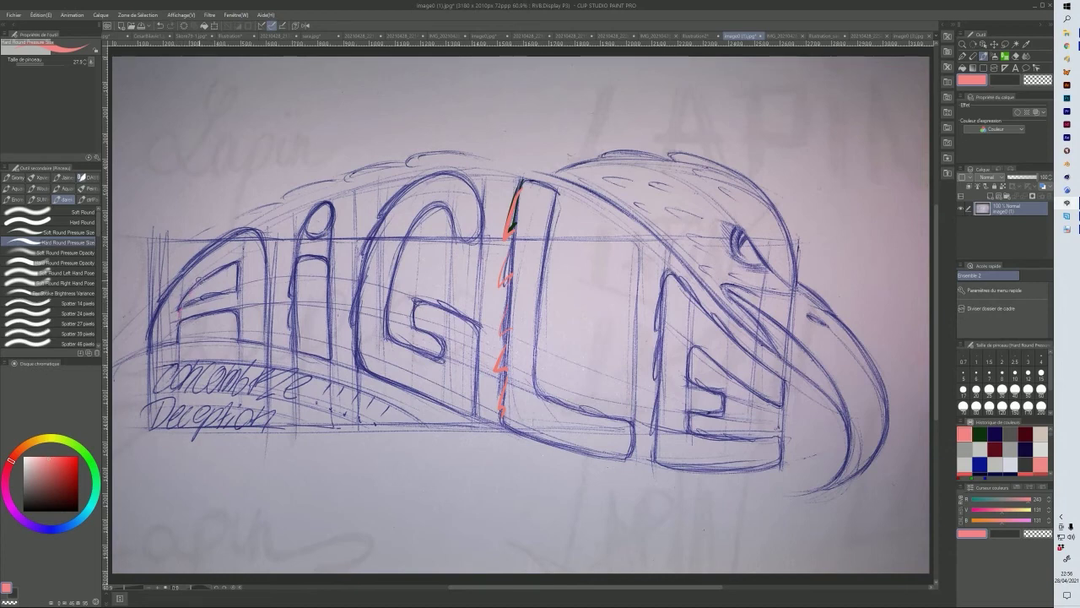
- Redraw the A's curved left leg in pink, from its foot up to the top of the letter
mouse_move(181, 336)
mouse_down()
mouse_move(150, 346)
mouse_move(194, 289)
mouse_move(152, 323)
mouse_move(180, 296)
mouse_up()
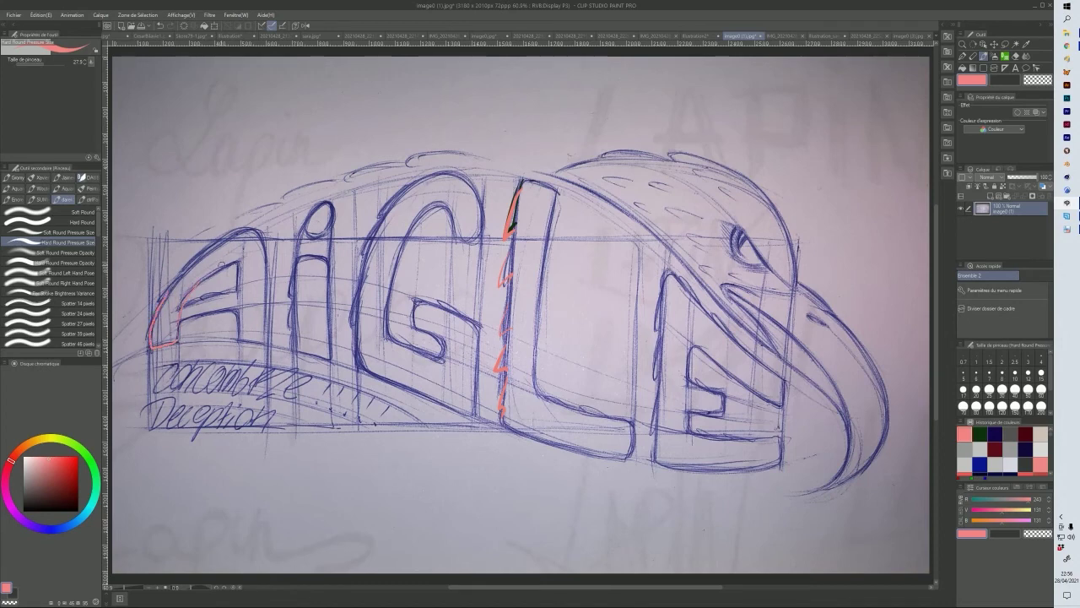
drag(183, 299, 171, 292)
key(ctrl+z)
key(ctrl+z)
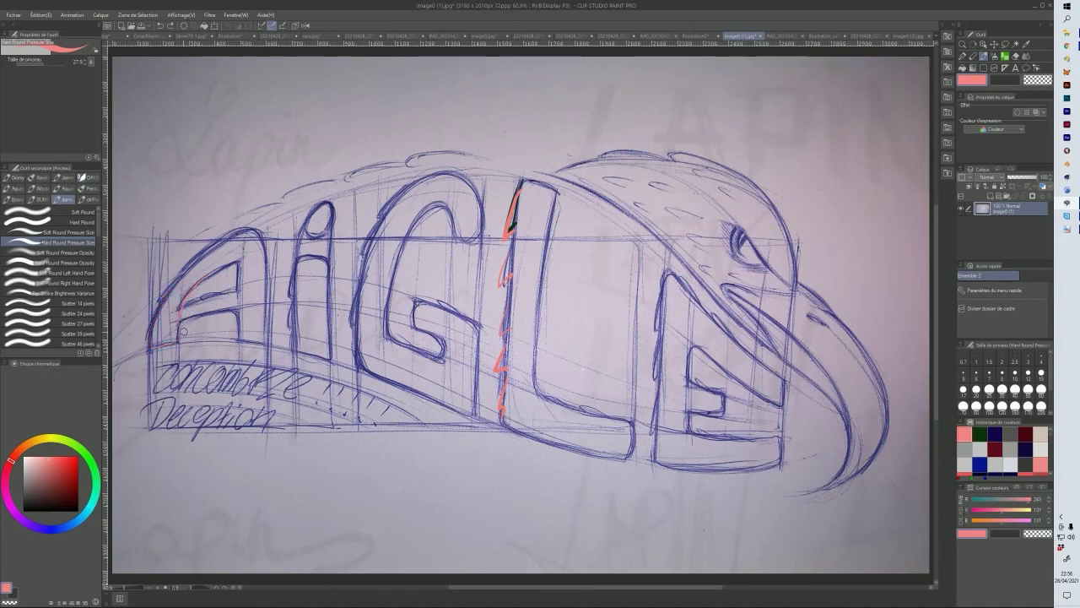
mouse_move(240, 260)
mouse_down()
mouse_move(253, 239)
mouse_move(210, 256)
mouse_up()
- Outline the I's upper stem in pink, and try a large round dot above it before undoing the dot
mouse_move(292, 268)
mouse_down()
mouse_move(293, 223)
mouse_move(329, 211)
mouse_move(331, 265)
mouse_up()
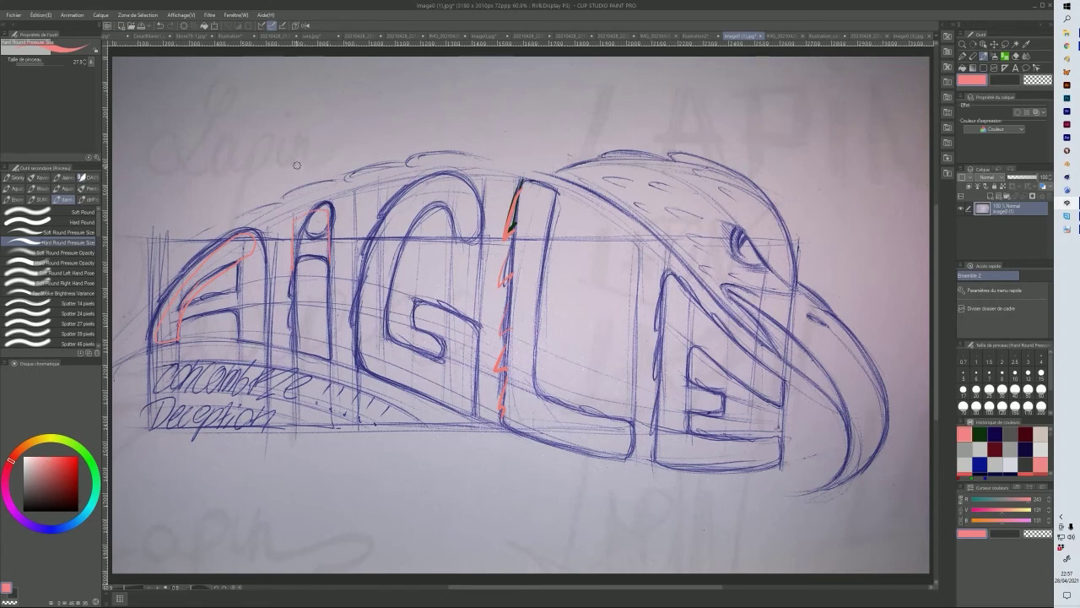
mouse_move(288, 188)
mouse_down()
mouse_move(329, 169)
mouse_move(293, 165)
mouse_move(307, 200)
mouse_up()
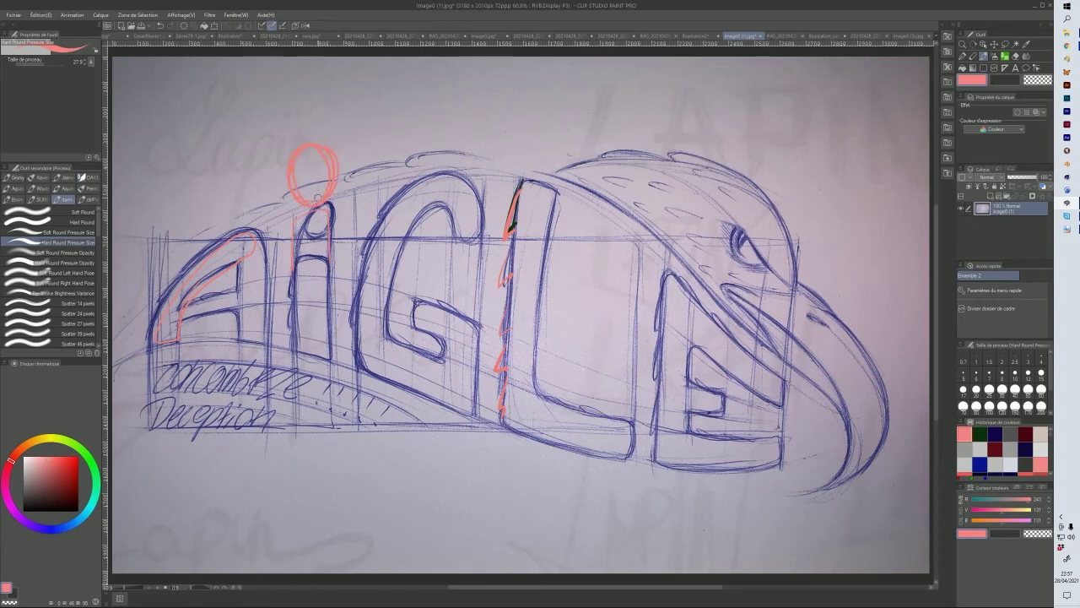
key(ctrl+z)
key(ctrl+z)
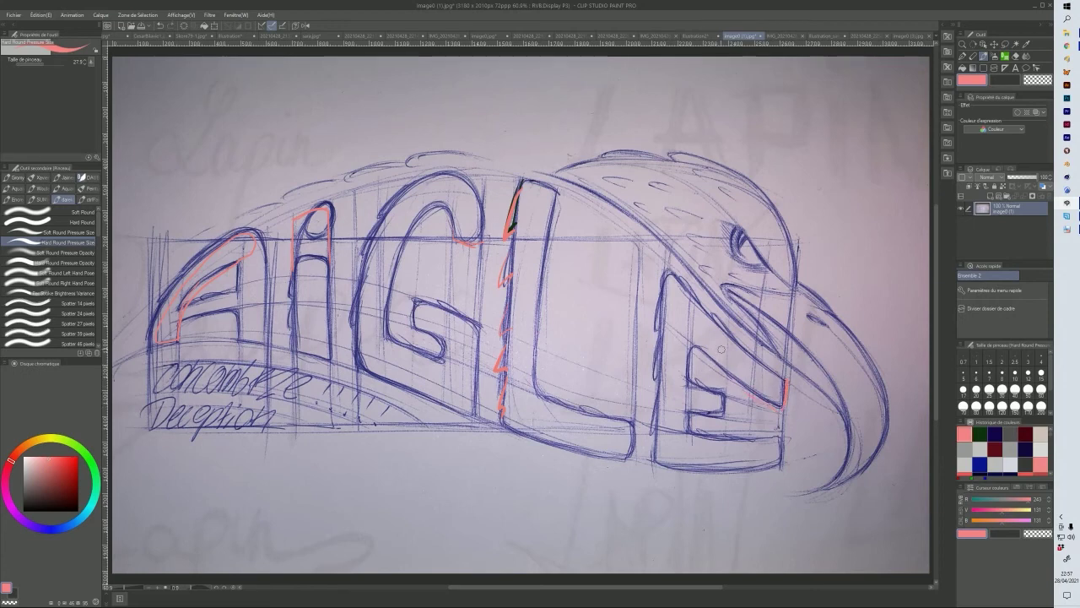
- Redraw the E's inner upper and lower edges and its bottom bar in pink
mouse_move(710, 355)
mouse_down()
mouse_move(696, 361)
mouse_move(691, 385)
mouse_up()
drag(707, 363, 760, 389)
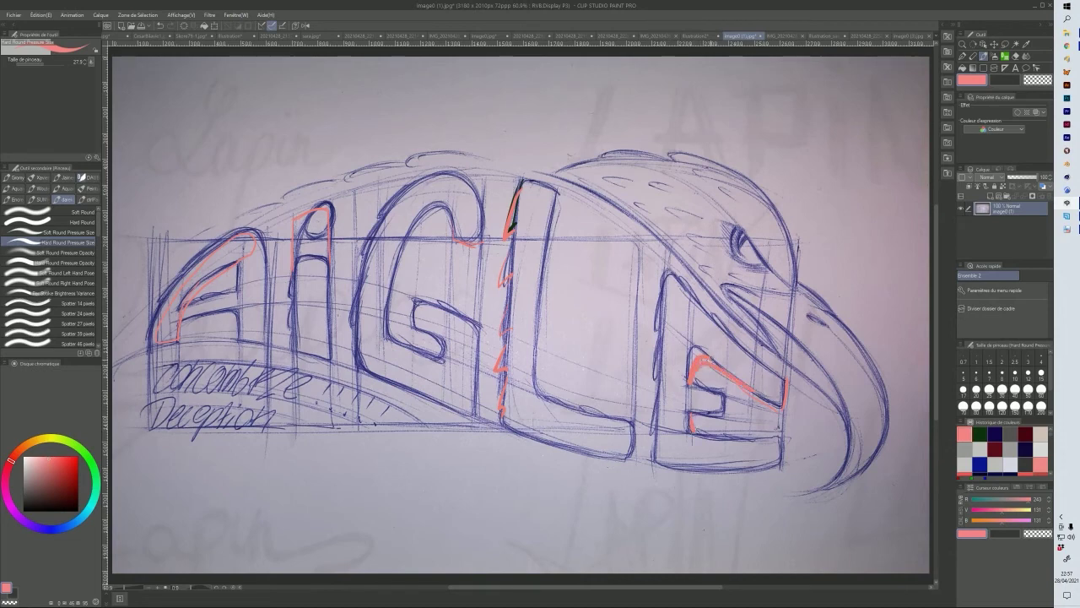
drag(692, 429, 718, 440)
drag(662, 465, 785, 457)
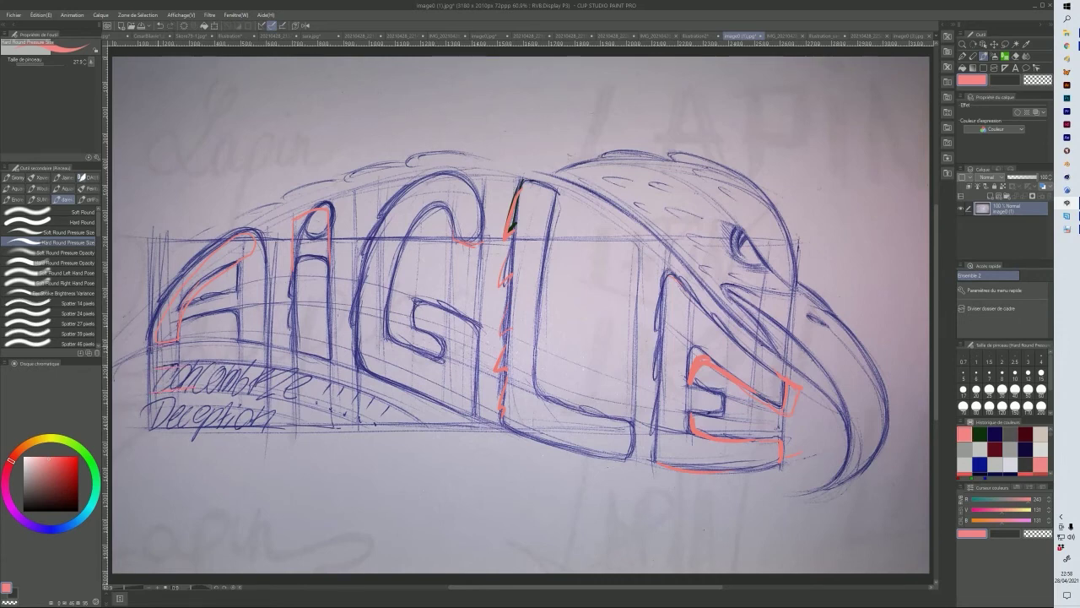
- Draw two curved dark green guide lines across the subtitle area beneath the AIG letters
click(979, 432)
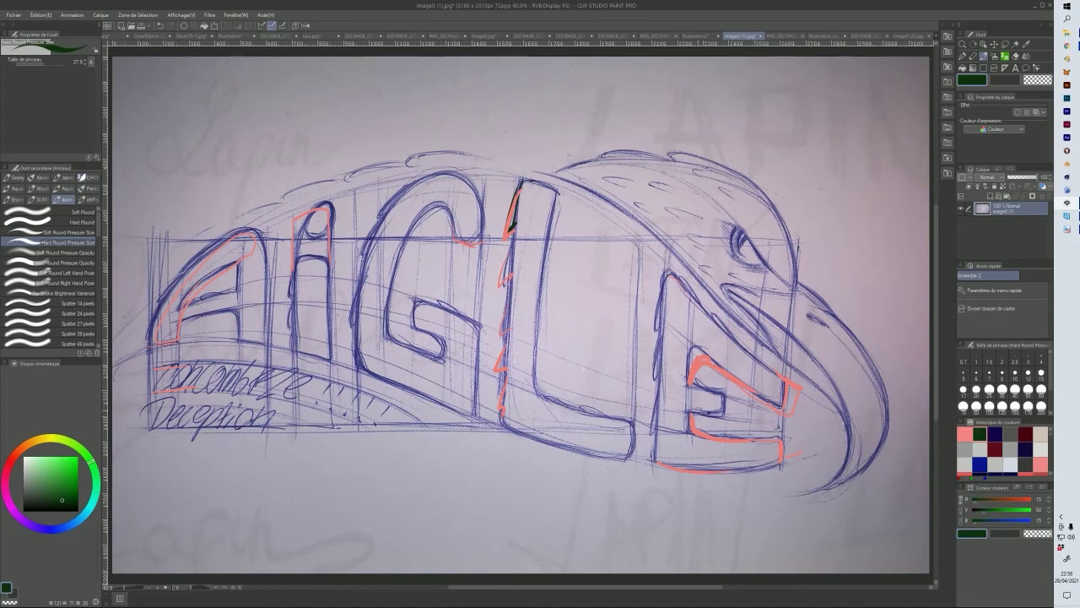
mouse_move(139, 344)
mouse_down()
mouse_move(242, 328)
mouse_move(472, 403)
mouse_up()
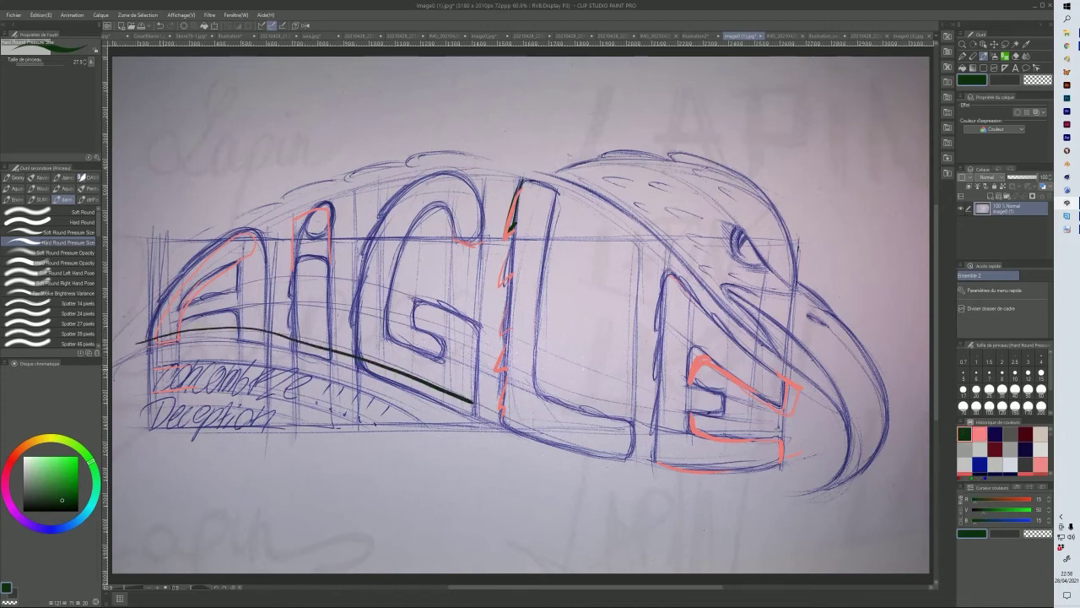
mouse_move(143, 376)
mouse_down()
mouse_move(267, 390)
mouse_move(381, 425)
mouse_up()
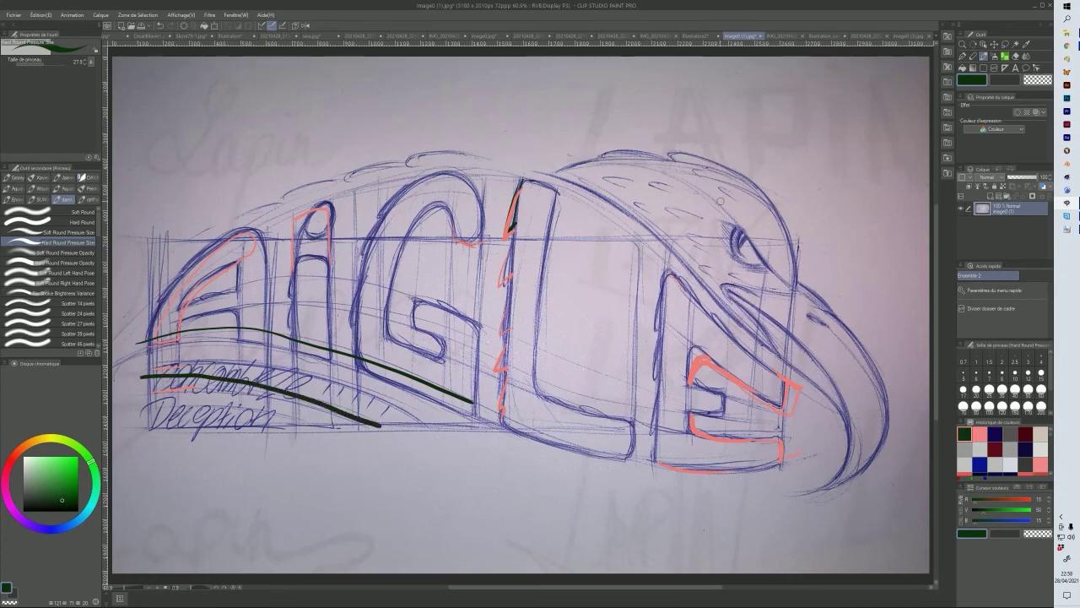
- Sample the paper colour and paint over the handwritten two-line subtitle with a larger brush
click(1027, 44)
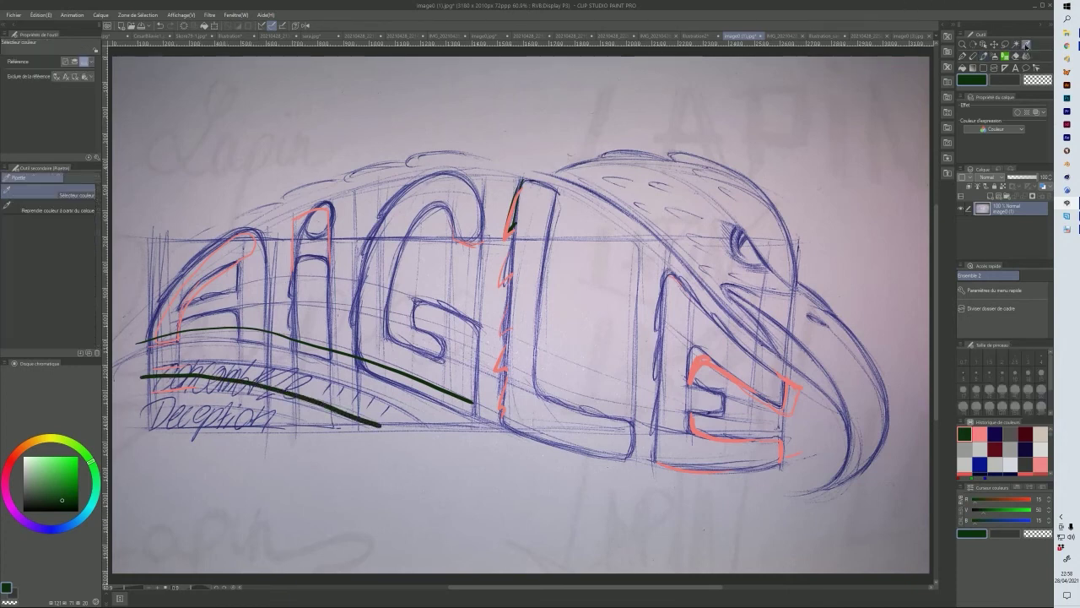
click(341, 430)
key(b)
mouse_move(305, 363)
mouse_down()
mouse_move(301, 378)
mouse_move(266, 378)
mouse_move(345, 369)
mouse_move(260, 351)
mouse_move(307, 362)
mouse_up()
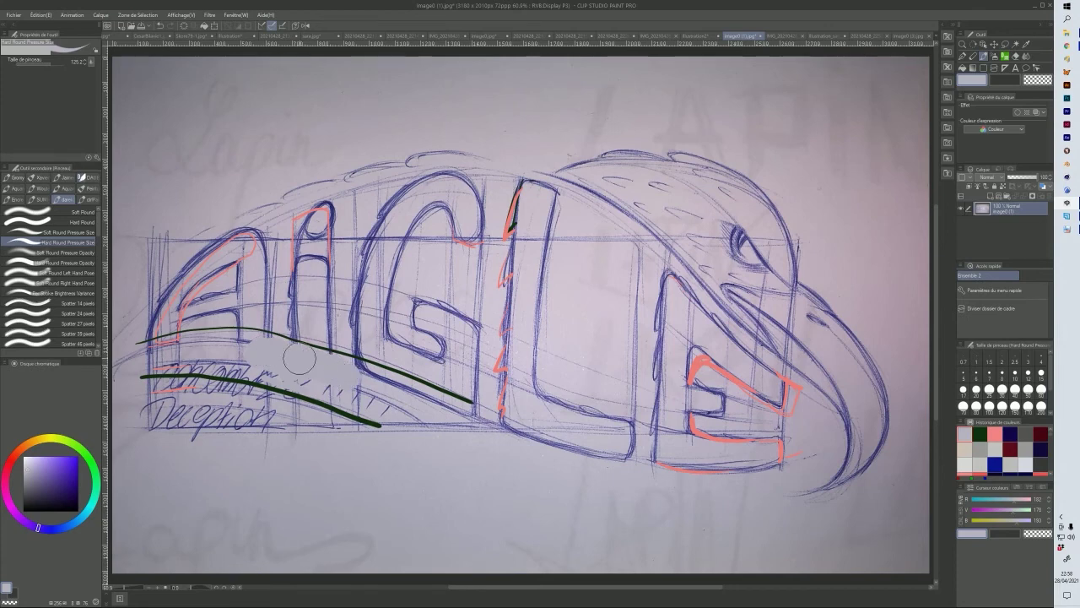
key(ctrl+z)
key(ctrl+z)
mouse_move(314, 382)
mouse_down()
mouse_move(285, 391)
mouse_move(245, 359)
mouse_move(187, 363)
mouse_up()
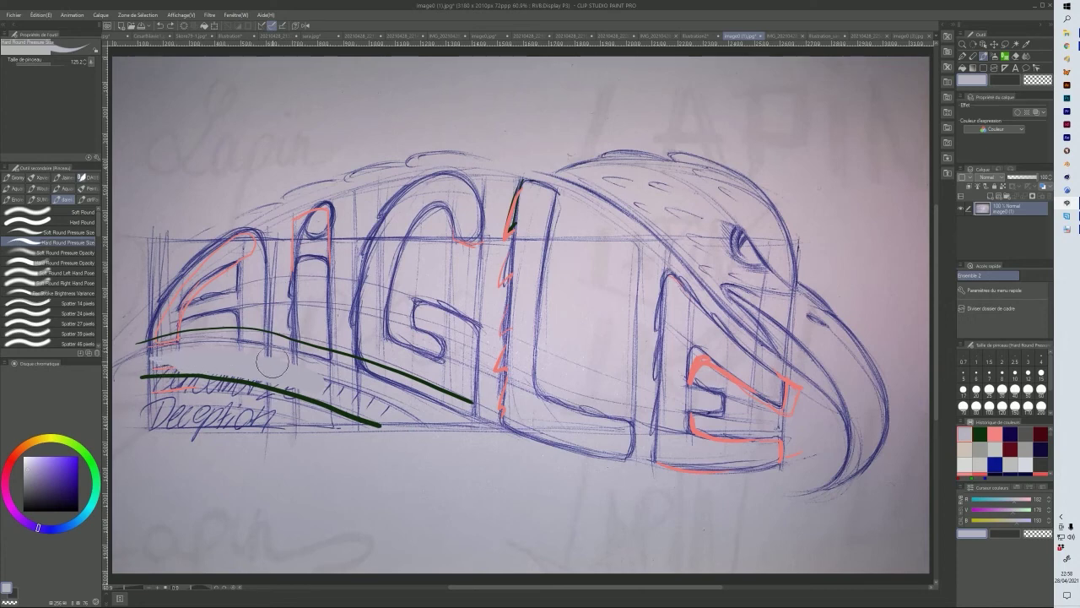
mouse_move(310, 368)
mouse_down()
mouse_move(247, 356)
mouse_move(346, 376)
mouse_move(305, 367)
mouse_move(411, 414)
mouse_move(323, 376)
mouse_move(388, 400)
mouse_move(318, 384)
mouse_move(398, 418)
mouse_move(300, 373)
mouse_move(225, 360)
mouse_move(237, 365)
mouse_move(138, 372)
mouse_move(192, 357)
mouse_move(143, 369)
mouse_move(196, 389)
mouse_move(177, 392)
mouse_move(259, 401)
mouse_move(197, 402)
mouse_move(240, 413)
mouse_move(177, 423)
mouse_move(227, 413)
mouse_move(318, 422)
mouse_move(169, 428)
mouse_up()
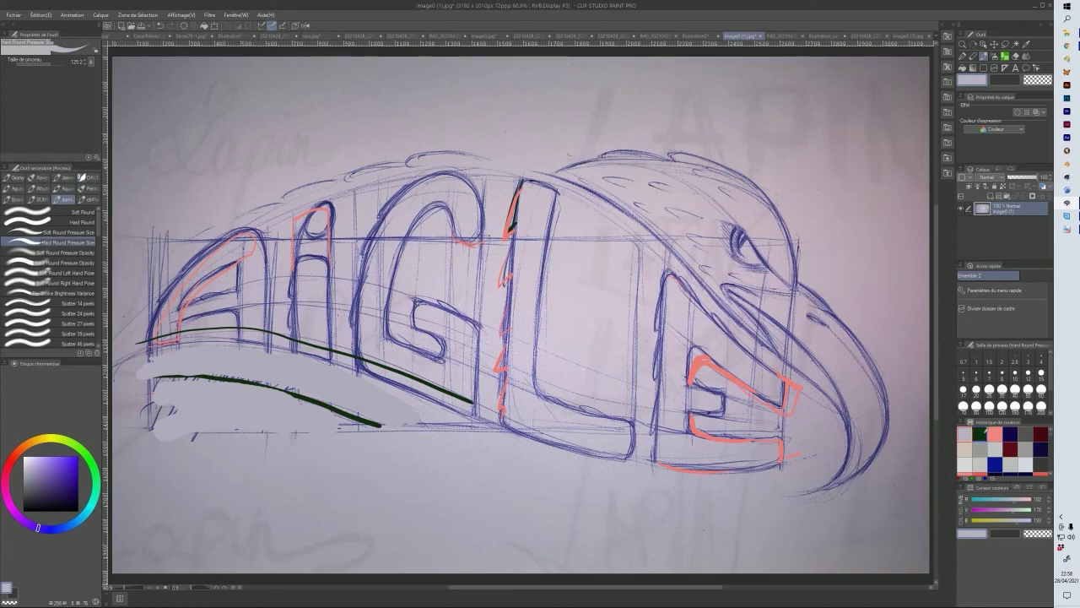
- Letter CONCOMBRE in dark green capitals along the curved guide lines with a smaller brush
click(980, 434)
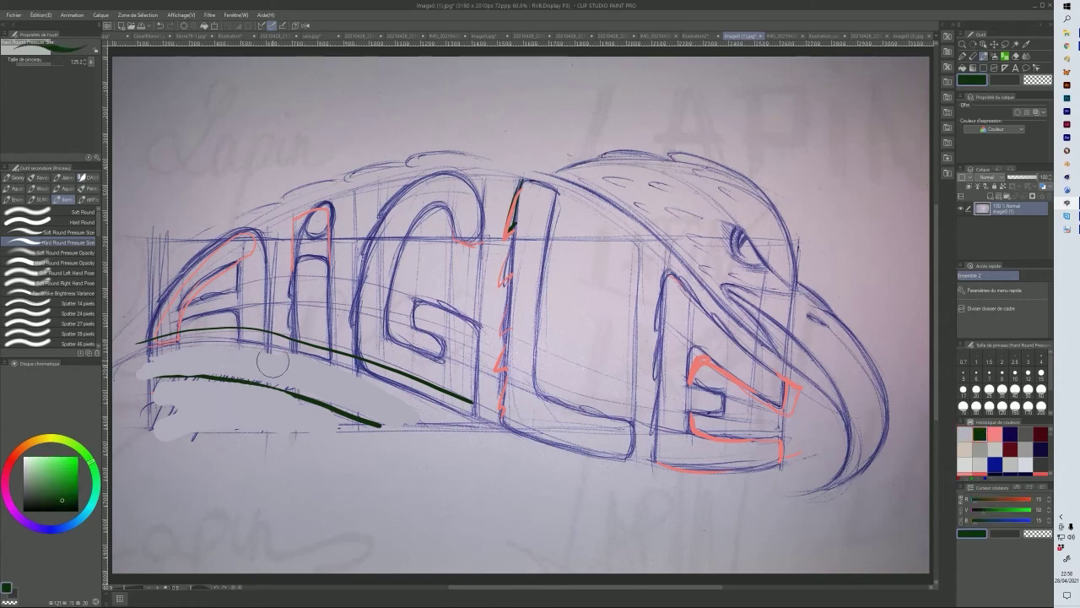
ctrl+alt+drag(284, 371, 277, 371)
mouse_move(208, 341)
mouse_down()
mouse_move(191, 337)
mouse_move(209, 379)
mouse_move(218, 361)
mouse_move(229, 368)
mouse_move(226, 341)
mouse_up()
mouse_move(245, 377)
mouse_down()
mouse_move(263, 371)
mouse_move(271, 338)
mouse_move(291, 388)
mouse_up()
mouse_move(321, 353)
mouse_down()
mouse_move(351, 392)
mouse_move(368, 385)
mouse_move(371, 420)
mouse_up()
mouse_move(380, 384)
mouse_down()
mouse_move(413, 401)
mouse_move(411, 429)
mouse_move(426, 406)
mouse_move(441, 432)
mouse_move(447, 400)
mouse_up()
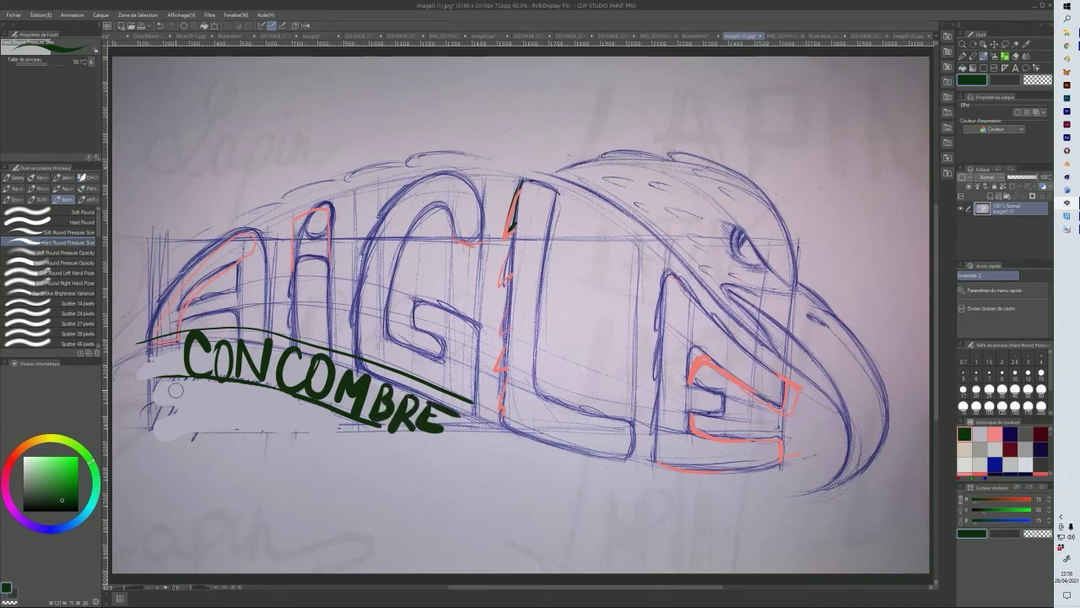
- Letter DECEPTION in pink capitals beneath CONCOMBRE, following the same curve
click(995, 433)
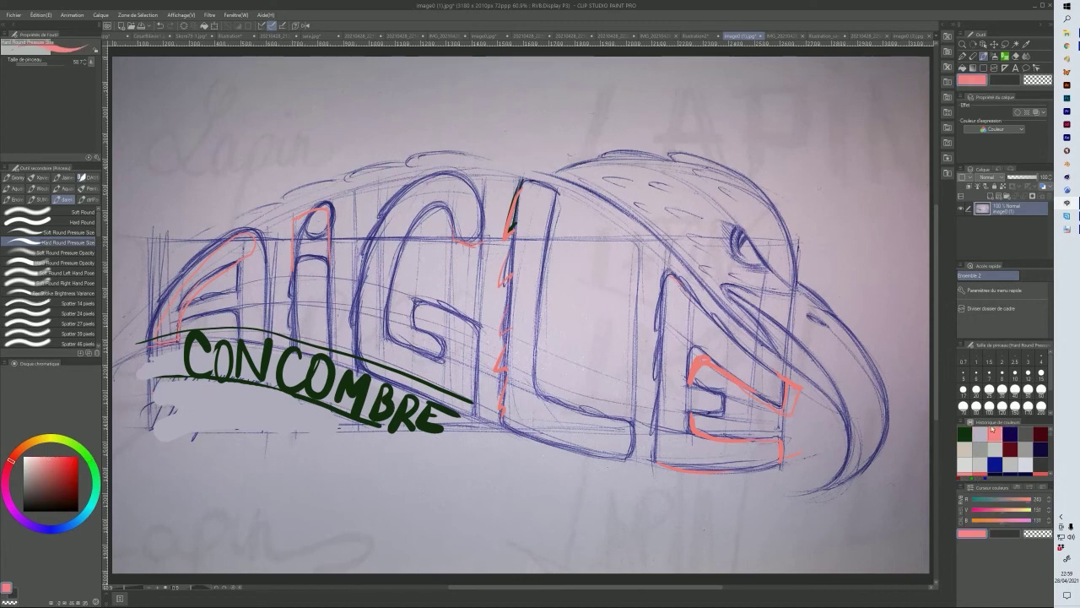
mouse_move(185, 378)
mouse_down()
mouse_move(216, 401)
mouse_move(199, 396)
mouse_move(235, 385)
mouse_move(218, 399)
mouse_move(247, 381)
mouse_move(242, 403)
mouse_move(262, 389)
mouse_move(255, 406)
mouse_move(279, 402)
mouse_move(283, 425)
mouse_move(299, 407)
mouse_move(295, 425)
mouse_move(339, 439)
mouse_up()
mouse_move(211, 410)
mouse_down()
mouse_move(238, 431)
mouse_move(289, 440)
mouse_up()
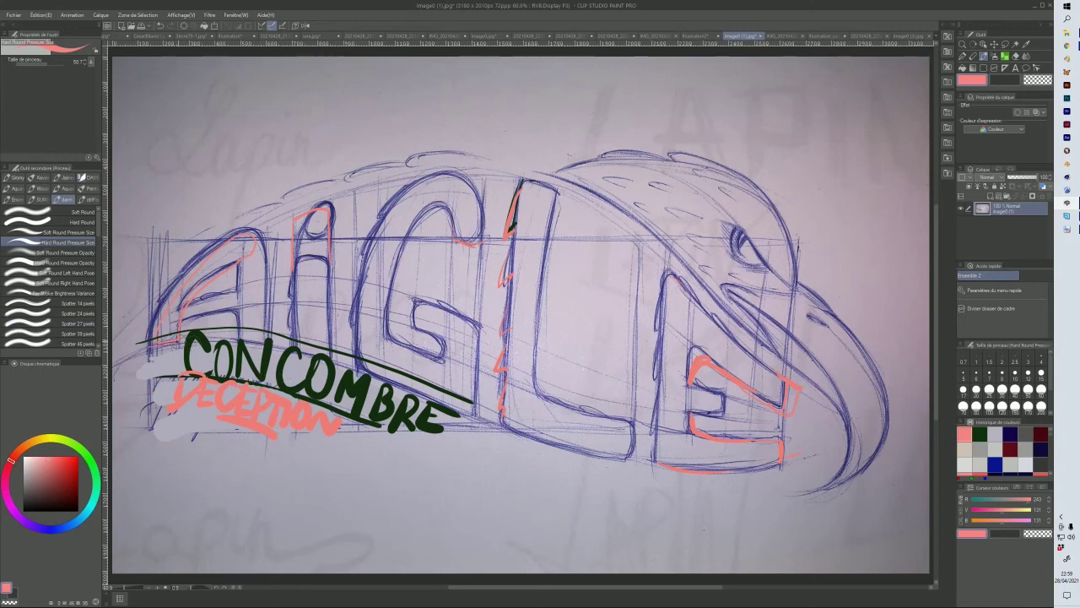
- Bring in the IMG_20210428_225717.jpg bubble lettering photo from the browser and return to the AIGLE sketch
click(775, 35)
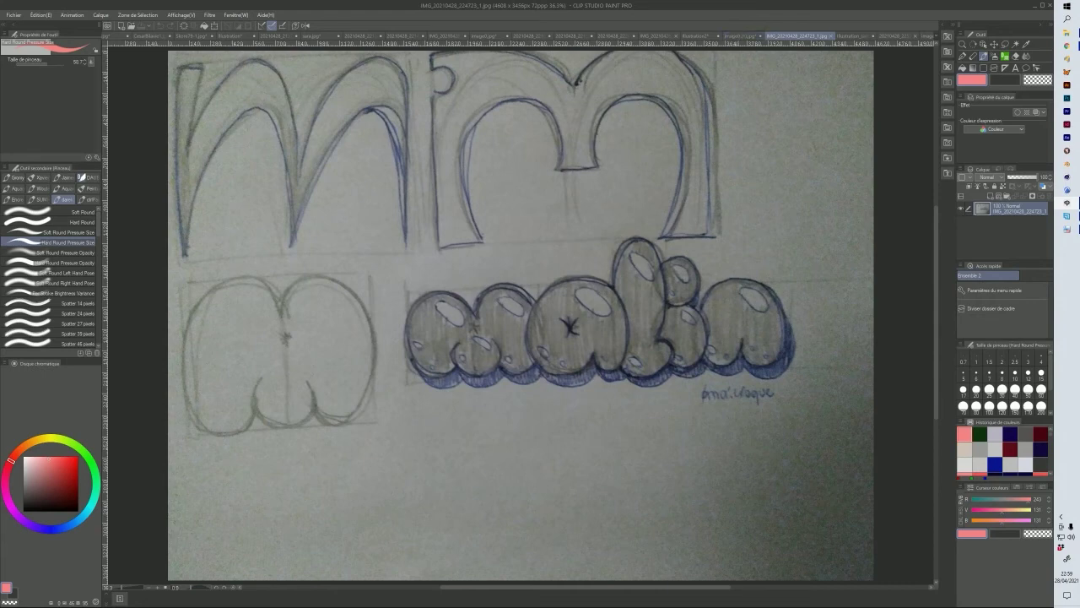
click(1067, 47)
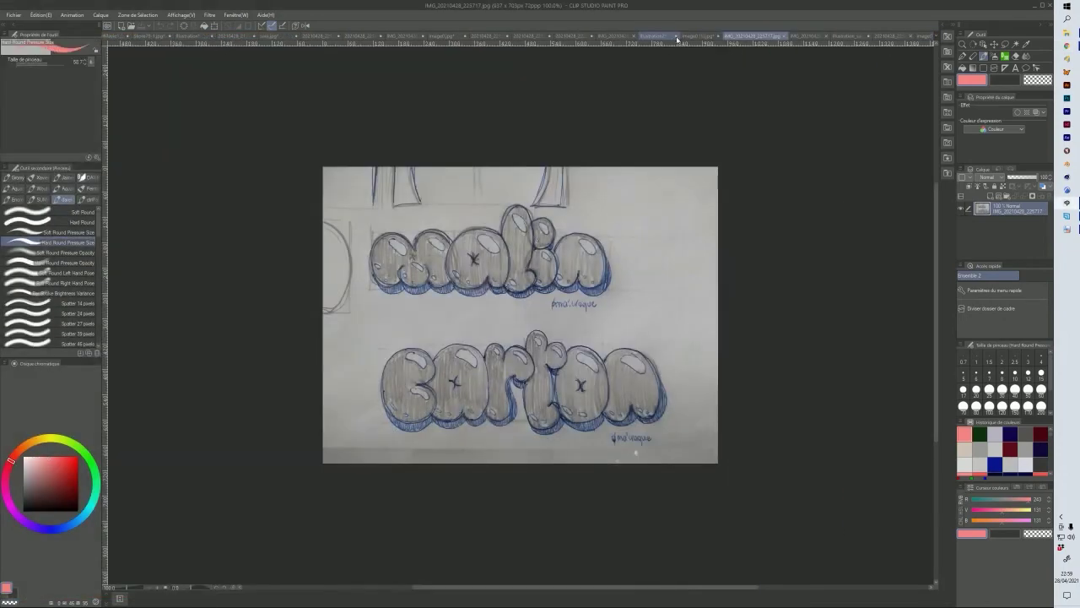
click(718, 36)
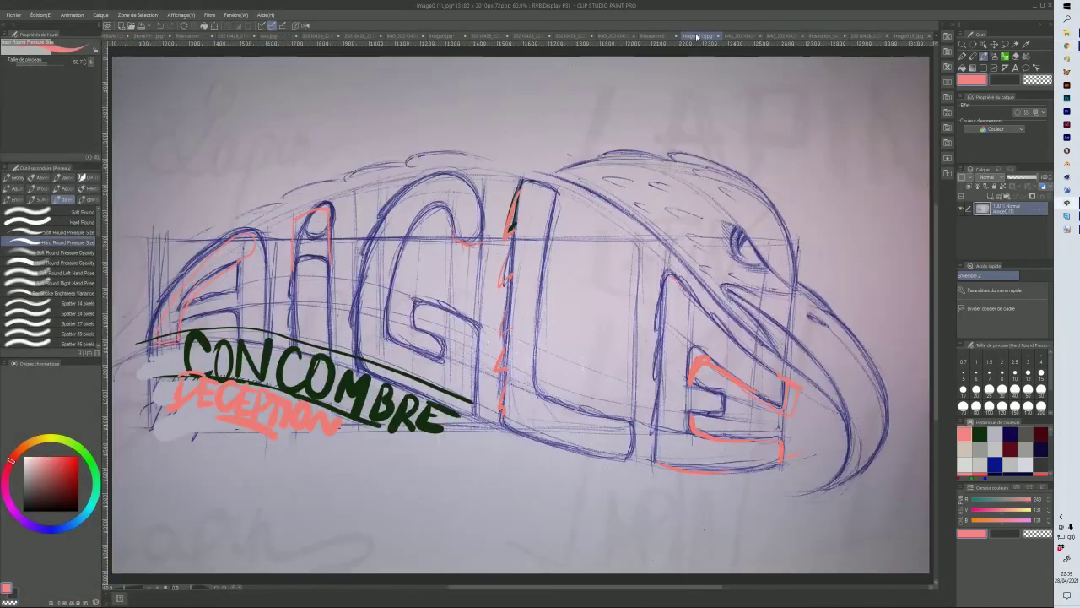
- Look through the open lettering images and bring up the bubble lettering photo IMG_20210428_225717.jpg
click(733, 36)
click(806, 37)
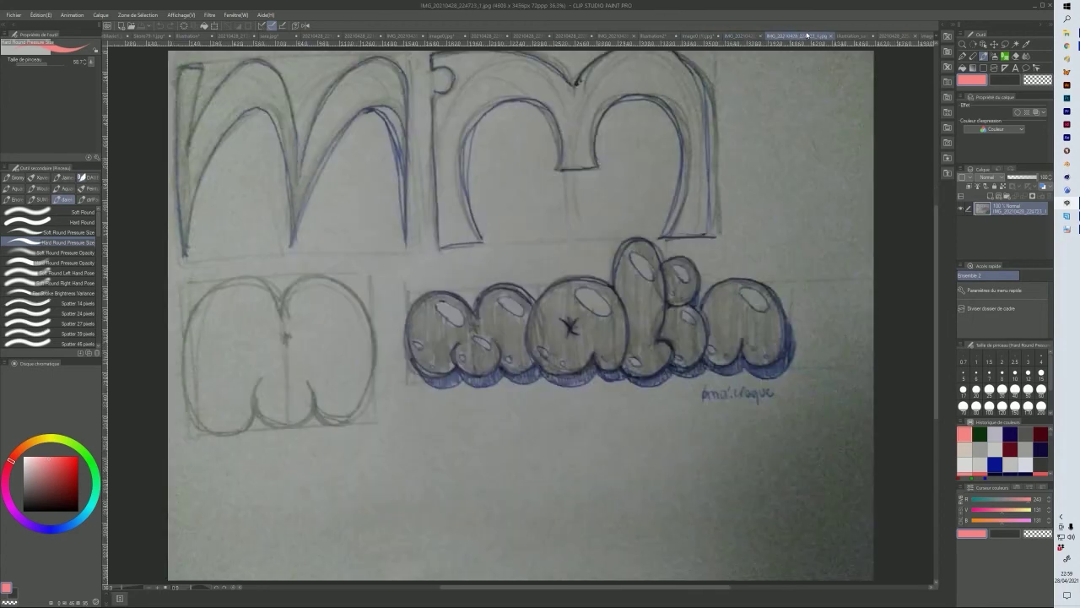
click(831, 37)
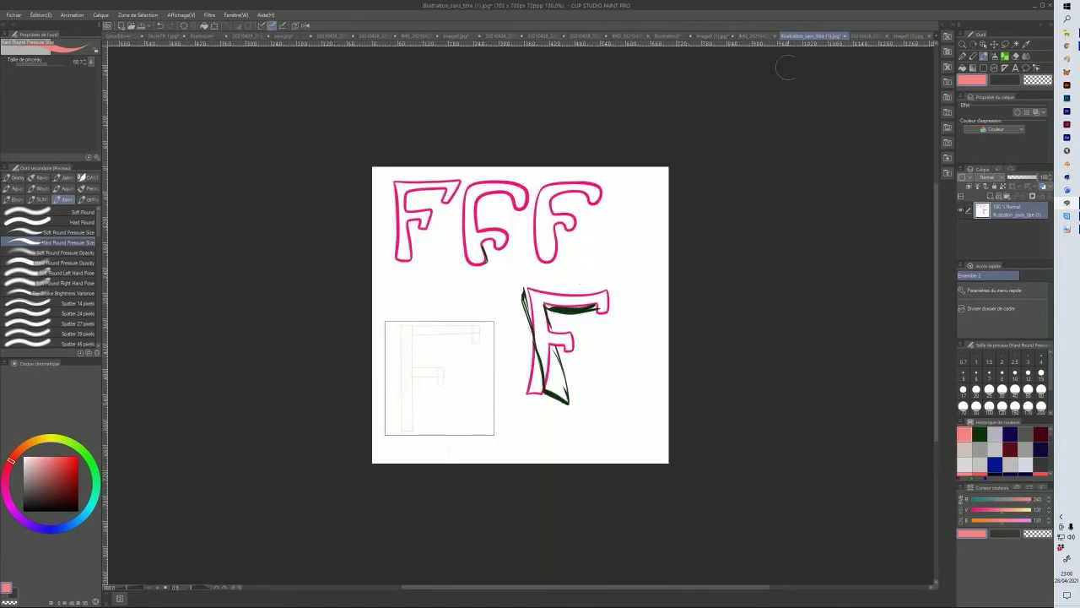
click(844, 38)
click(557, 223)
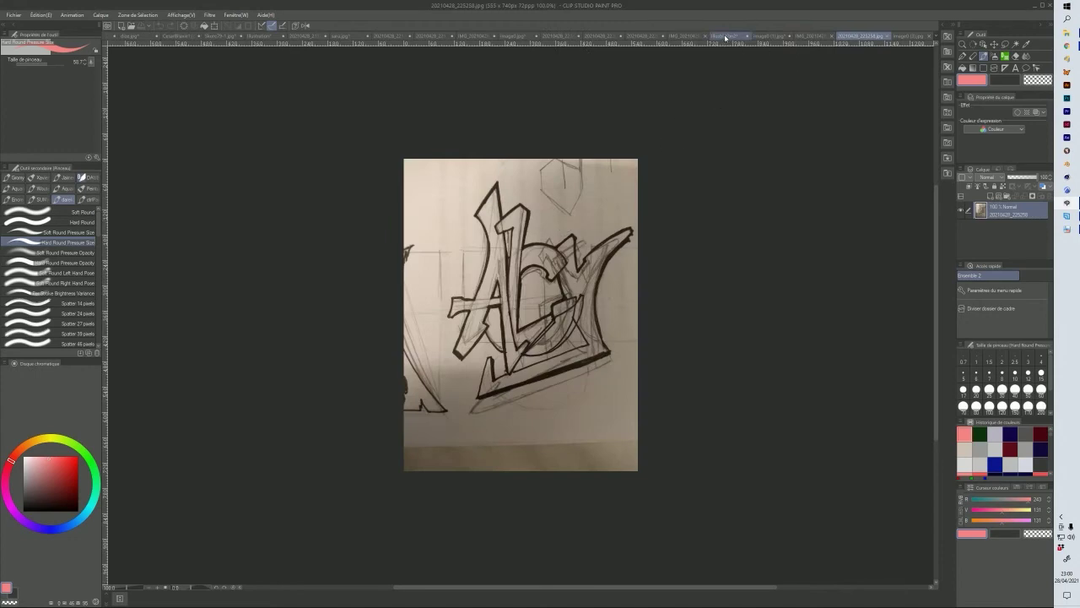
click(724, 37)
click(770, 37)
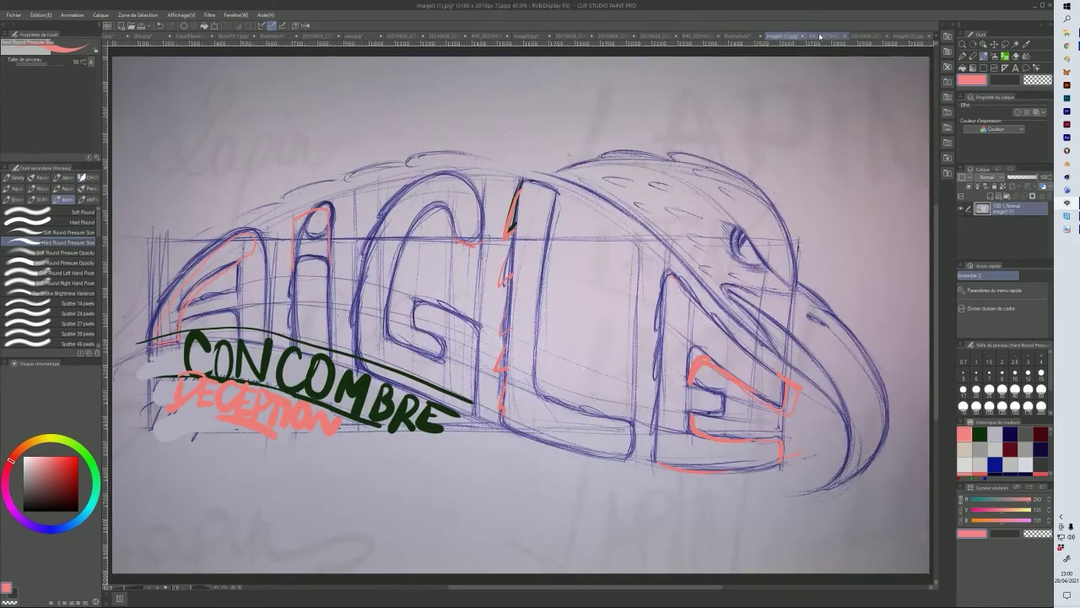
click(820, 37)
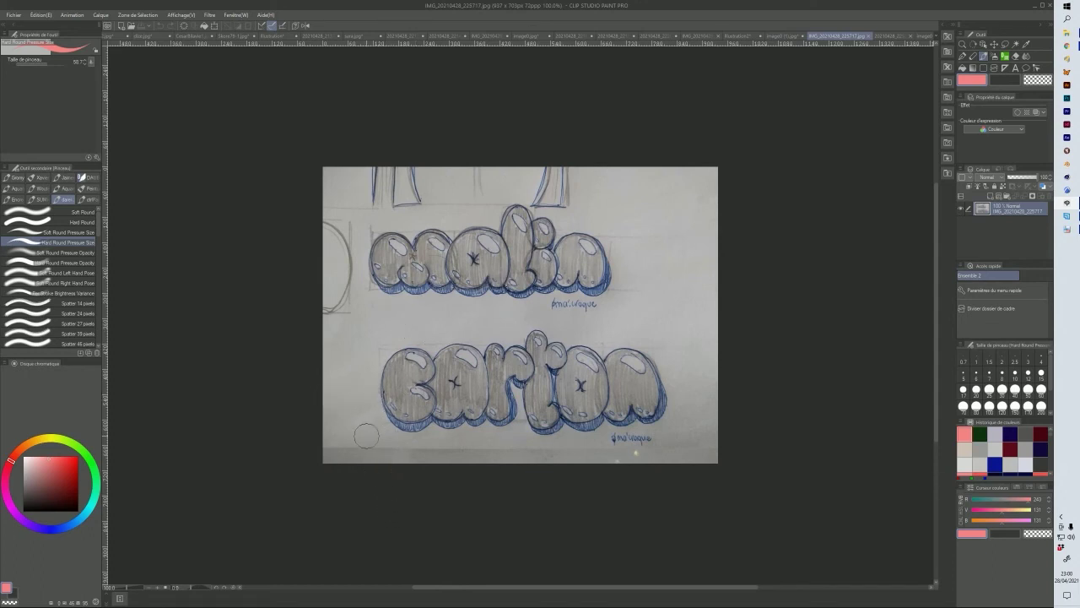
- Mark corrections in pink on the lower bubble word, under the base of the t and around the outline of the final n
drag(414, 387, 421, 387)
drag(530, 425, 558, 426)
mouse_move(601, 346)
mouse_down()
mouse_move(641, 353)
mouse_move(658, 387)
mouse_up()
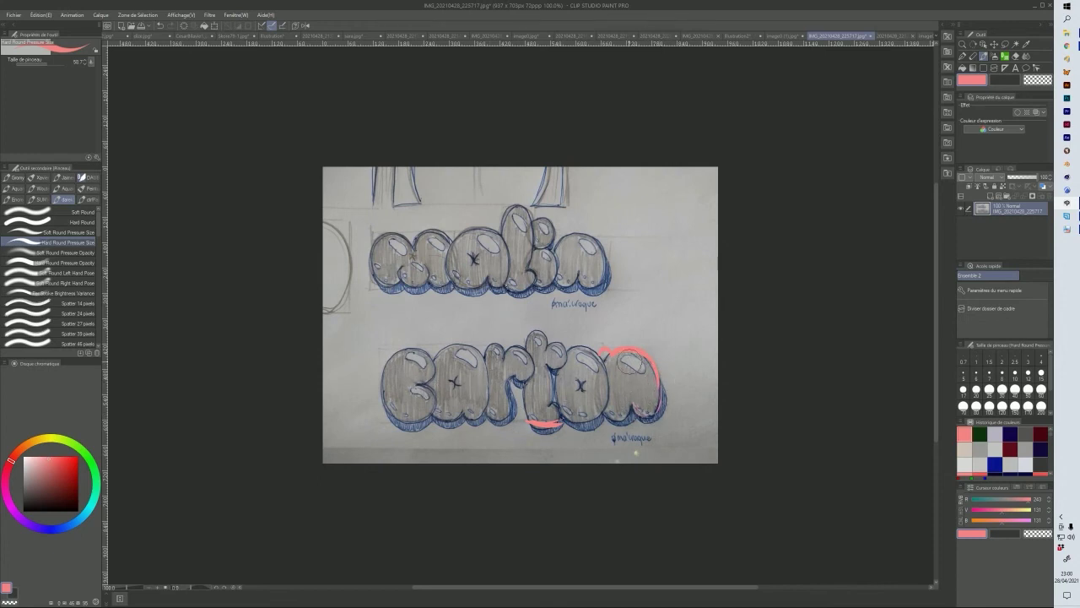
drag(631, 412, 663, 395)
drag(628, 378, 629, 405)
- Sketch a pink box beside the upper word, with a short centre line rising from its base and a filled notch at its top
mouse_move(653, 267)
mouse_down()
mouse_move(645, 326)
mouse_move(705, 320)
mouse_up()
mouse_move(652, 262)
mouse_down()
mouse_move(706, 264)
mouse_move(704, 326)
mouse_up()
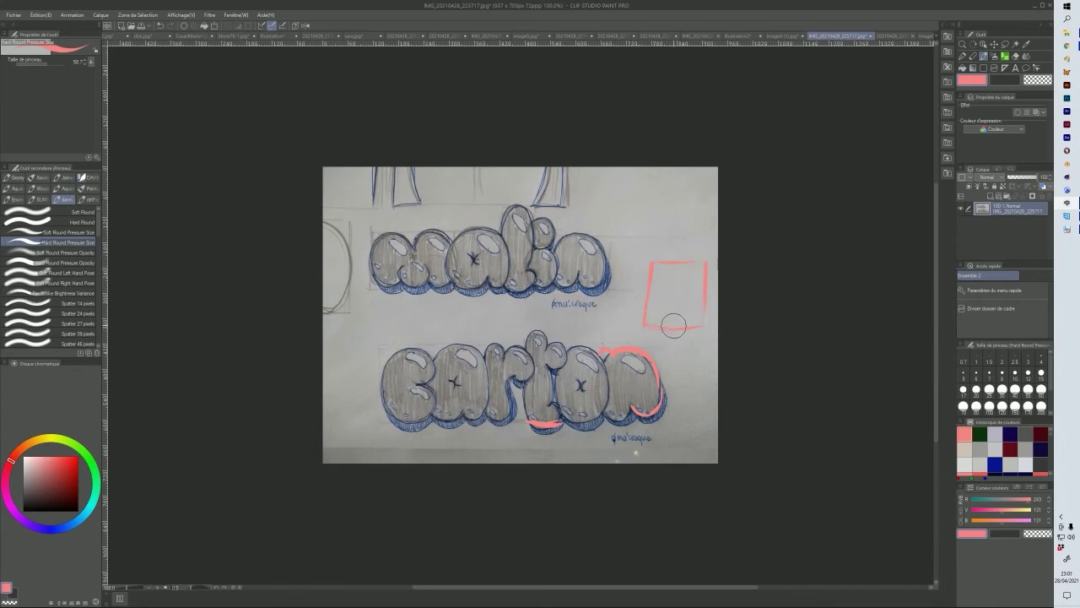
drag(676, 327, 676, 291)
drag(674, 264, 659, 268)
- Sample the paper colour, trim the notch at the top of the pink box and paint a light edge between the upper word's m and a
click(983, 55)
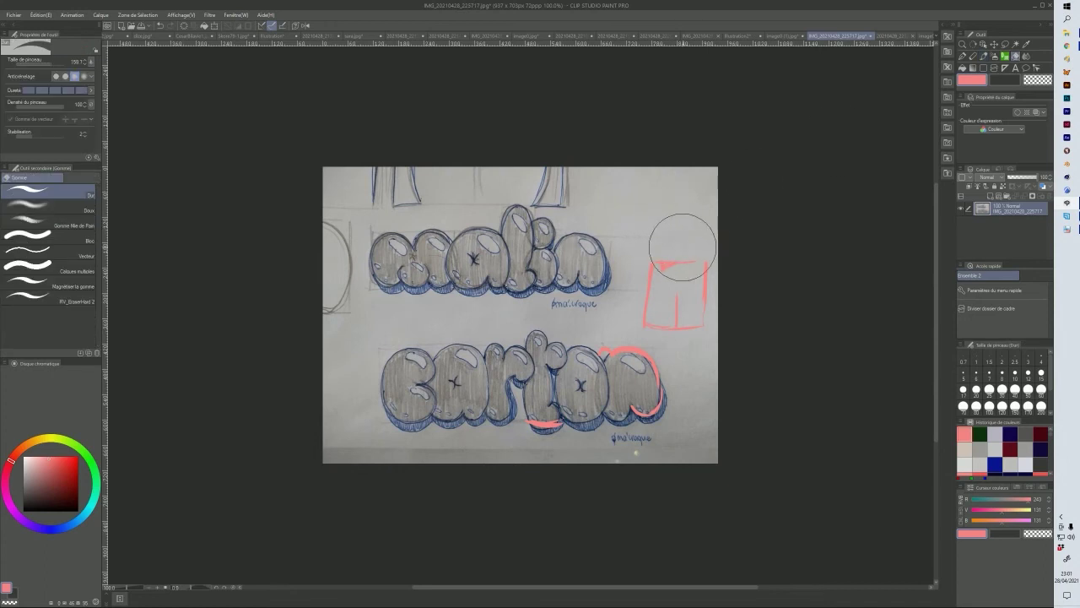
key(i)
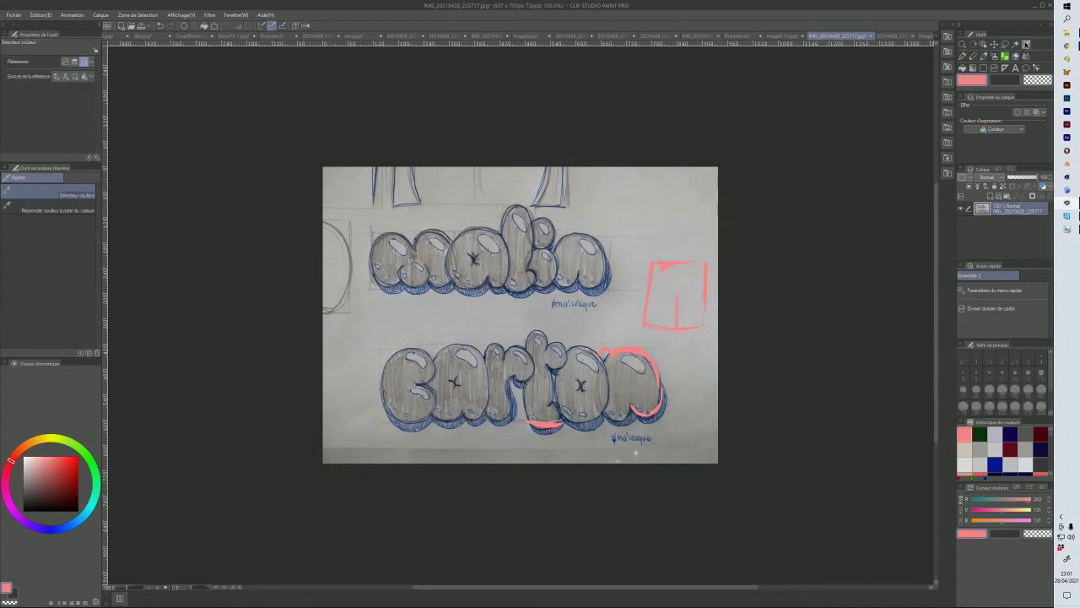
click(672, 232)
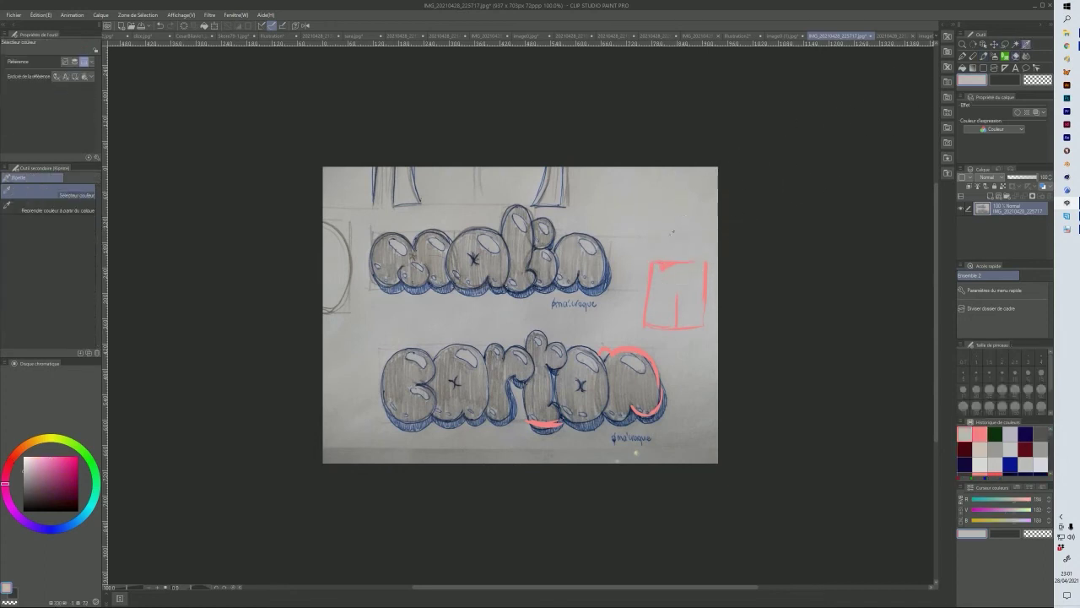
click(983, 56)
drag(694, 222, 666, 263)
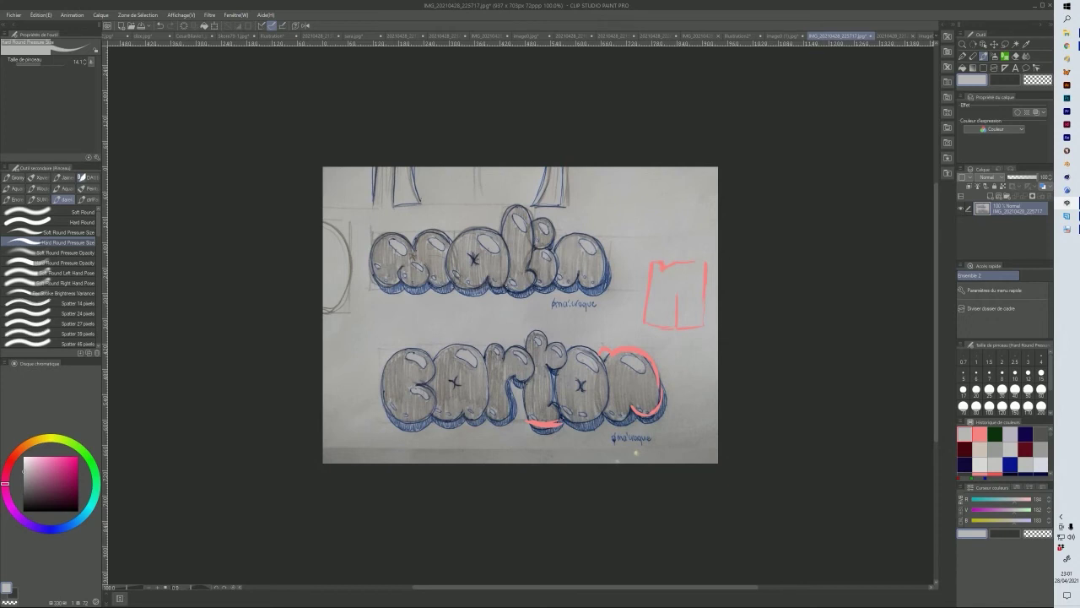
key(alt+Tab)
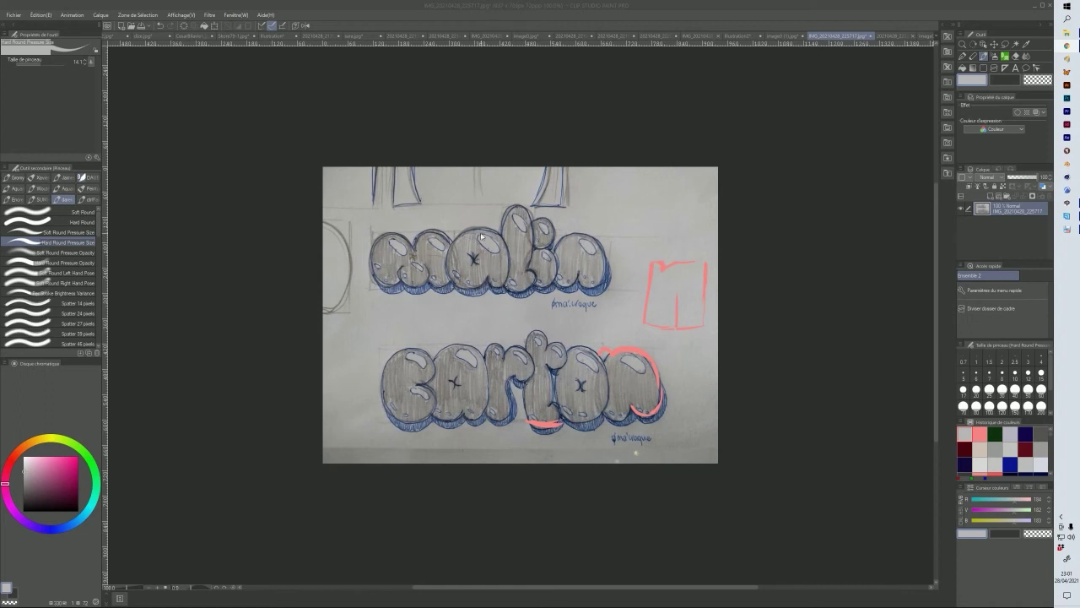
click(450, 261)
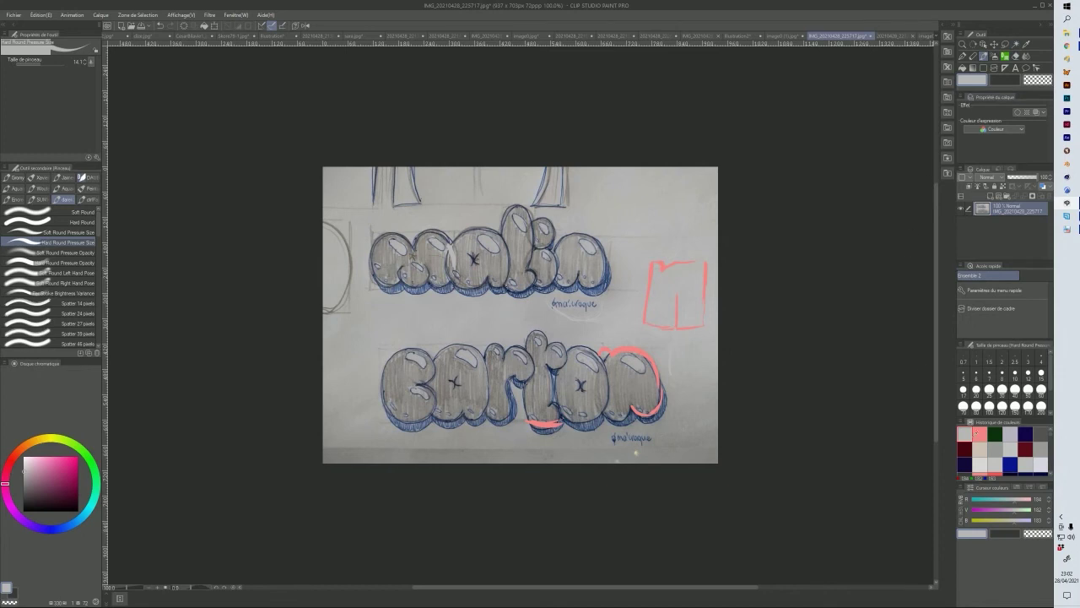
- Pick dark green and try a curved stroke over the i of the upper bubble word
click(995, 433)
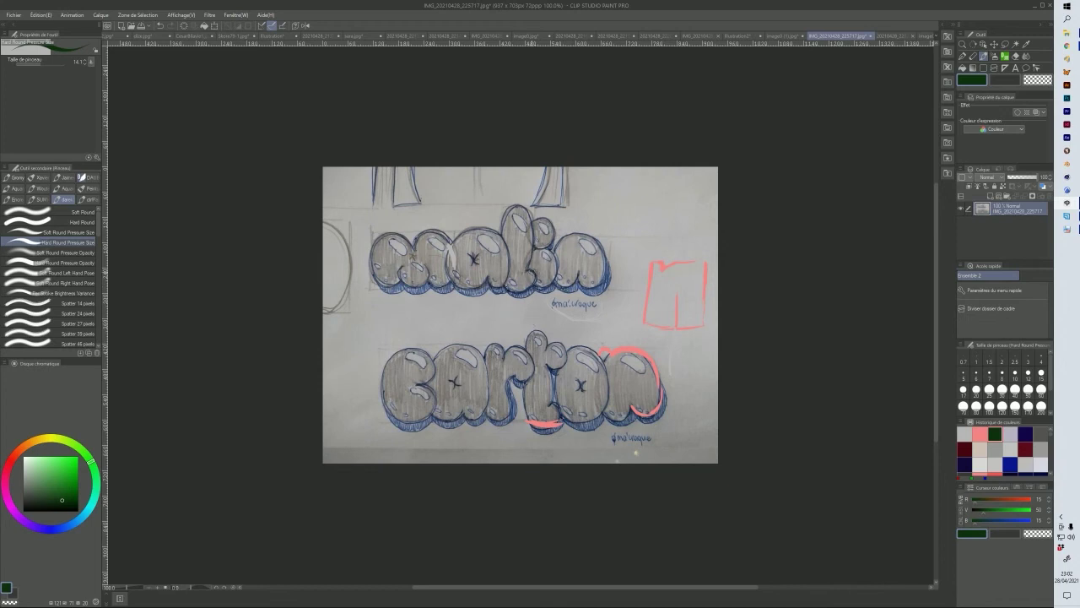
mouse_move(529, 271)
mouse_down()
mouse_move(541, 274)
mouse_move(535, 286)
mouse_move(528, 267)
mouse_move(545, 262)
mouse_move(532, 292)
mouse_move(539, 282)
mouse_move(527, 277)
mouse_move(525, 295)
mouse_move(511, 292)
mouse_move(553, 270)
mouse_up()
key(ctrl+z)
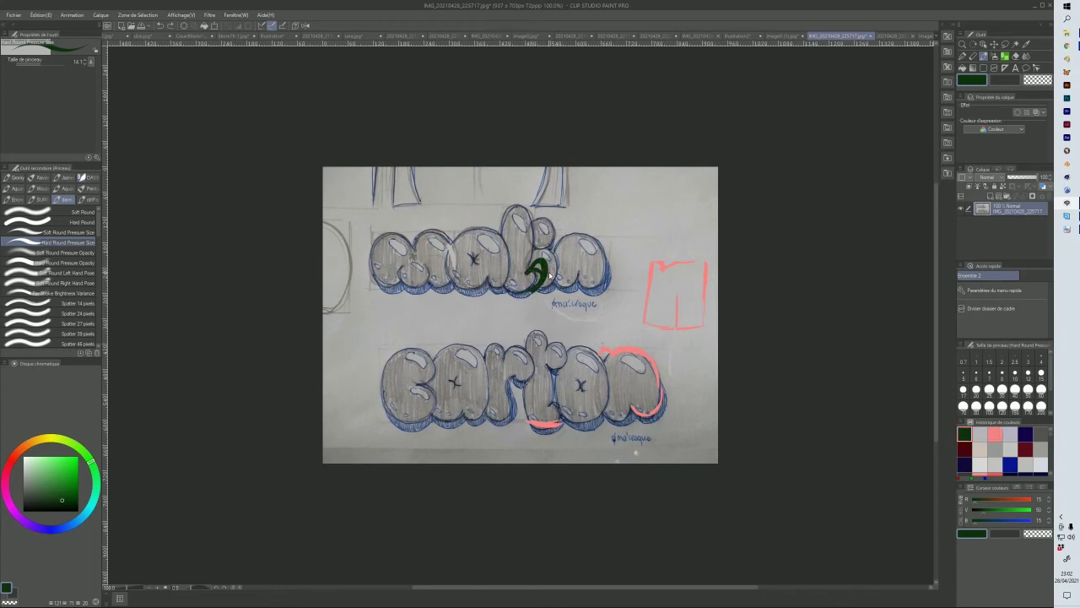
key(ctrl+z)
- Bring up the angular graffiti-style sketch and trace the inner curve of its round third letter in dark green
click(882, 36)
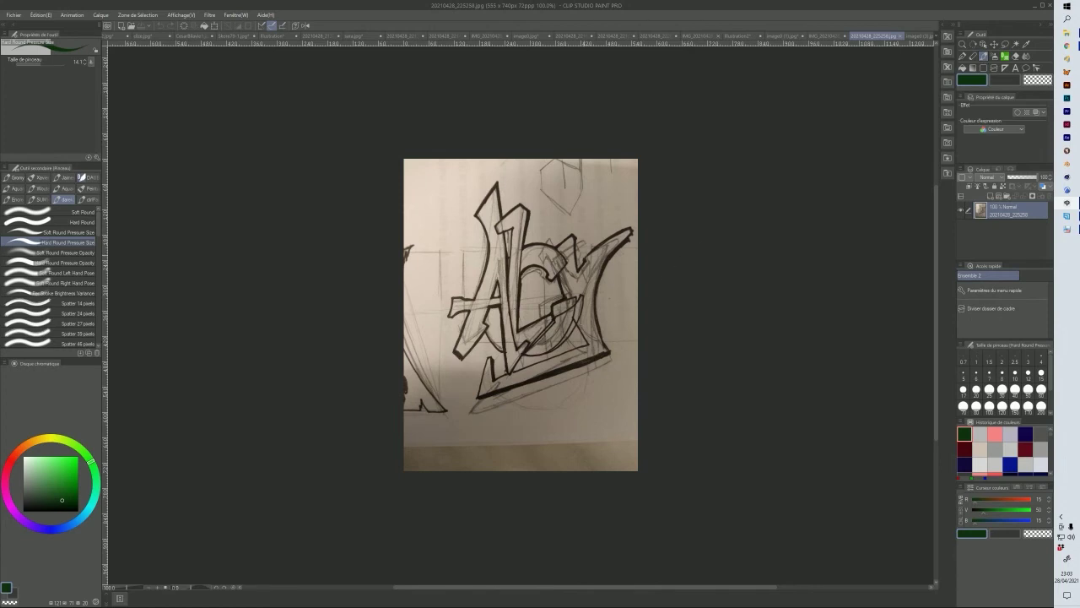
drag(481, 344, 530, 312)
mouse_move(543, 267)
mouse_down()
mouse_move(527, 291)
mouse_move(544, 321)
mouse_up()
drag(508, 271, 521, 250)
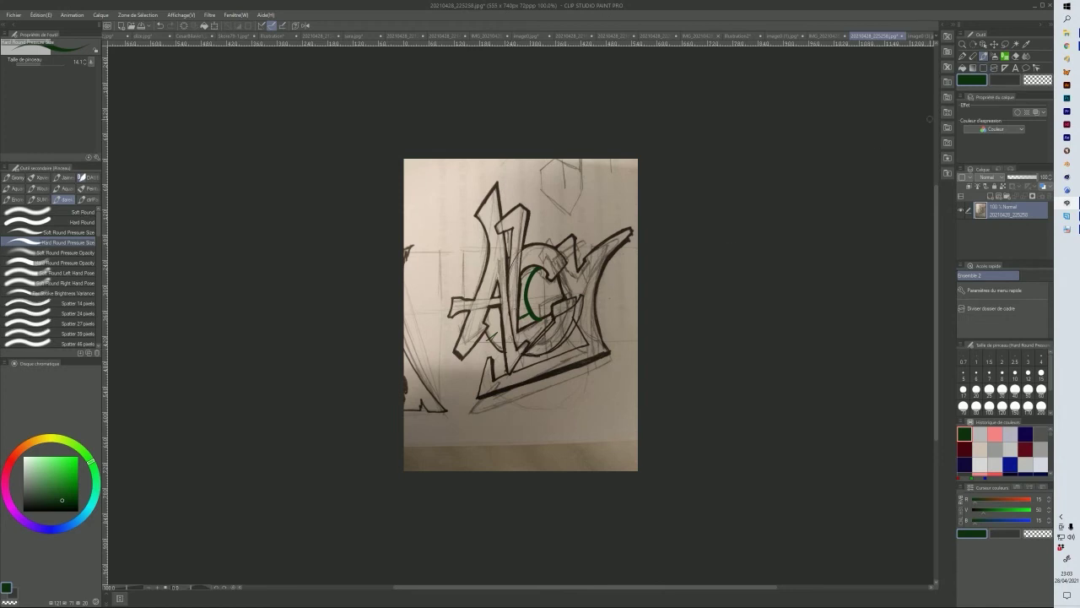
- Sample the paper colour and paint over the old pencil lines inside the round third letter
key(i)
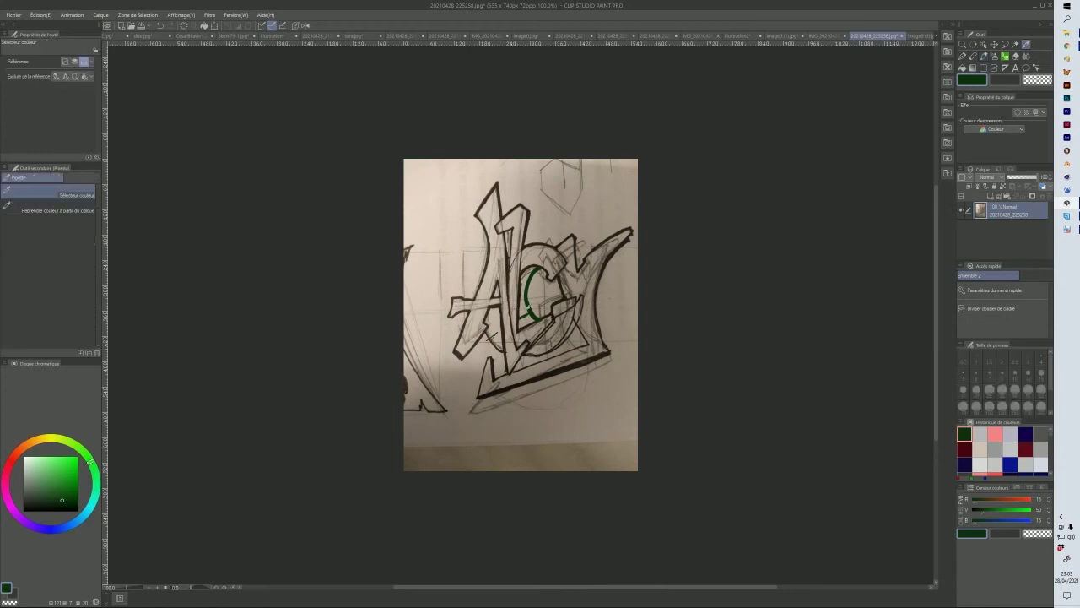
click(488, 341)
click(983, 55)
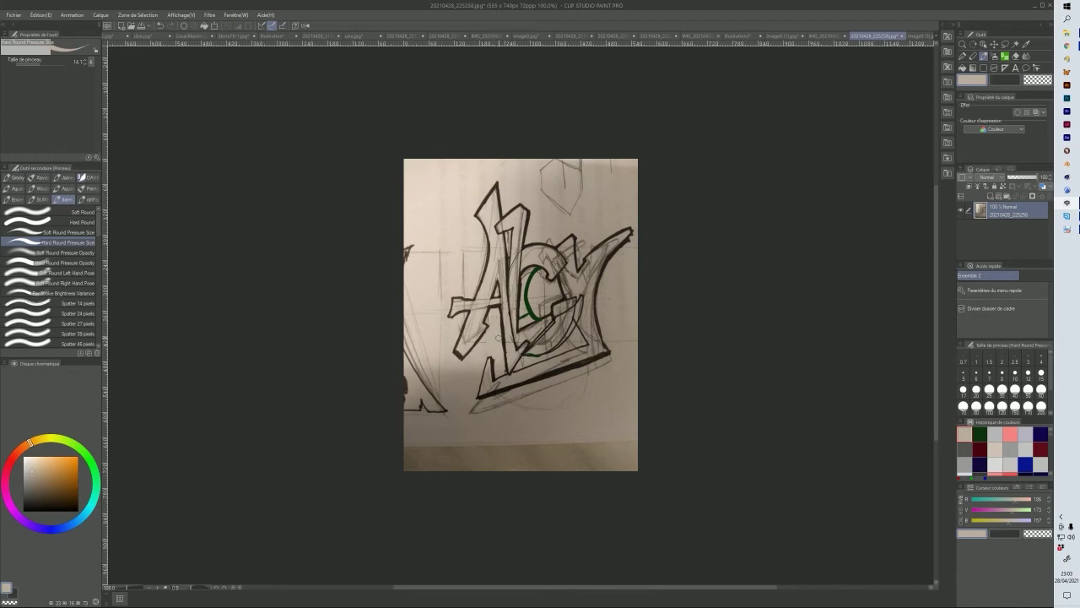
mouse_move(542, 307)
mouse_down()
mouse_move(557, 295)
mouse_move(552, 283)
mouse_up()
mouse_move(543, 279)
mouse_down()
mouse_move(527, 269)
mouse_move(523, 278)
mouse_move(536, 264)
mouse_move(548, 274)
mouse_move(562, 264)
mouse_up()
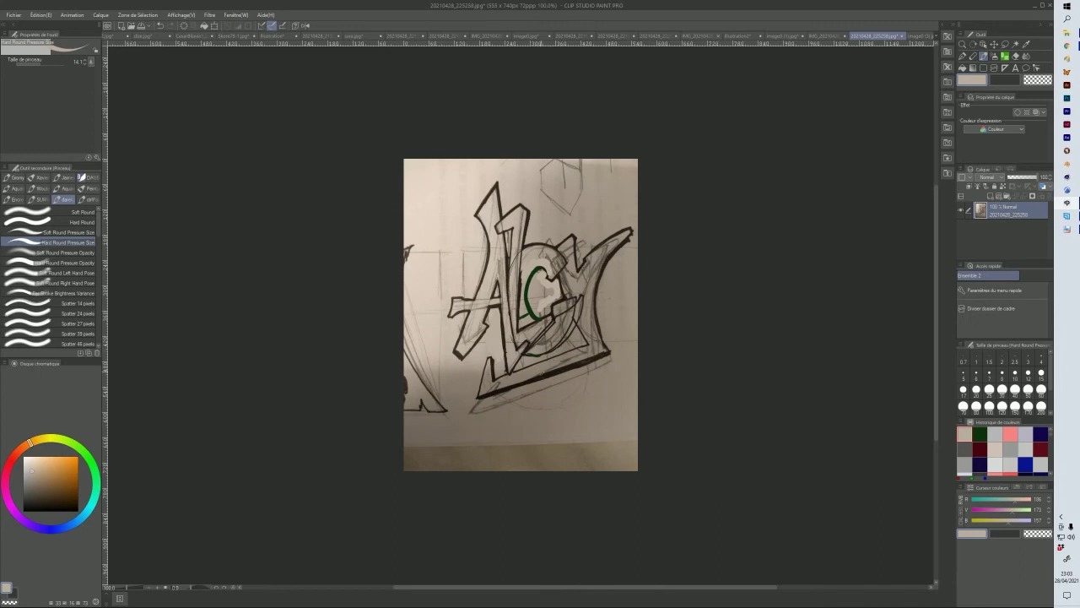
mouse_move(525, 321)
mouse_down()
mouse_move(560, 307)
mouse_move(531, 322)
mouse_up()
- Extend the dark green curve into a crossbar to form a G and cover the old lines below it with the sampled paper colour
click(979, 434)
drag(532, 313, 582, 296)
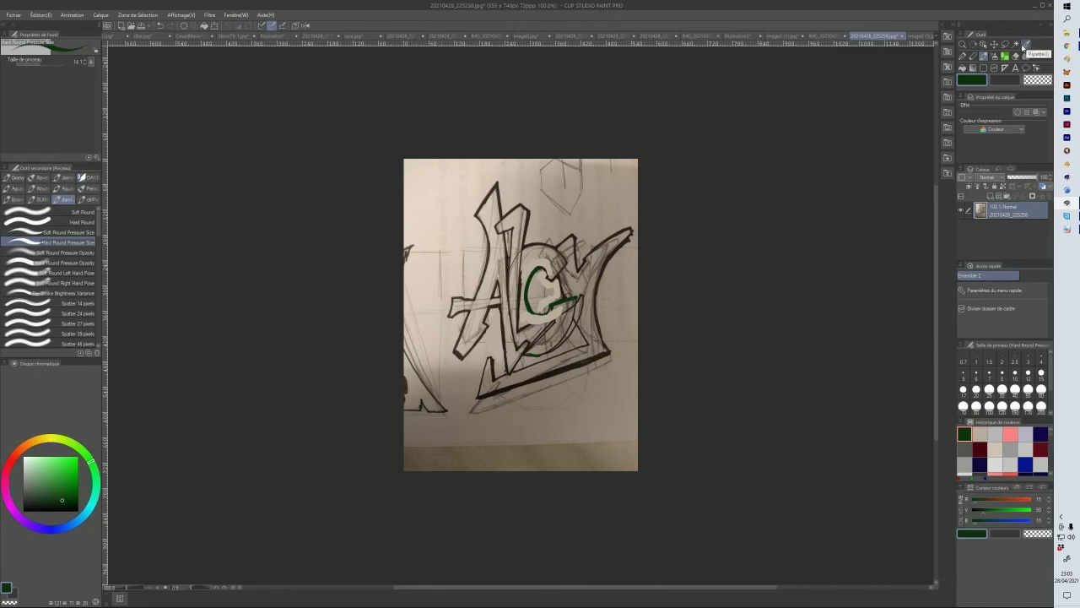
alt+click(538, 294)
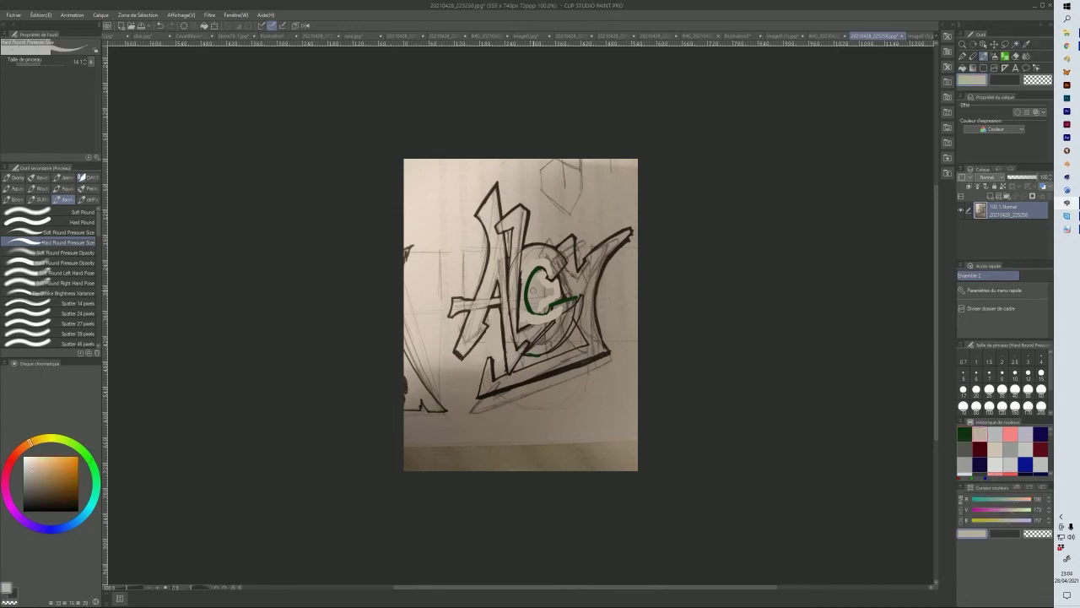
mouse_move(576, 296)
mouse_down()
mouse_move(538, 334)
mouse_move(578, 318)
mouse_move(559, 330)
mouse_move(549, 309)
mouse_move(559, 321)
mouse_move(567, 306)
mouse_move(563, 324)
mouse_move(571, 309)
mouse_move(548, 356)
mouse_up()
key(ctrl+z)
key(ctrl+z)
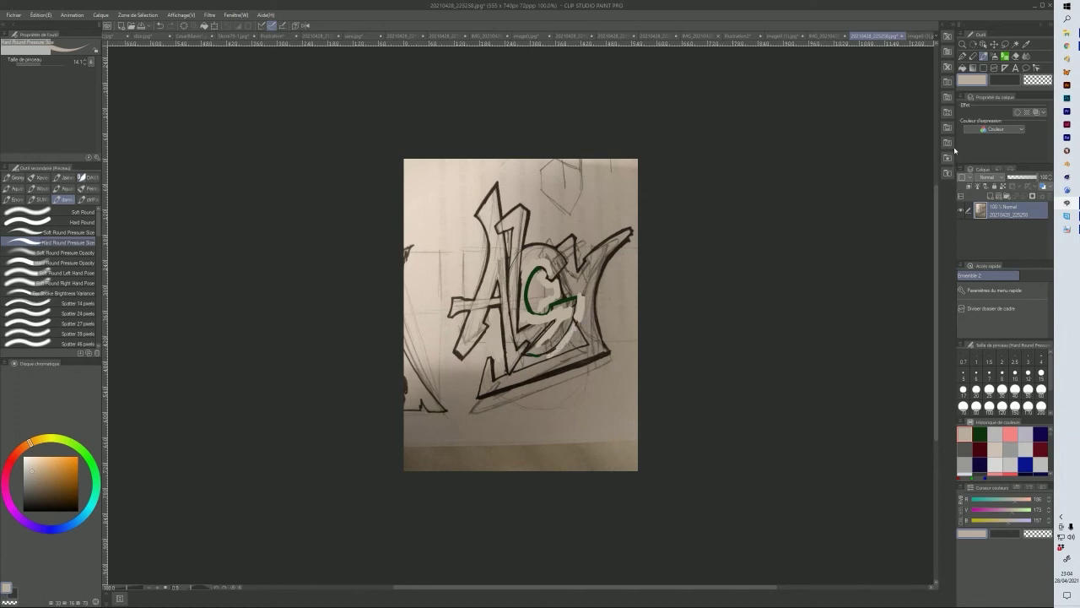
- Draw a dark green slanted foot below the G, running diagonally down towards the base of the L
click(979, 434)
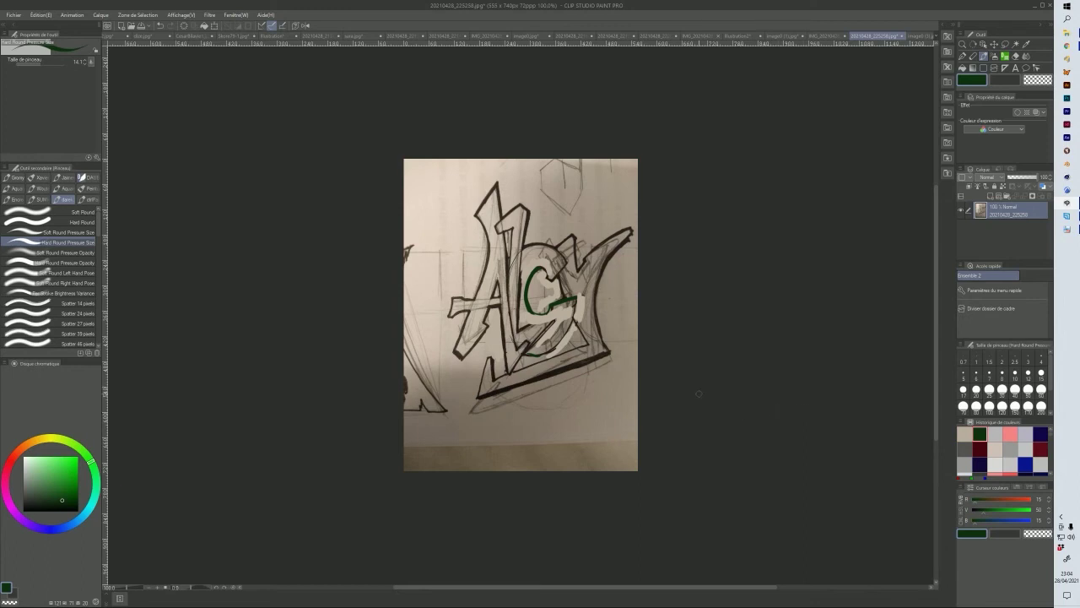
mouse_move(536, 324)
mouse_down()
mouse_move(525, 328)
mouse_move(556, 315)
mouse_up()
drag(550, 322, 529, 351)
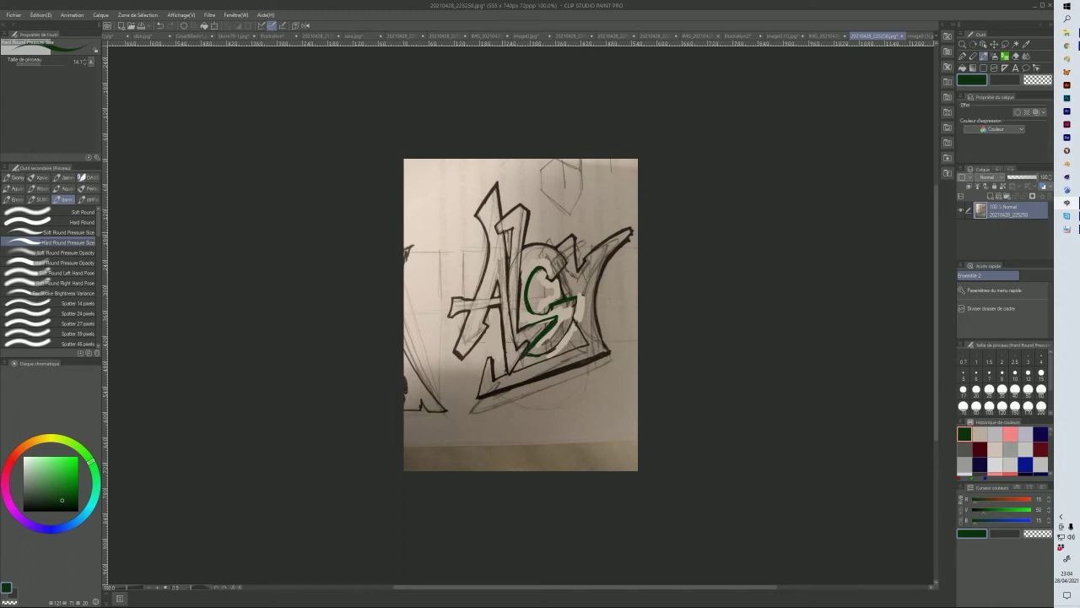
- Trace the L's stem and pointed foot in dark green, along with the adjoining inner lines of the A
drag(498, 230, 515, 251)
drag(503, 278, 484, 281)
drag(519, 330, 525, 215)
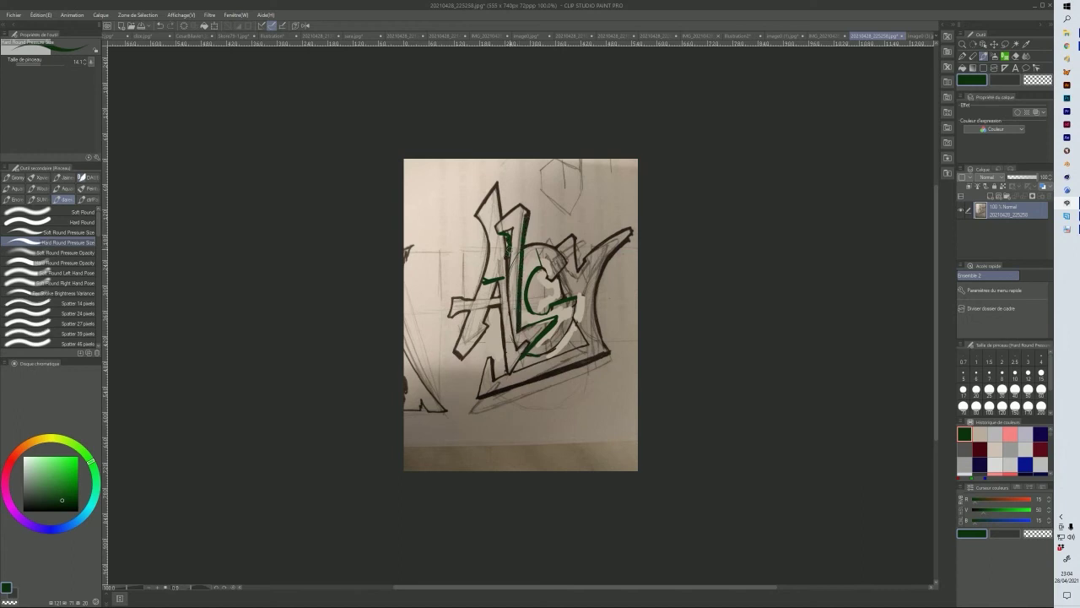
mouse_move(504, 305)
mouse_down()
mouse_move(502, 349)
mouse_move(497, 306)
mouse_move(497, 333)
mouse_up()
drag(520, 329, 560, 315)
drag(524, 353, 504, 371)
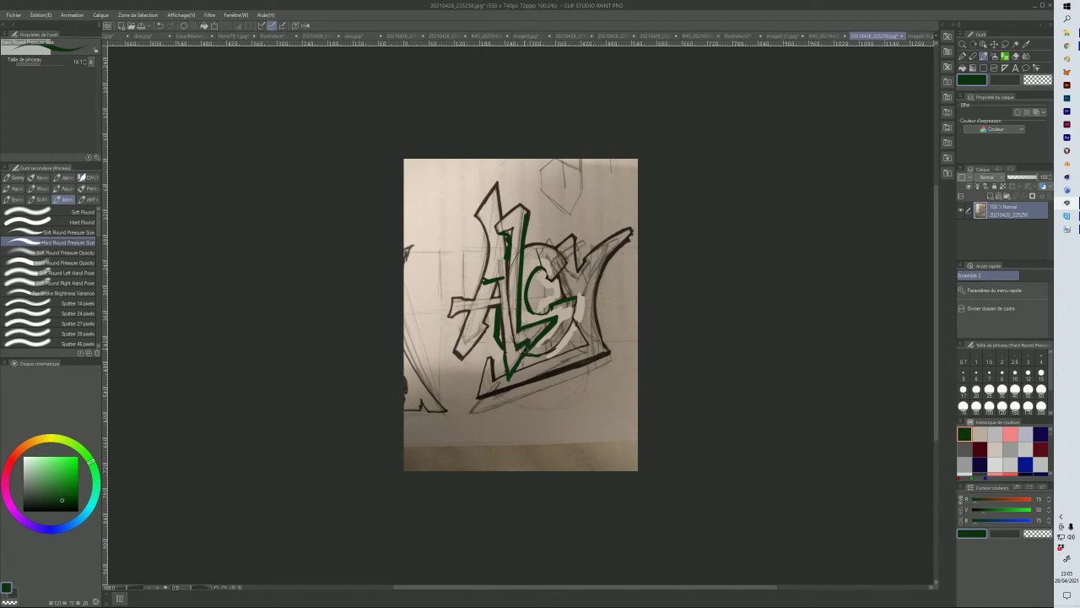
- Outline the A's lower leg and a spiked arrow-like top in dark green, undoing the last stray stroke
mouse_move(462, 357)
mouse_down()
mouse_move(493, 324)
mouse_move(466, 354)
mouse_up()
drag(487, 228, 464, 218)
mouse_move(468, 229)
mouse_down()
mouse_move(498, 179)
mouse_move(504, 212)
mouse_move(494, 184)
mouse_move(467, 236)
mouse_move(485, 228)
mouse_move(487, 272)
mouse_up()
mouse_move(480, 229)
mouse_down()
mouse_move(486, 242)
mouse_move(494, 177)
mouse_move(505, 219)
mouse_up()
key(ctrl+z)
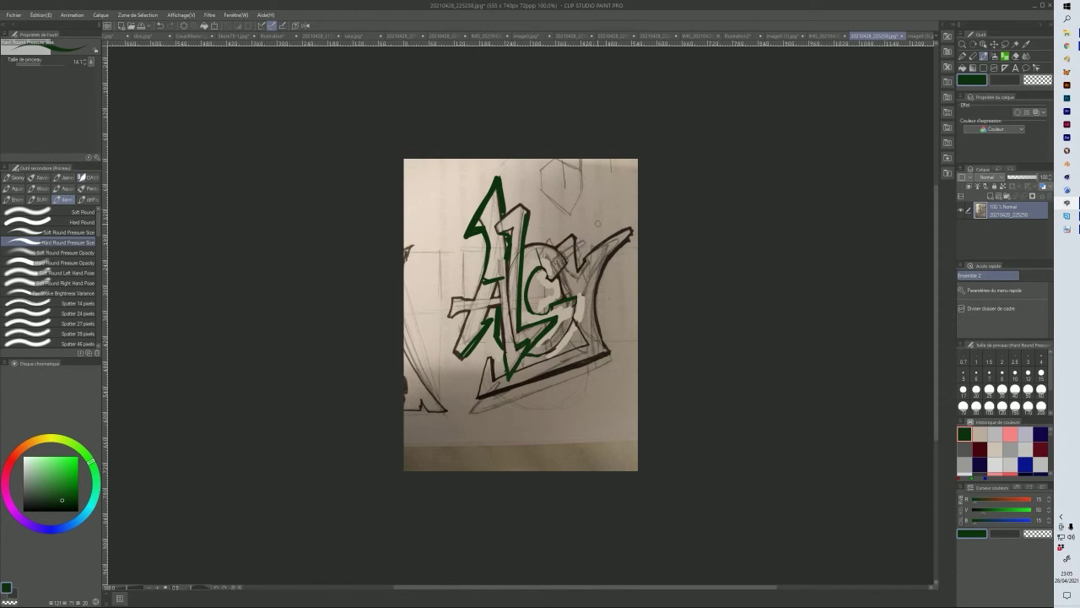
- Write three different y letterforms in dark green along the top of the photo
mouse_move(577, 176)
mouse_down()
mouse_move(600, 205)
mouse_move(584, 226)
mouse_up()
mouse_move(545, 180)
mouse_down()
mouse_move(546, 207)
mouse_move(557, 188)
mouse_move(557, 228)
mouse_move(542, 221)
mouse_up()
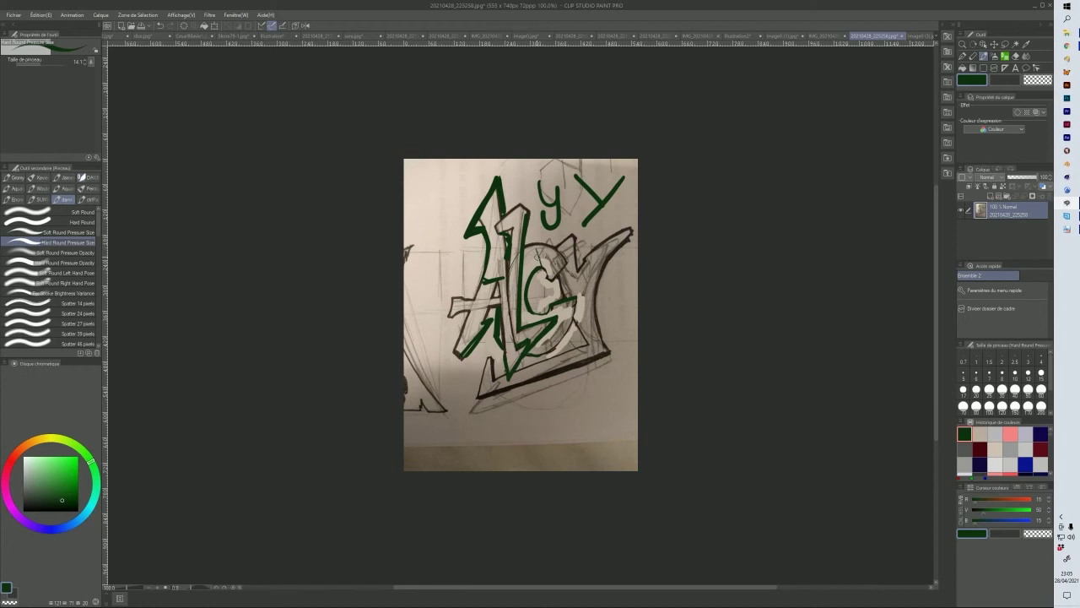
mouse_move(423, 167)
mouse_down()
mouse_move(415, 193)
mouse_move(439, 190)
mouse_move(439, 216)
mouse_move(427, 209)
mouse_up()
- Shade the space between the Y's arms in dark green and paint over it with the paper colour
mouse_move(580, 263)
mouse_down()
mouse_move(582, 286)
mouse_move(594, 242)
mouse_move(581, 279)
mouse_move(584, 259)
mouse_up()
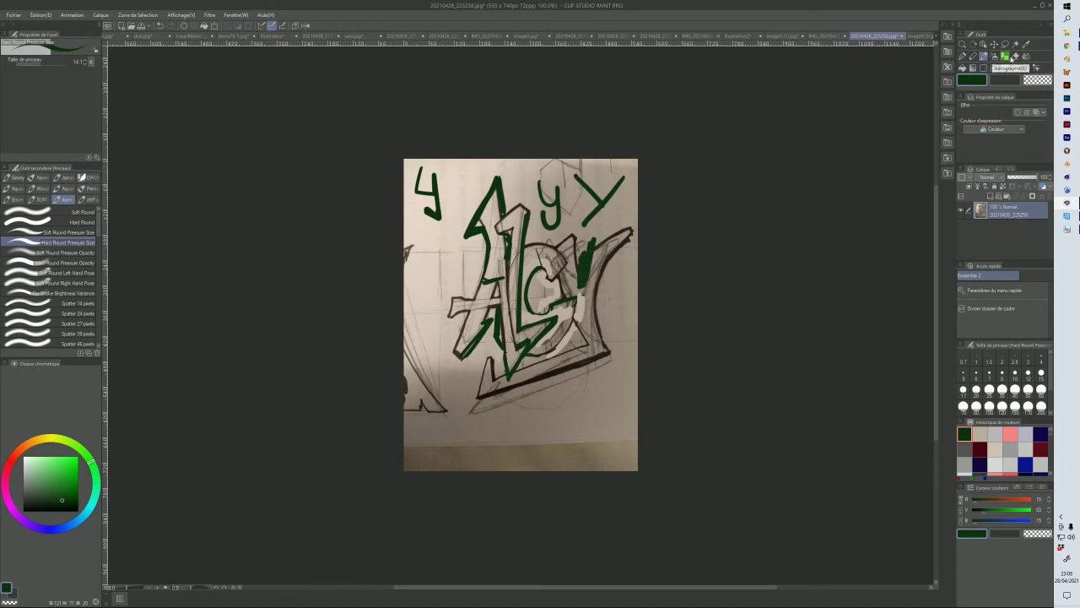
click(980, 432)
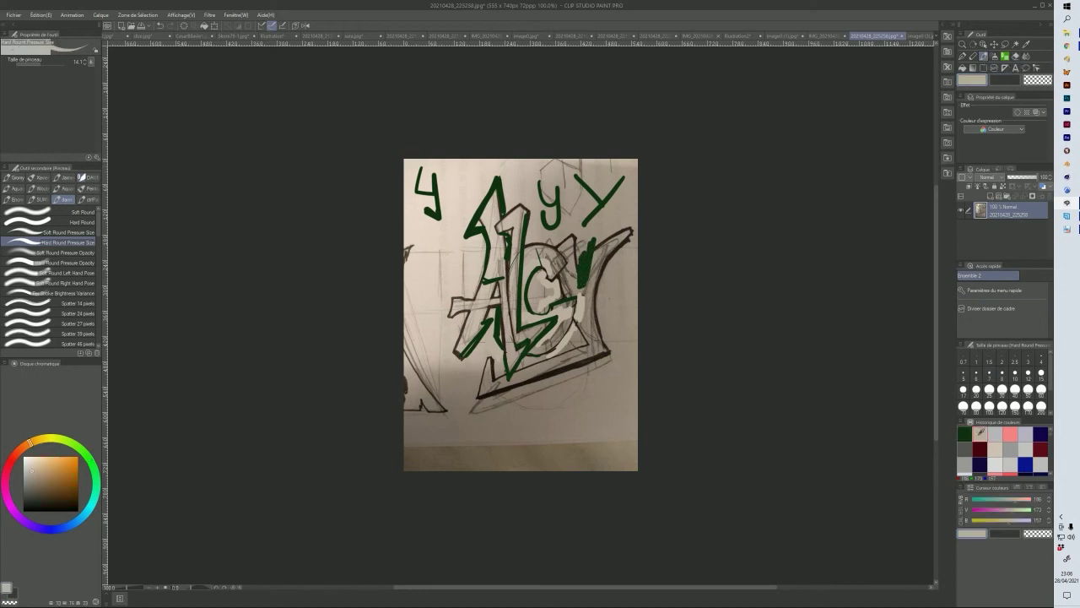
mouse_move(579, 244)
mouse_down()
mouse_move(585, 253)
mouse_move(579, 292)
mouse_move(591, 245)
mouse_move(585, 268)
mouse_move(588, 237)
mouse_up()
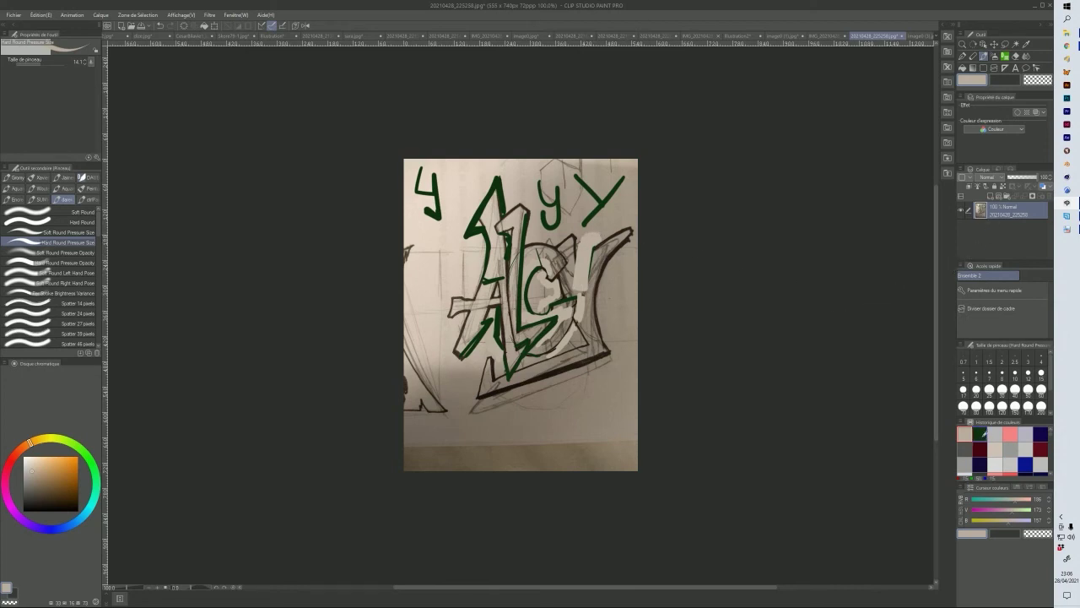
- Redraw the Y in dark green with a V-shaped inner notch, a serif on its first arm and a shorter lower stem edge
click(981, 432)
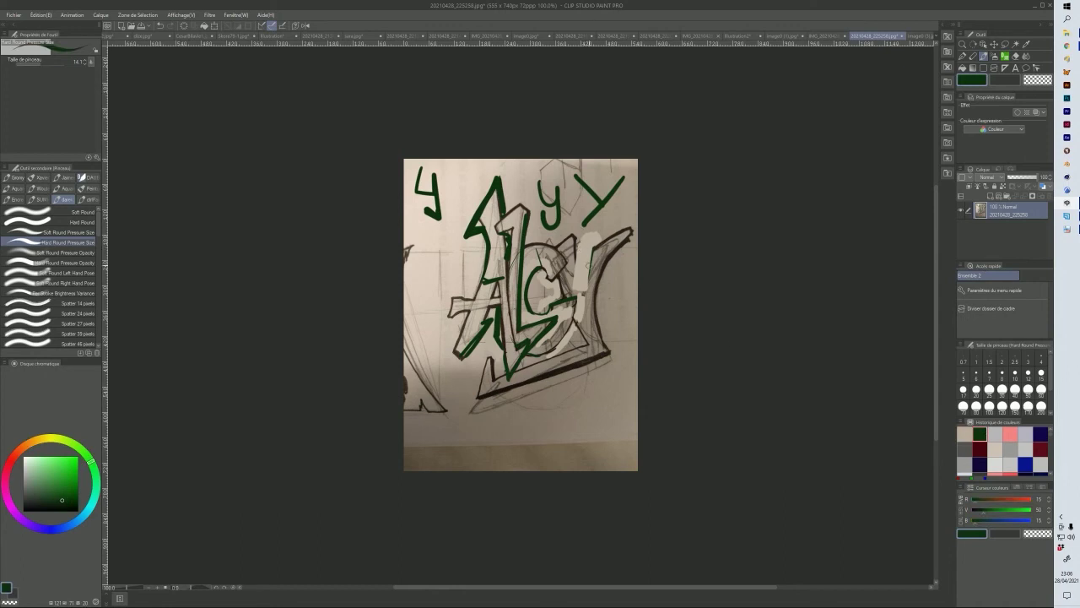
click(576, 264)
drag(582, 287, 583, 318)
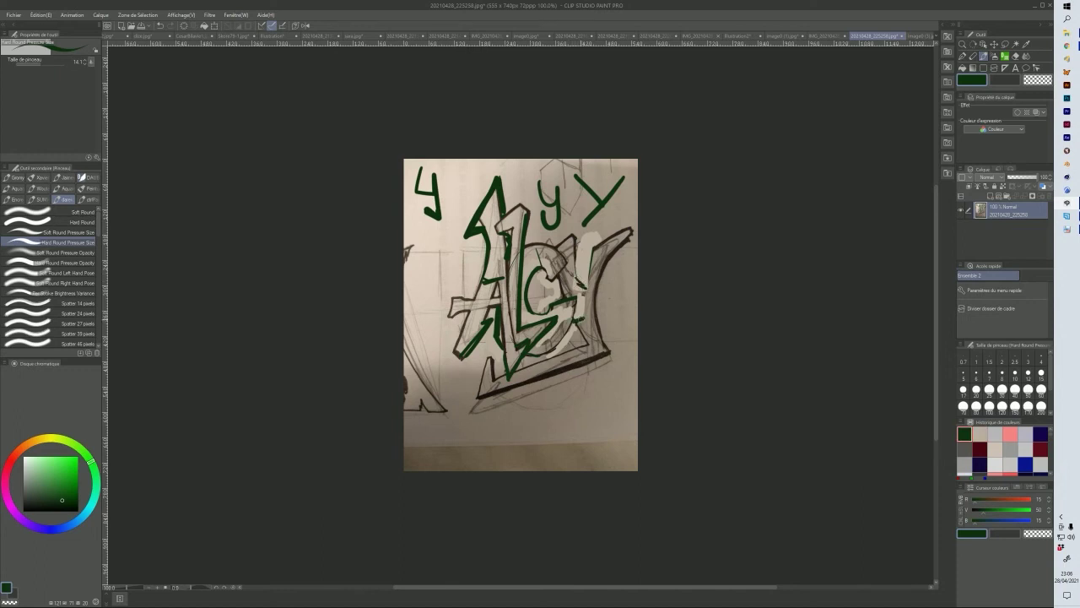
mouse_move(575, 270)
mouse_down()
mouse_move(584, 289)
mouse_move(590, 255)
mouse_move(622, 226)
mouse_up()
drag(557, 278, 561, 295)
drag(578, 235, 577, 275)
drag(582, 321, 586, 344)
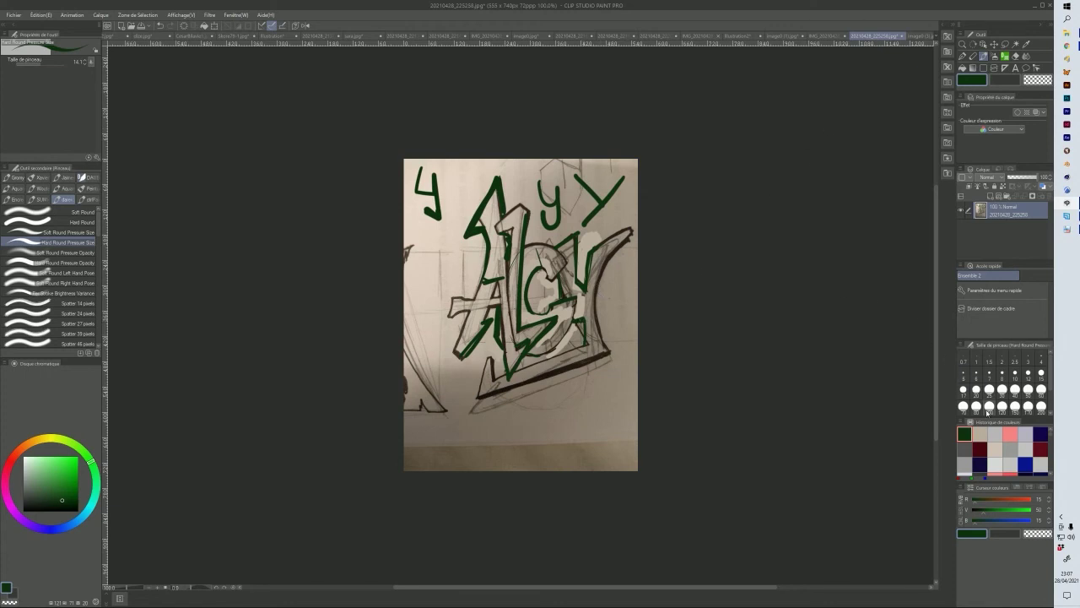
- Touch up the Y's stem with the paper colour, and outline its long curved arm and extended pointed tail in dark green
click(979, 433)
mouse_move(574, 327)
mouse_down()
mouse_move(583, 322)
mouse_move(582, 339)
mouse_move(571, 336)
mouse_up()
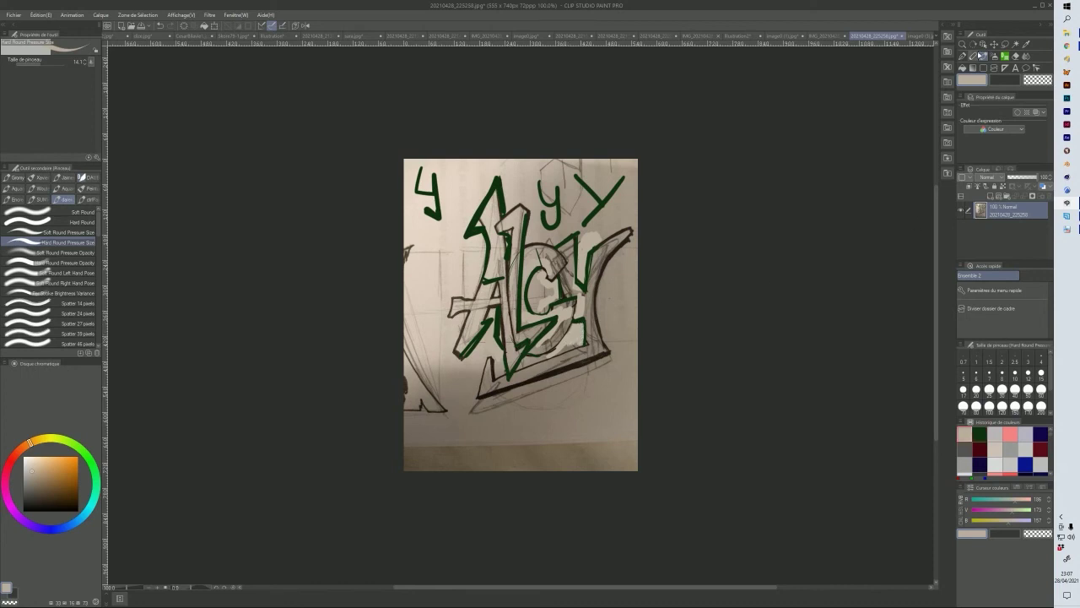
click(979, 433)
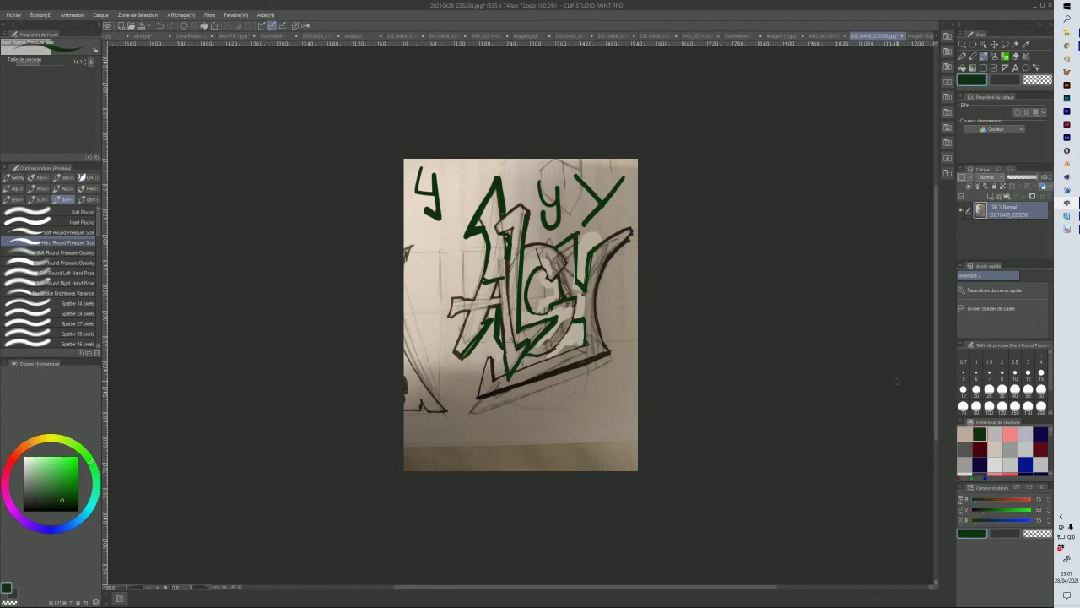
drag(560, 274, 558, 290)
mouse_move(628, 245)
mouse_down()
mouse_move(607, 348)
mouse_move(578, 341)
mouse_move(543, 358)
mouse_move(507, 356)
mouse_move(519, 365)
mouse_move(475, 357)
mouse_move(467, 410)
mouse_move(609, 354)
mouse_up()
click(570, 347)
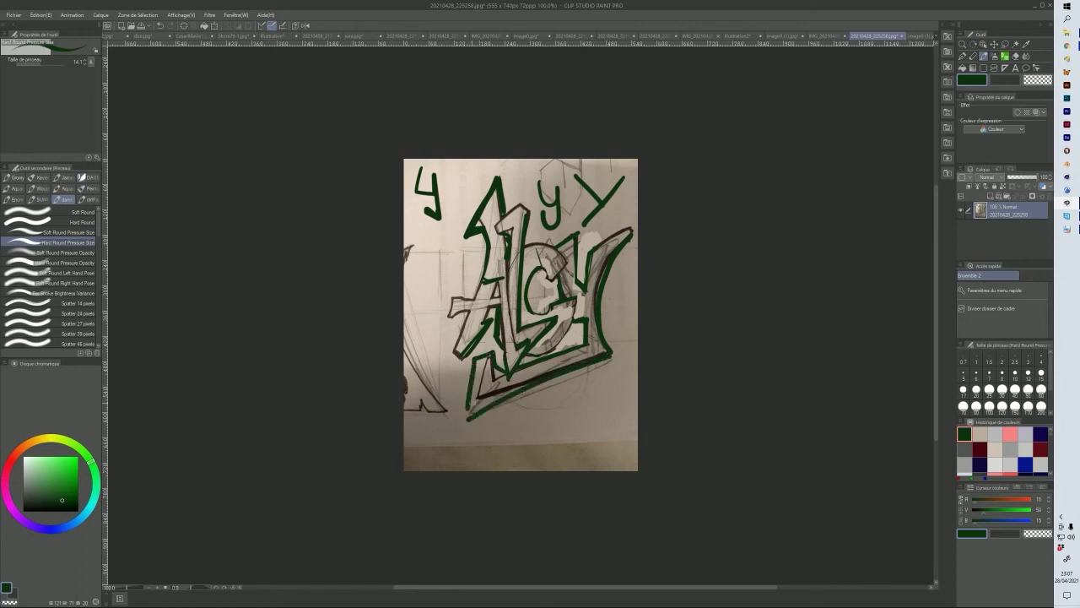
- Try thickening the lower edge of the Y's tail in dark green, and undo the strokes
mouse_move(467, 407)
mouse_down()
mouse_move(466, 418)
mouse_move(606, 354)
mouse_up()
drag(582, 342, 487, 393)
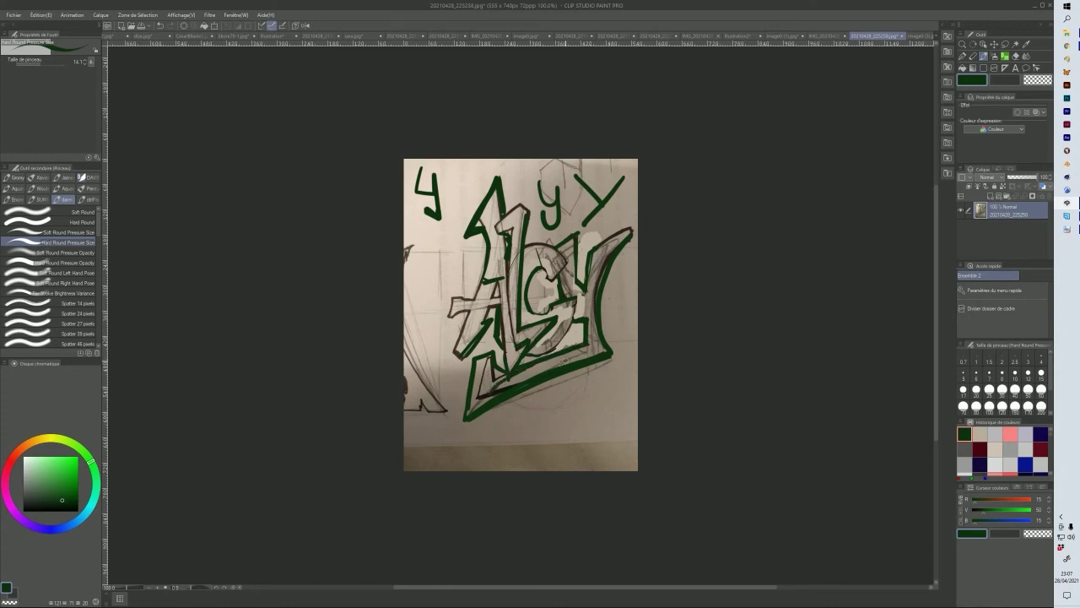
key(ctrl+z)
key(ctrl+z)
key(ctrl+z)
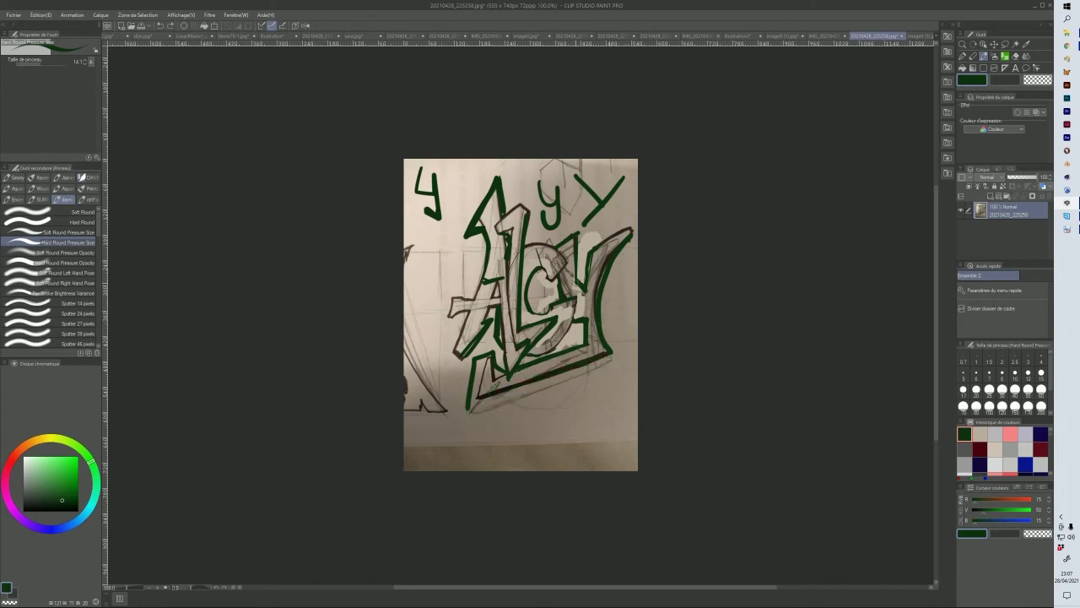
- Redraw the Y's inner notch and close the tail's lower edge with a thin dark green outline
drag(577, 289, 582, 230)
mouse_move(470, 412)
mouse_down()
mouse_move(502, 401)
mouse_move(468, 408)
mouse_move(504, 405)
mouse_move(615, 361)
mouse_up()
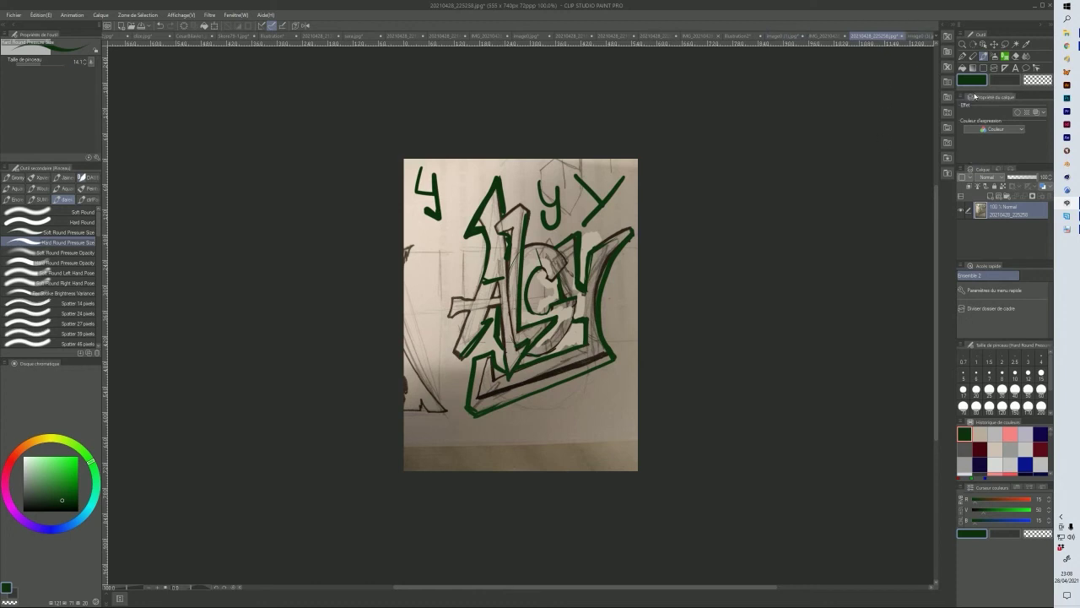
- Compare the graffiti-style sketch with the AURE lettering page and bring the AURE page up close
click(920, 37)
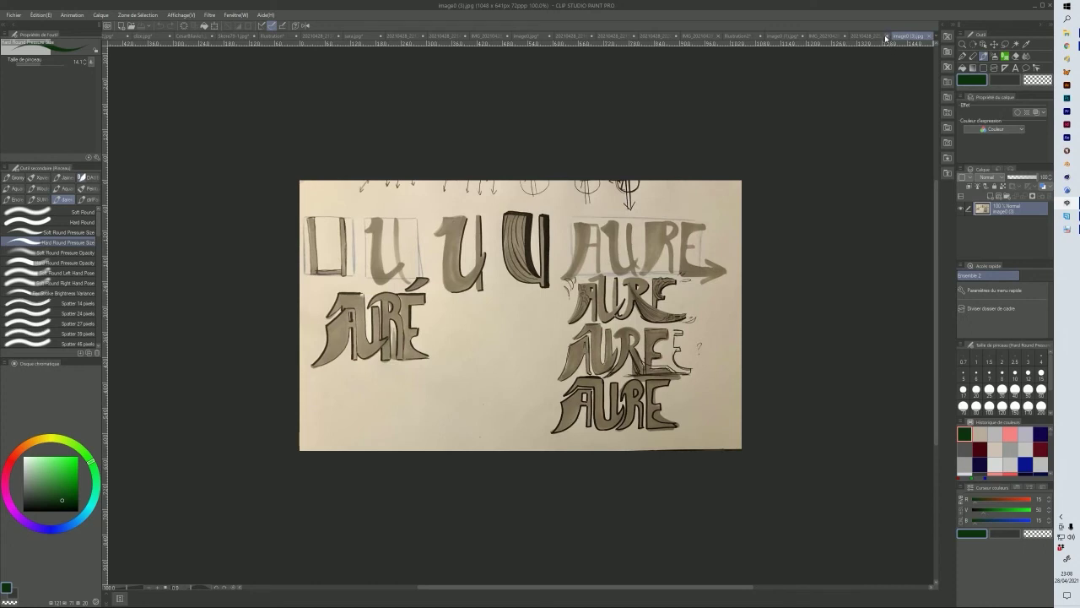
click(869, 37)
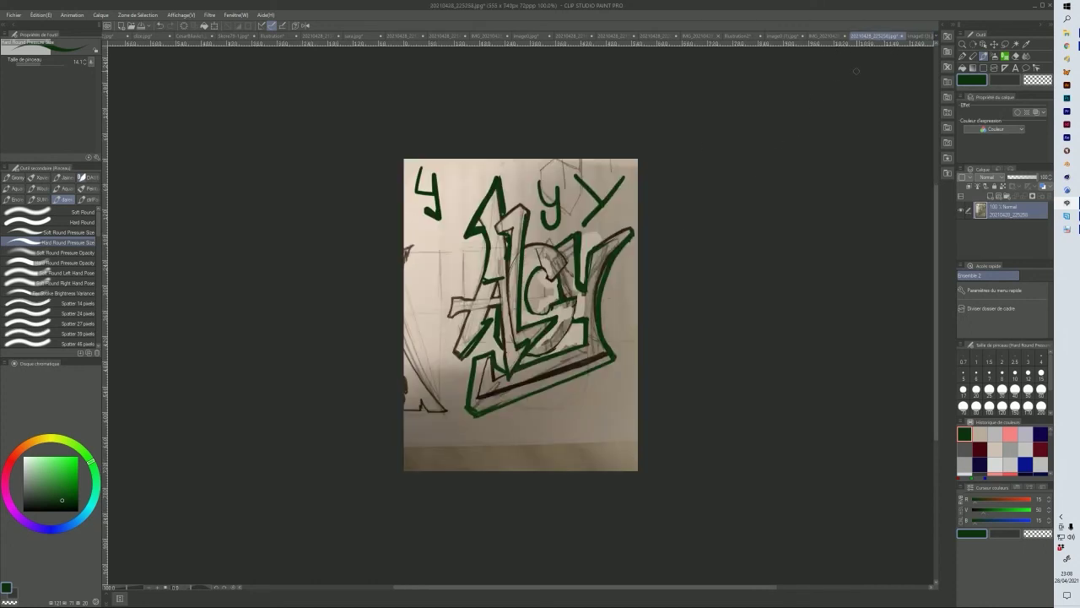
click(912, 37)
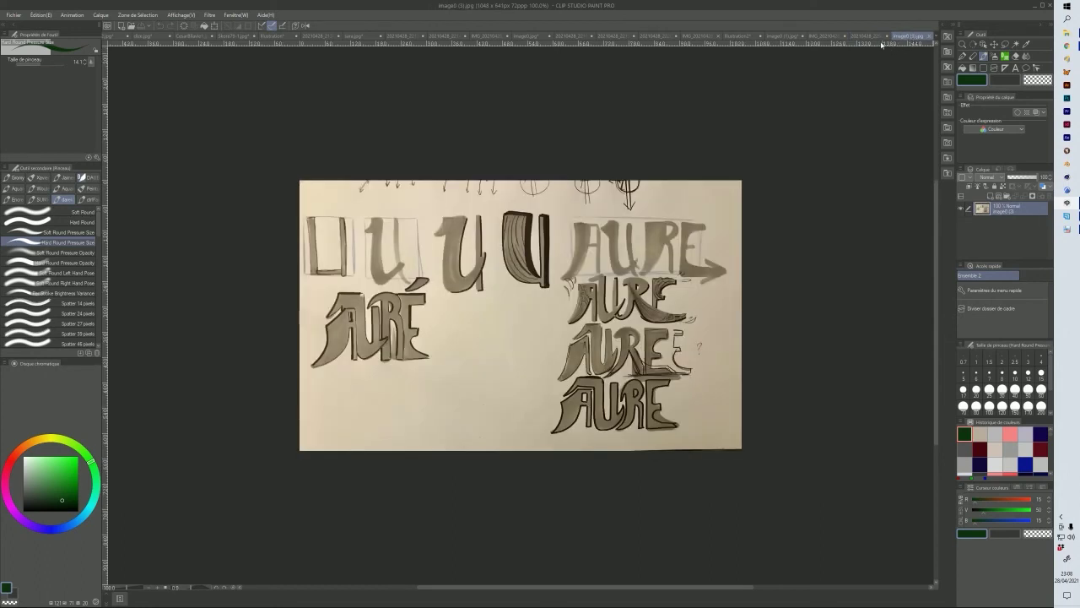
click(878, 37)
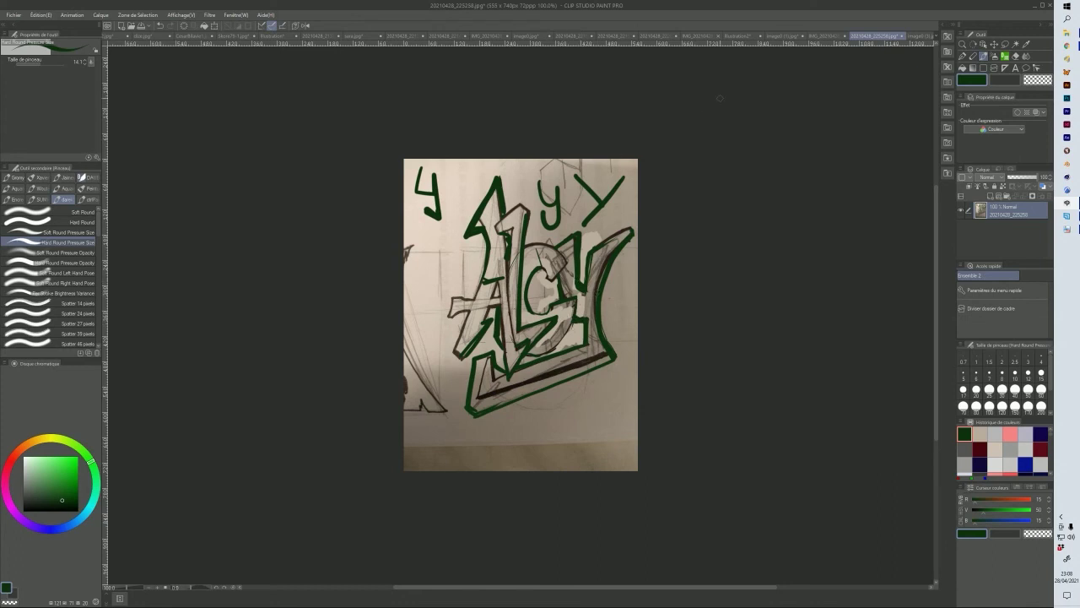
click(916, 37)
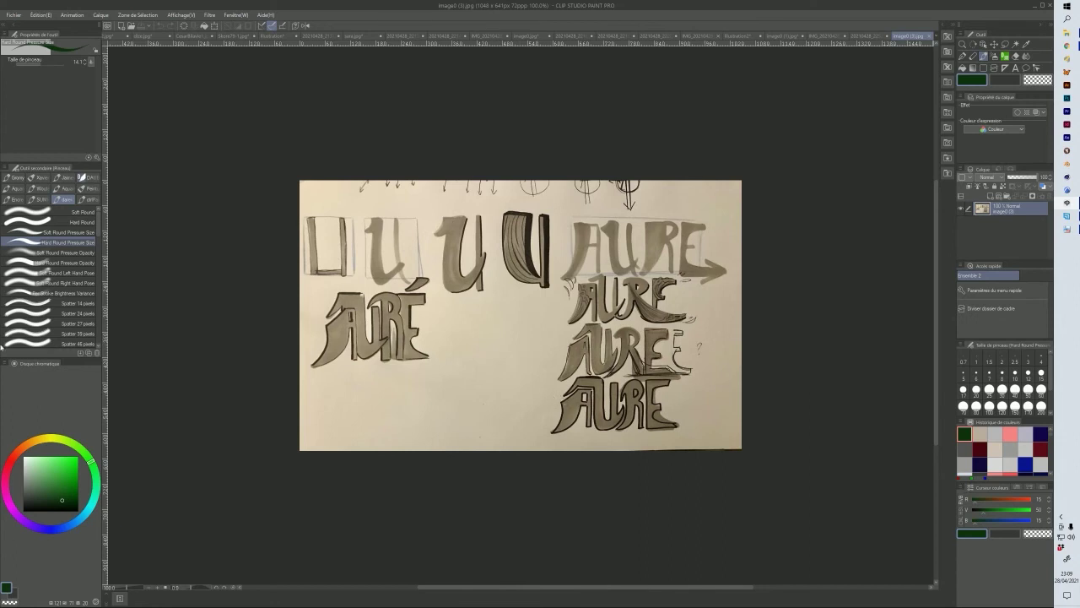
scroll(735, 312, up, 3)
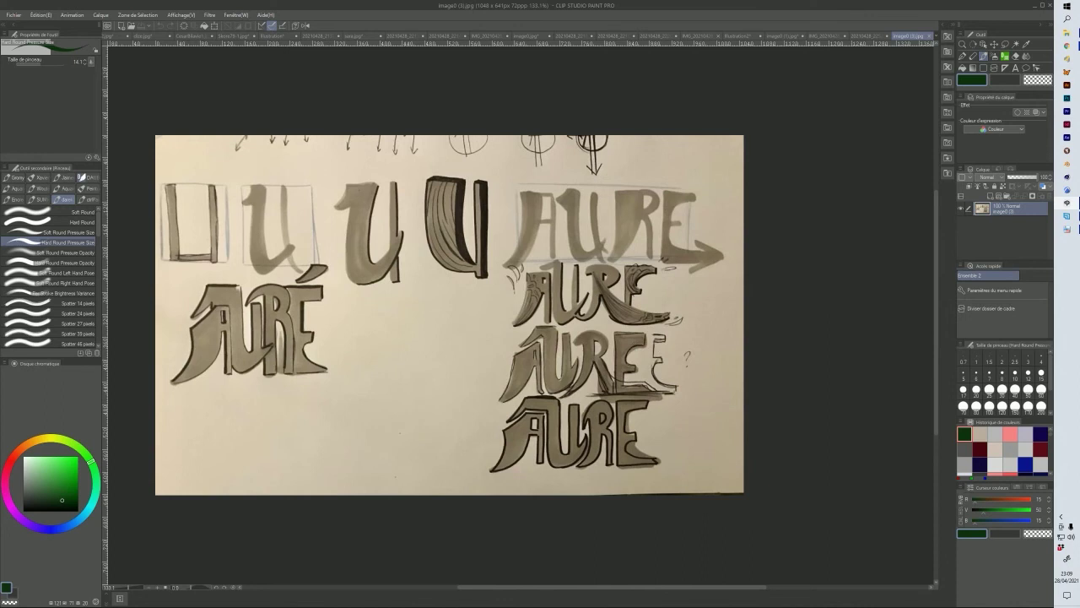
- Extend the A's leg and the final E's foot into long flared serifs in dark green on the third AURE
key(alt+Tab)
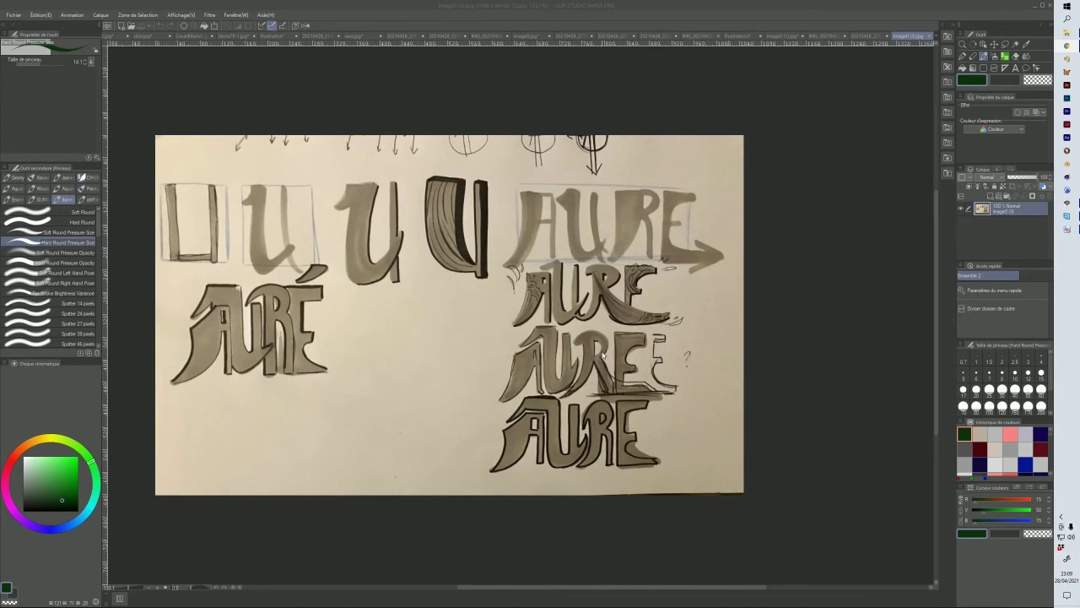
click(633, 333)
click(629, 357)
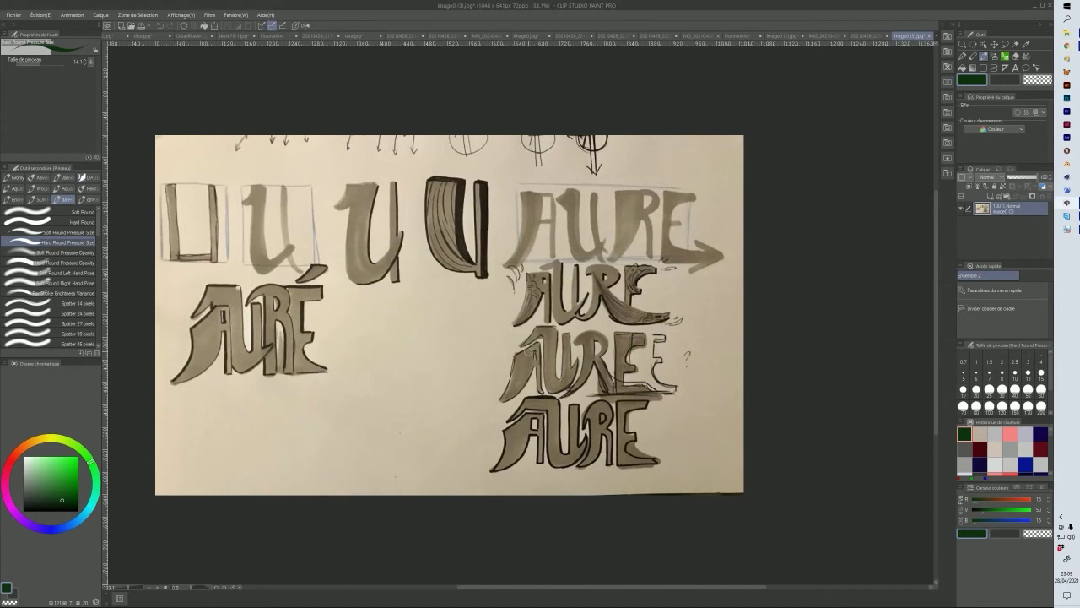
drag(523, 349, 496, 363)
mouse_move(498, 368)
mouse_down()
mouse_move(449, 395)
mouse_move(508, 398)
mouse_move(528, 378)
mouse_move(500, 398)
mouse_up()
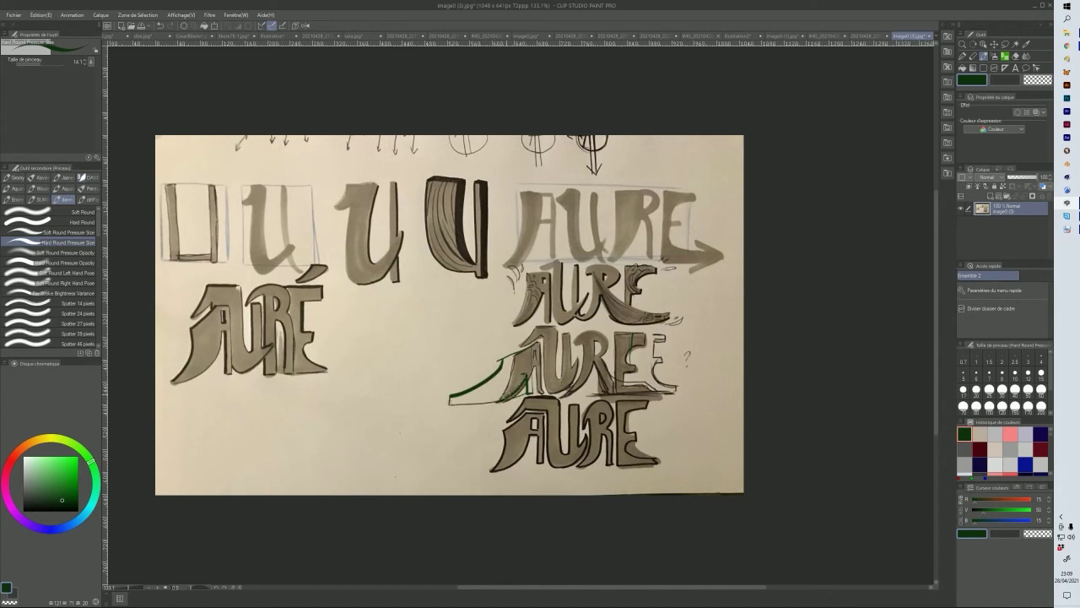
mouse_move(660, 357)
mouse_down()
mouse_move(656, 375)
mouse_move(704, 382)
mouse_move(667, 394)
mouse_up()
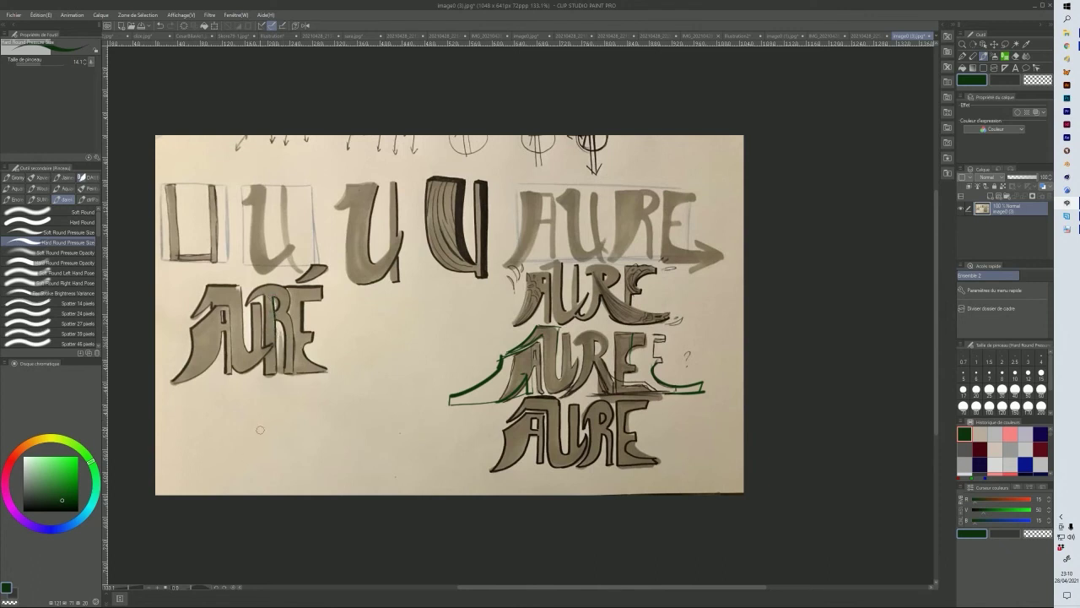
- Draw a large thin outlined R below the AURÉ word and a smaller, bolder R with serifs beside it in dark green
mouse_move(256, 412)
mouse_down()
mouse_move(257, 481)
mouse_move(276, 479)
mouse_move(283, 462)
mouse_move(281, 482)
mouse_move(281, 446)
mouse_up()
mouse_move(280, 403)
mouse_down()
mouse_move(291, 429)
mouse_move(247, 406)
mouse_move(248, 381)
mouse_move(305, 382)
mouse_move(320, 400)
mouse_move(318, 425)
mouse_move(301, 441)
mouse_move(319, 415)
mouse_move(285, 448)
mouse_move(320, 478)
mouse_move(307, 450)
mouse_move(336, 446)
mouse_move(314, 478)
mouse_up()
drag(355, 370, 361, 422)
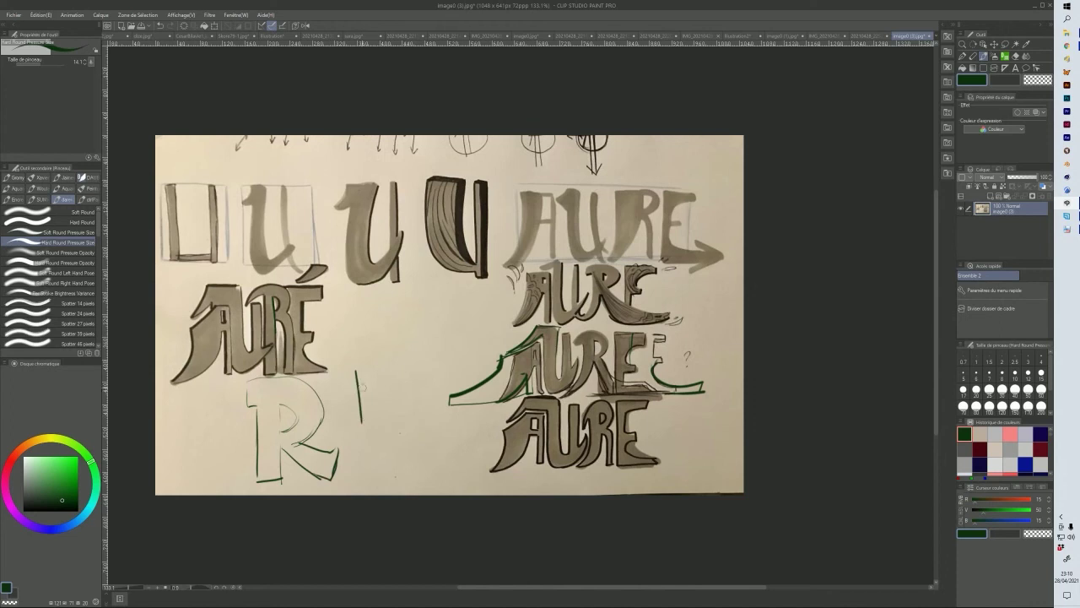
mouse_move(344, 357)
mouse_down()
mouse_move(380, 356)
mouse_move(371, 387)
mouse_move(380, 377)
mouse_move(368, 385)
mouse_move(341, 355)
mouse_move(359, 348)
mouse_move(386, 365)
mouse_move(368, 380)
mouse_move(368, 400)
mouse_move(365, 378)
mouse_move(364, 425)
mouse_move(377, 404)
mouse_move(367, 385)
mouse_move(395, 421)
mouse_up()
mouse_move(371, 382)
mouse_down()
mouse_move(402, 403)
mouse_move(403, 424)
mouse_move(389, 423)
mouse_move(361, 371)
mouse_move(346, 372)
mouse_move(341, 351)
mouse_move(365, 351)
mouse_move(340, 341)
mouse_move(348, 375)
mouse_move(381, 371)
mouse_move(378, 388)
mouse_move(389, 357)
mouse_move(350, 346)
mouse_move(364, 408)
mouse_move(355, 422)
mouse_move(377, 425)
mouse_move(368, 370)
mouse_move(372, 396)
mouse_up()
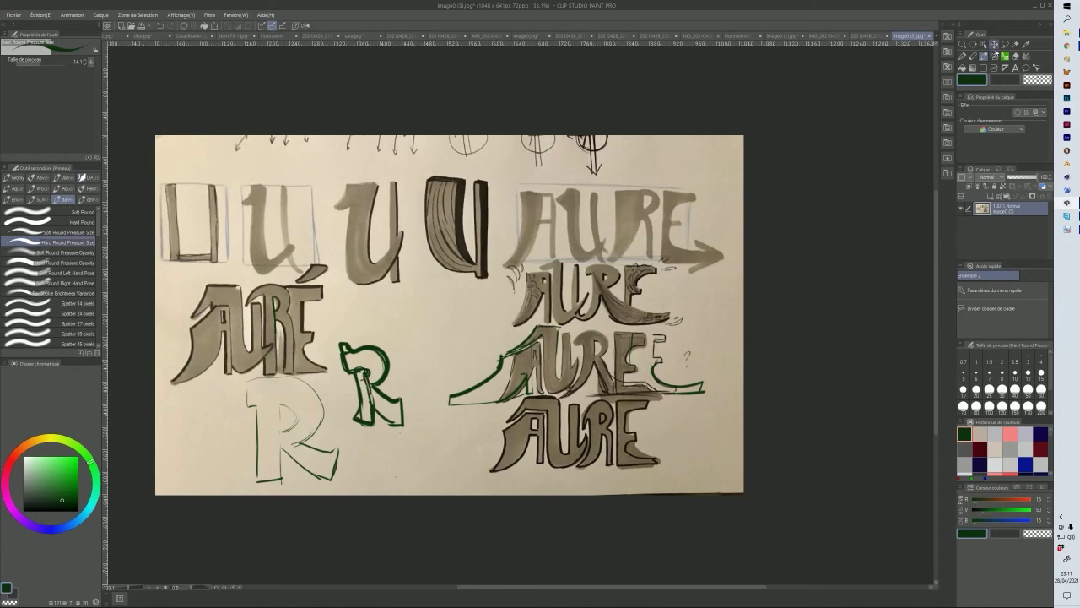
- Add a rounded top to the R of AURÉ and redraw the E's stem and foot on the lowest AURE in dark green
click(1004, 56)
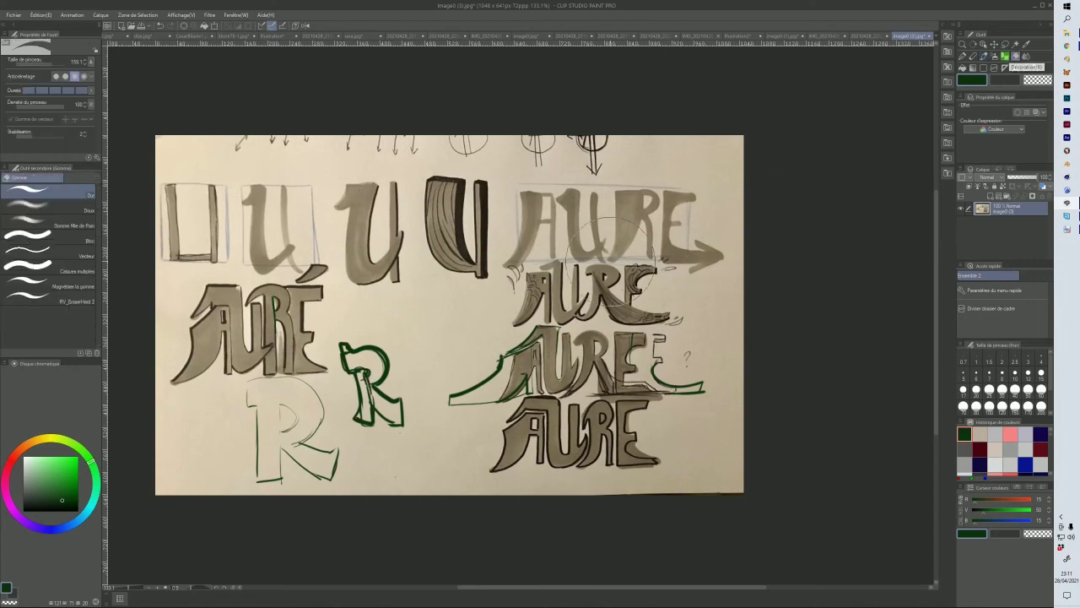
click(984, 56)
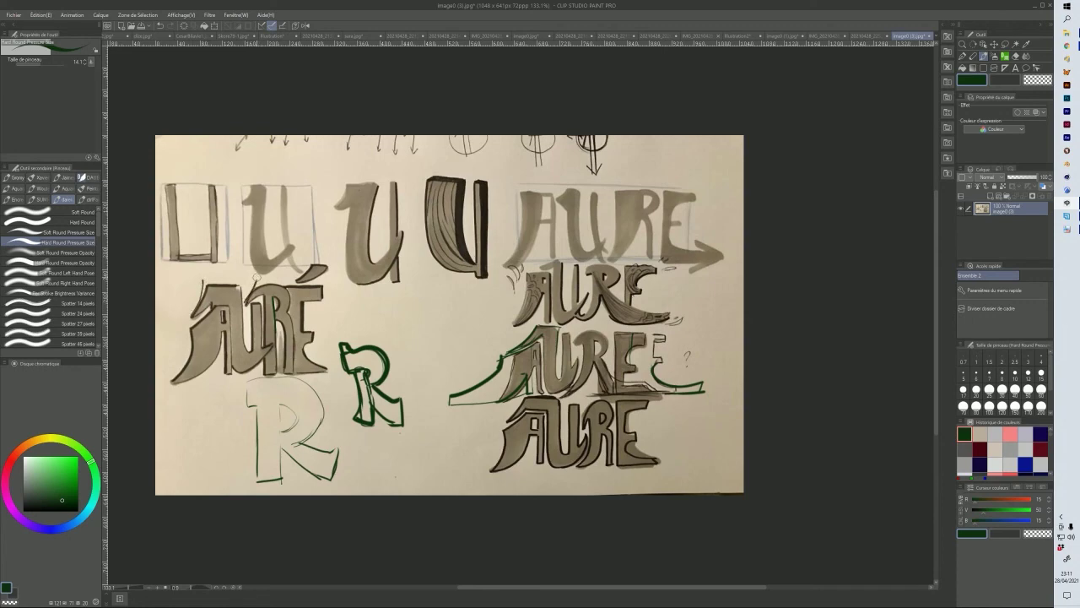
mouse_move(254, 290)
mouse_down()
mouse_move(266, 273)
mouse_move(292, 296)
mouse_move(282, 284)
mouse_up()
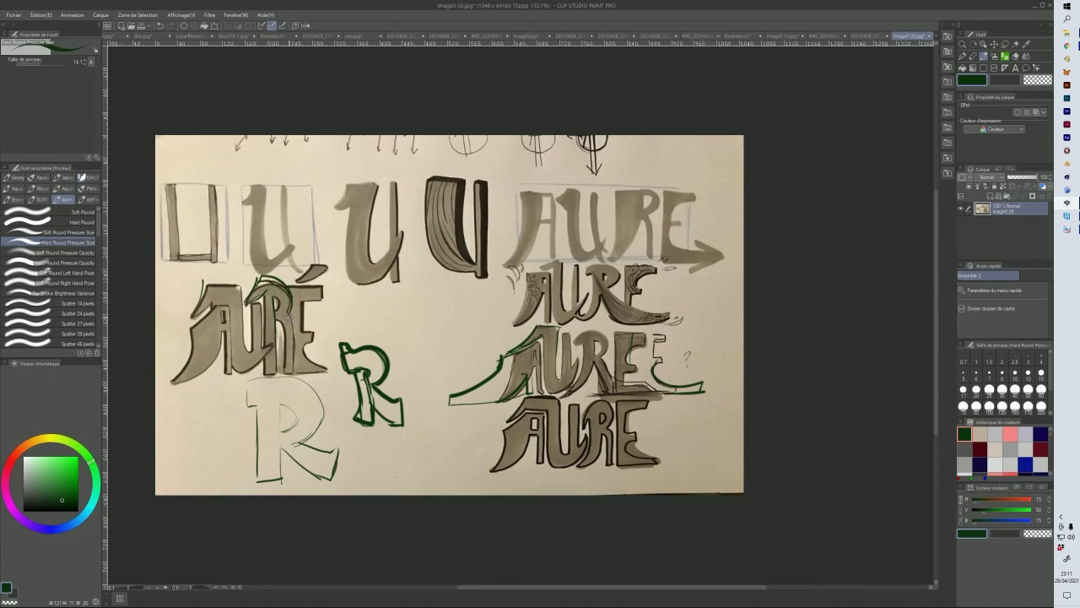
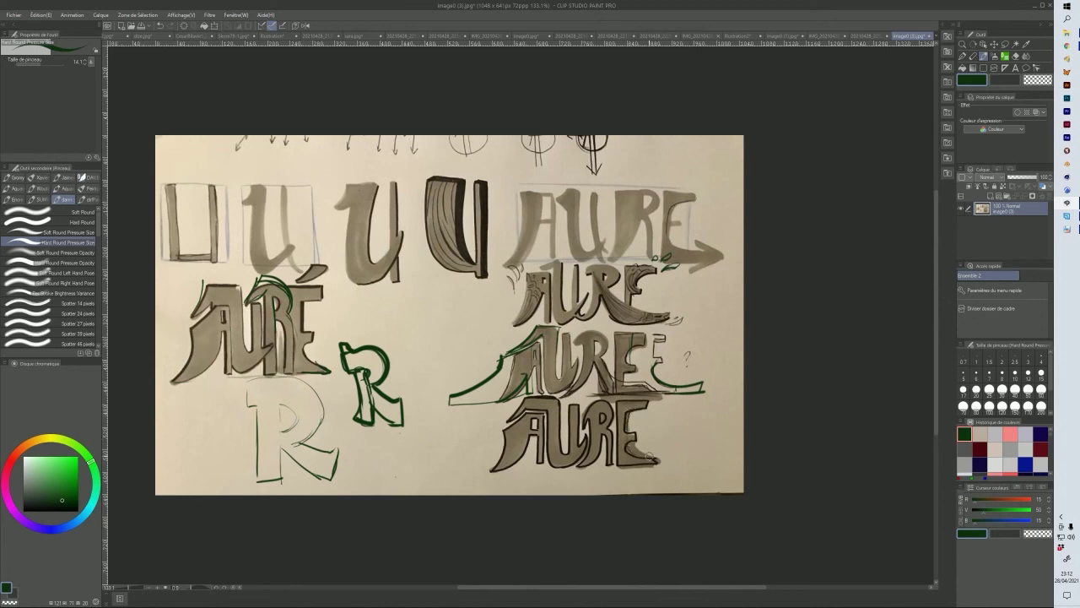
drag(636, 456, 630, 414)
drag(626, 428, 637, 462)
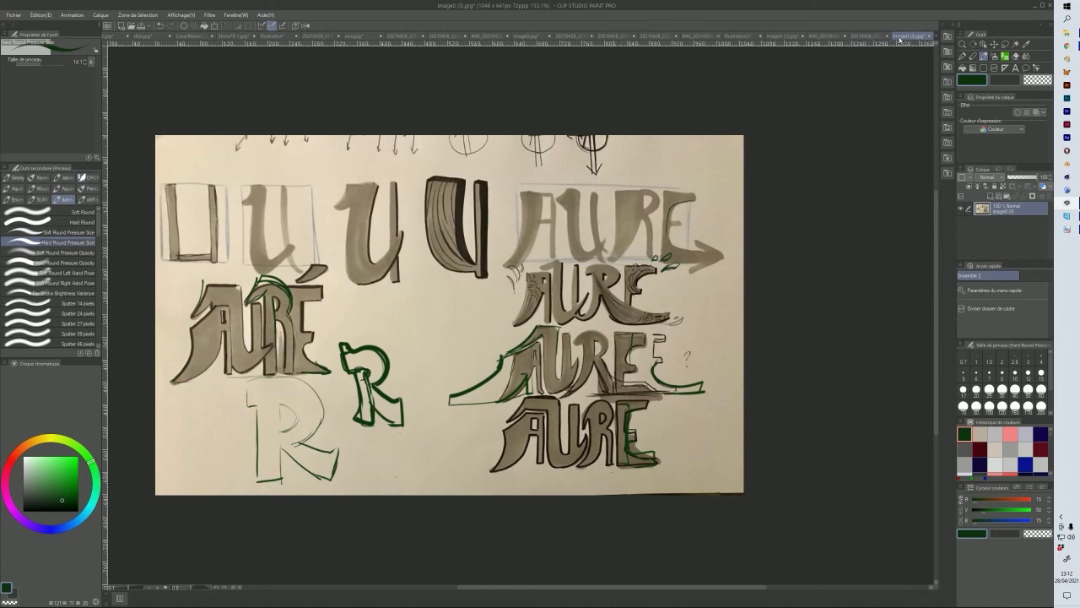
- Recheck the graffiti-style sketch and the AURE page, and open the pink MOON lettering image
click(872, 36)
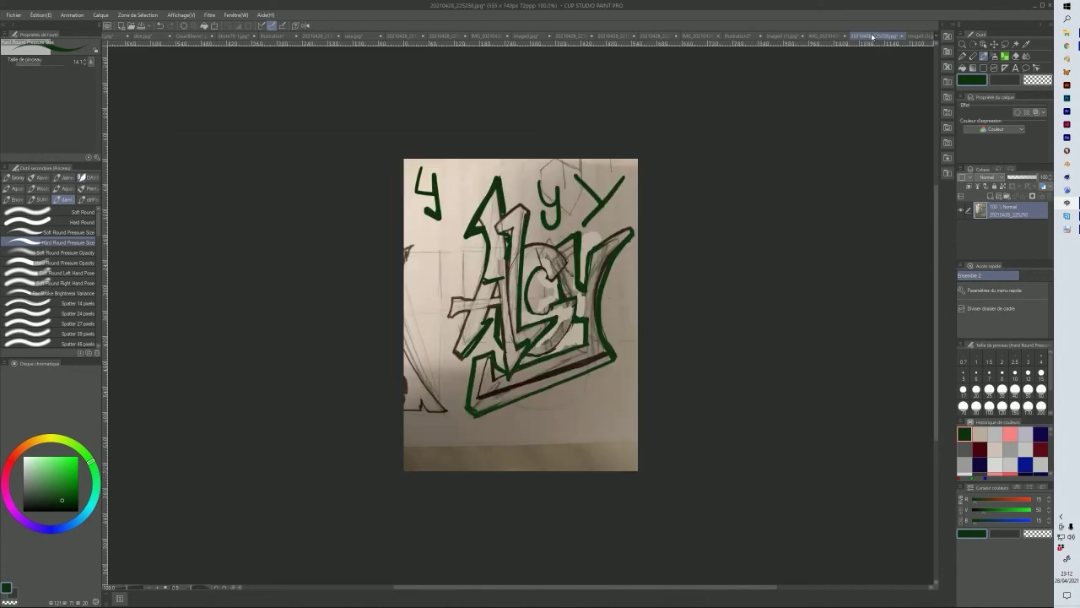
click(916, 37)
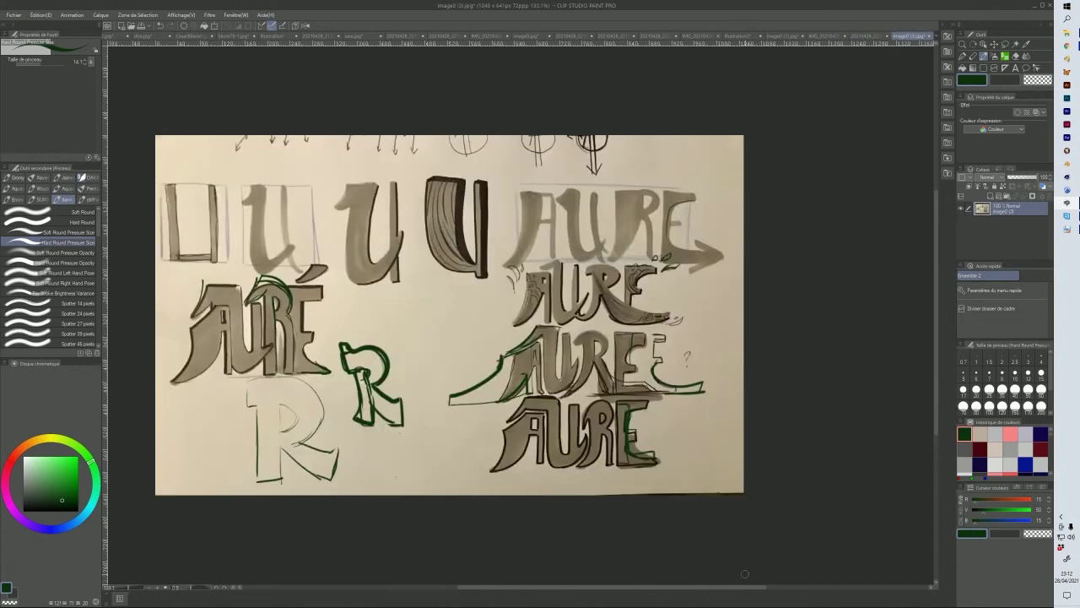
drag(751, 592, 858, 593)
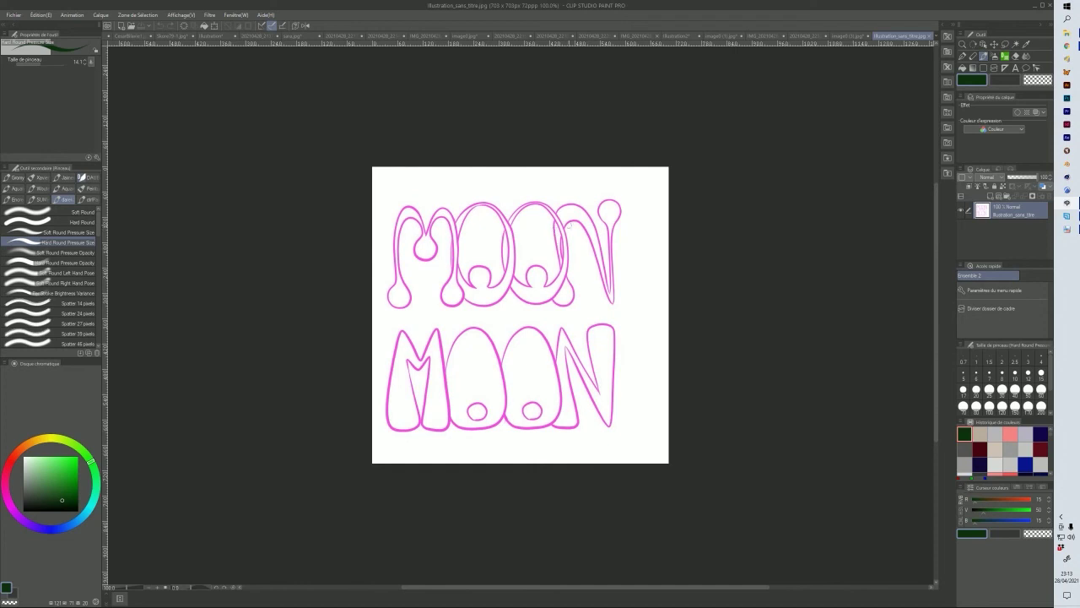
- Trace the overlapping contours between the letters of the upper MOON and the N's teardrop foot in dark green
drag(586, 218, 590, 226)
drag(560, 251, 573, 303)
drag(561, 266, 553, 305)
mouse_move(507, 265)
mouse_down()
mouse_move(506, 237)
mouse_move(512, 291)
mouse_up()
mouse_move(506, 238)
mouse_down()
mouse_move(515, 270)
mouse_move(507, 228)
mouse_up()
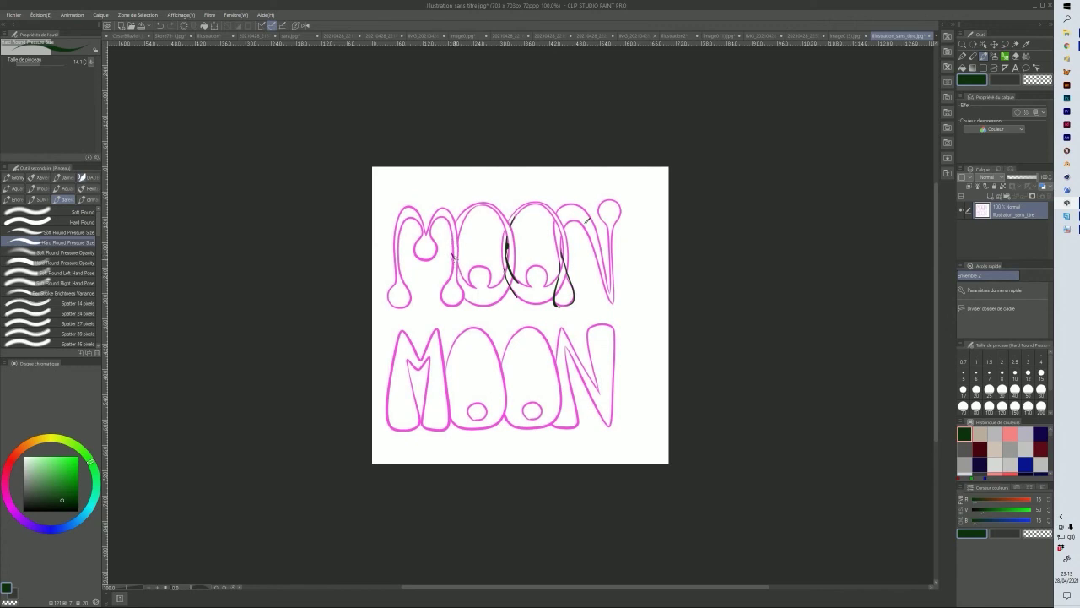
drag(450, 262, 456, 276)
- Widen the N's last stem in the upper MOON and round off its pointed base in dark green
mouse_move(604, 304)
mouse_down()
mouse_move(599, 282)
mouse_move(602, 297)
mouse_move(621, 295)
mouse_move(614, 227)
mouse_up()
drag(619, 268, 618, 248)
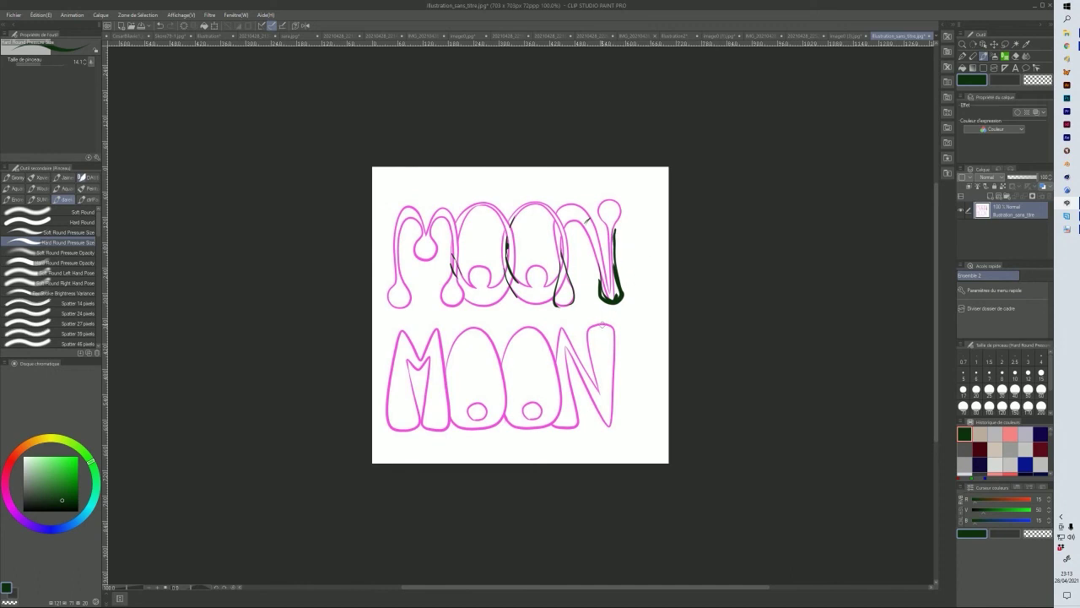
drag(614, 268, 622, 215)
- Round the N's points, trace the second O's base and widen the M's legs on the lower MOON, undoing stray strokes
drag(599, 418, 609, 425)
drag(562, 334, 563, 332)
mouse_move(601, 417)
mouse_down()
mouse_move(613, 424)
mouse_move(604, 415)
mouse_up()
mouse_move(503, 416)
mouse_down()
mouse_move(554, 428)
mouse_move(562, 415)
mouse_up()
key(ctrl+z)
drag(507, 426, 544, 408)
mouse_move(414, 408)
mouse_down()
mouse_move(407, 429)
mouse_move(376, 412)
mouse_move(388, 363)
mouse_move(415, 431)
mouse_move(456, 427)
mouse_move(439, 372)
mouse_move(413, 376)
mouse_up()
key(ctrl+z)
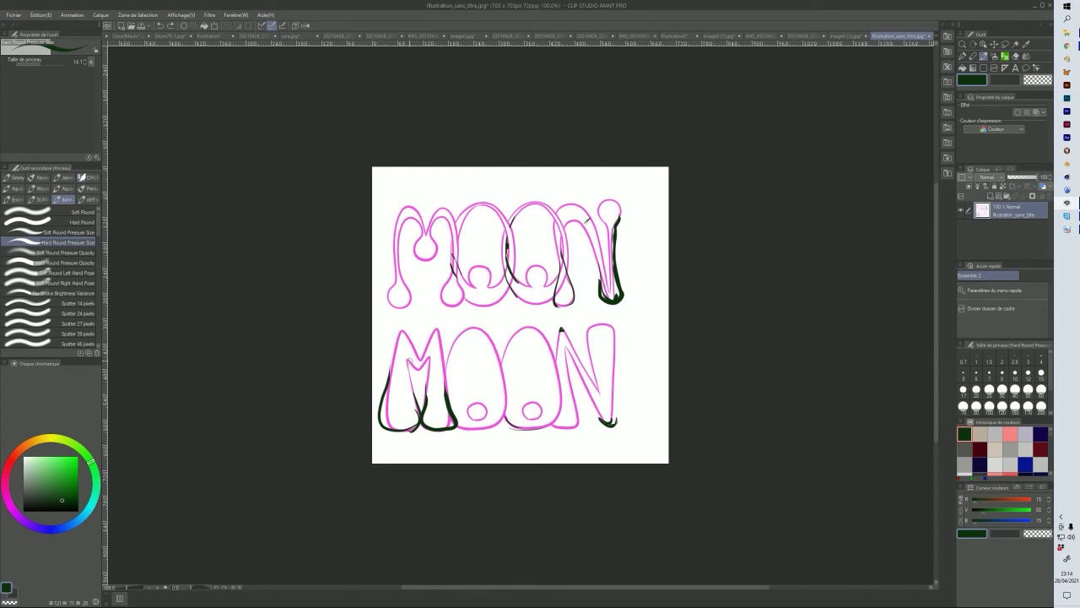
- Fill out the lower M's inner leg and outline its two peaks in dark green, redoing the peak strokes
mouse_move(405, 358)
mouse_down()
mouse_move(423, 381)
mouse_move(432, 357)
mouse_move(425, 385)
mouse_move(433, 369)
mouse_move(428, 379)
mouse_move(411, 365)
mouse_move(416, 404)
mouse_move(430, 379)
mouse_move(421, 413)
mouse_move(416, 389)
mouse_move(453, 435)
mouse_up()
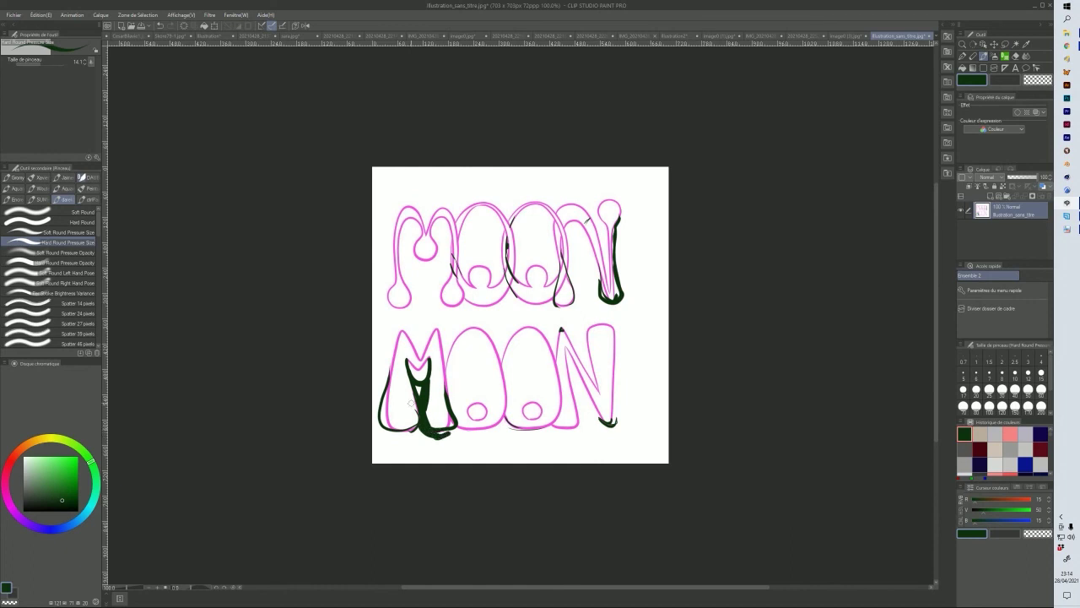
mouse_move(390, 370)
mouse_down()
mouse_move(394, 339)
mouse_move(414, 334)
mouse_move(422, 354)
mouse_move(436, 334)
mouse_up()
key(ctrl+z)
key(ctrl+z)
mouse_move(390, 368)
mouse_down()
mouse_move(402, 331)
mouse_move(418, 363)
mouse_move(433, 331)
mouse_move(454, 399)
mouse_up()
- Thicken the lower N's inner edge, first peak and last stem, and reinforce the second O's base in dark green
mouse_move(567, 351)
mouse_down()
mouse_move(584, 425)
mouse_move(518, 423)
mouse_move(573, 398)
mouse_move(618, 406)
mouse_move(593, 416)
mouse_move(599, 423)
mouse_move(624, 420)
mouse_move(613, 340)
mouse_move(629, 409)
mouse_move(622, 425)
mouse_move(602, 424)
mouse_move(565, 346)
mouse_up()
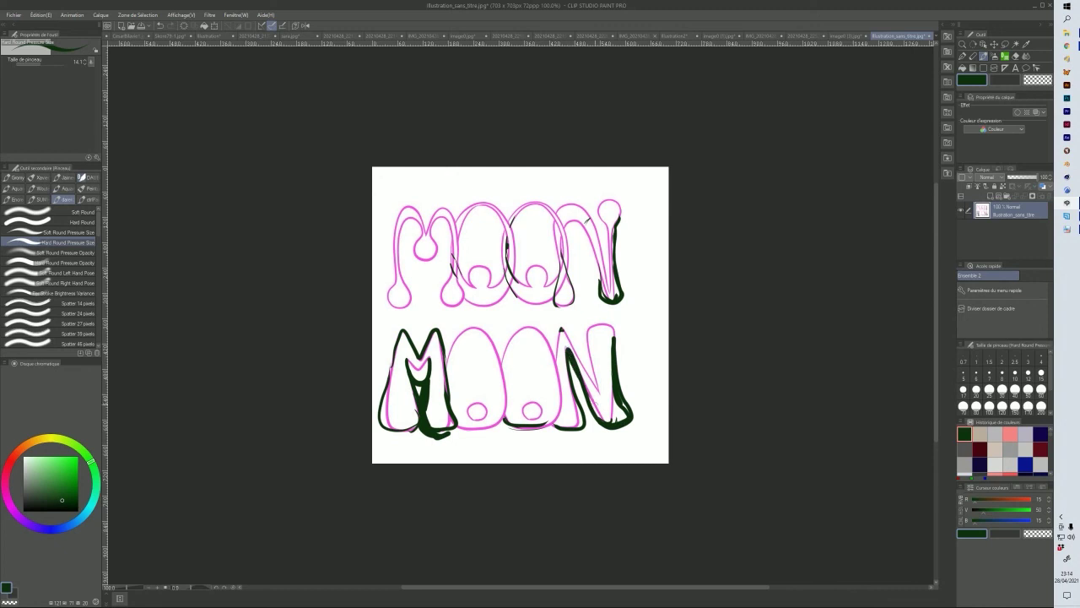
mouse_move(596, 390)
mouse_down()
mouse_move(560, 328)
mouse_move(558, 354)
mouse_up()
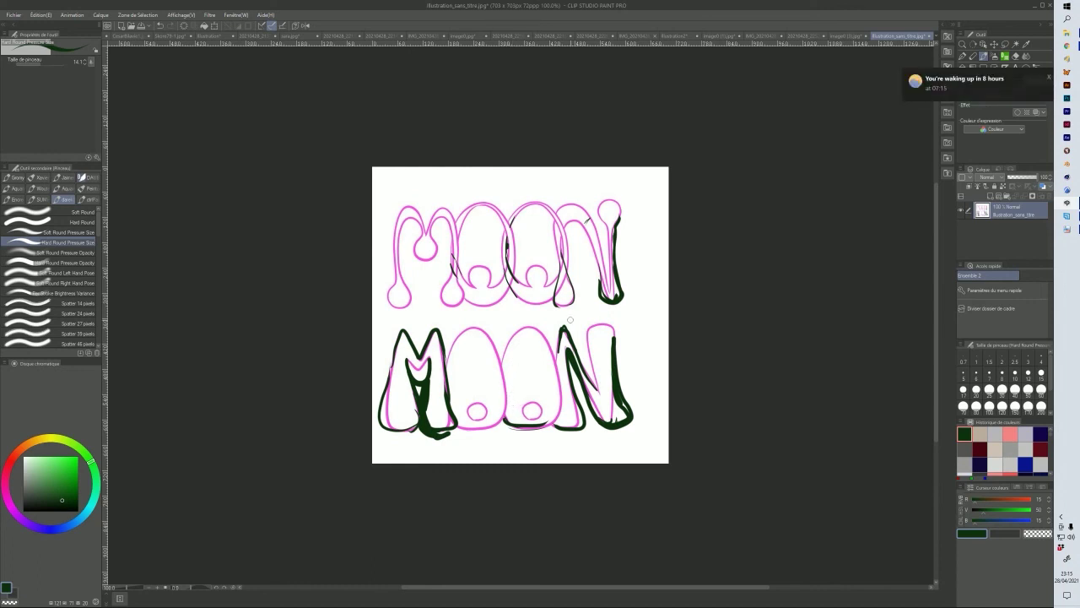
drag(505, 412, 523, 427)
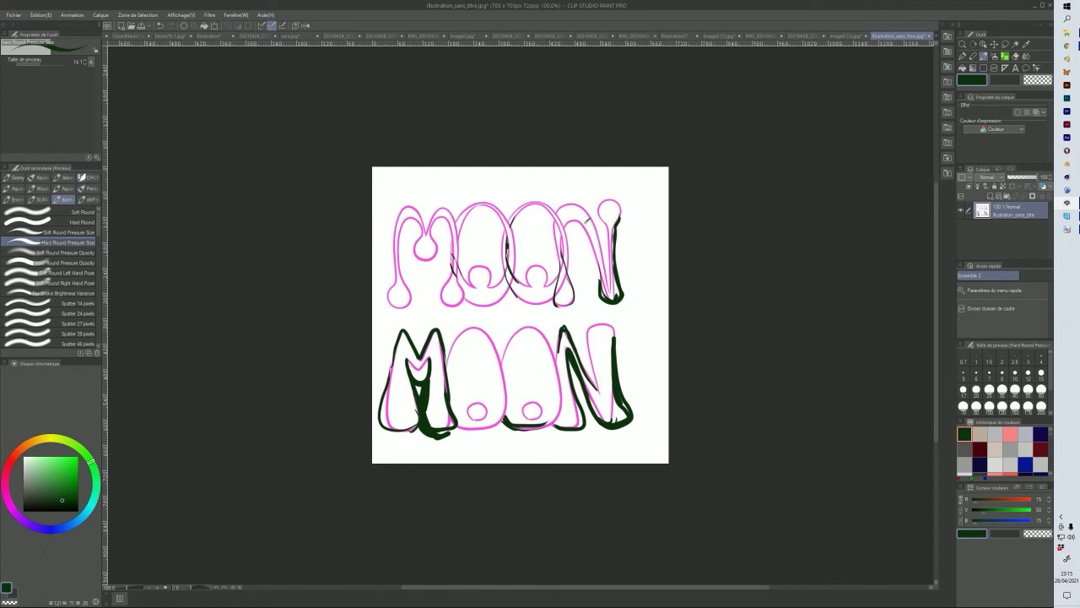
- Open the webcam photo of the graffiti lettering drawn on a spiral sketchbook
key(alt+Tab)
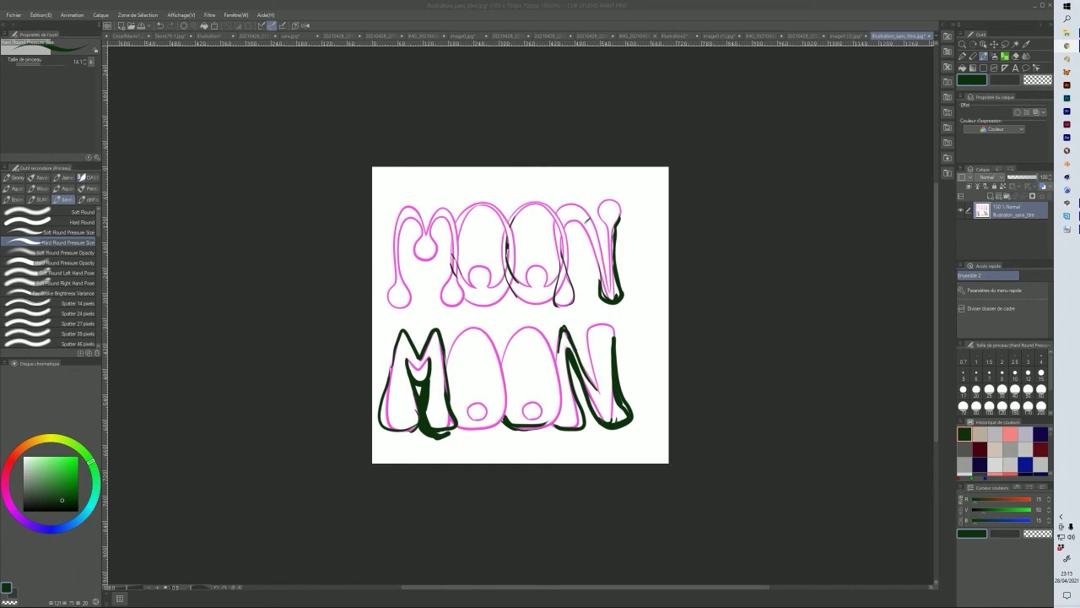
drag(1017, 606, 735, 253)
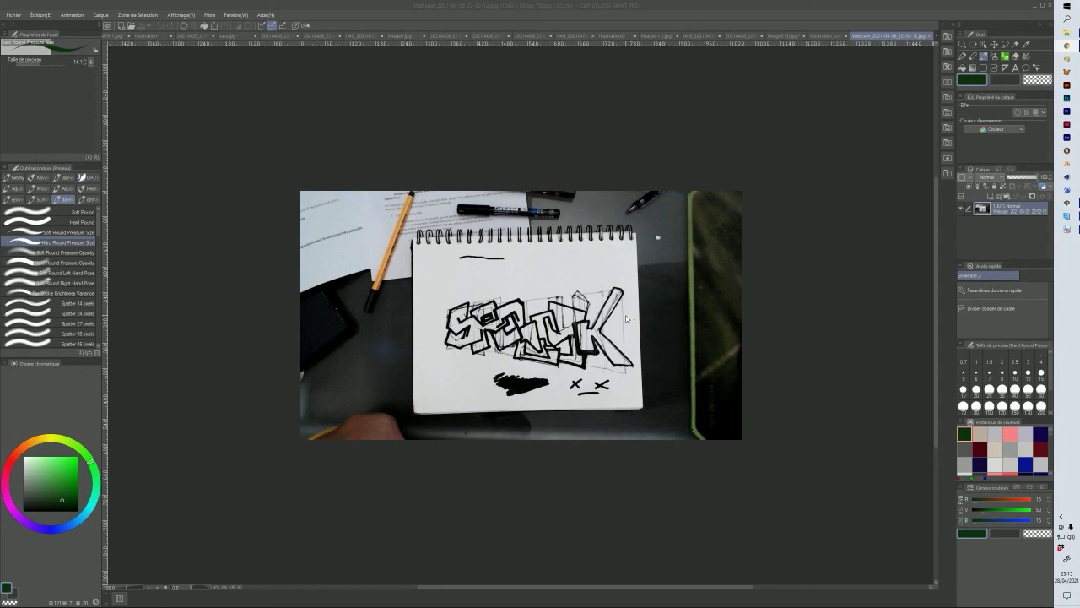
- Add a slanted stem before the sketchbook graffiti's fourth letter and draw dark green corrections over the second and third letters' edges
scroll(583, 285, up, 5)
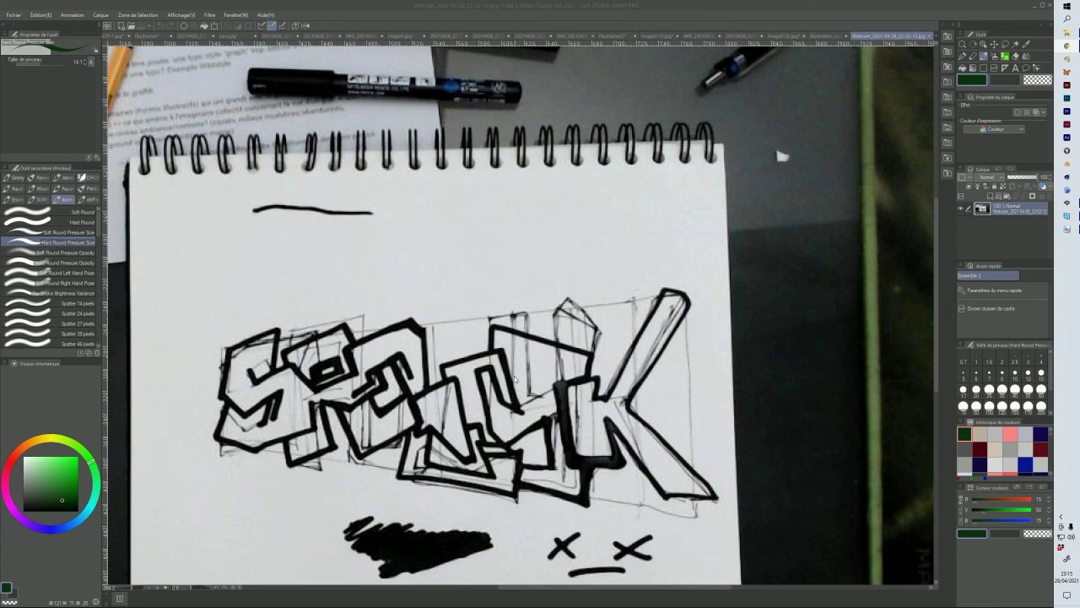
mouse_move(427, 460)
mouse_down()
mouse_move(449, 339)
mouse_move(430, 326)
mouse_move(406, 473)
mouse_up()
drag(395, 403, 393, 368)
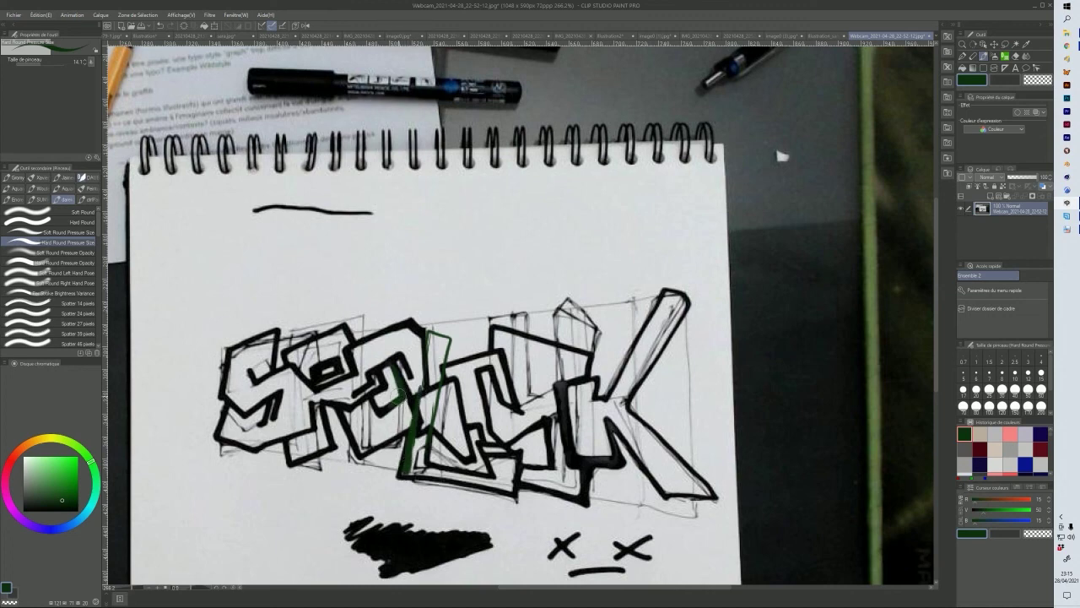
mouse_move(319, 403)
mouse_down()
mouse_move(340, 408)
mouse_move(384, 381)
mouse_up()
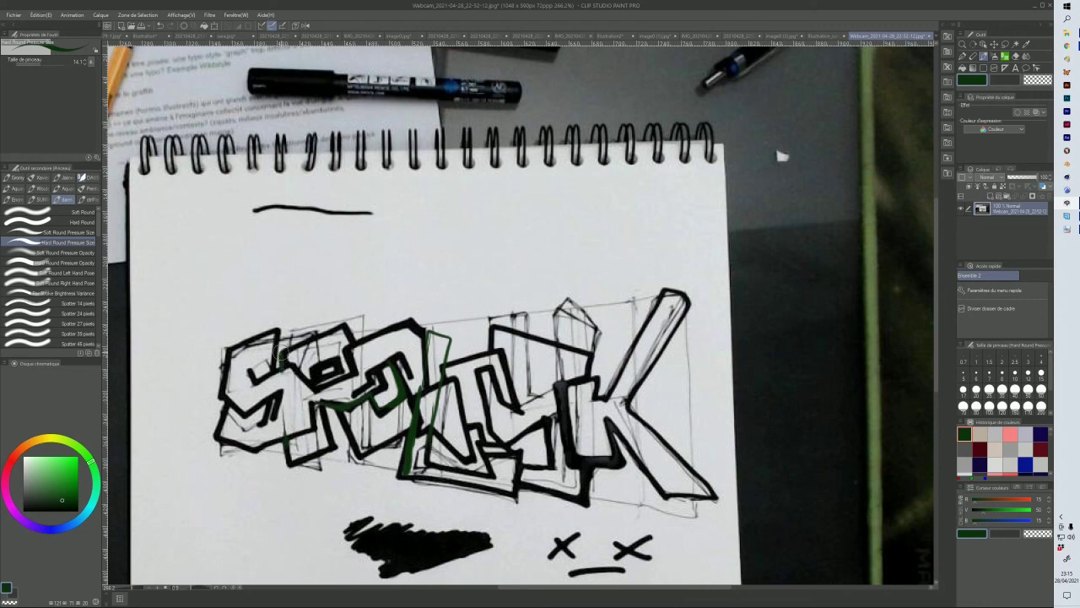
mouse_move(285, 358)
mouse_down()
mouse_move(313, 329)
mouse_move(353, 314)
mouse_move(357, 339)
mouse_up()
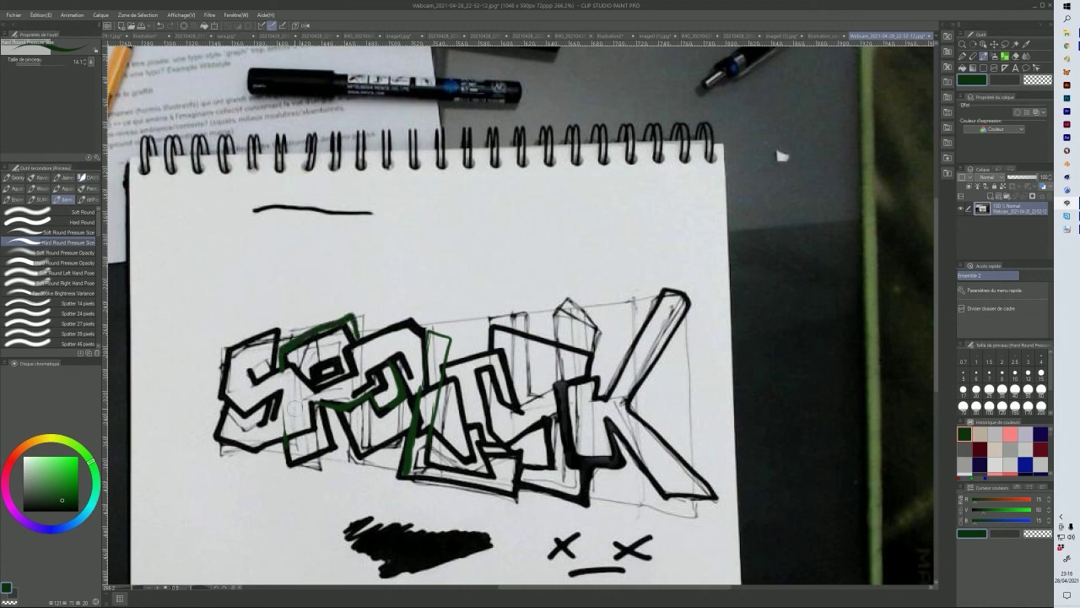
drag(270, 411, 260, 424)
drag(599, 379, 606, 399)
- Draw a wide rectangular frame above the letter A studies in the Illustration document, undoing the extra shape inside it
click(148, 36)
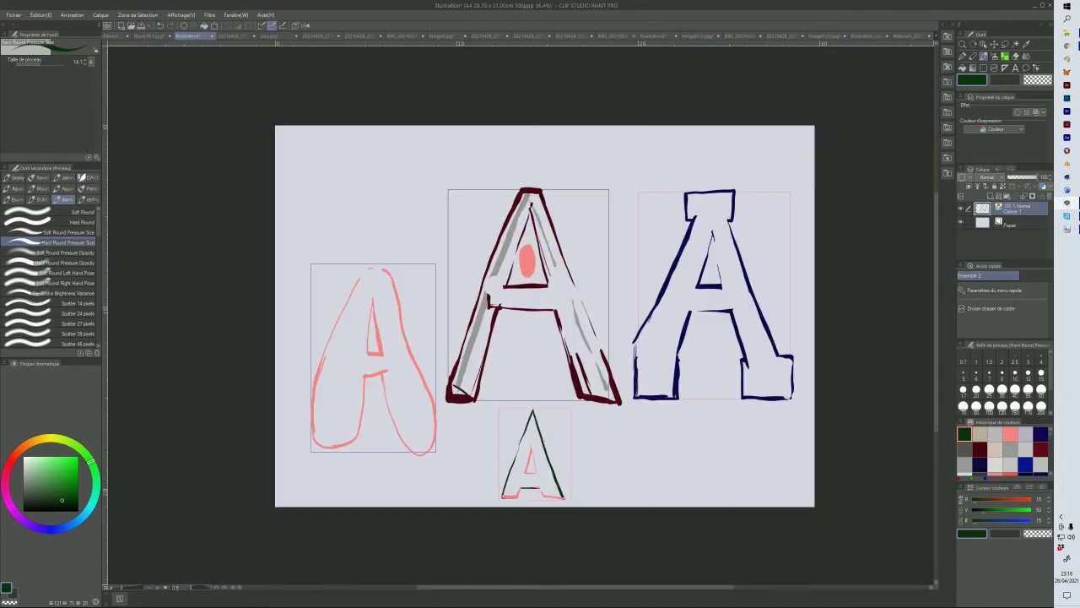
click(983, 68)
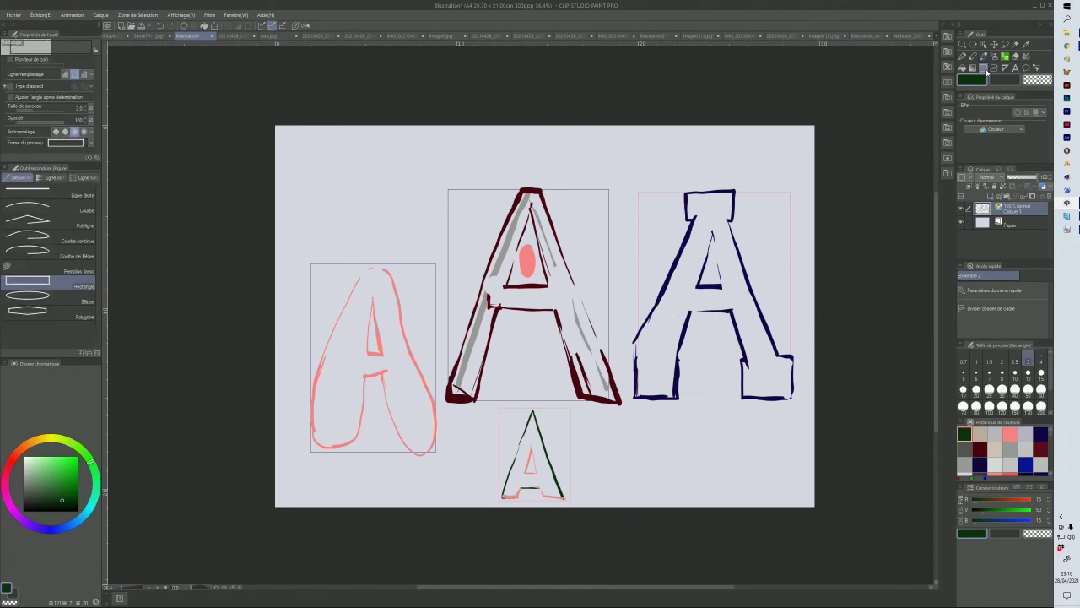
drag(287, 137, 610, 226)
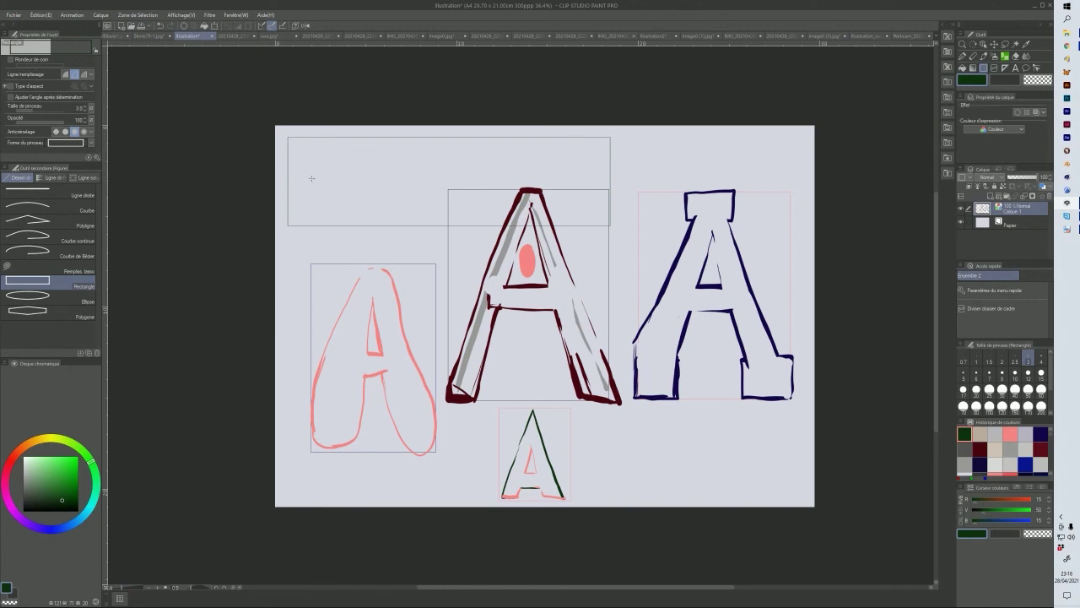
drag(345, 142, 351, 213)
key(ctrl+z)
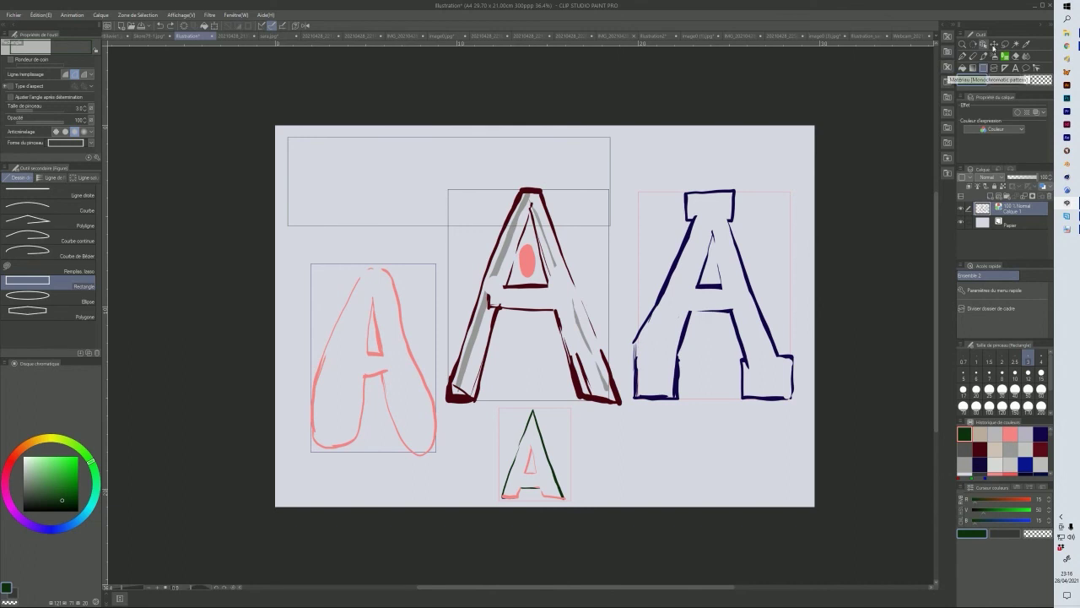
- Sketch the first angular block letters inside the frame in dark green, with vertical divisions, notches and a small square counter
click(983, 56)
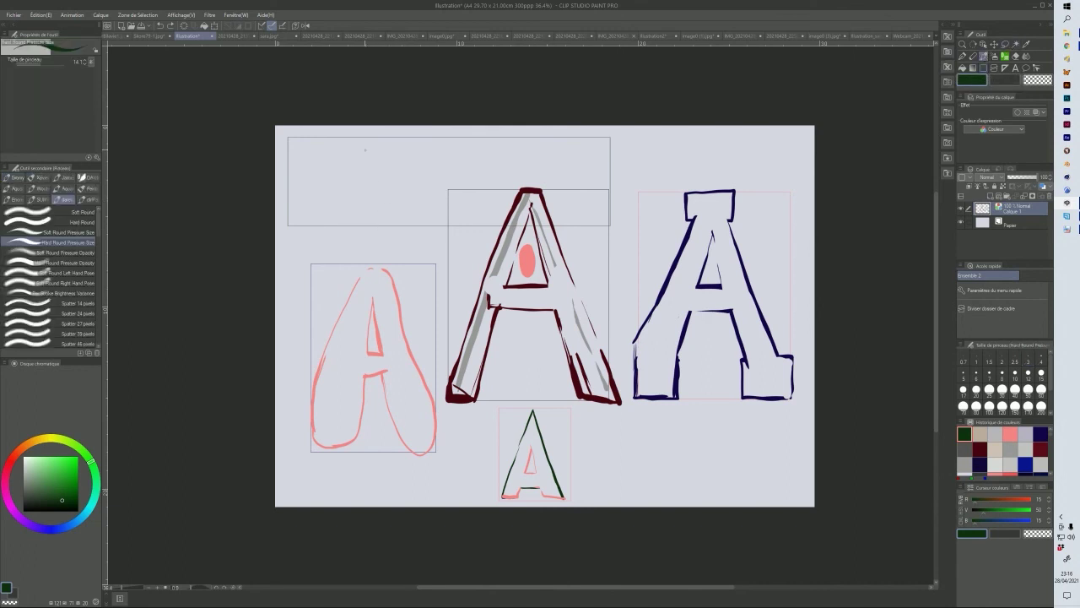
drag(362, 138, 357, 224)
mouse_move(354, 171)
mouse_down()
mouse_move(340, 173)
mouse_move(360, 199)
mouse_up()
drag(288, 194, 287, 226)
drag(360, 206, 360, 227)
mouse_move(380, 191)
mouse_down()
mouse_move(396, 225)
mouse_move(410, 193)
mouse_up()
drag(418, 143, 400, 230)
drag(473, 227, 461, 136)
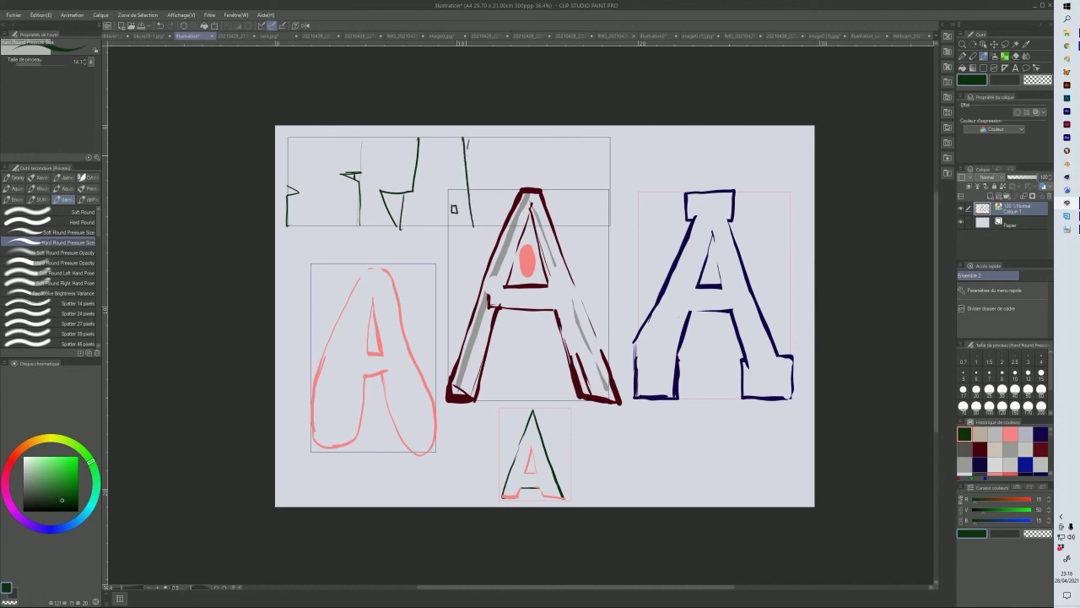
- Extend the block lettering to the frame's far end with an X-shaped letter, and reinforce the first letters' edges and the counter
mouse_move(471, 139)
mouse_down()
mouse_move(504, 133)
mouse_move(489, 202)
mouse_move(515, 204)
mouse_up()
mouse_move(517, 136)
mouse_down()
mouse_move(532, 162)
mouse_move(544, 137)
mouse_move(582, 135)
mouse_move(547, 208)
mouse_move(552, 226)
mouse_move(572, 227)
mouse_up()
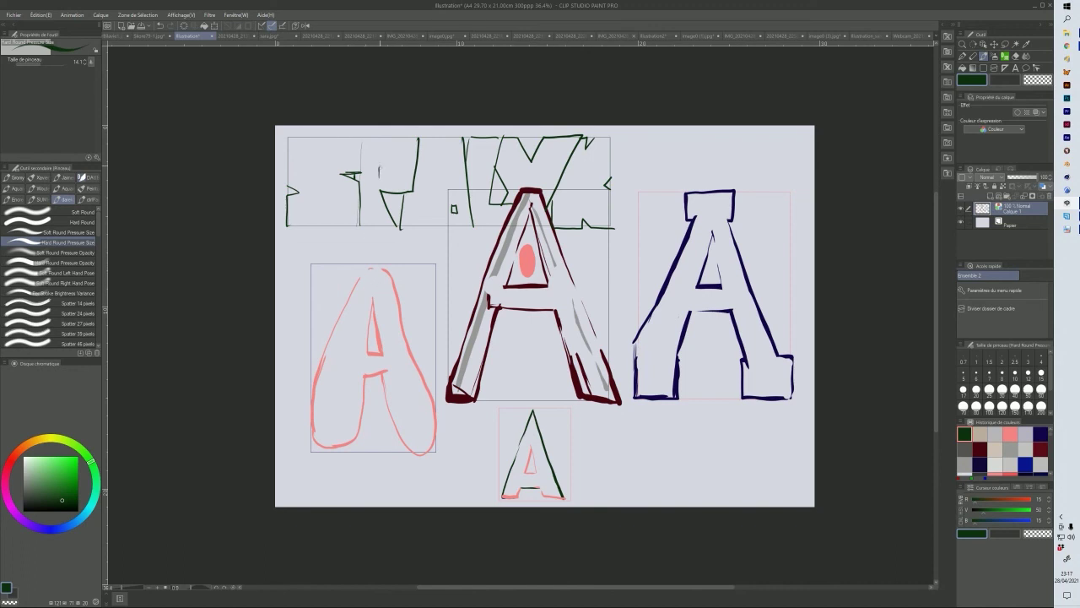
drag(363, 140, 363, 164)
drag(285, 205, 297, 227)
mouse_move(374, 189)
mouse_down()
mouse_move(358, 225)
mouse_move(375, 226)
mouse_up()
key(alt+Tab)
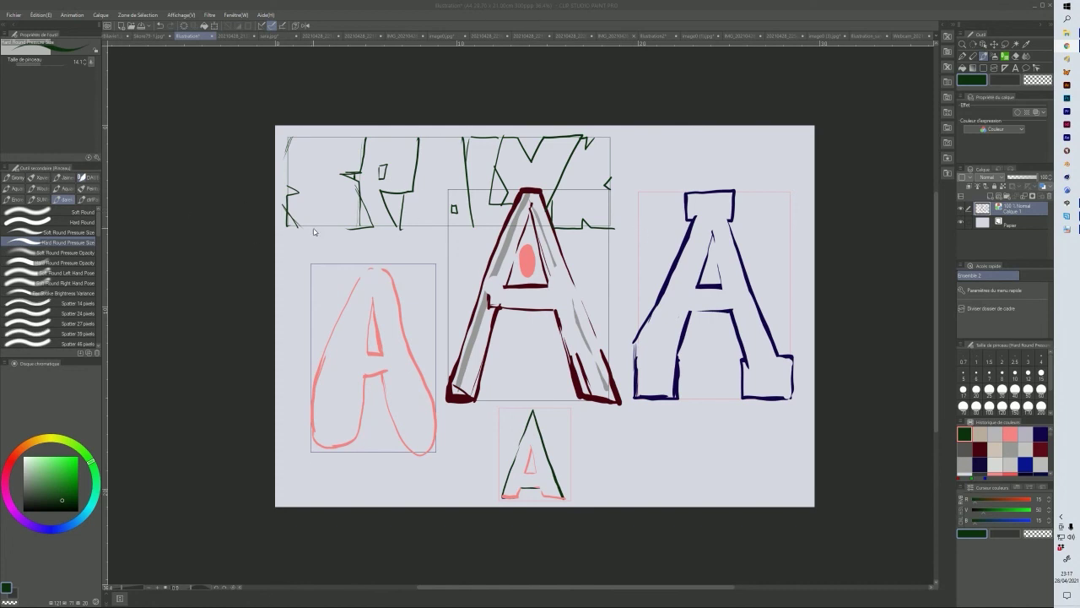
- Return to the MOON illustration, sample white and paint over the excess green on the lower M, second O and N
click(871, 38)
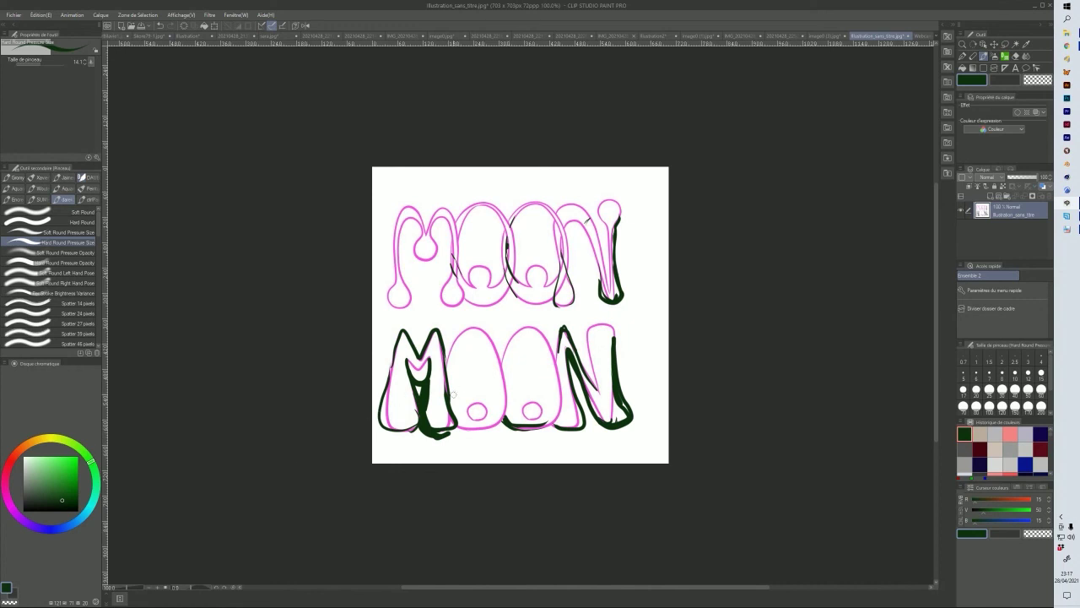
click(1014, 56)
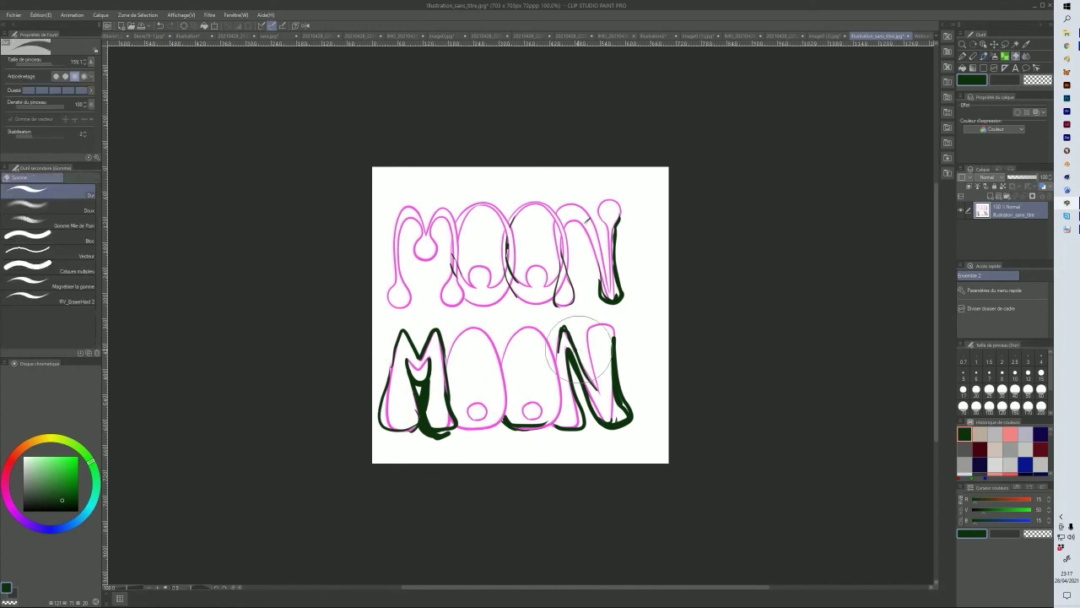
click(984, 56)
click(1026, 44)
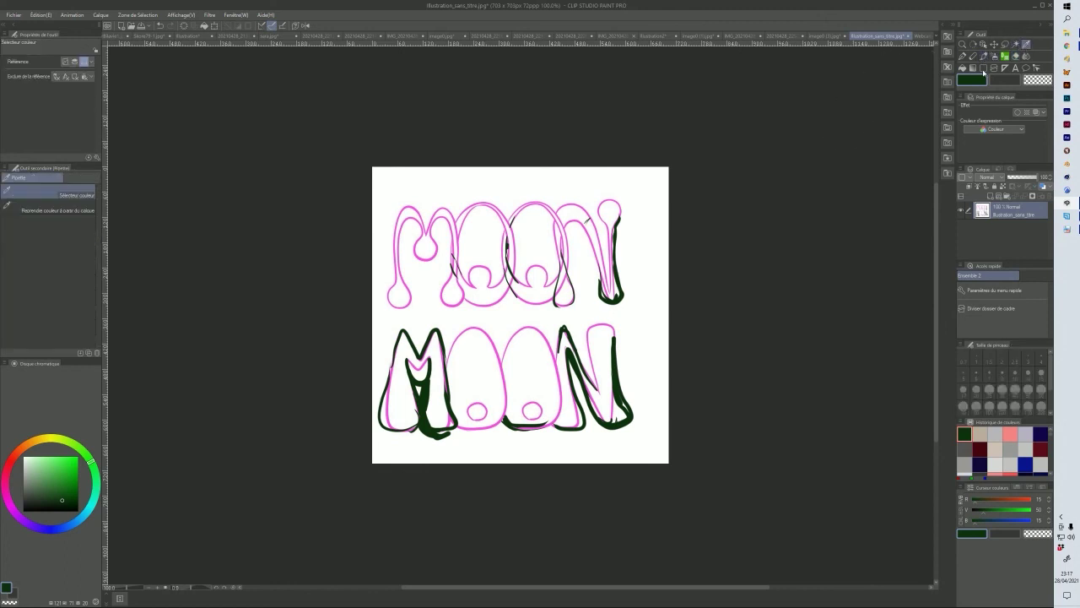
click(619, 358)
key(b)
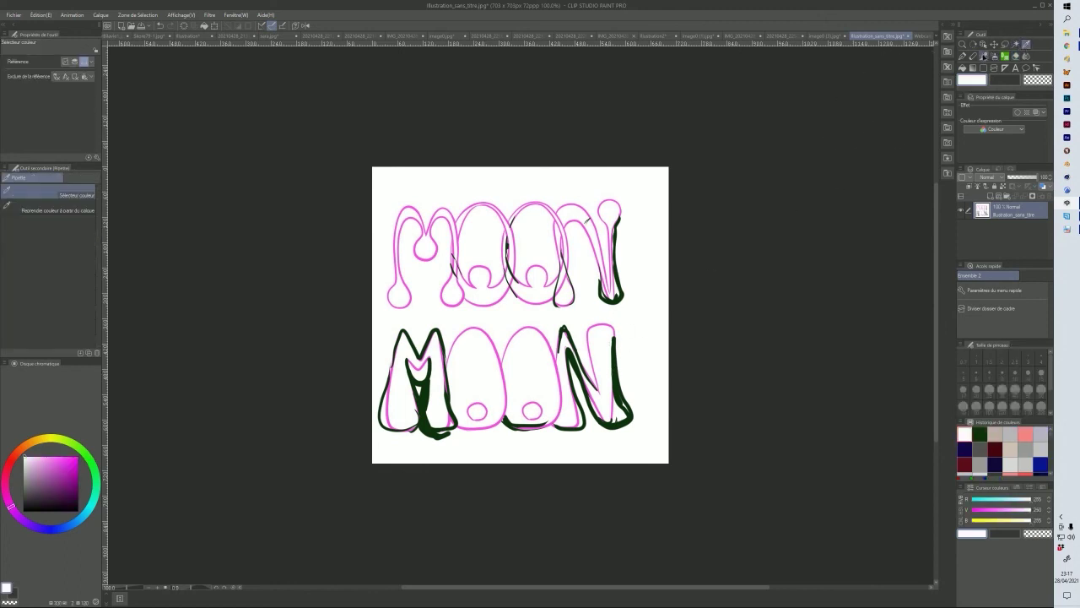
mouse_move(563, 345)
mouse_down()
mouse_move(607, 414)
mouse_move(610, 384)
mouse_move(622, 407)
mouse_move(611, 363)
mouse_move(611, 416)
mouse_move(626, 416)
mouse_move(611, 421)
mouse_move(597, 396)
mouse_up()
mouse_move(509, 424)
mouse_down()
mouse_move(545, 422)
mouse_move(521, 412)
mouse_up()
mouse_move(428, 407)
mouse_down()
mouse_move(432, 372)
mouse_move(433, 423)
mouse_move(444, 428)
mouse_move(438, 438)
mouse_move(452, 437)
mouse_move(434, 438)
mouse_move(456, 434)
mouse_move(408, 436)
mouse_move(413, 407)
mouse_move(405, 417)
mouse_move(391, 394)
mouse_move(390, 416)
mouse_move(393, 384)
mouse_move(390, 424)
mouse_move(392, 371)
mouse_move(434, 365)
mouse_up()
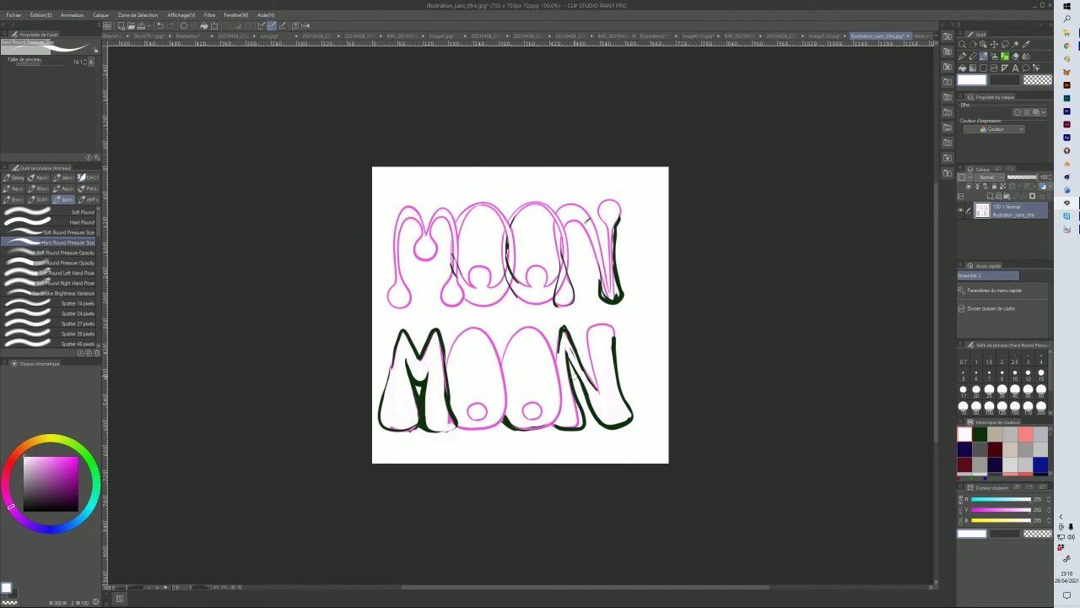
drag(565, 348, 563, 359)
mouse_move(574, 404)
mouse_down()
mouse_move(576, 415)
mouse_move(566, 381)
mouse_move(568, 424)
mouse_up()
- Draw a curved, pointed tail rising from the lower N's last stem in dark green and reinforce the N's inner diagonal
click(980, 433)
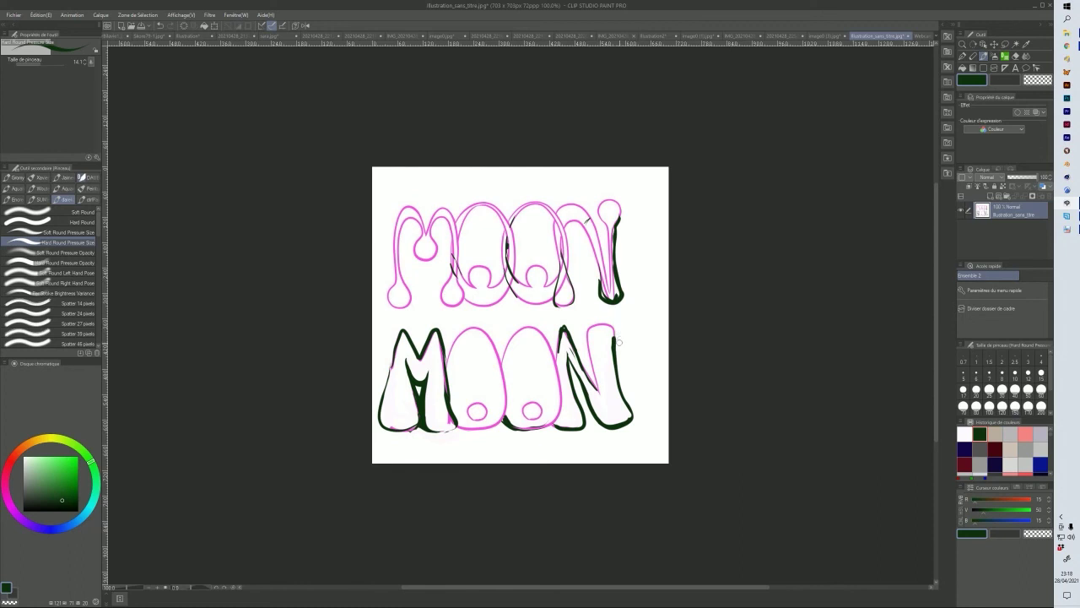
mouse_move(590, 353)
mouse_down()
mouse_move(613, 320)
mouse_move(629, 318)
mouse_move(633, 340)
mouse_move(620, 318)
mouse_move(639, 283)
mouse_up()
mouse_move(632, 343)
mouse_down()
mouse_move(641, 346)
mouse_move(660, 260)
mouse_up()
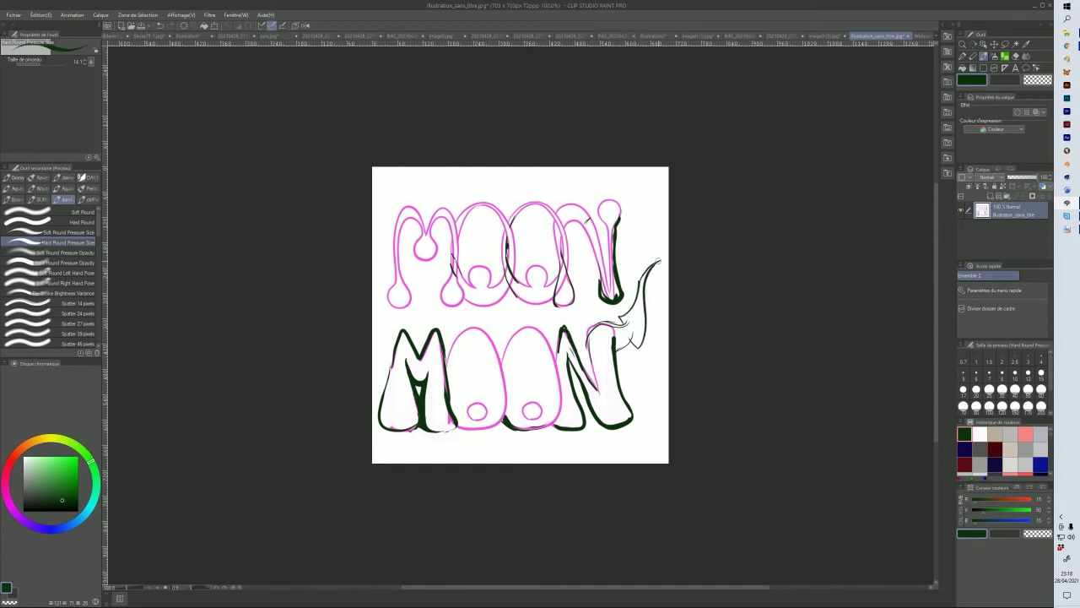
drag(593, 329, 597, 393)
- Sketch a diagonal cut line across the lower MOON's first O with small bubbles at its upper end
drag(489, 336, 447, 391)
mouse_move(481, 353)
mouse_down()
mouse_move(503, 366)
mouse_move(495, 343)
mouse_up()
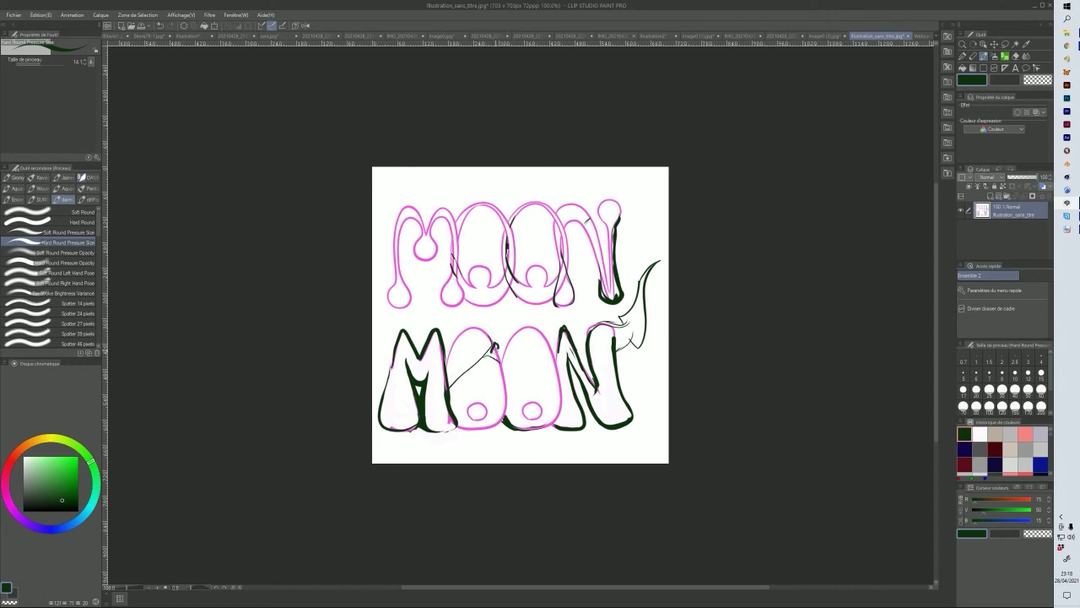
drag(500, 347, 503, 342)
- Clear the green between the lower M's legs with white, and redraw its first leg with a bulging outline and spotted dark green foot
drag(403, 356, 411, 401)
click(980, 434)
mouse_move(417, 390)
mouse_down()
mouse_move(419, 434)
mouse_move(415, 389)
mouse_up()
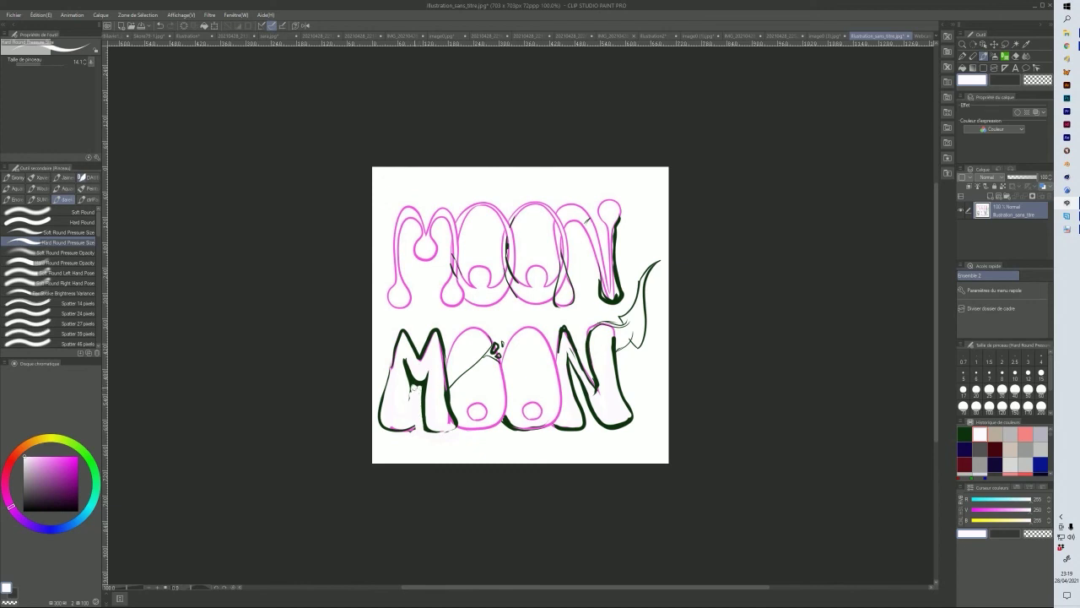
click(964, 434)
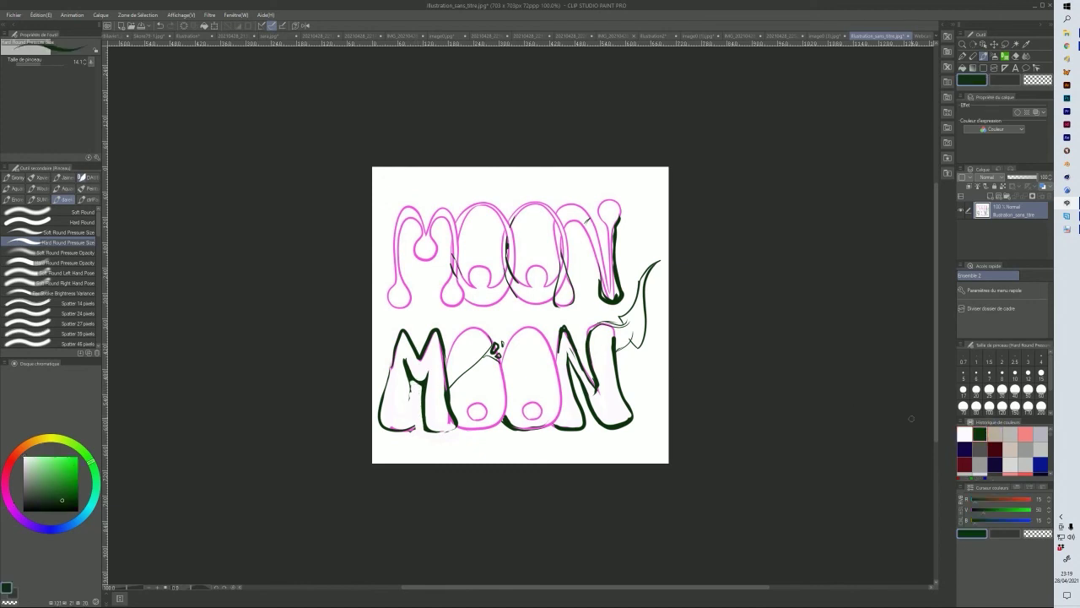
mouse_move(408, 381)
mouse_down()
mouse_move(413, 433)
mouse_move(378, 422)
mouse_move(396, 340)
mouse_move(410, 333)
mouse_move(415, 436)
mouse_up()
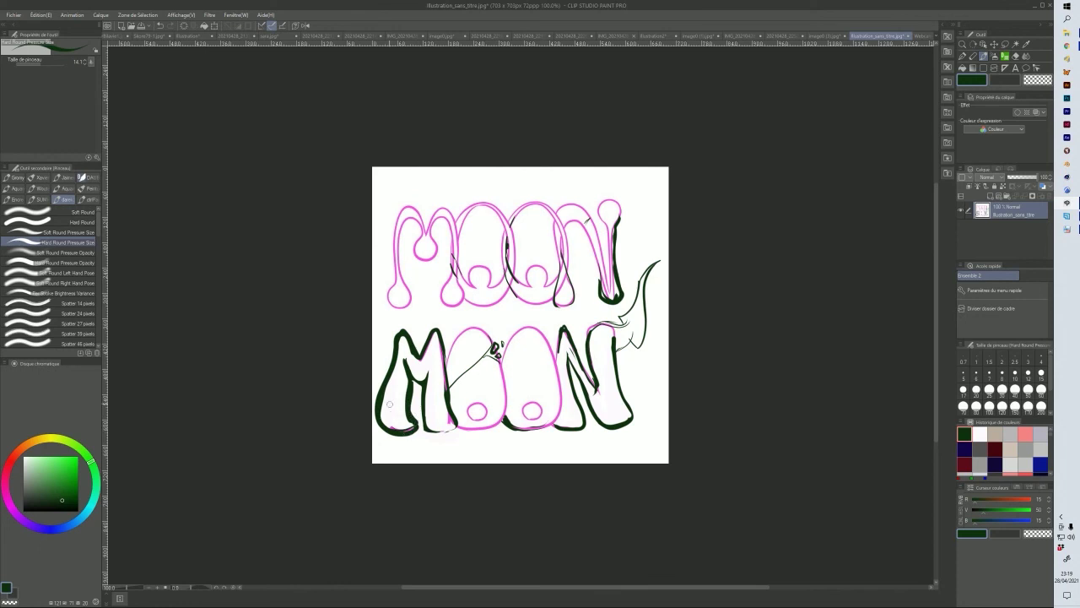
mouse_move(378, 398)
mouse_down()
mouse_move(410, 414)
mouse_move(383, 405)
mouse_move(396, 429)
mouse_move(401, 408)
mouse_move(412, 435)
mouse_move(405, 428)
mouse_up()
- Outline the first O's sides and base in thick dark green and trim the excess inside with white
mouse_move(454, 428)
mouse_down()
mouse_move(506, 420)
mouse_move(496, 427)
mouse_move(510, 402)
mouse_move(497, 359)
mouse_move(512, 394)
mouse_move(503, 417)
mouse_move(472, 433)
mouse_move(455, 427)
mouse_move(516, 390)
mouse_up()
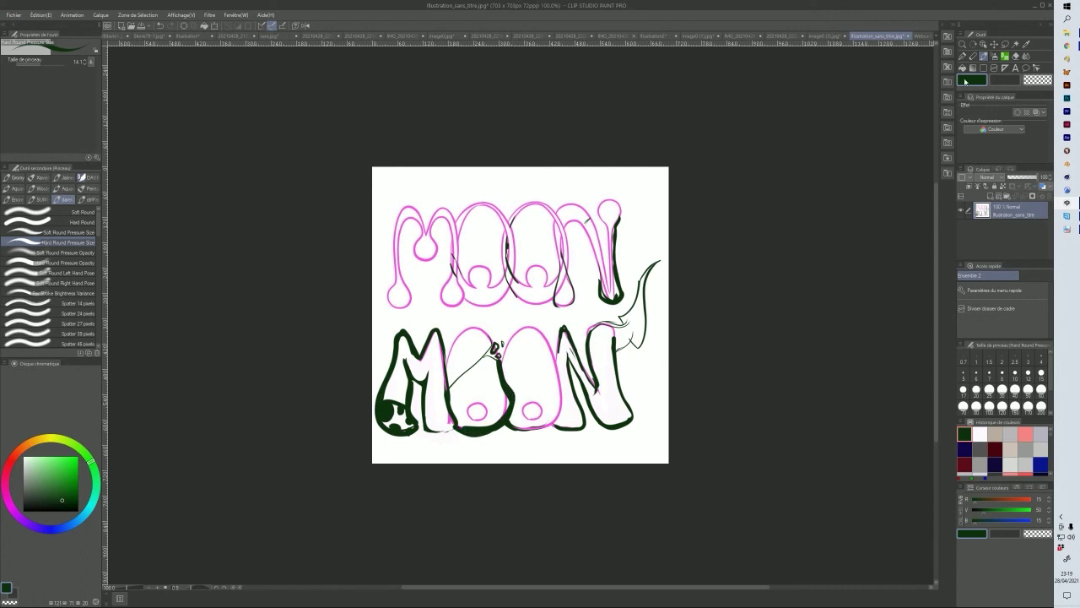
click(980, 434)
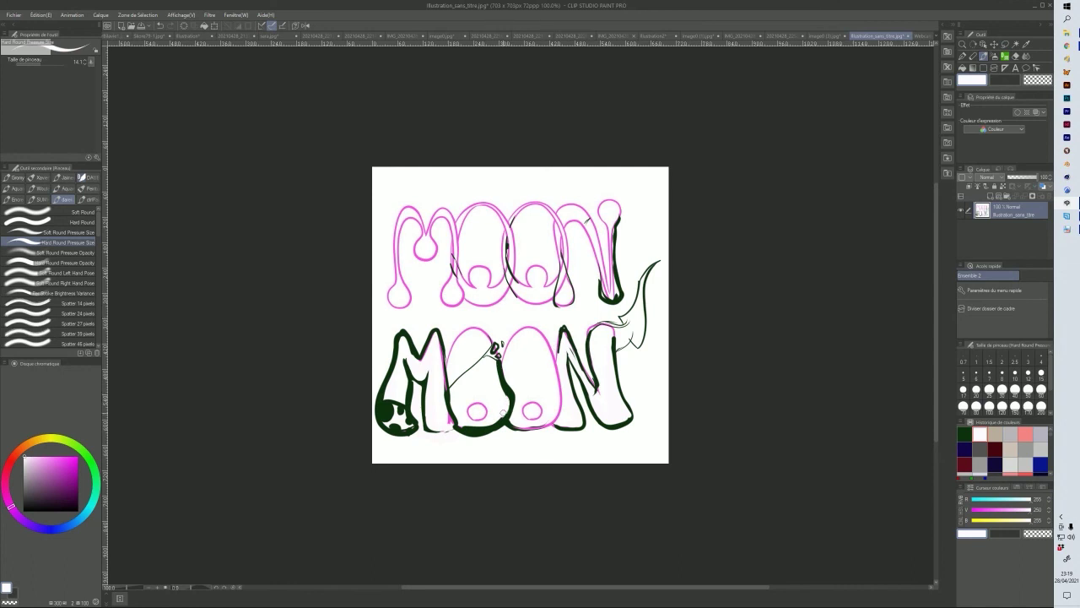
mouse_move(496, 420)
mouse_down()
mouse_move(464, 426)
mouse_move(494, 417)
mouse_up()
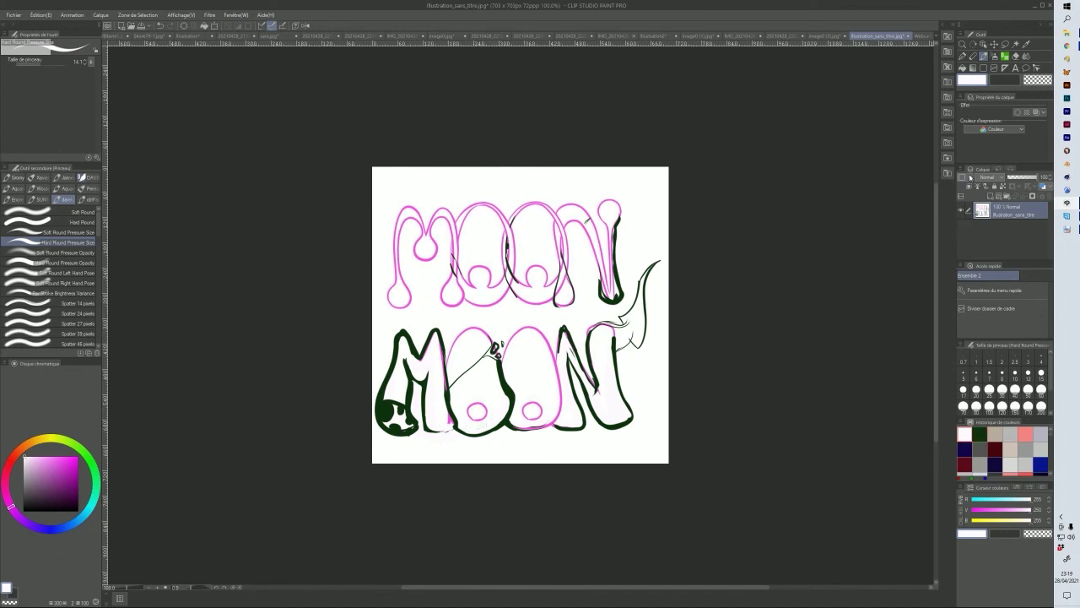
- Add dark green half-domes at the N's foot and atop the first O, with short accent strokes beside them and the M
click(994, 55)
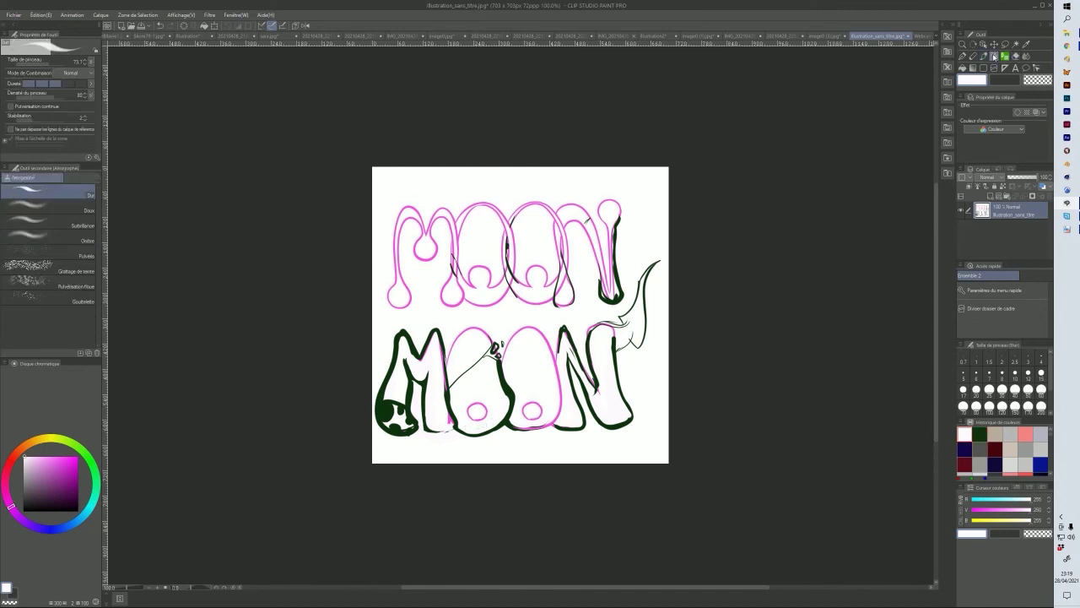
click(983, 56)
click(980, 433)
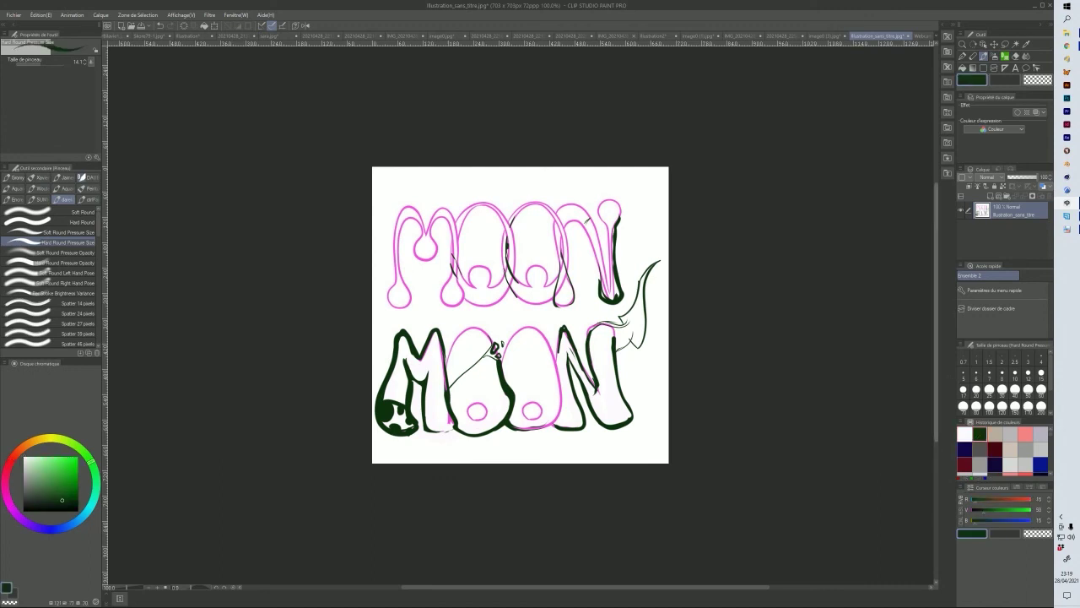
mouse_move(626, 431)
mouse_down()
mouse_move(643, 419)
mouse_move(641, 432)
mouse_move(647, 417)
mouse_move(638, 432)
mouse_up()
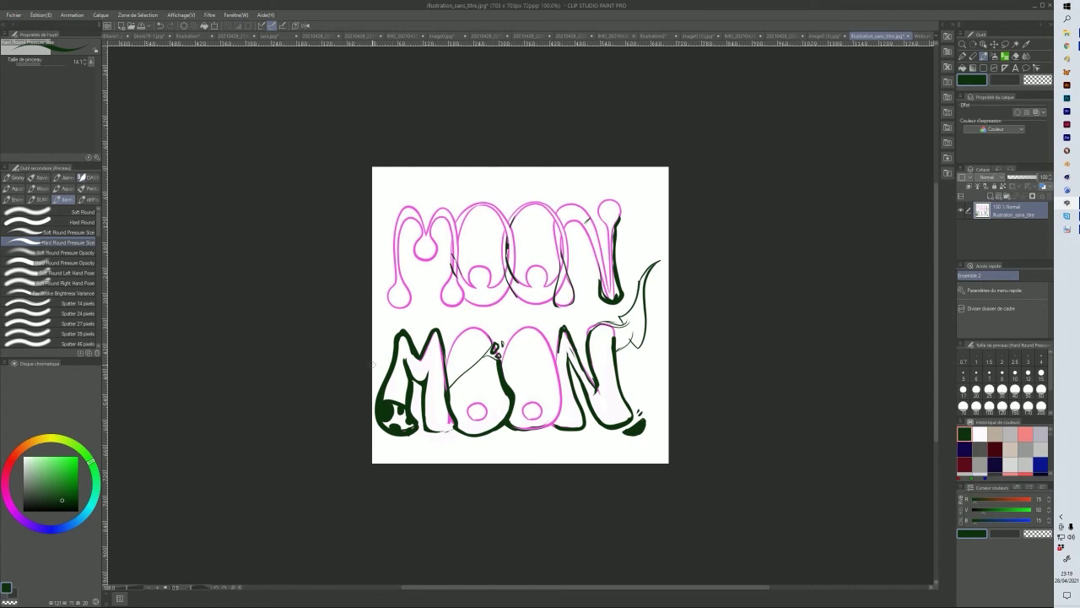
mouse_move(388, 332)
mouse_down()
mouse_move(387, 356)
mouse_move(380, 348)
mouse_up()
drag(452, 342, 469, 334)
mouse_move(447, 339)
mouse_down()
mouse_move(464, 326)
mouse_move(471, 339)
mouse_move(448, 346)
mouse_move(462, 326)
mouse_move(450, 351)
mouse_move(465, 350)
mouse_up()
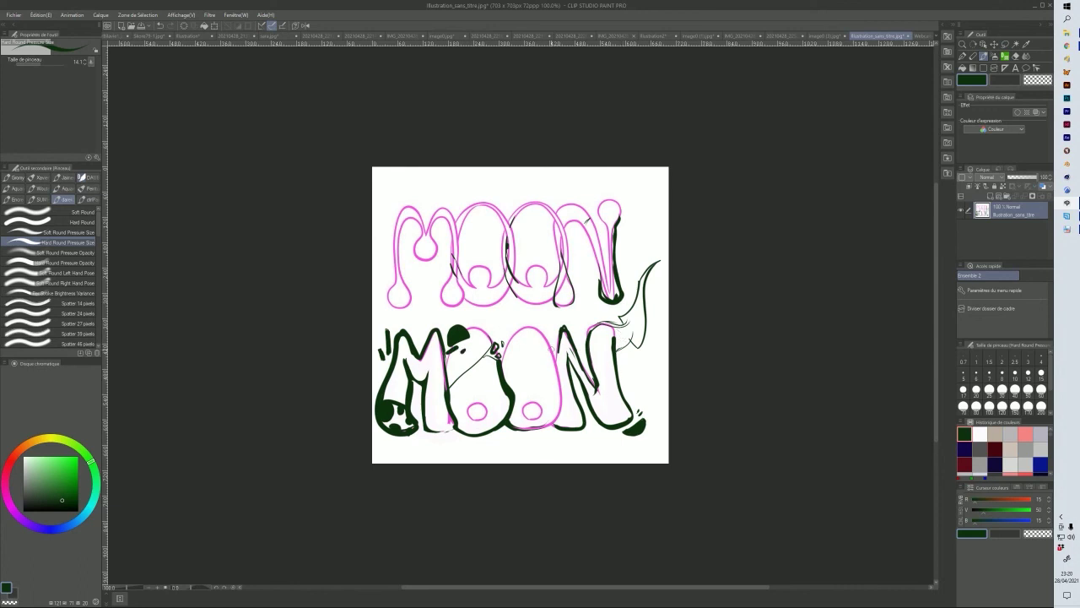
- Draw dark green dividing lines across the lower N and second O, and outline the second O's top
drag(599, 372, 608, 383)
drag(571, 395, 559, 424)
mouse_move(503, 373)
mouse_down()
mouse_move(556, 405)
mouse_move(562, 388)
mouse_move(554, 413)
mouse_up()
drag(511, 378, 525, 386)
mouse_move(512, 334)
mouse_down()
mouse_move(533, 322)
mouse_move(557, 353)
mouse_move(532, 324)
mouse_move(506, 339)
mouse_up()
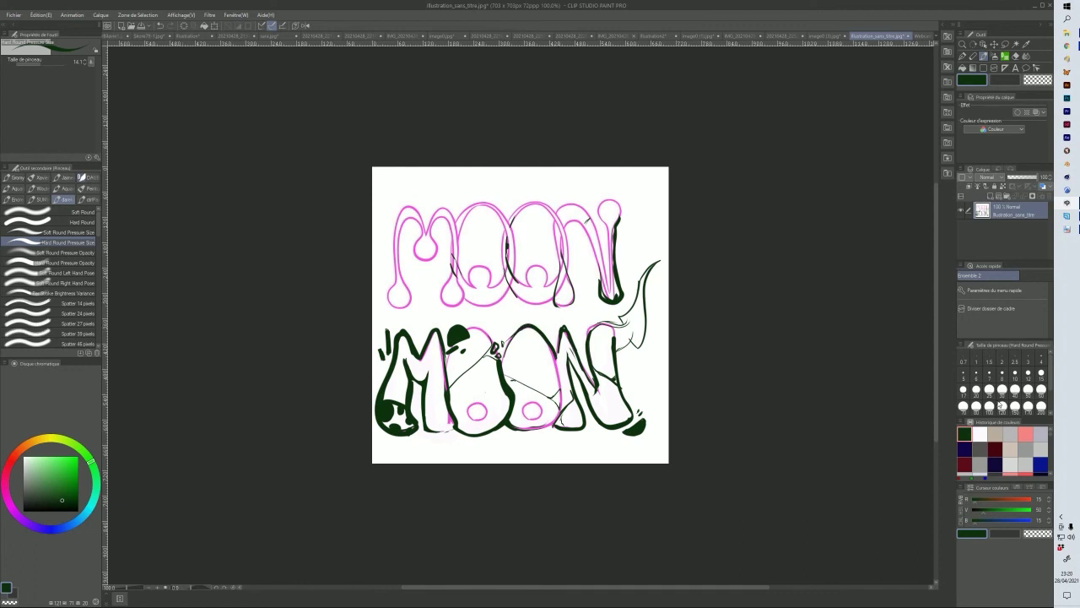
- View the graffiti wall photo for reference and draw a long, thin rectangle beneath the lower MOON lettering
click(1063, 34)
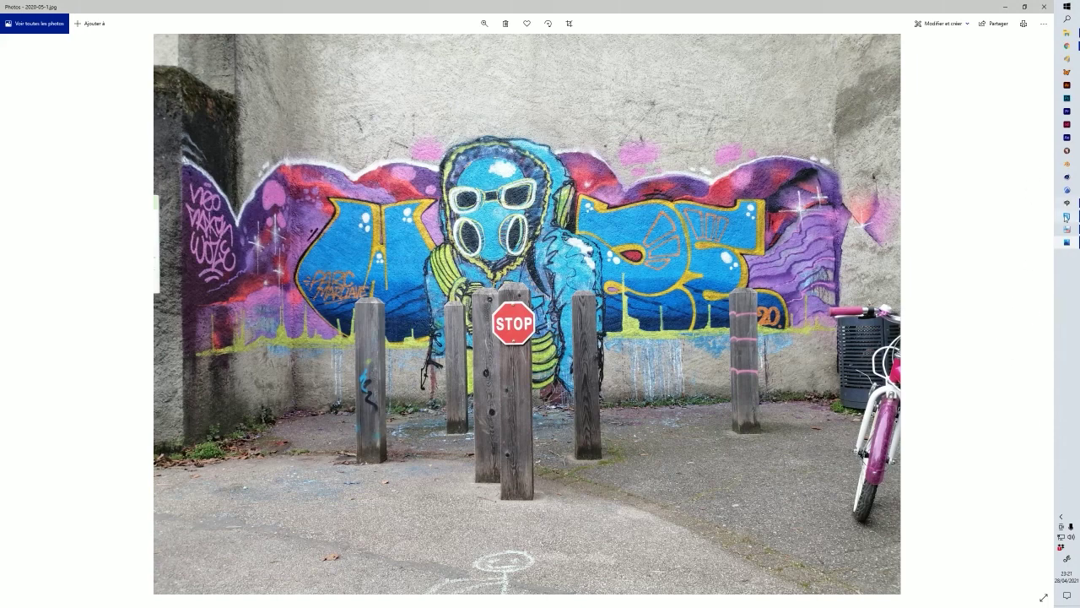
click(1067, 206)
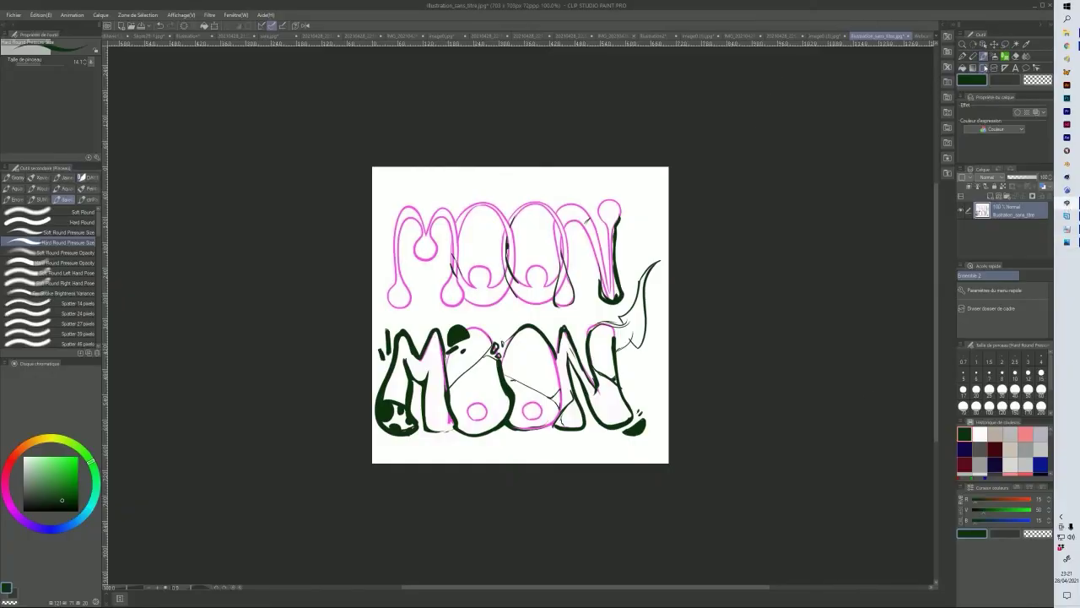
click(992, 70)
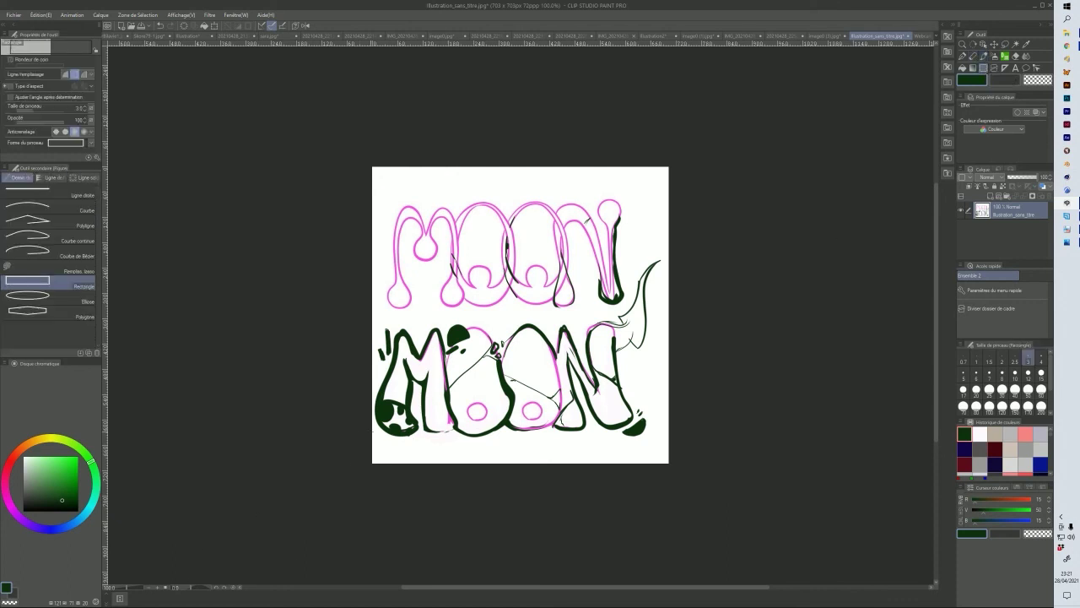
drag(368, 430, 648, 462)
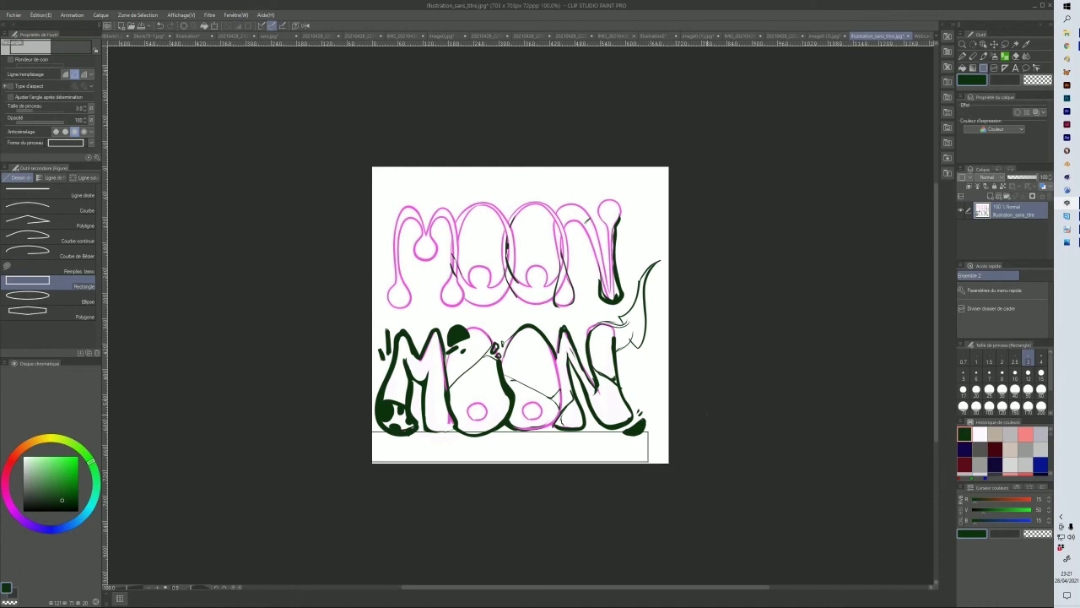
- Undo the drawn rectangle and make a rectangular selection over the strip along the base of the lower MOON lettering
key(ctrl+z)
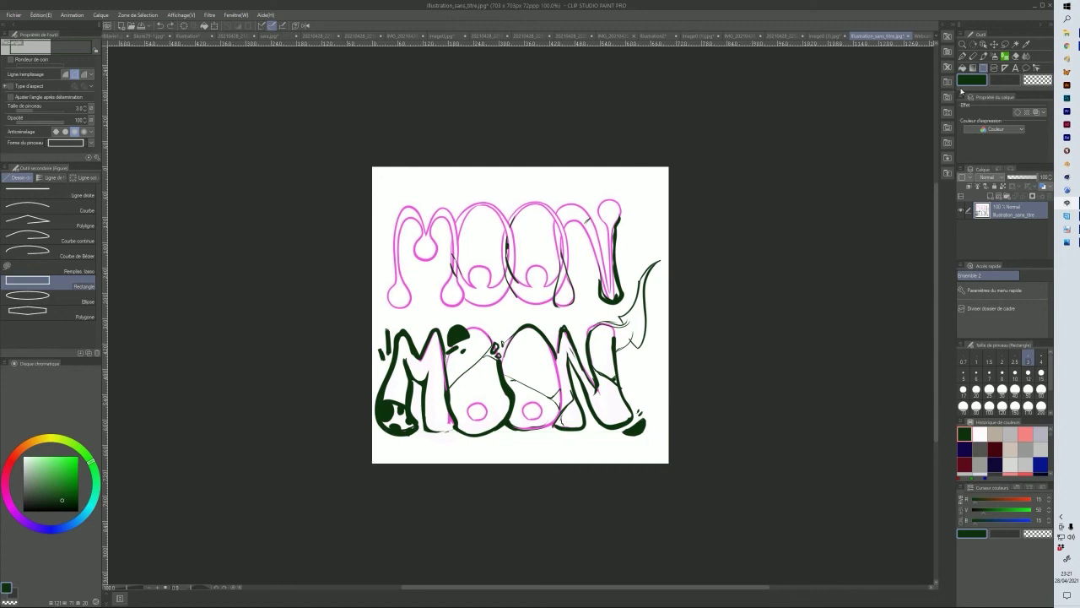
click(1004, 44)
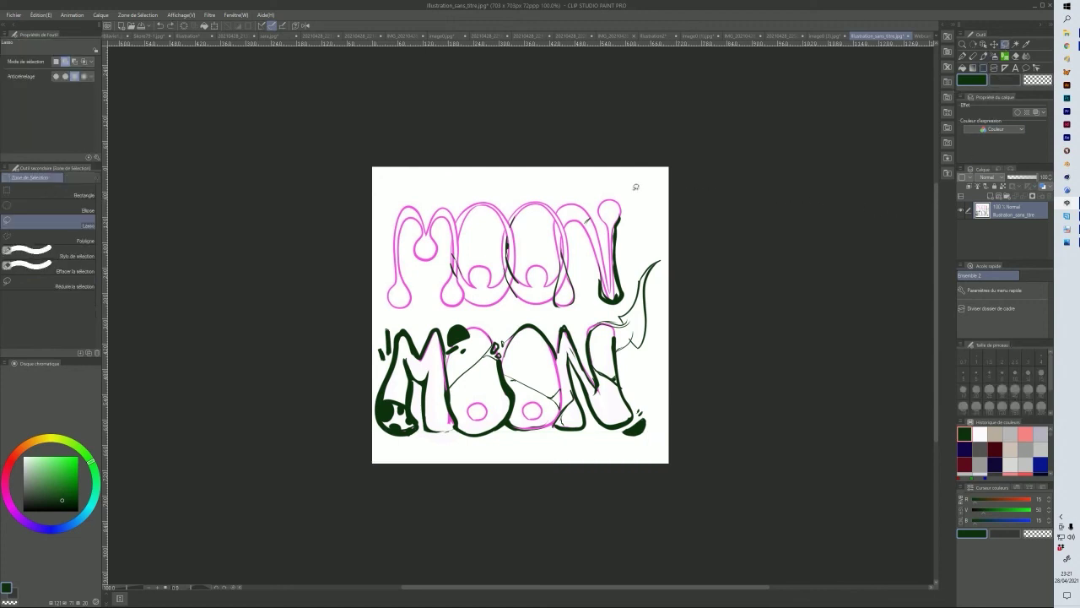
click(23, 190)
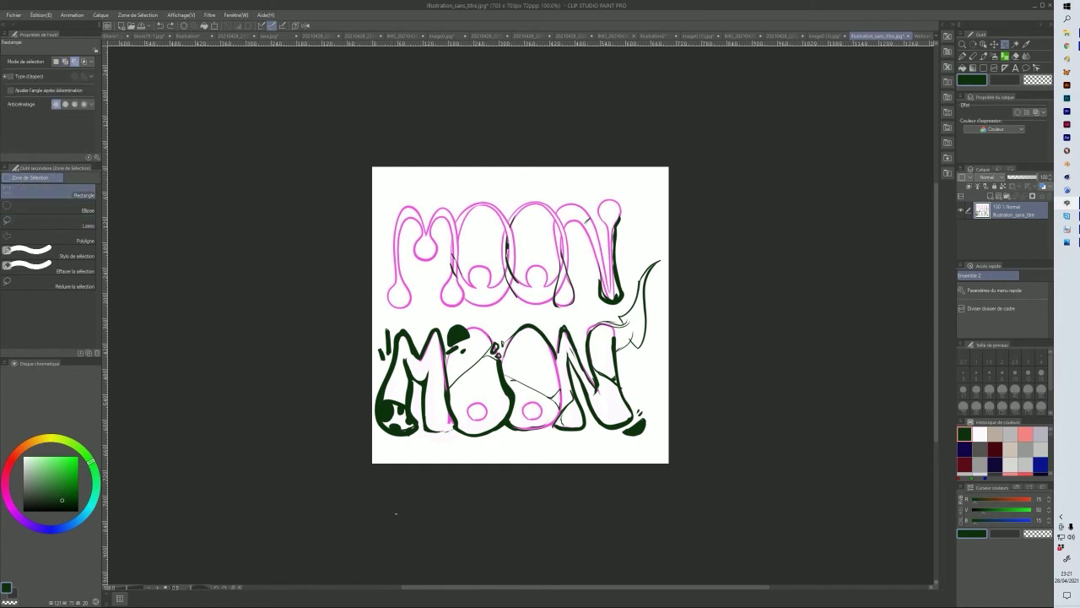
drag(375, 430, 643, 459)
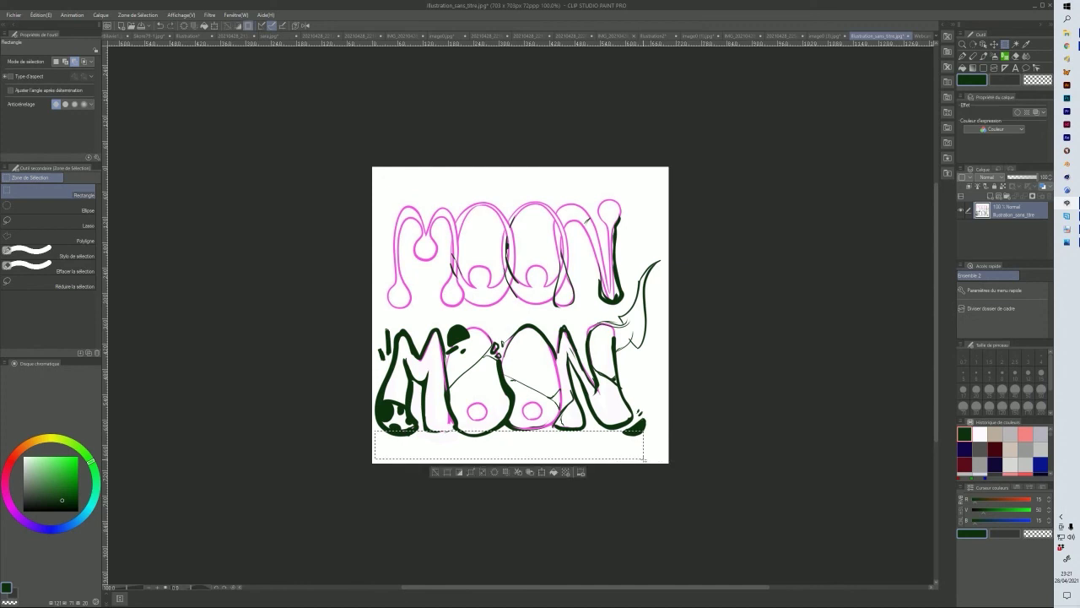
click(445, 446)
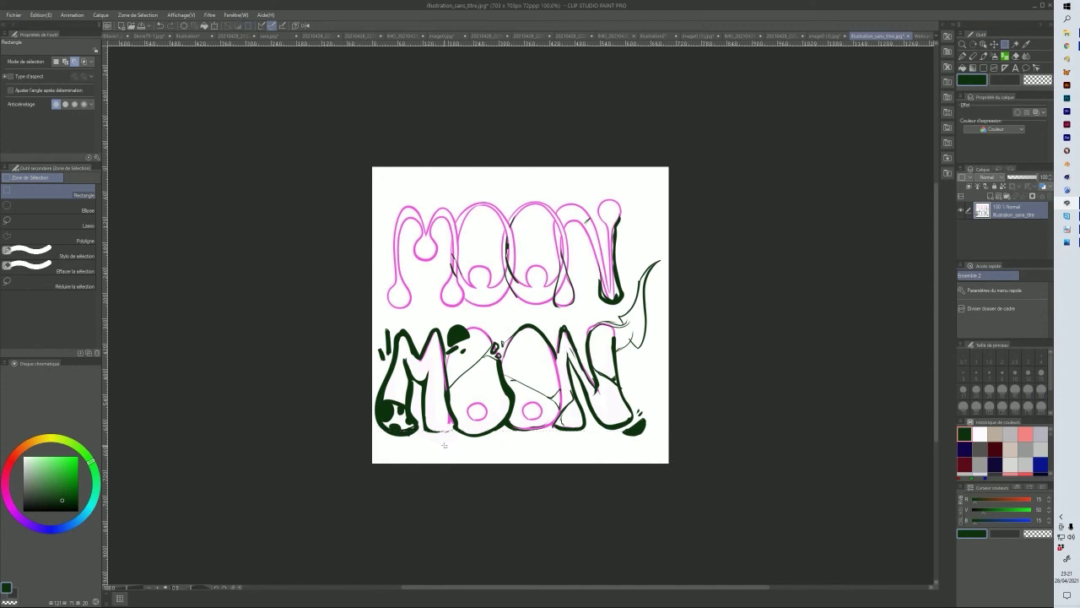
drag(375, 428, 660, 460)
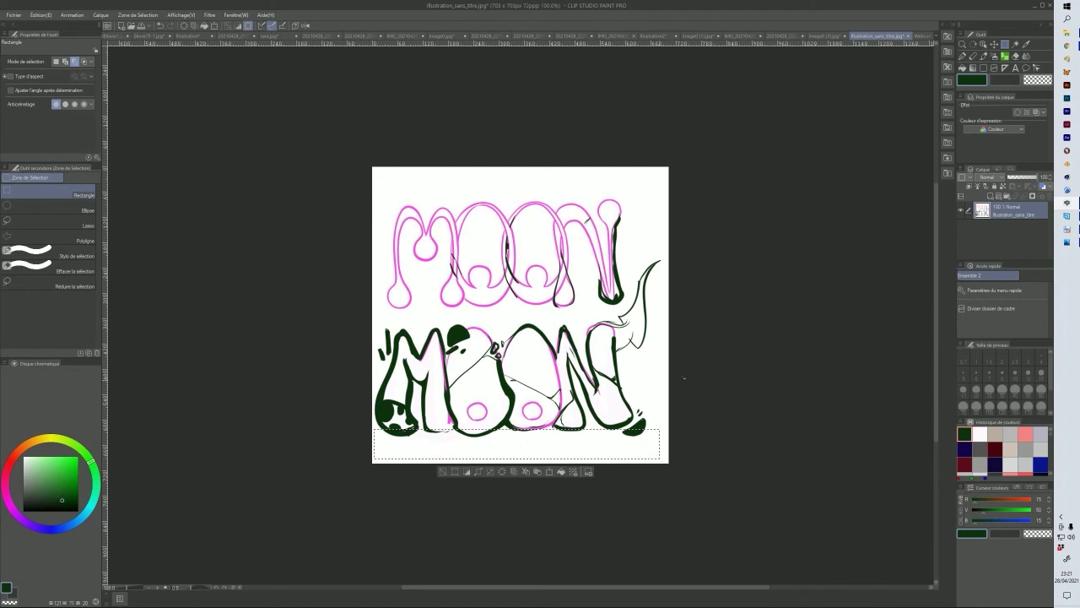
- Erase the selected strip to cut the letters' bases flat, fill it with white and clear the selection
key(e)
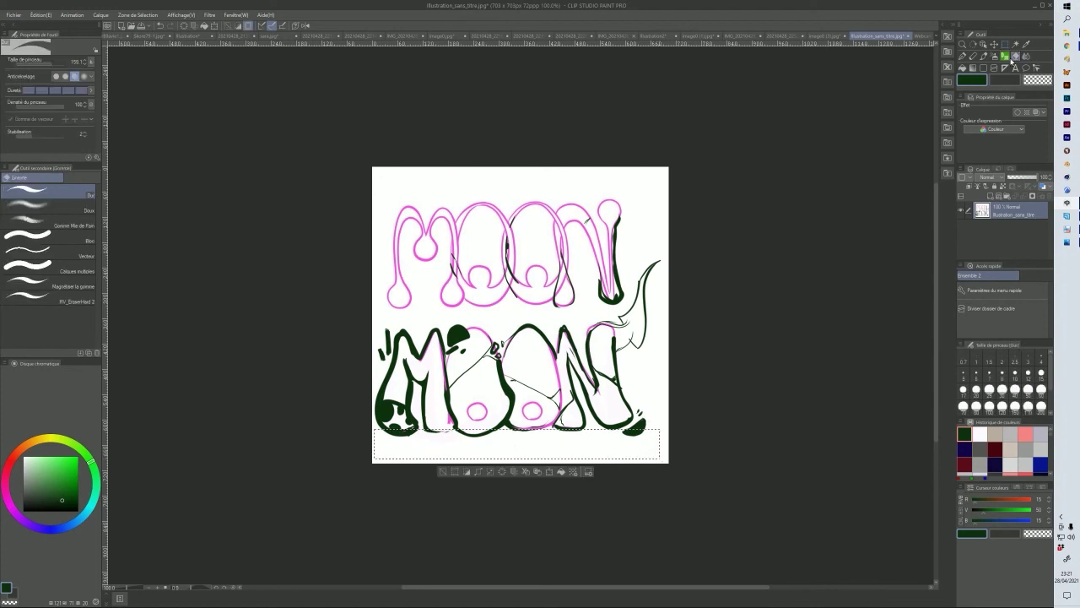
mouse_move(357, 463)
mouse_down()
mouse_move(376, 438)
mouse_move(598, 422)
mouse_move(654, 433)
mouse_up()
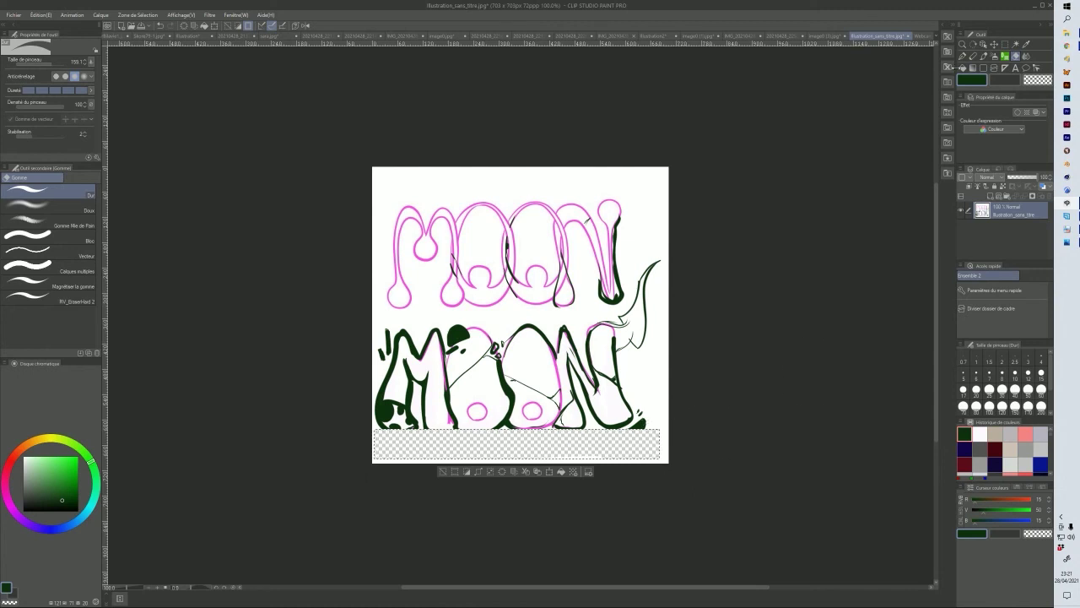
click(962, 67)
click(980, 434)
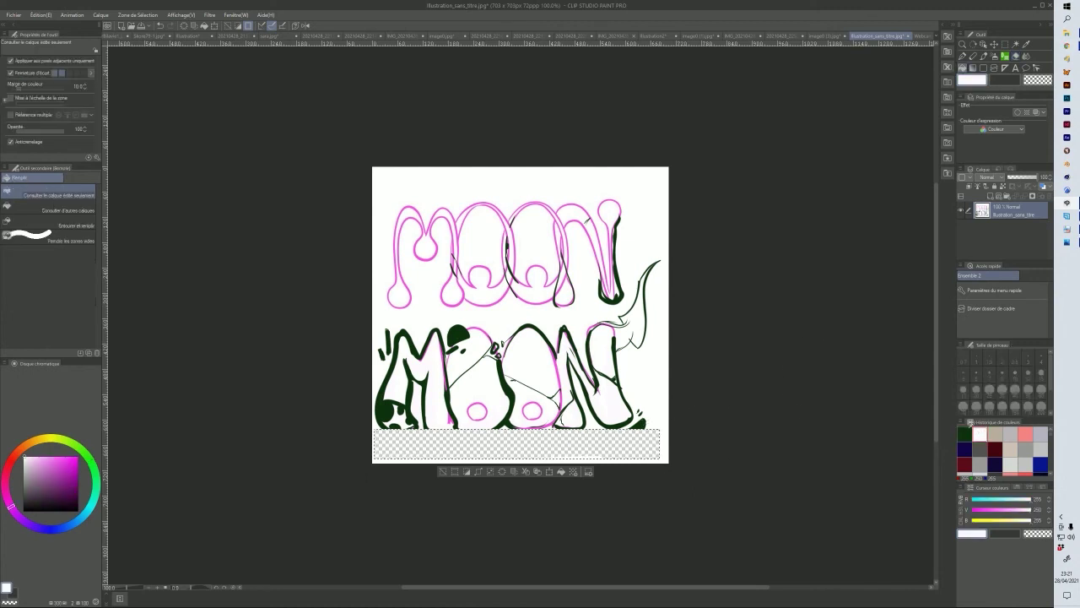
click(543, 436)
click(487, 471)
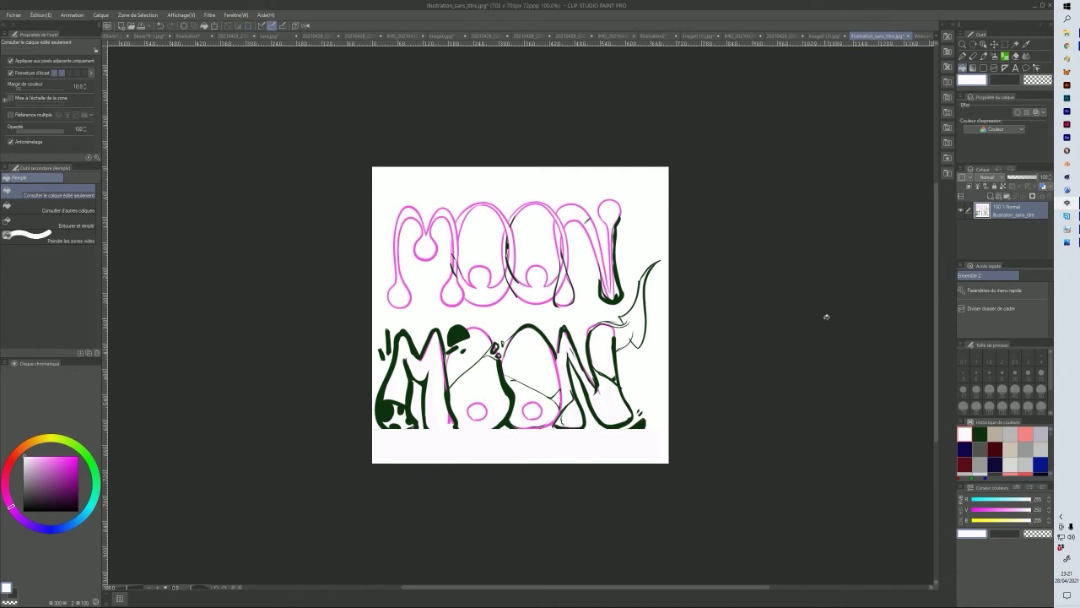
- Paint salmon-pink marks along the cut baseline, a curved spike over the N's foot and two mounds beneath the O's
click(1025, 434)
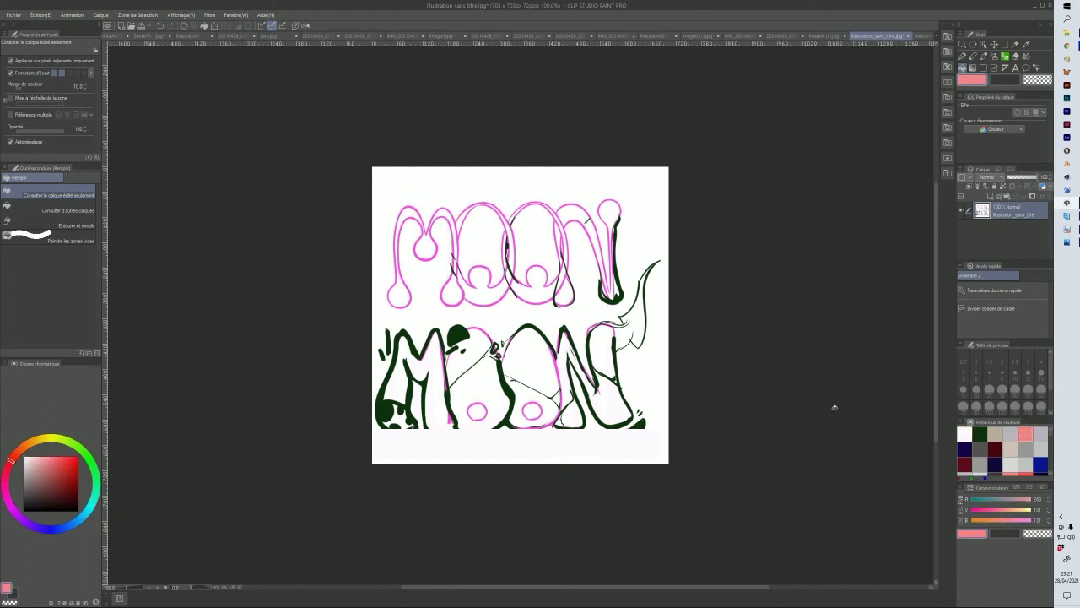
click(983, 55)
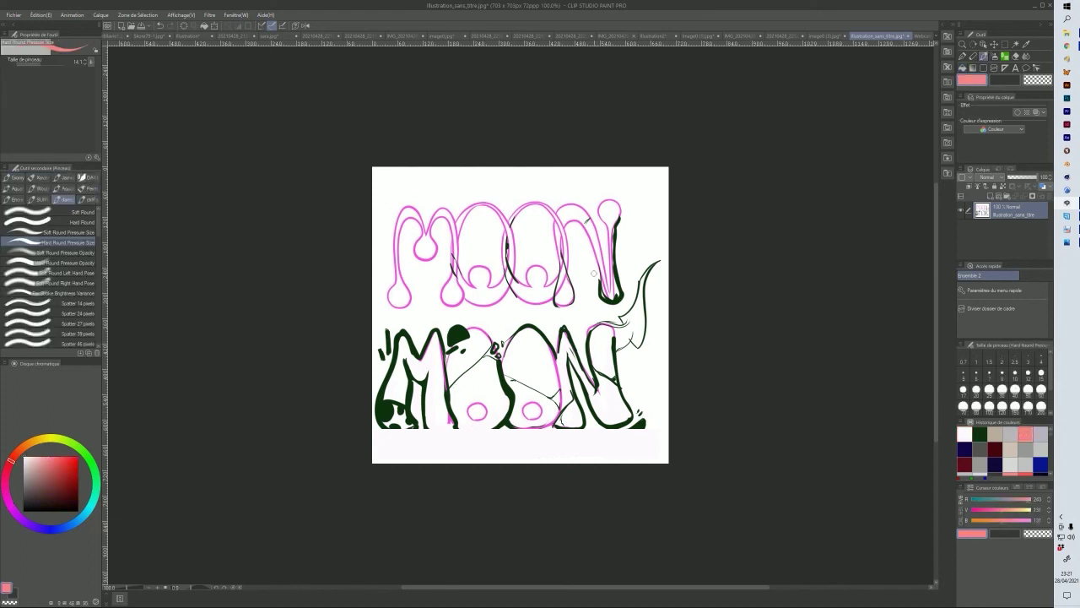
click(458, 429)
drag(453, 428, 505, 428)
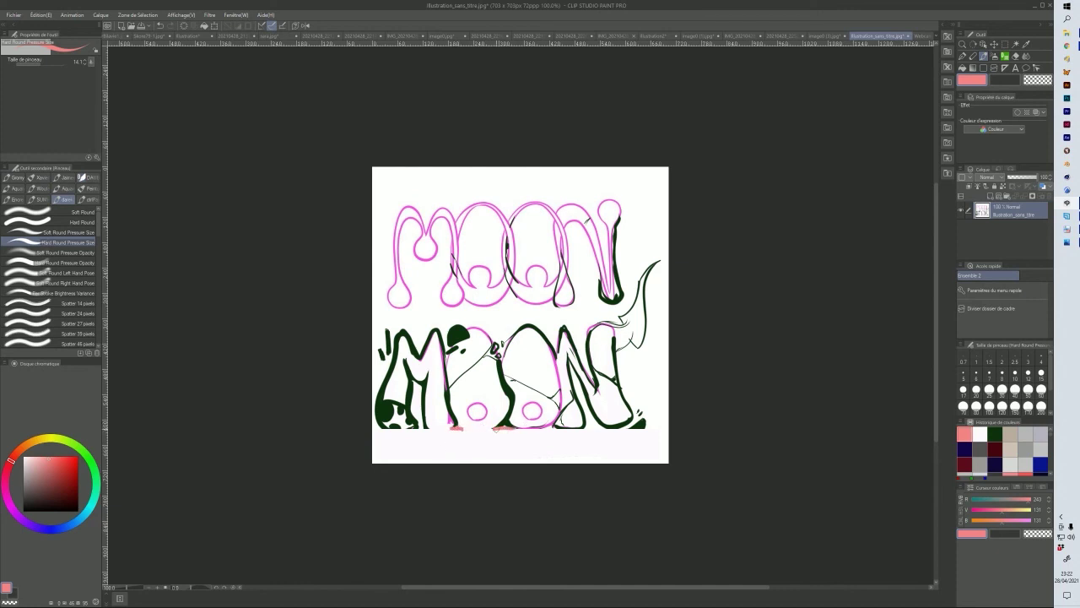
drag(579, 428, 619, 427)
drag(606, 426, 638, 373)
mouse_move(613, 427)
mouse_down()
mouse_move(638, 376)
mouse_move(603, 427)
mouse_move(626, 419)
mouse_move(626, 429)
mouse_up()
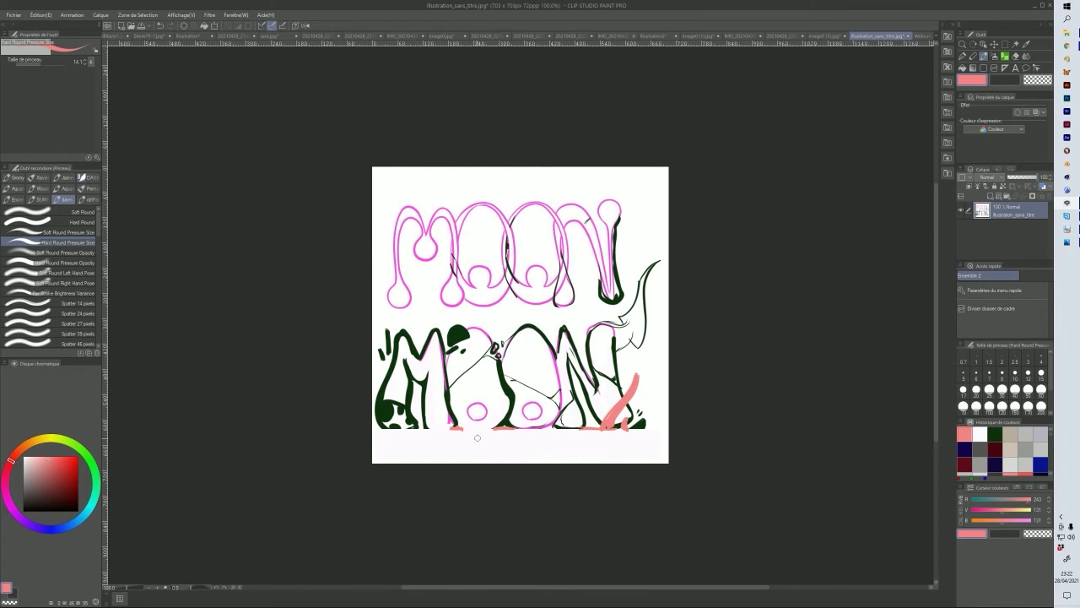
mouse_move(473, 438)
mouse_down()
mouse_move(492, 425)
mouse_move(494, 440)
mouse_move(486, 426)
mouse_move(478, 437)
mouse_move(513, 430)
mouse_up()
- Draw a dark green ground line along the cut baseline and flare the feet of the lower letters onto it
click(995, 434)
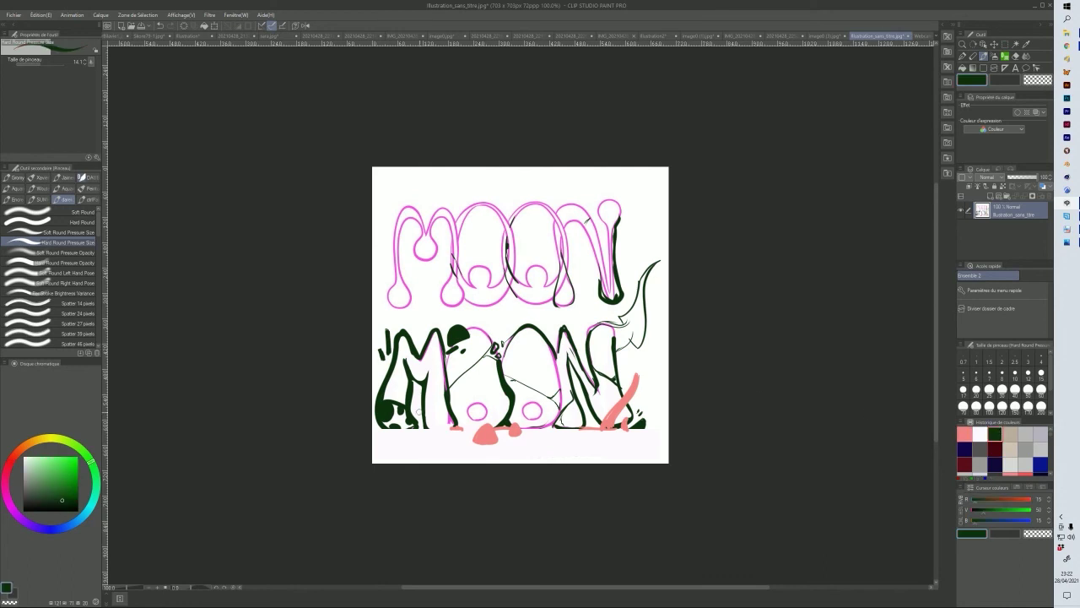
mouse_move(422, 428)
mouse_down()
mouse_move(435, 428)
mouse_move(373, 430)
mouse_up()
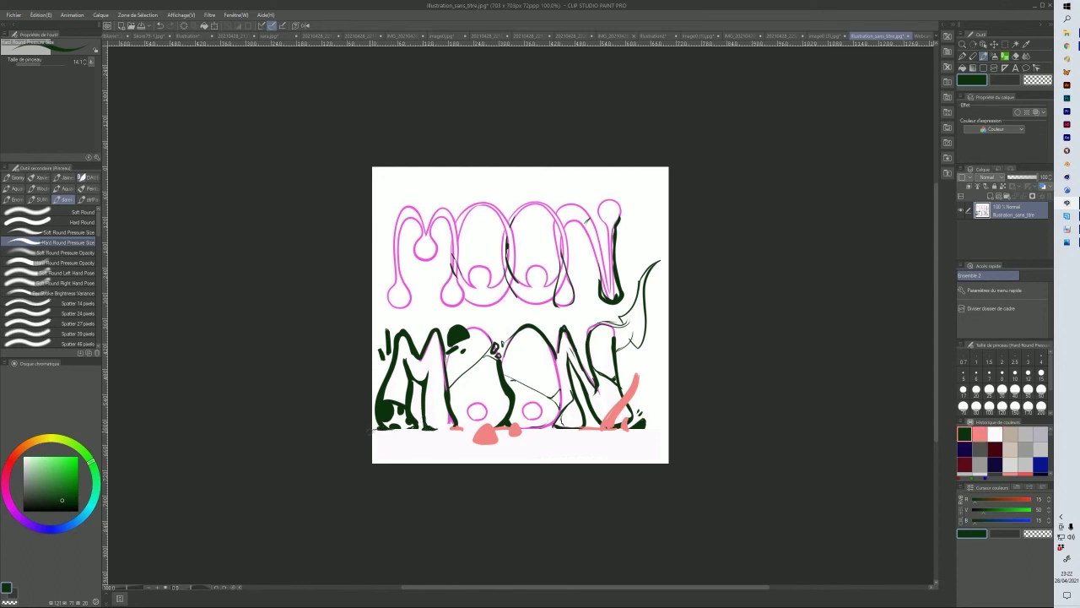
drag(462, 427, 460, 429)
mouse_move(555, 427)
mouse_down()
mouse_move(544, 427)
mouse_move(640, 427)
mouse_move(635, 419)
mouse_up()
- Thicken the salmon-pink spike at the N, add smaller spikes beside it and paint another mound below the ground line
click(980, 433)
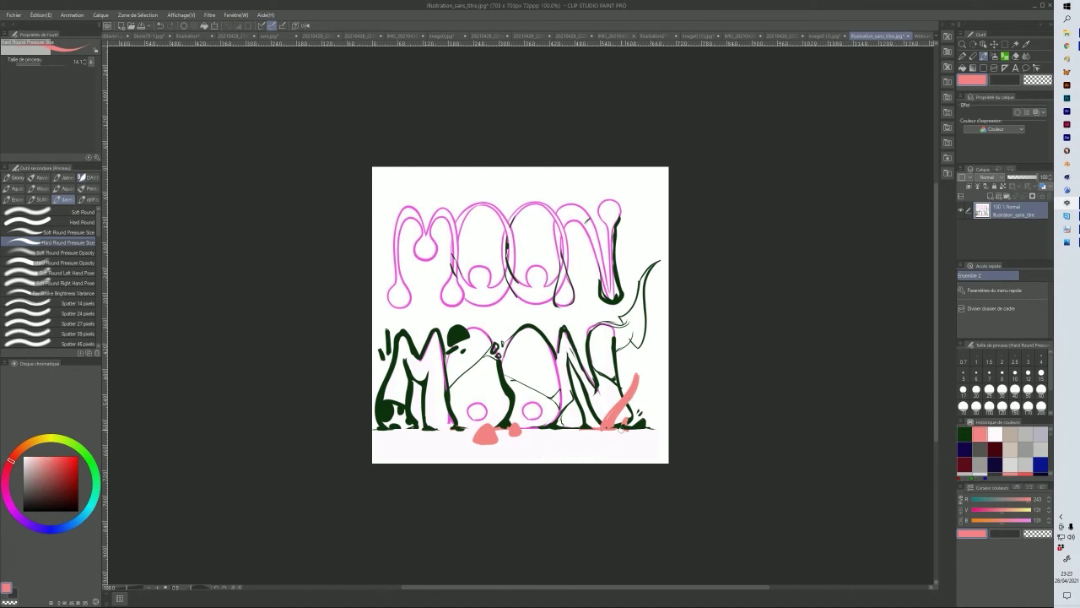
mouse_move(625, 420)
mouse_down()
mouse_move(633, 413)
mouse_move(629, 427)
mouse_move(613, 418)
mouse_move(637, 371)
mouse_move(596, 425)
mouse_move(627, 387)
mouse_move(607, 410)
mouse_up()
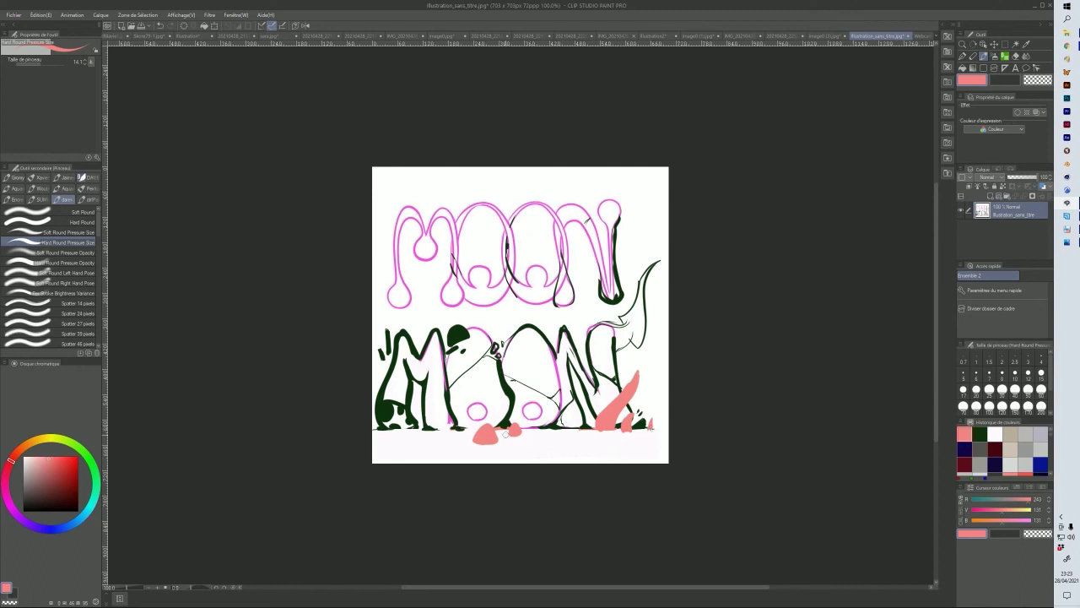
mouse_move(542, 446)
mouse_down()
mouse_move(554, 442)
mouse_move(541, 454)
mouse_move(557, 456)
mouse_move(545, 449)
mouse_move(555, 446)
mouse_move(543, 453)
mouse_move(556, 436)
mouse_up()
- Erase the lines where the tail meets the lower N's upper end and paint the joined area white
click(1015, 55)
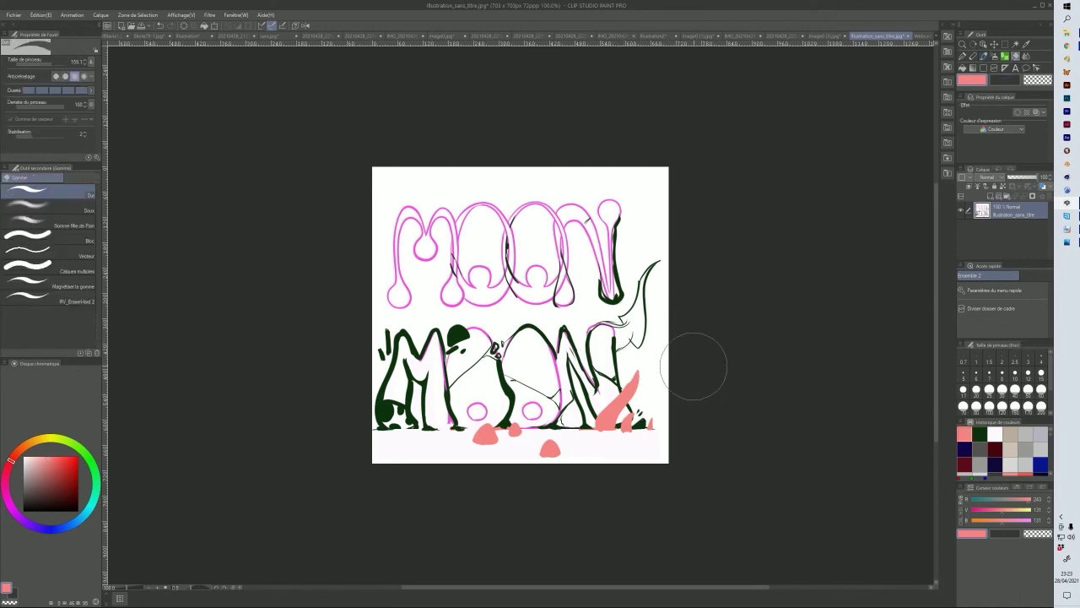
ctrl+alt+drag(710, 362, 611, 339)
click(984, 56)
click(995, 434)
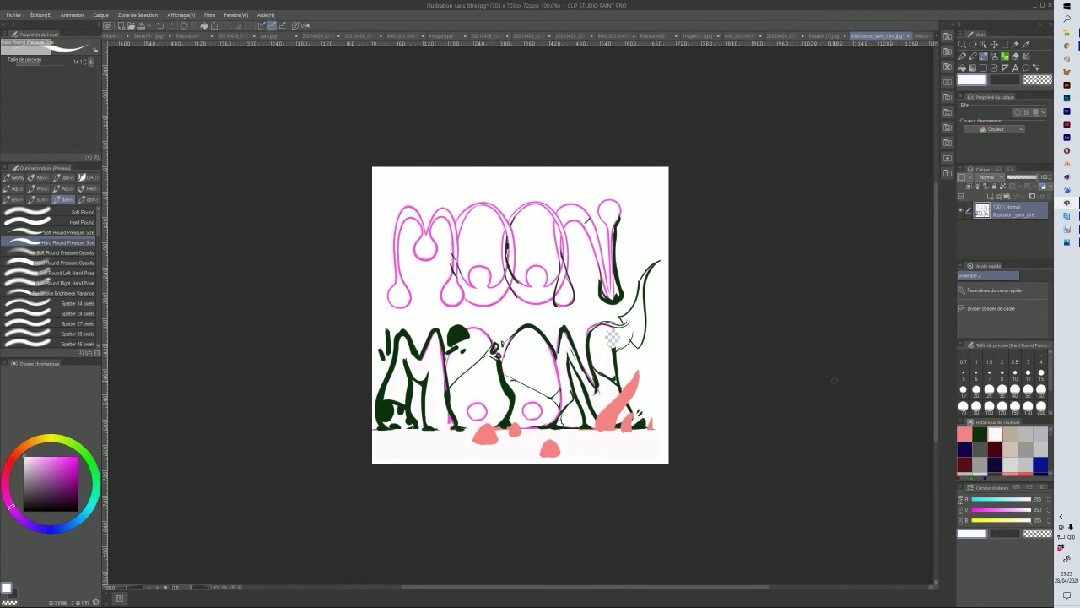
mouse_move(615, 341)
mouse_down()
mouse_move(606, 348)
mouse_move(607, 329)
mouse_move(621, 327)
mouse_move(595, 332)
mouse_move(622, 326)
mouse_move(624, 335)
mouse_move(627, 321)
mouse_move(627, 338)
mouse_up()
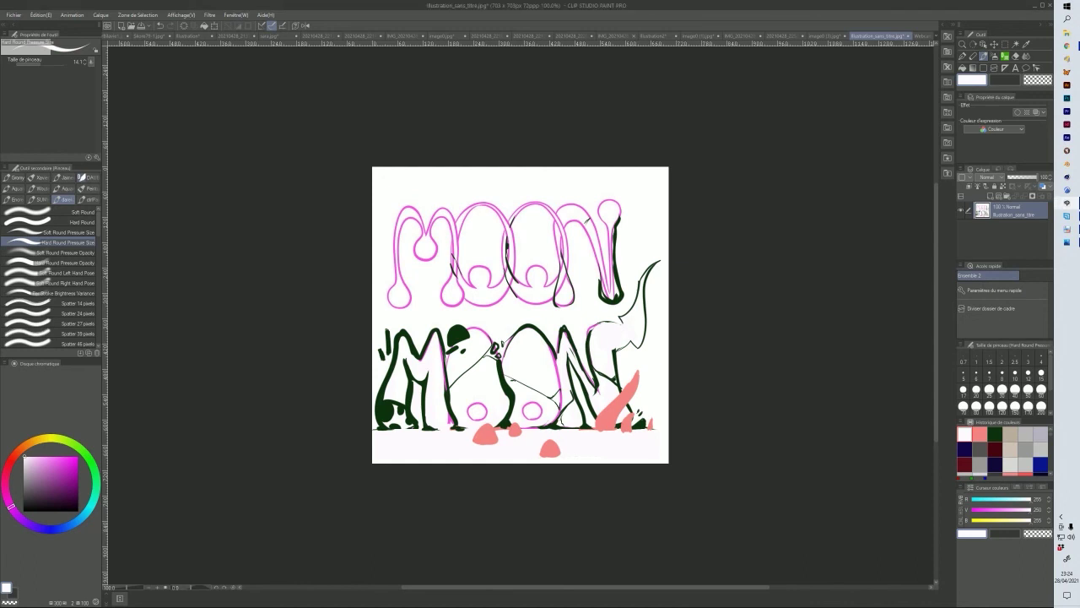
key(alt+Tab)
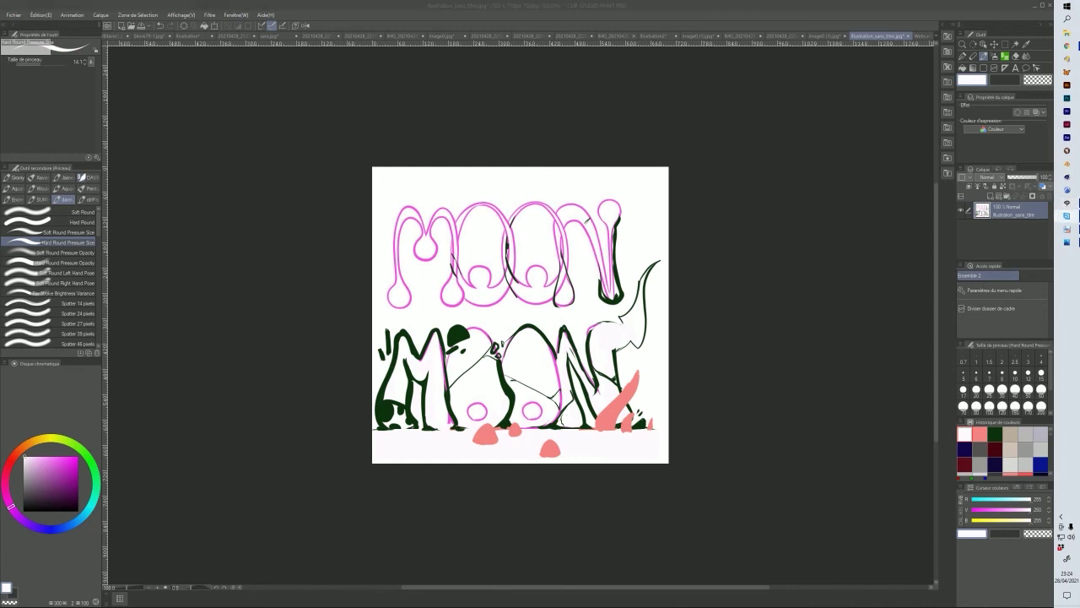